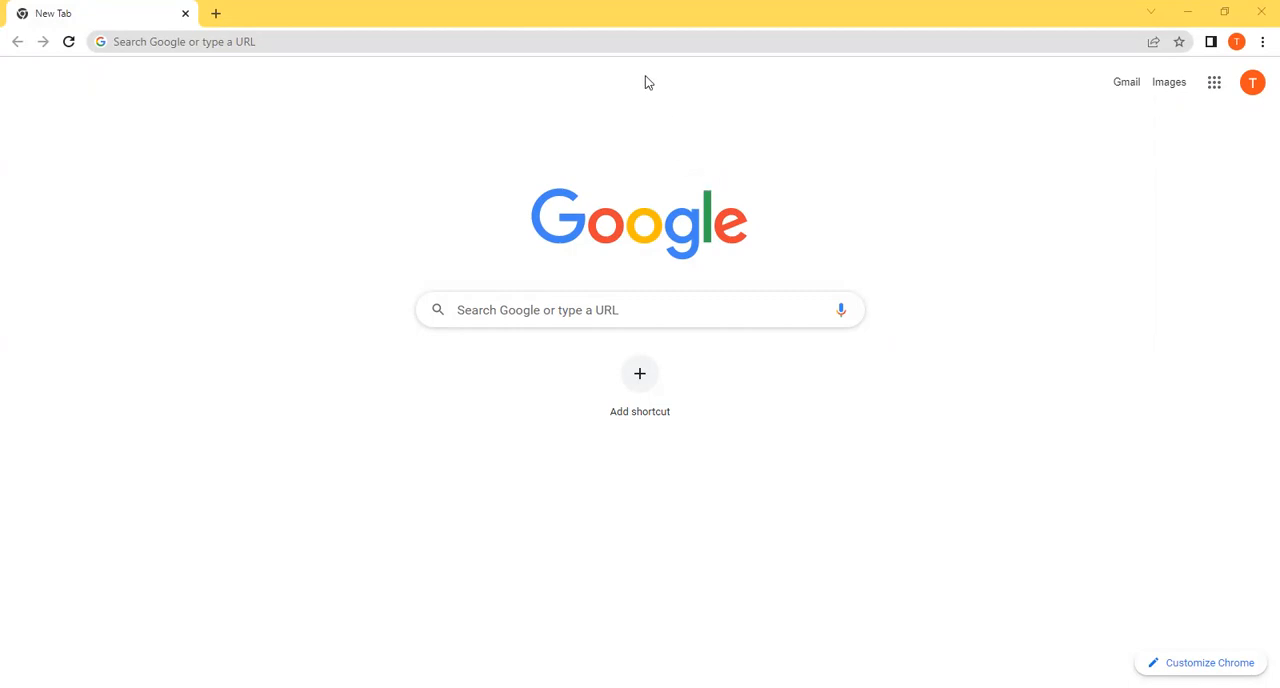
# Step: Search the web for "create a gmail account" and open the Google Support article on creating one
pyautogui.click(643, 44)
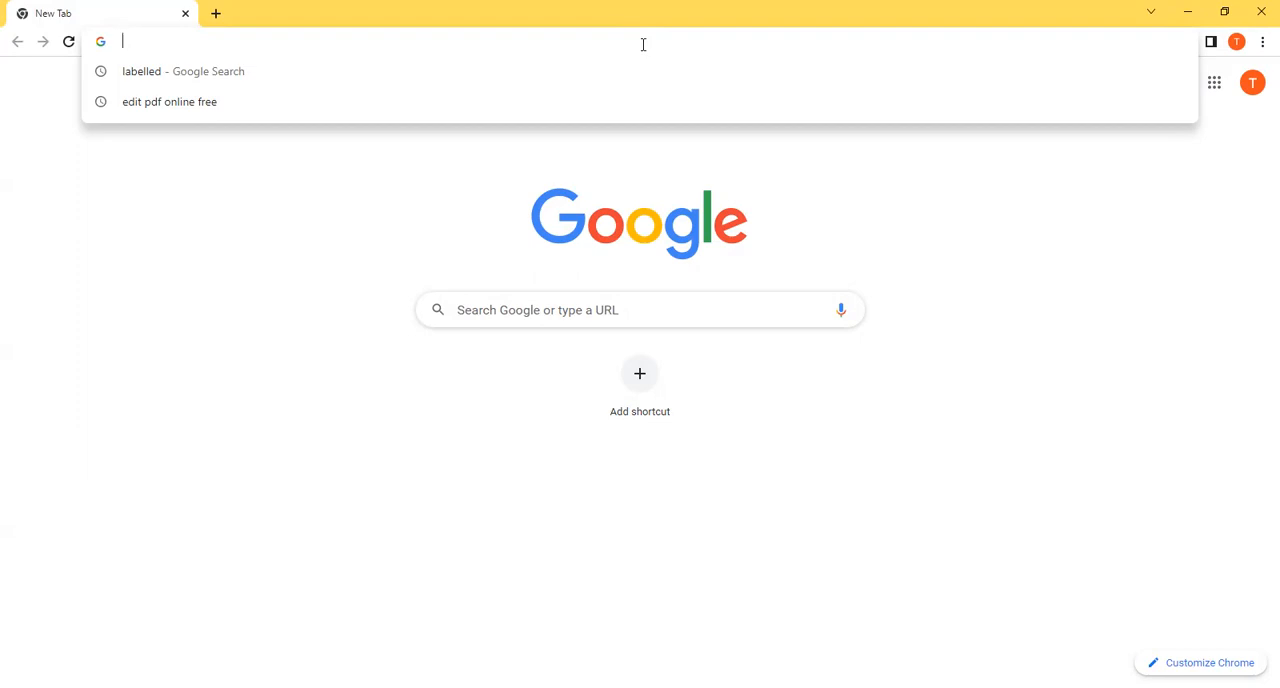
pyautogui.write('create a')
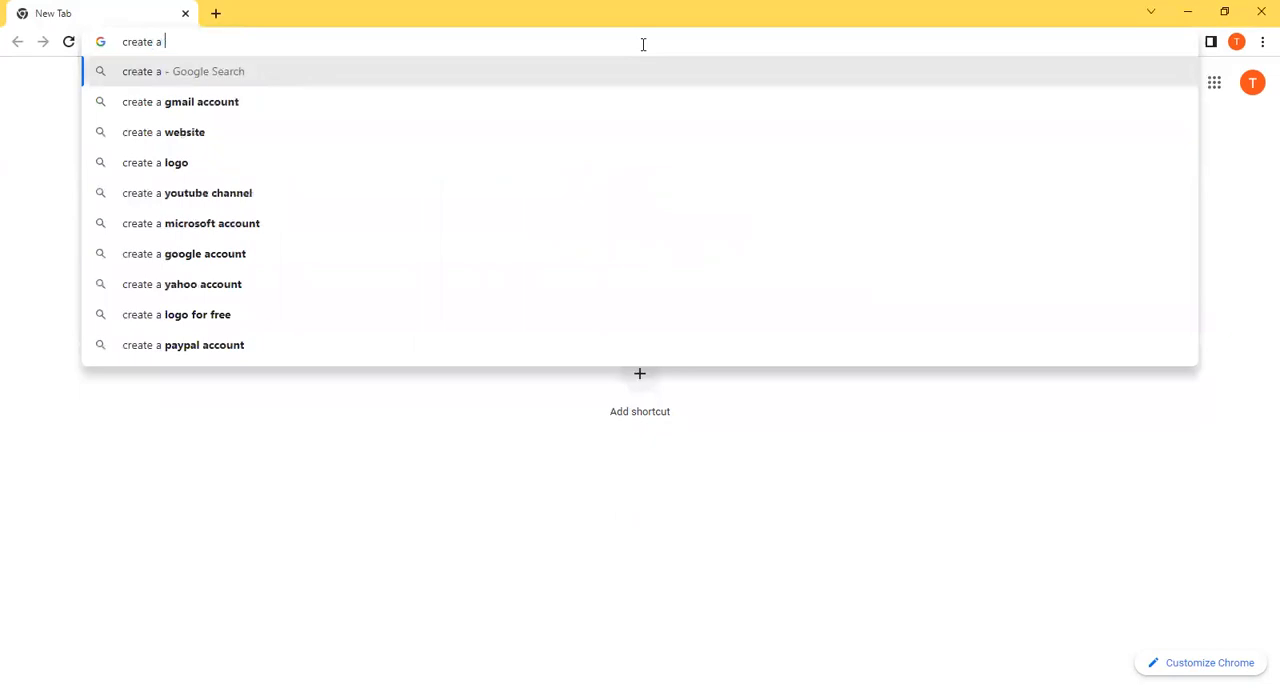
pyautogui.press('Down')
pyautogui.press('Return')
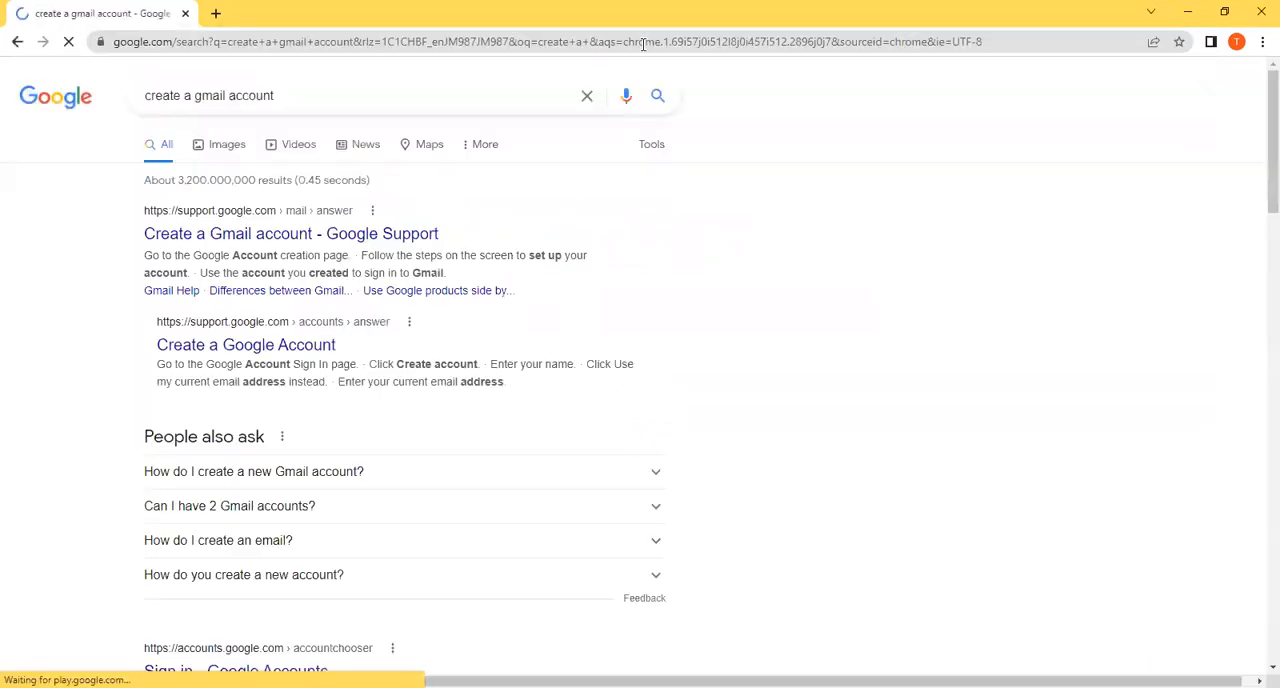
pyautogui.click(178, 235)
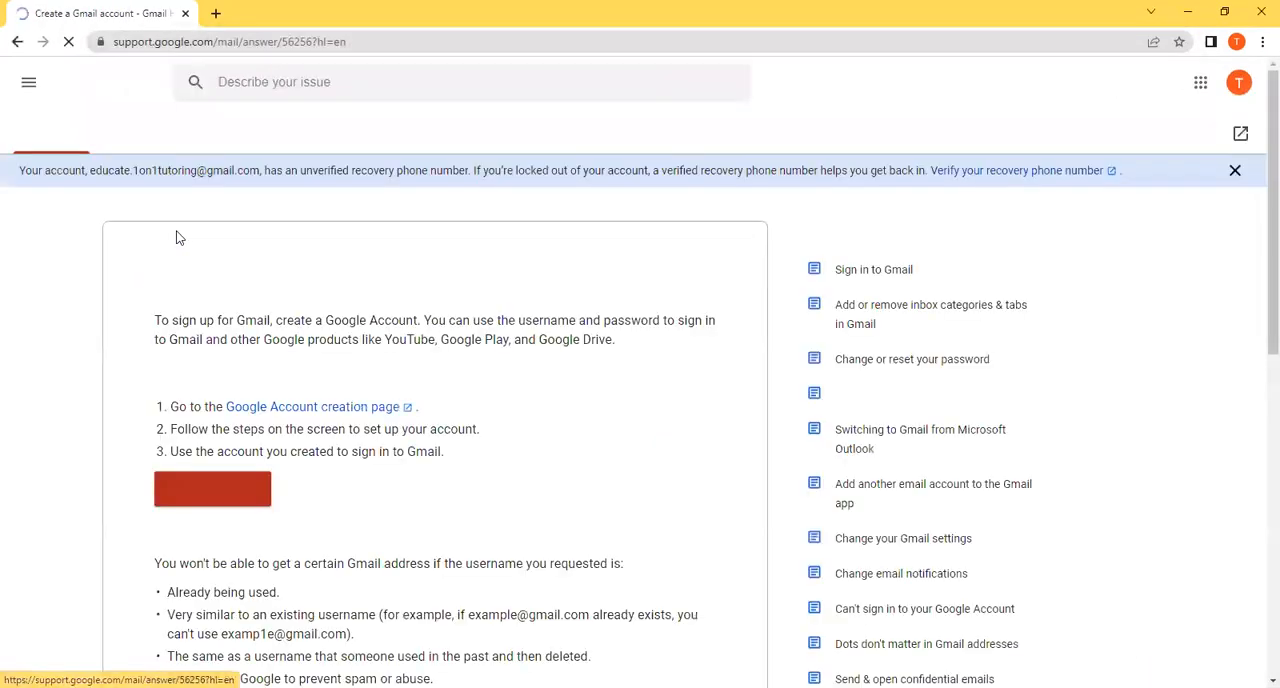
# Step: View the Google Account sign-up form from the support article, including its username field, and close the form
pyautogui.click(213, 499)
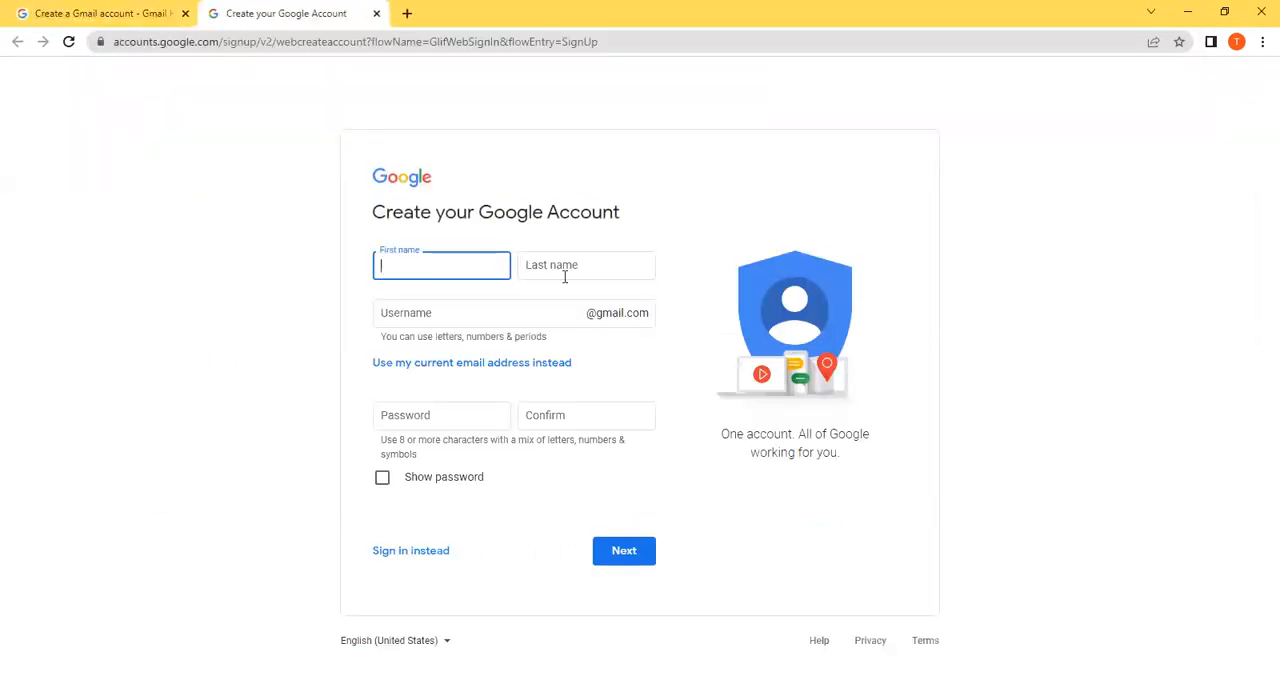
pyautogui.click(537, 318)
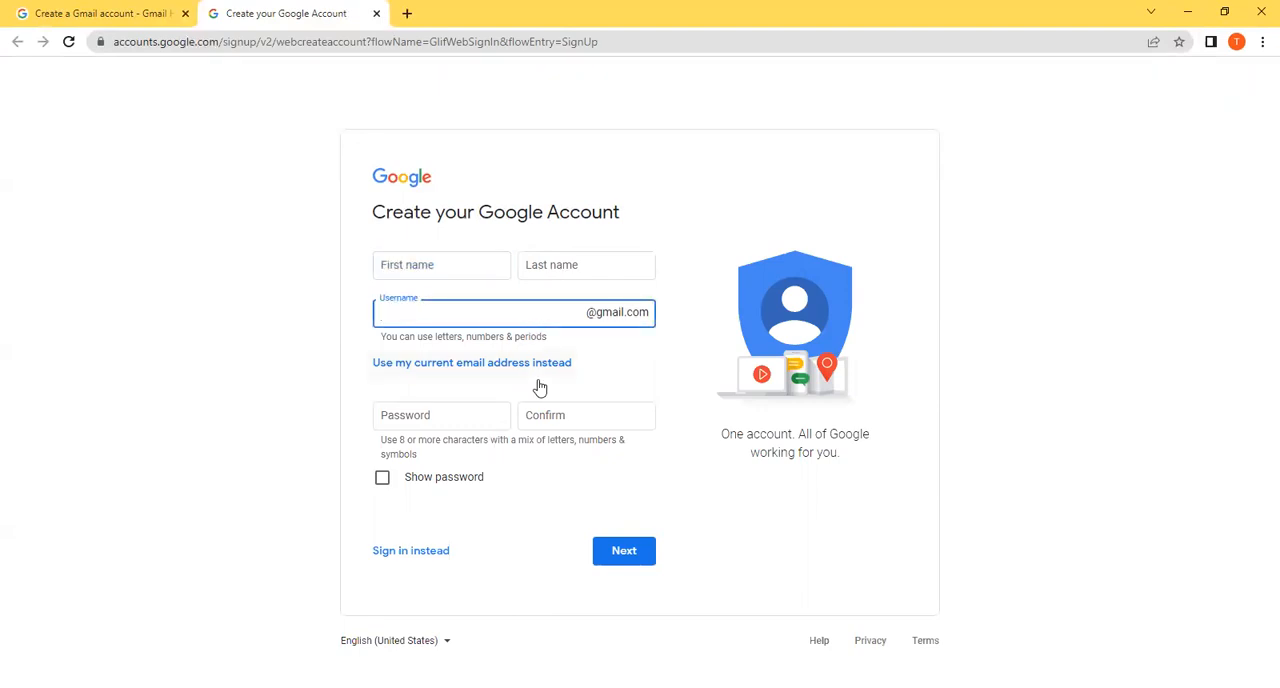
pyautogui.click(376, 14)
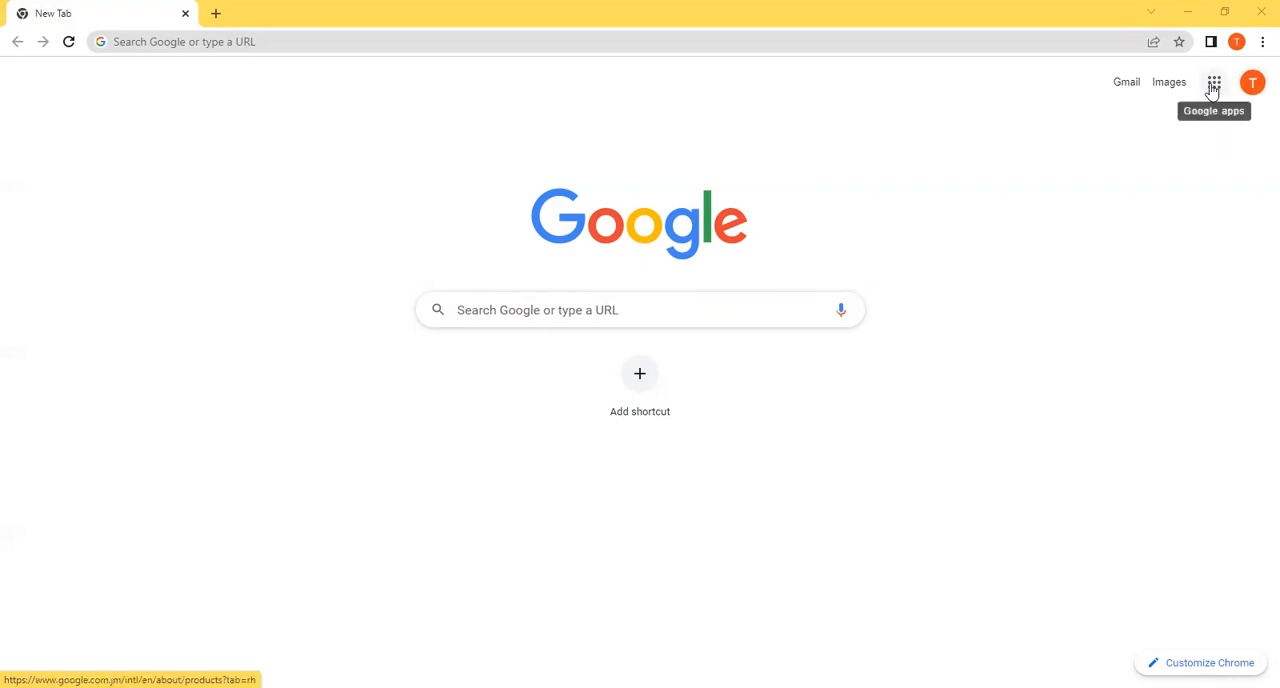
# Step: Open Google Drive from the Google apps and look over the options for adding new items
pyautogui.click(1213, 88)
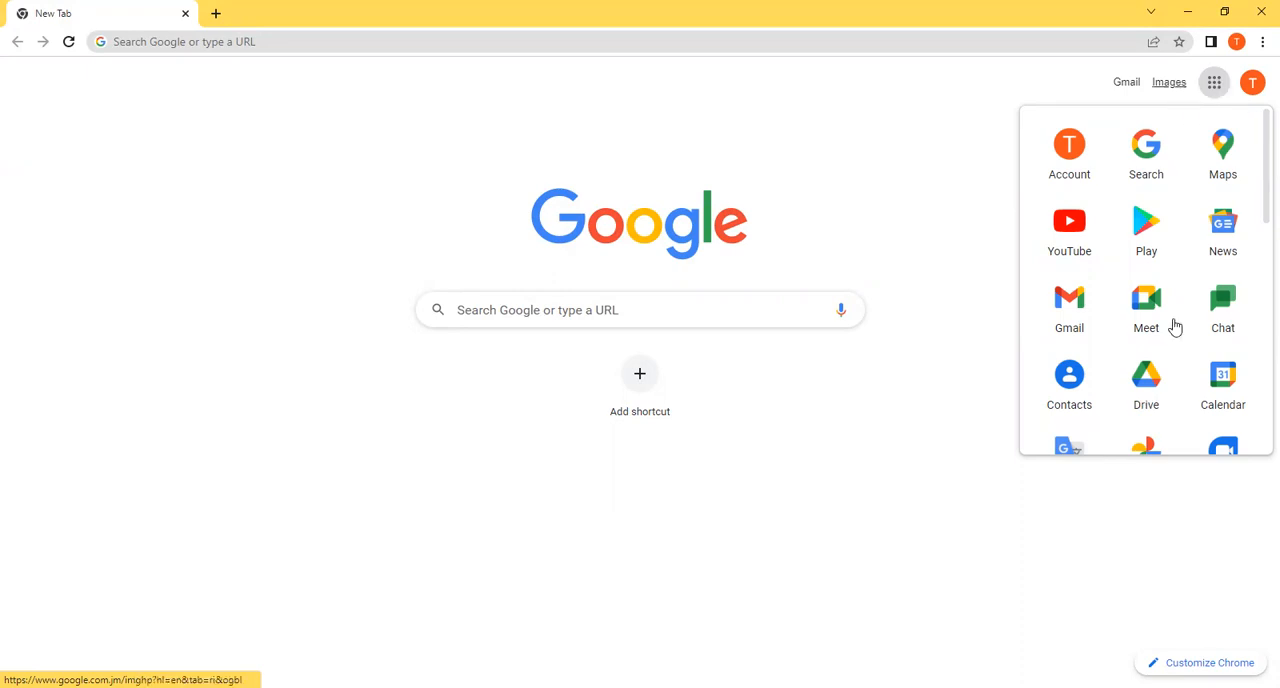
pyautogui.click(1148, 390)
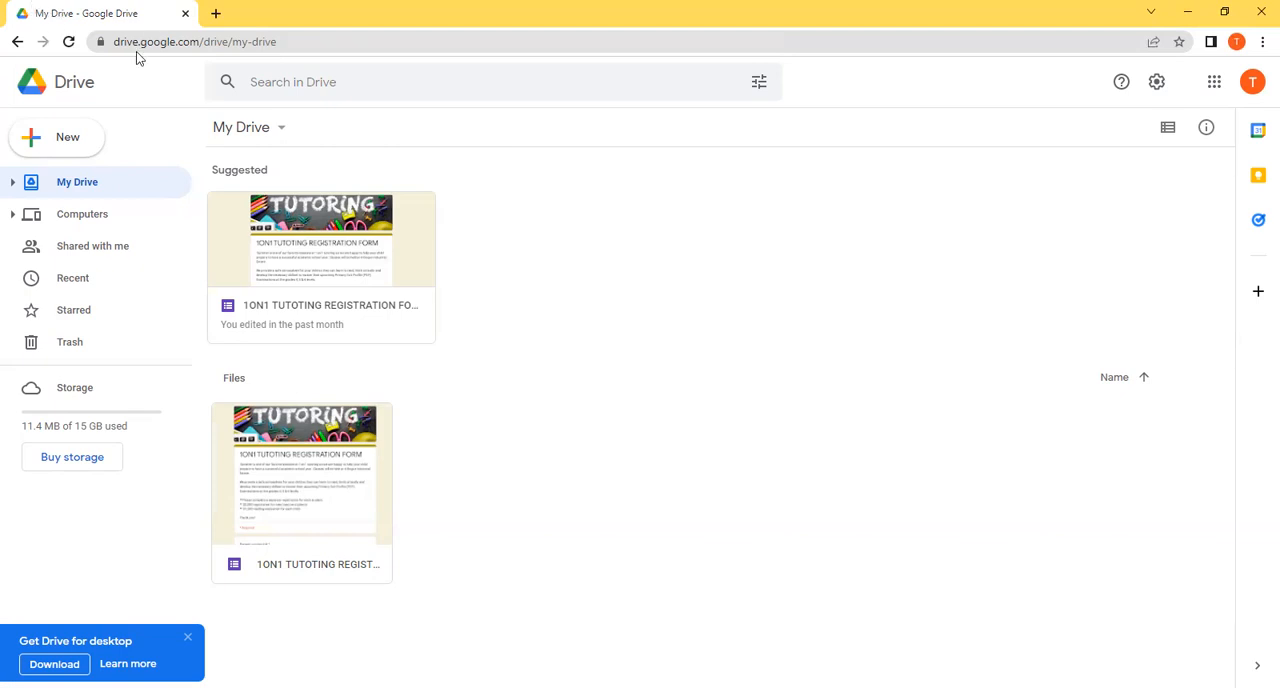
pyautogui.click(63, 137)
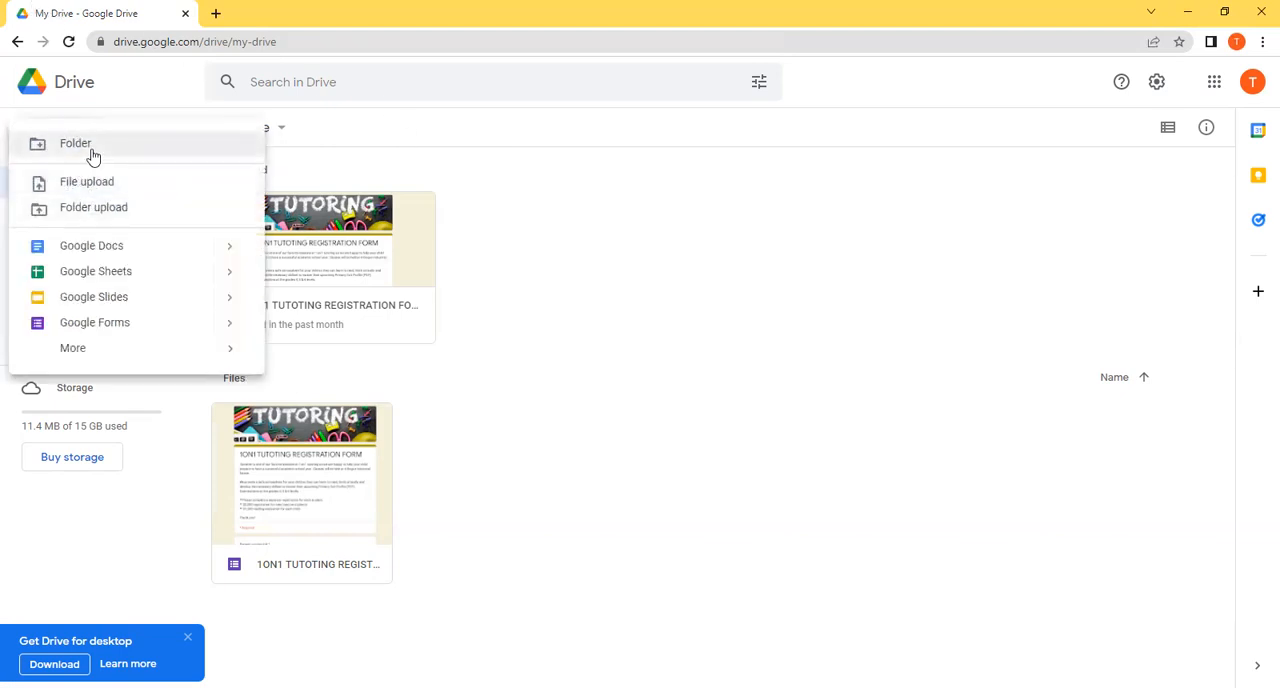
pyautogui.click(533, 147)
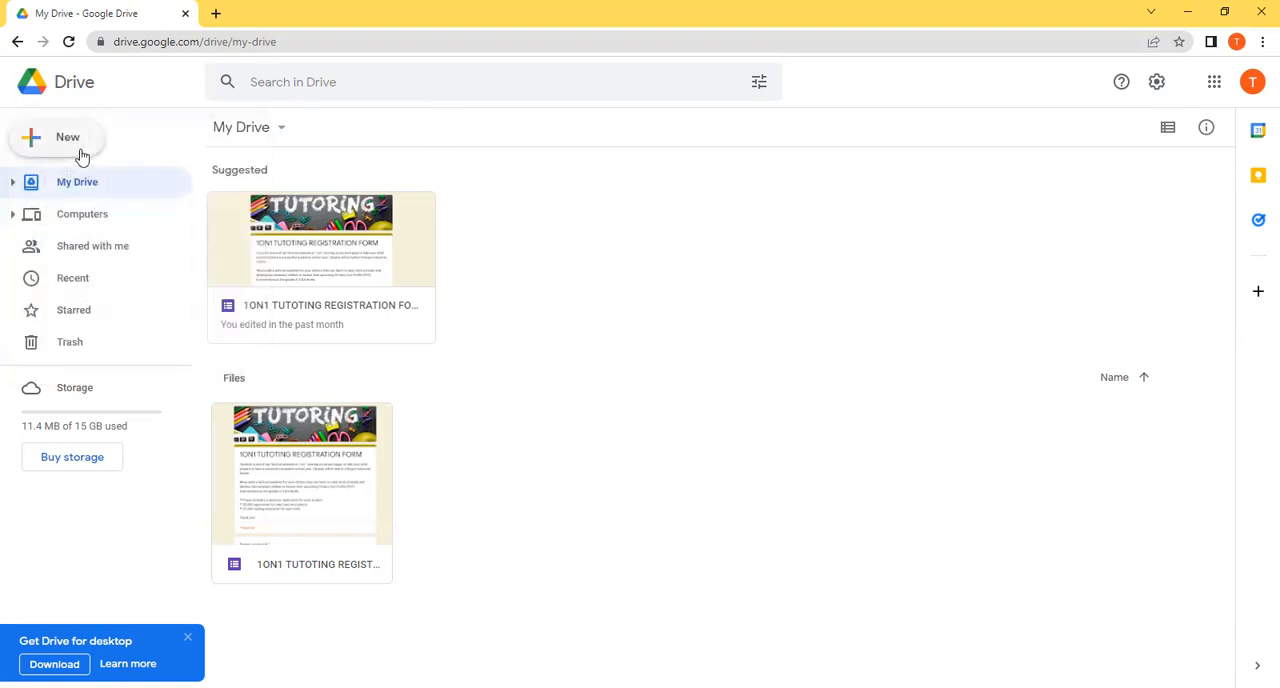
# Step: Upload the "Evidence of Teaching" folder from the Desktop to My Drive
pyautogui.click(82, 157)
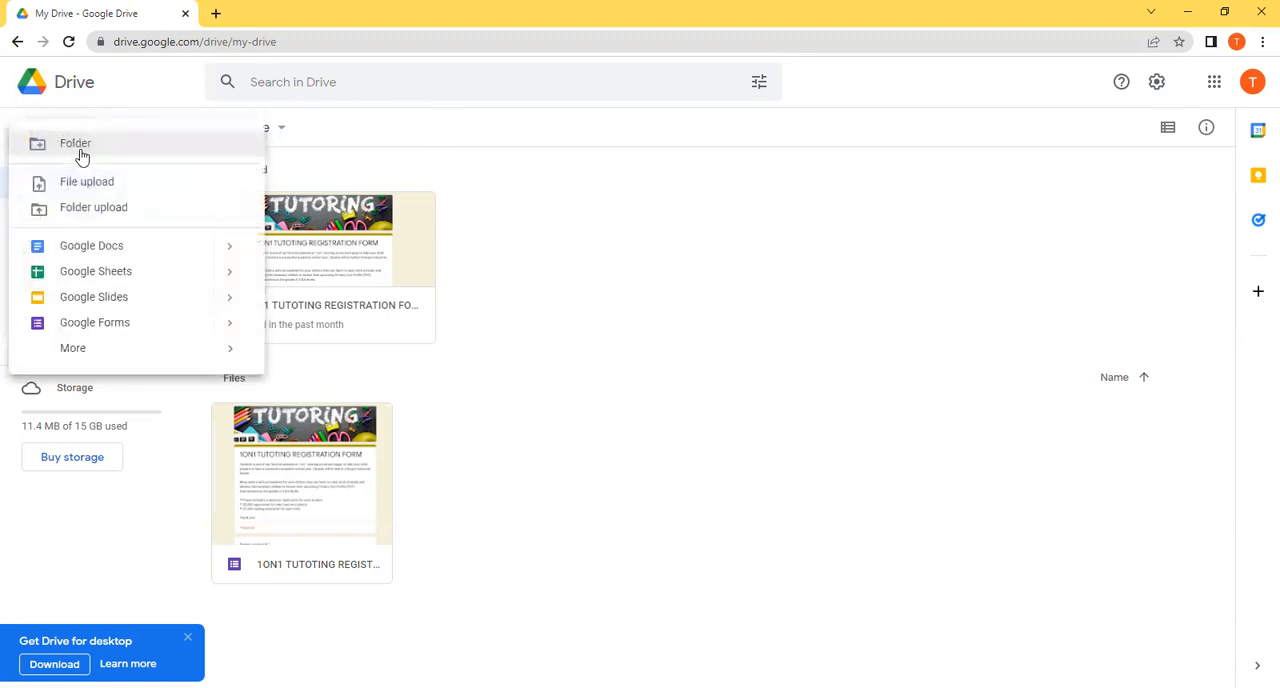
pyautogui.click(88, 211)
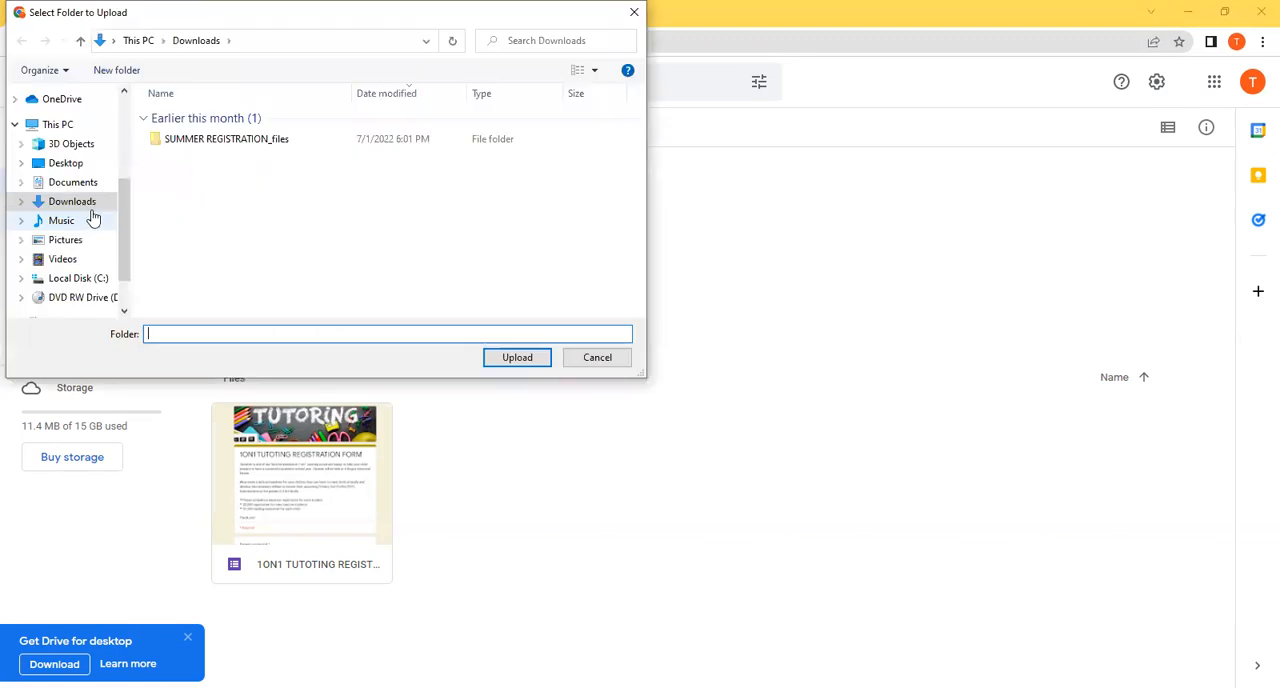
pyautogui.click(76, 168)
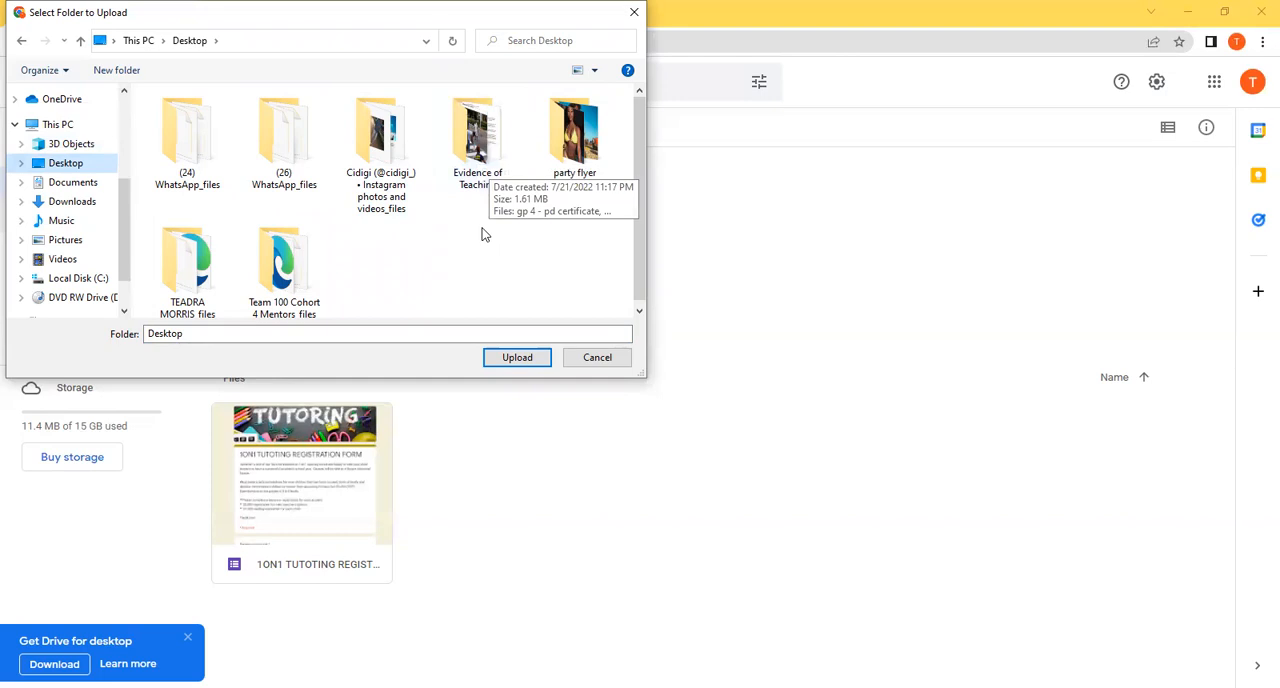
pyautogui.click(487, 187)
pyautogui.doubleClick(487, 187)
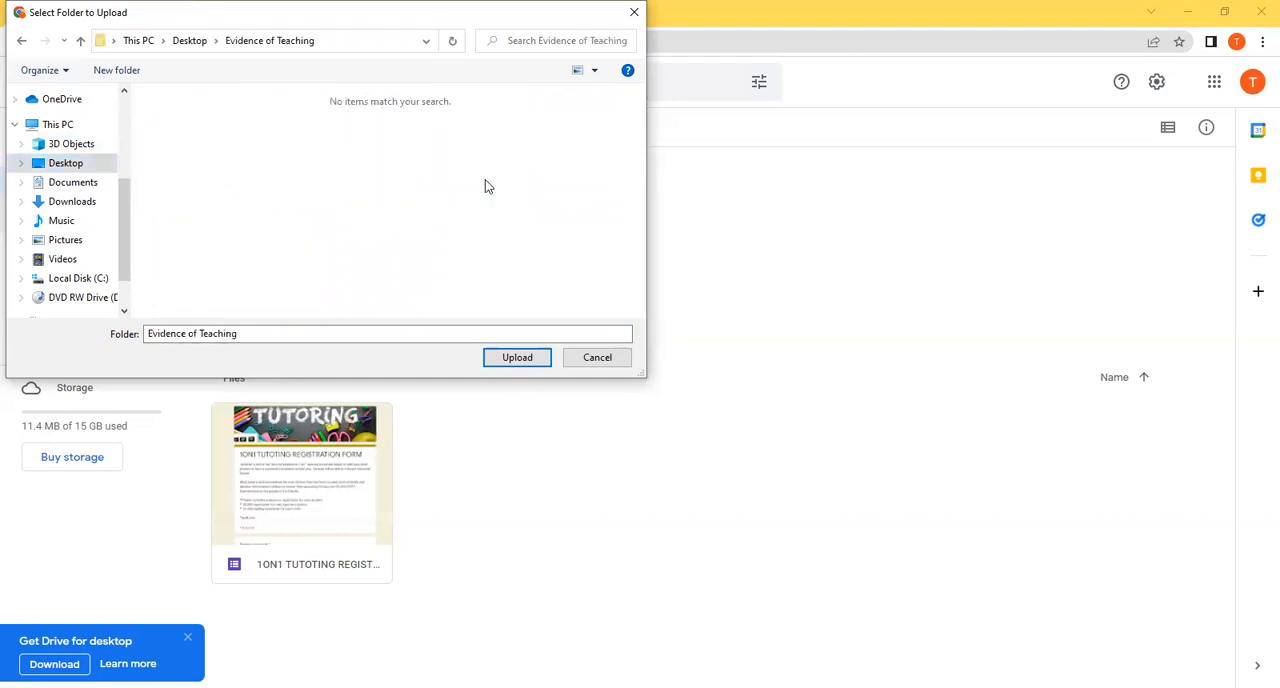
pyautogui.click(520, 360)
pyautogui.click(705, 148)
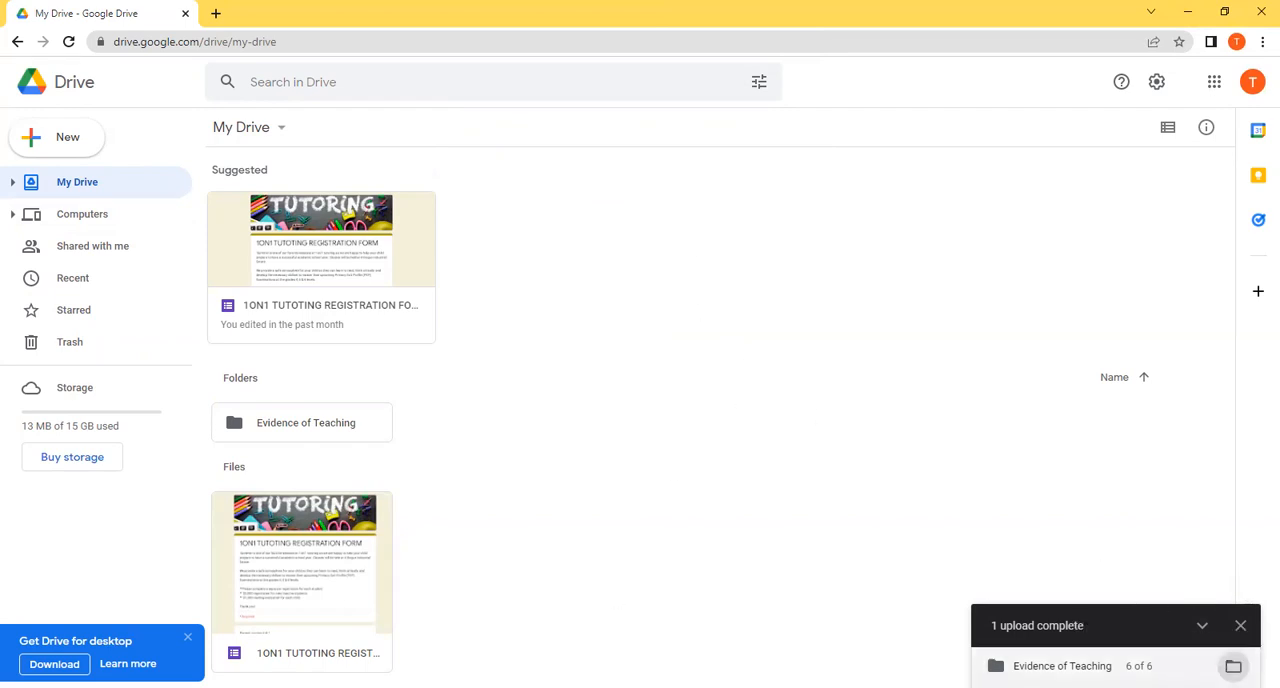
# Step: View the files in the uploaded "Evidence of Teaching" folder and return to My Drive
pyautogui.click(1233, 666)
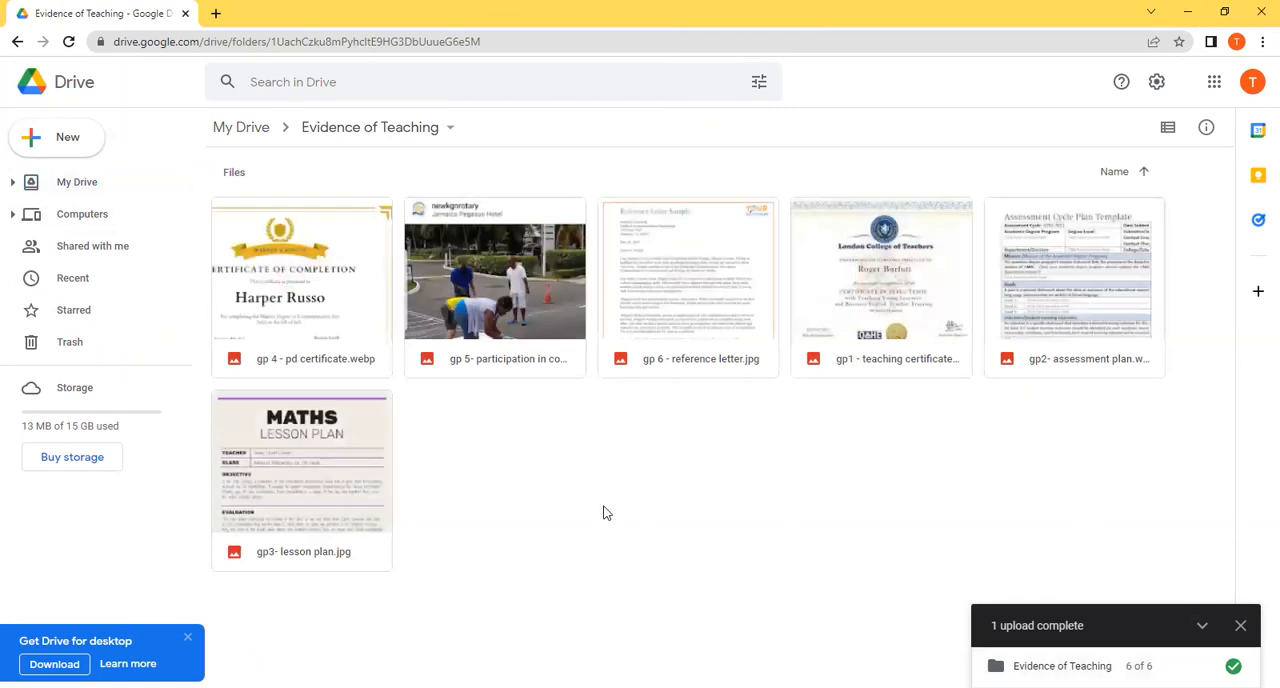
pyautogui.click(93, 200)
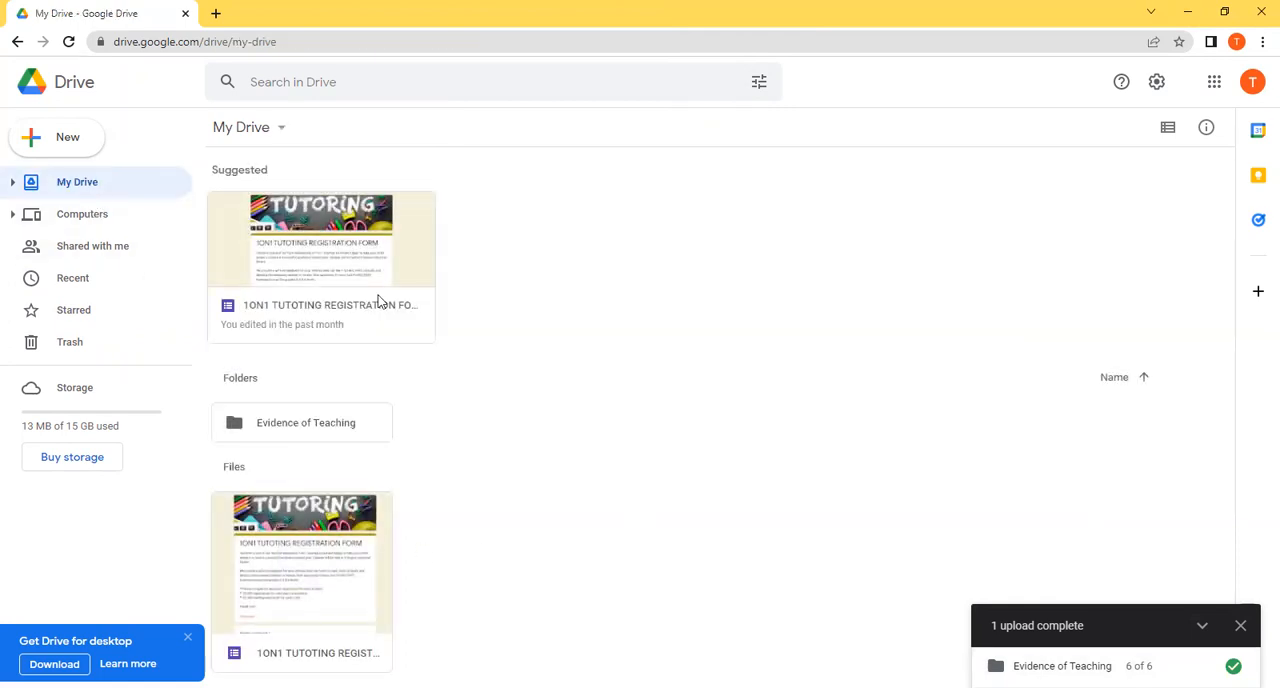
pyautogui.press('Down')
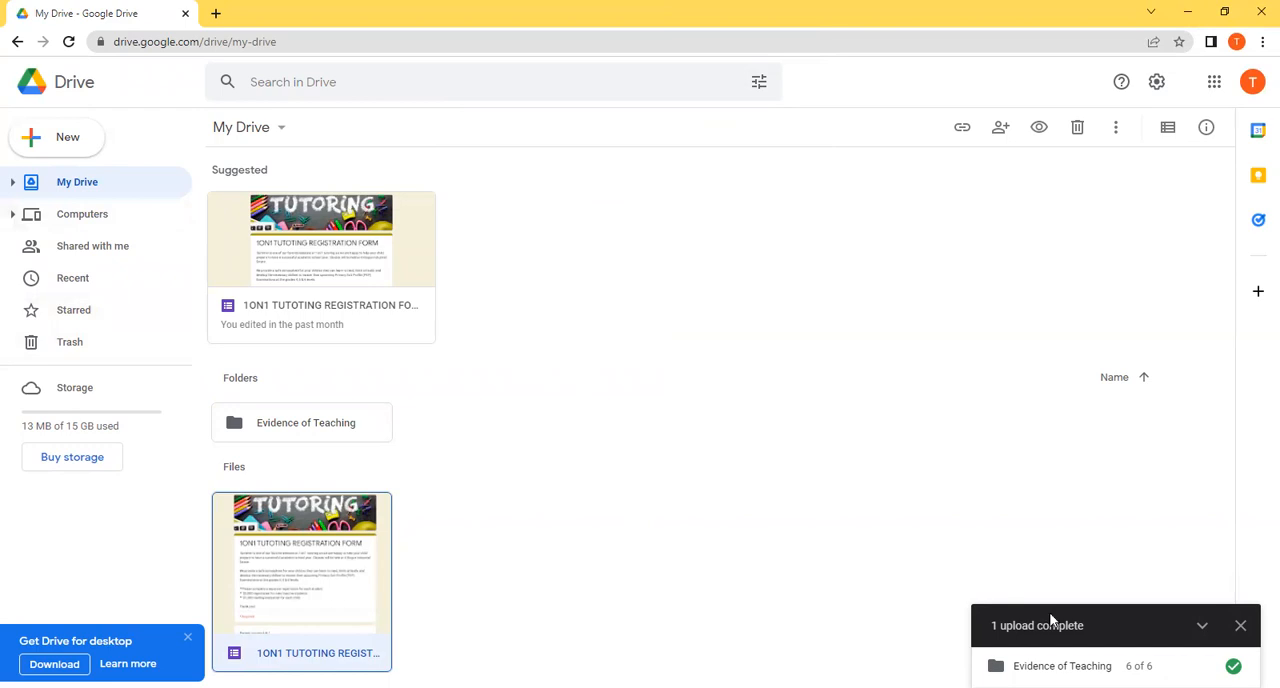
# Step: Search the web for "Google site" in a new browser tab
pyautogui.click(216, 14)
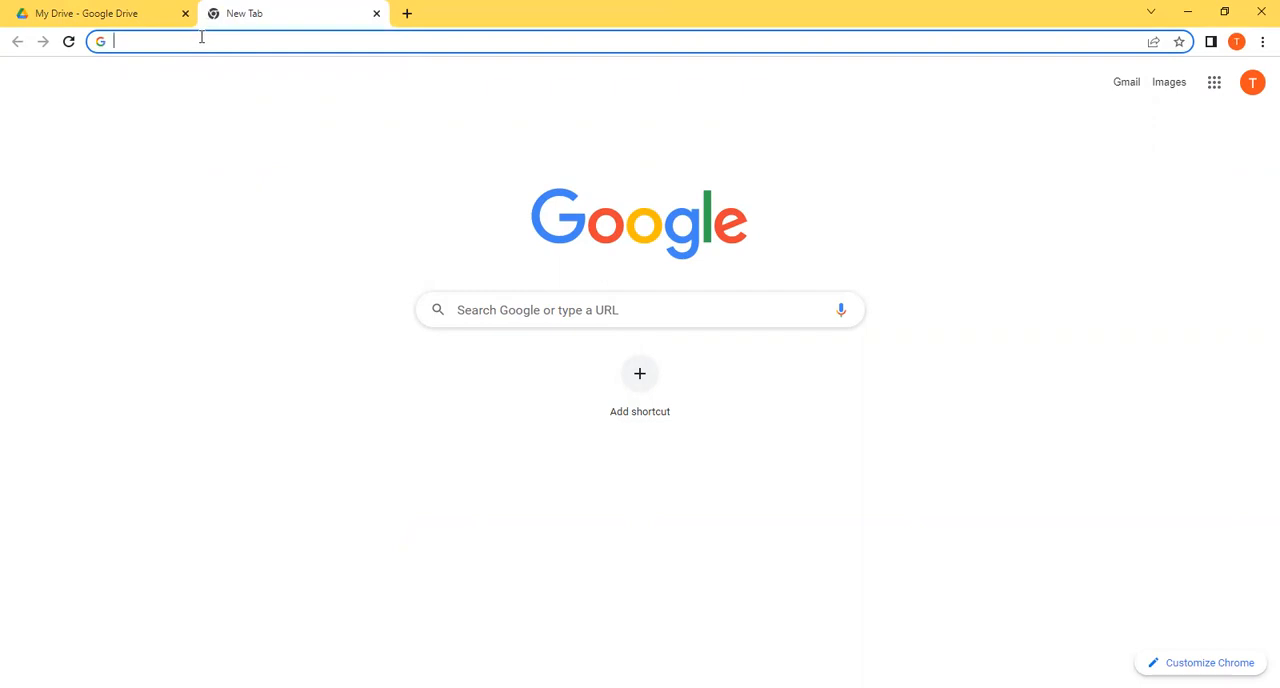
pyautogui.click(201, 37)
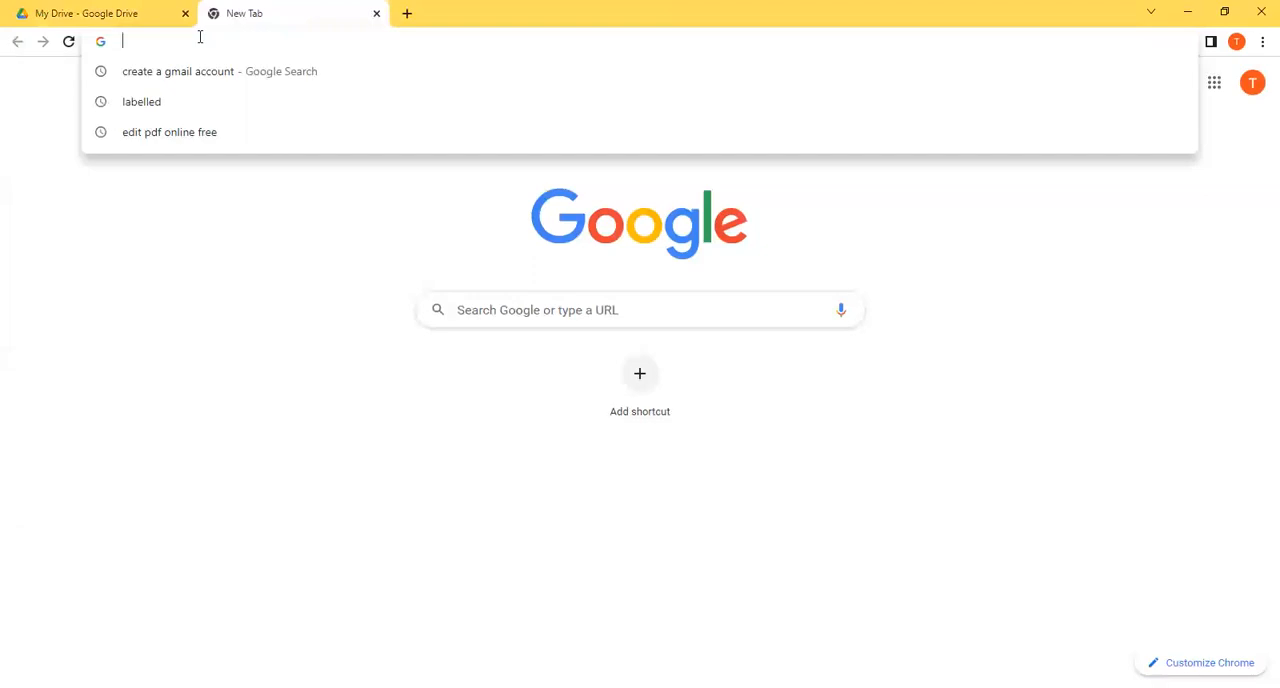
pyautogui.write('Google')
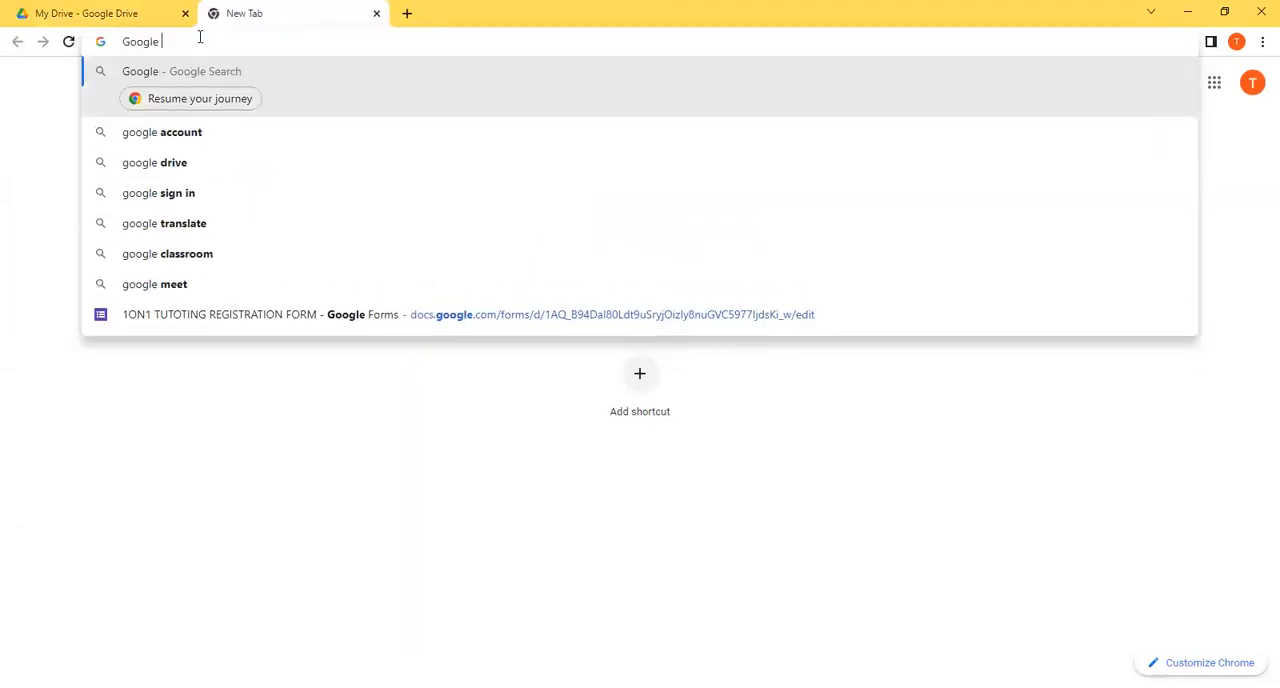
pyautogui.write(' site')
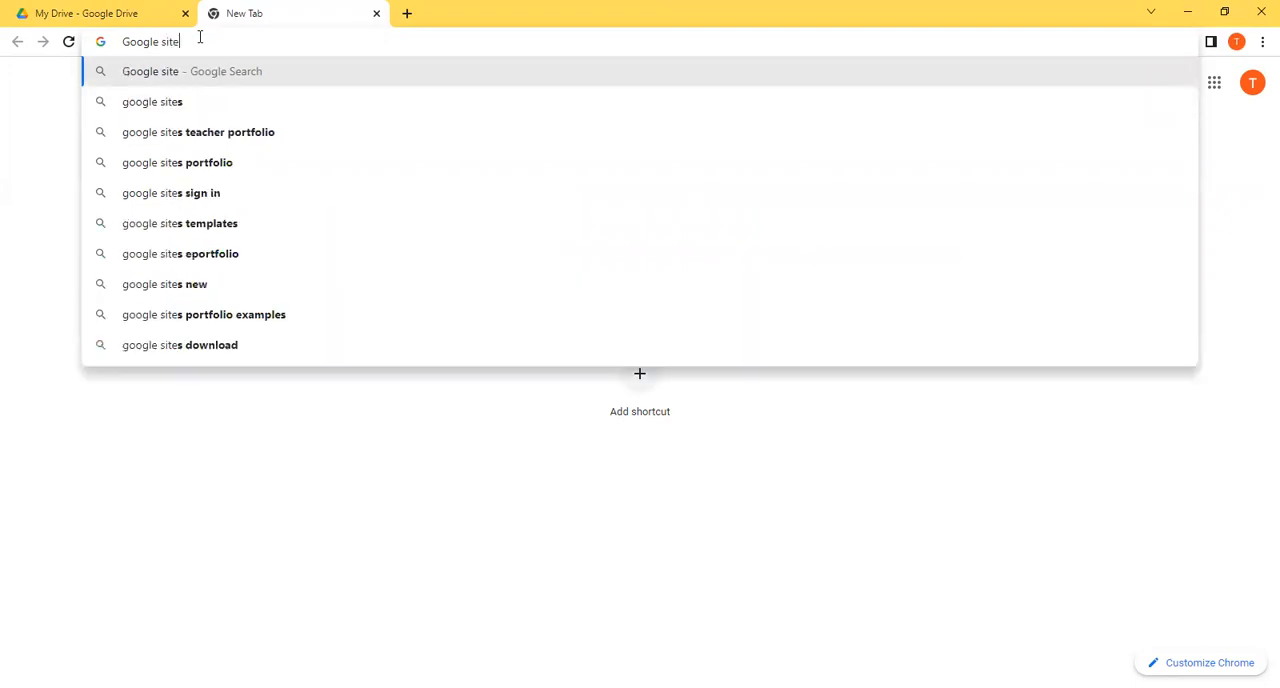
pyautogui.press('Return')
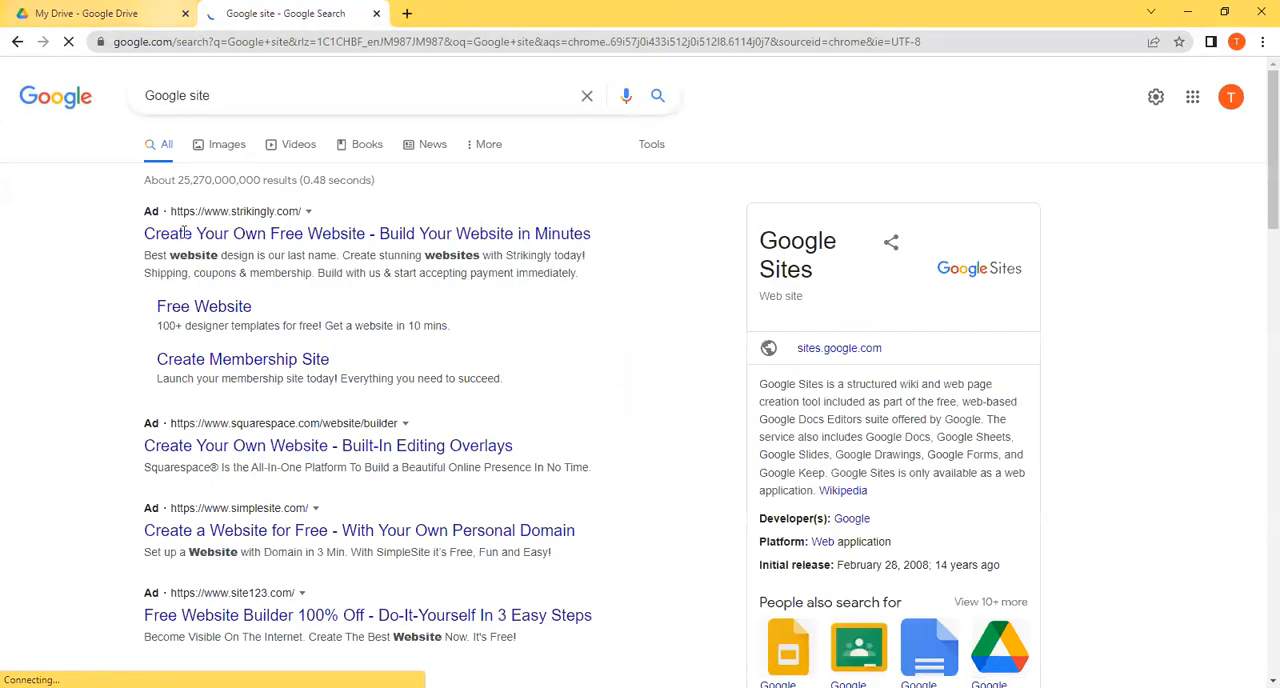
# Step: Change the search to "google sites sign in" and open Google Sites from the results
pyautogui.click(249, 103)
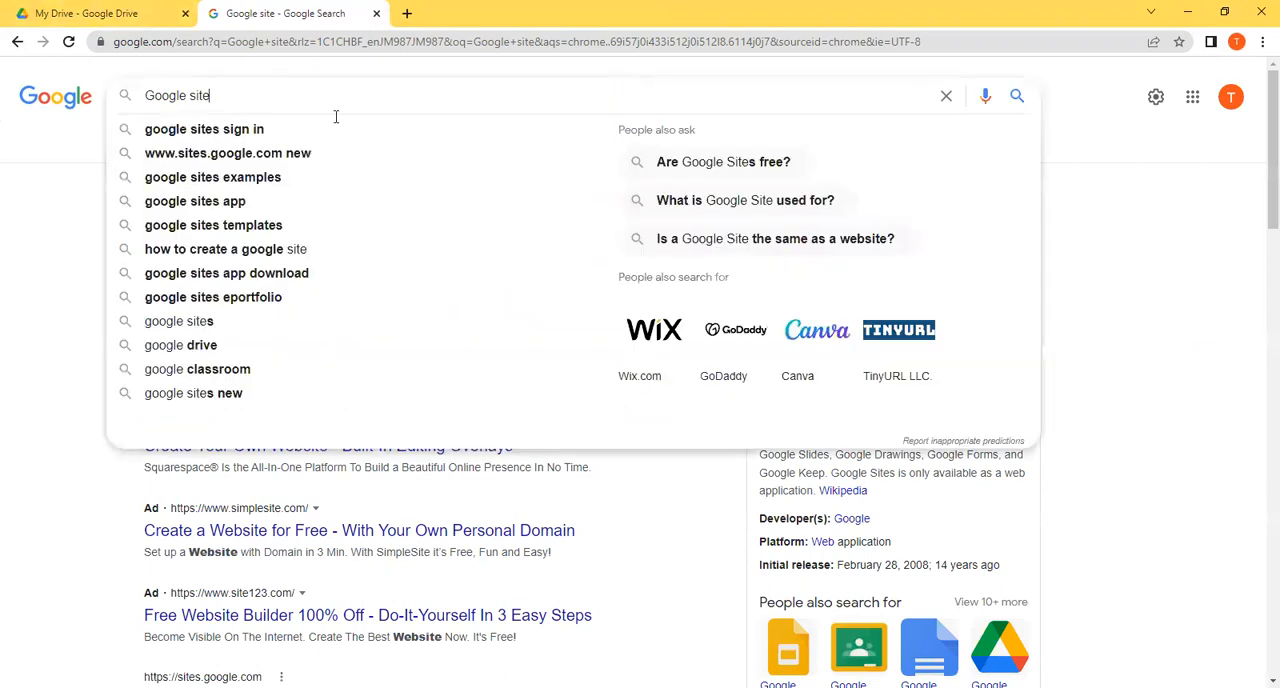
pyautogui.click(285, 129)
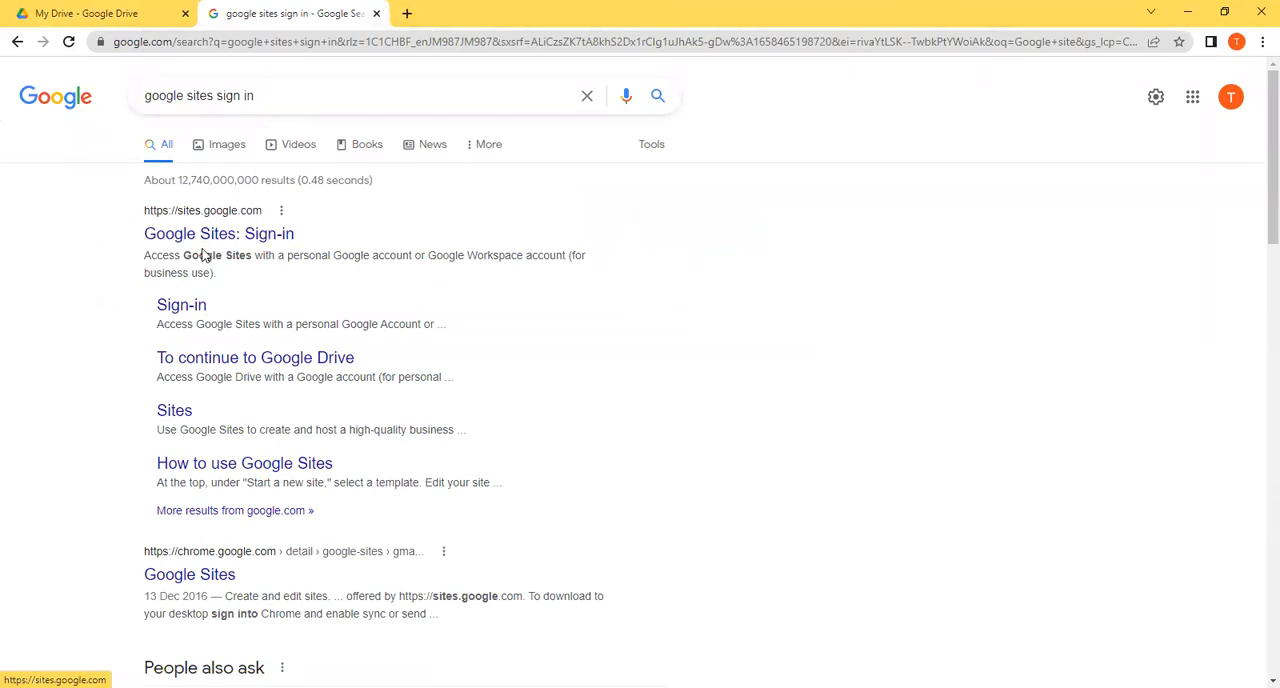
pyautogui.click(274, 241)
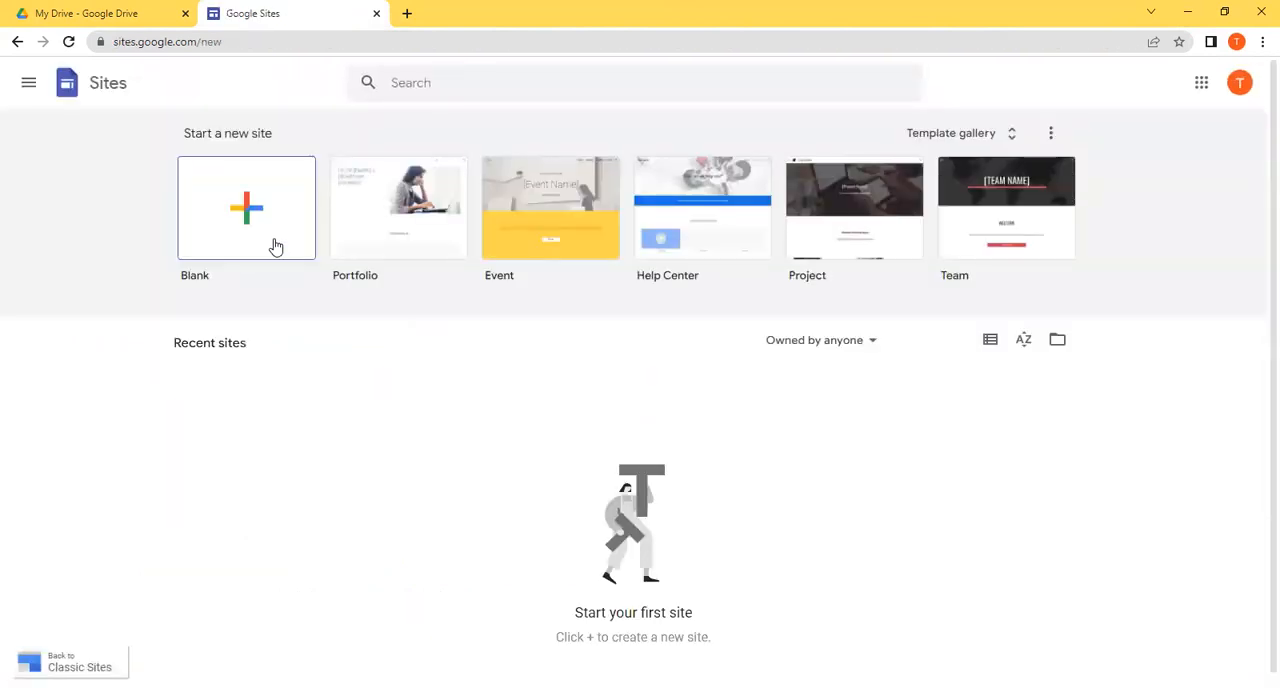
# Step: Create a new blank site and go through the introductory editor tour to its end
pyautogui.click(277, 248)
pyautogui.click(247, 243)
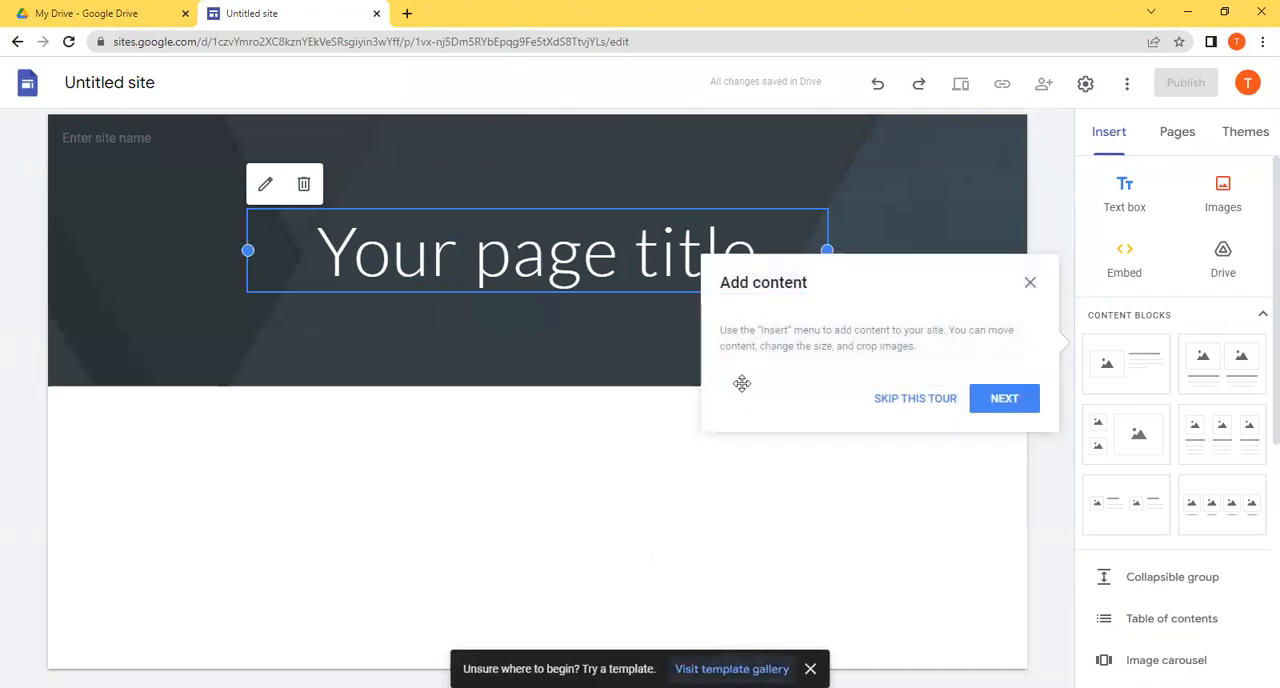
pyautogui.click(1023, 407)
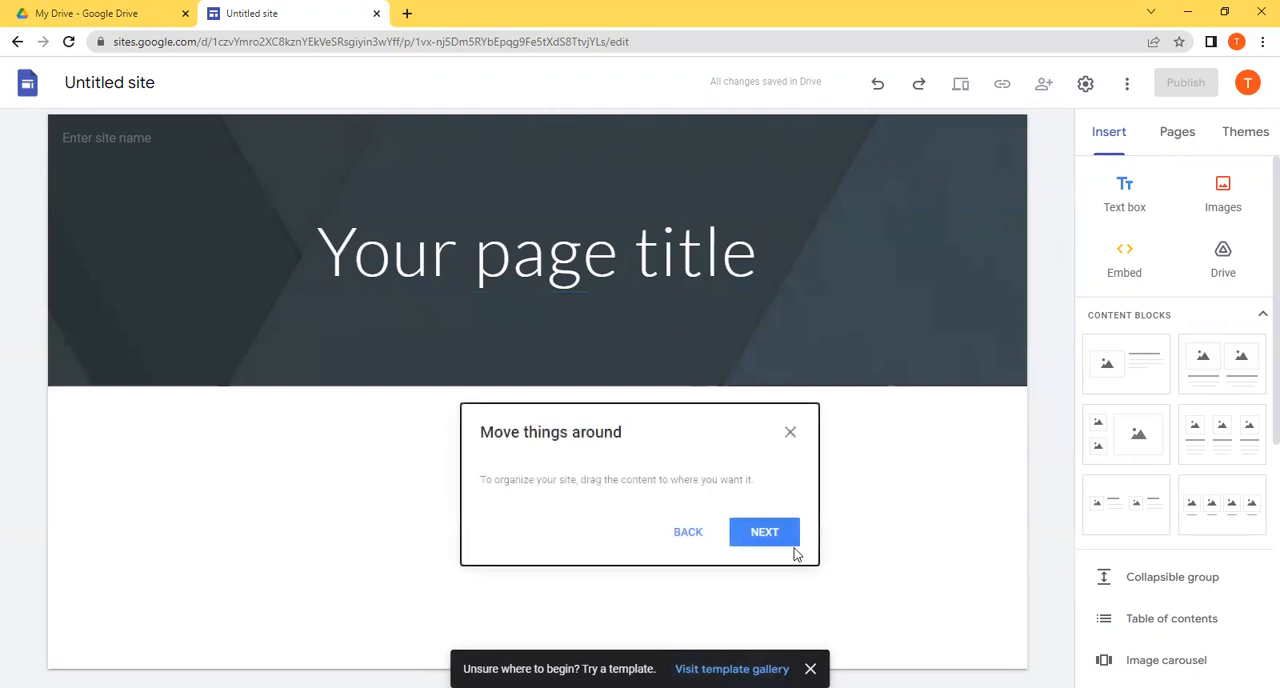
pyautogui.click(765, 537)
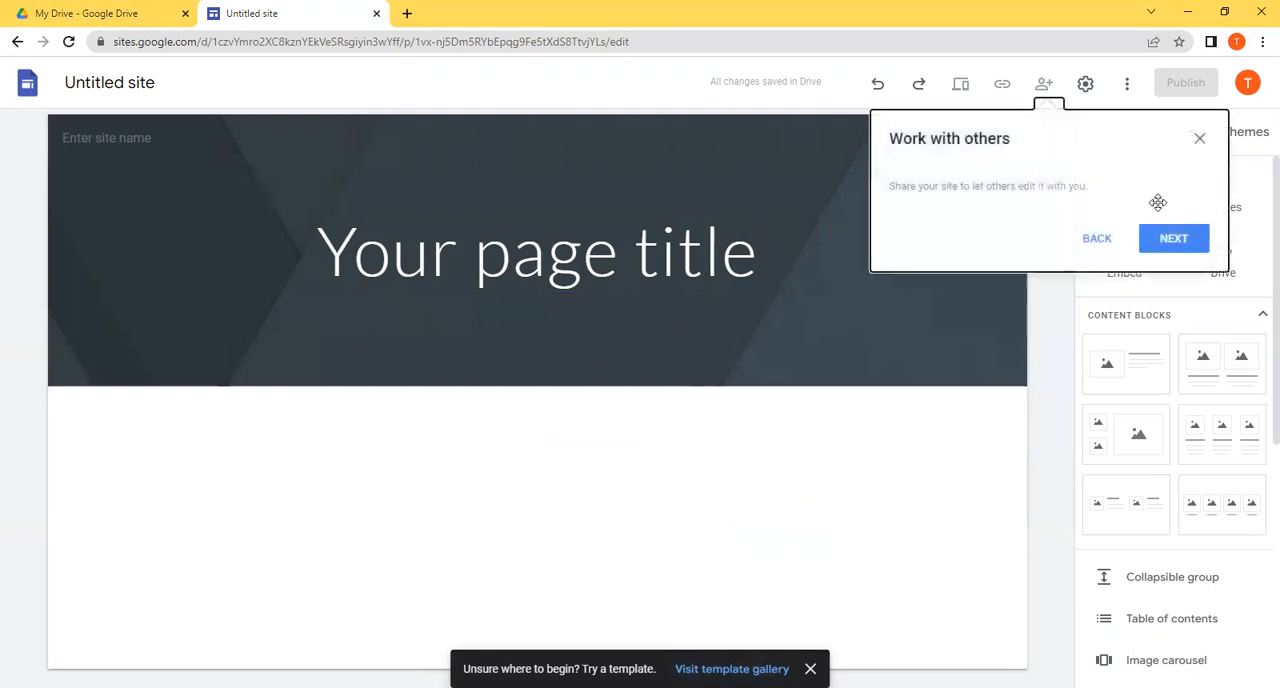
pyautogui.click(1167, 240)
pyautogui.click(1191, 248)
pyautogui.click(1194, 257)
pyautogui.click(1251, 132)
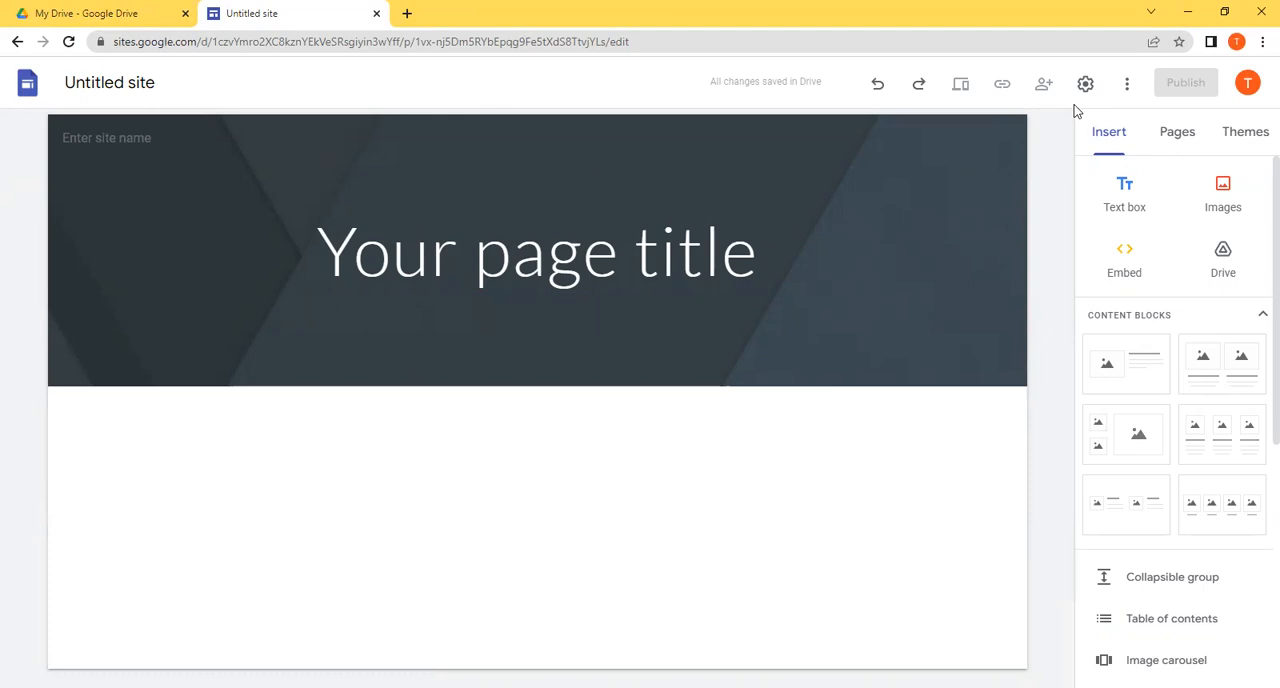
# Step: View the site's page list and the options available for the Home page
pyautogui.click(766, 273)
pyautogui.click(1172, 147)
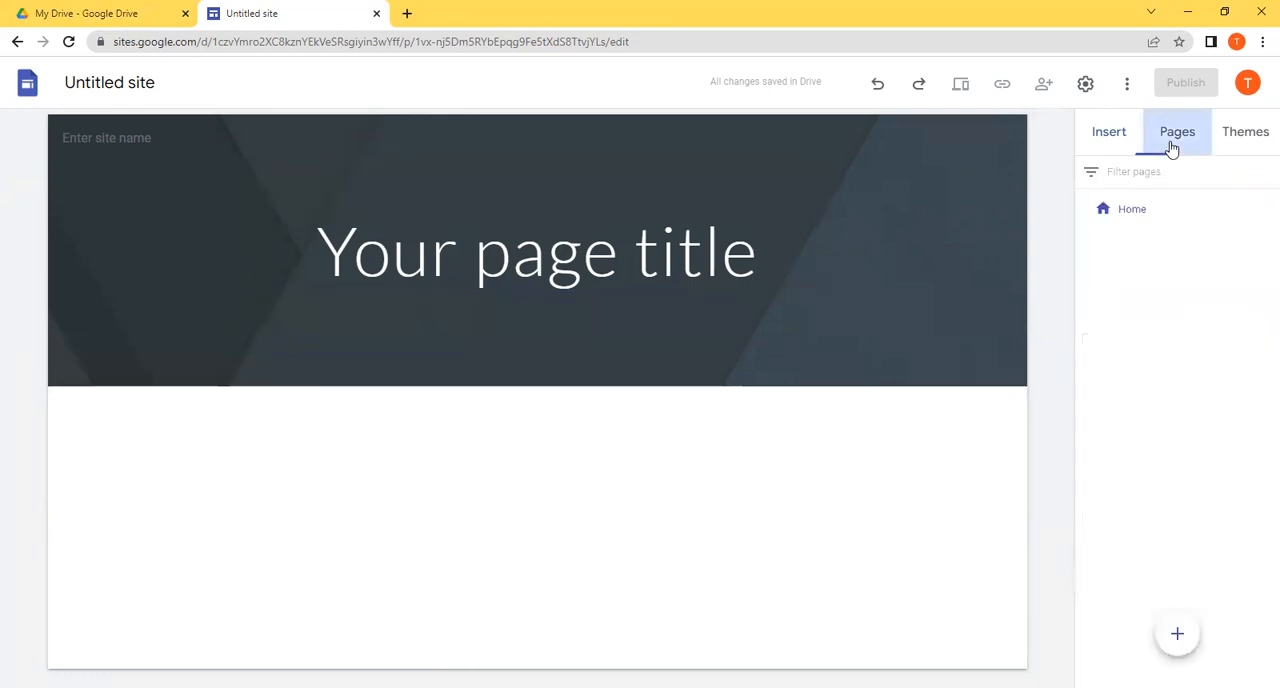
pyautogui.click(1150, 214)
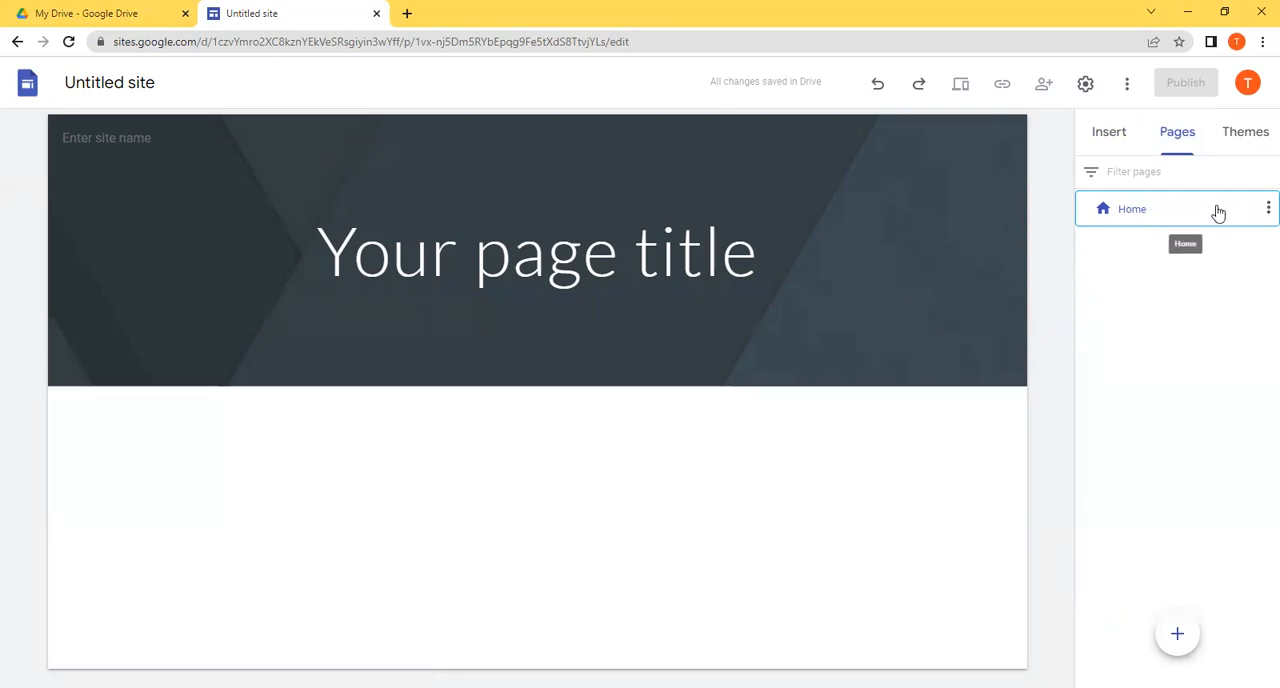
pyautogui.click(1262, 214)
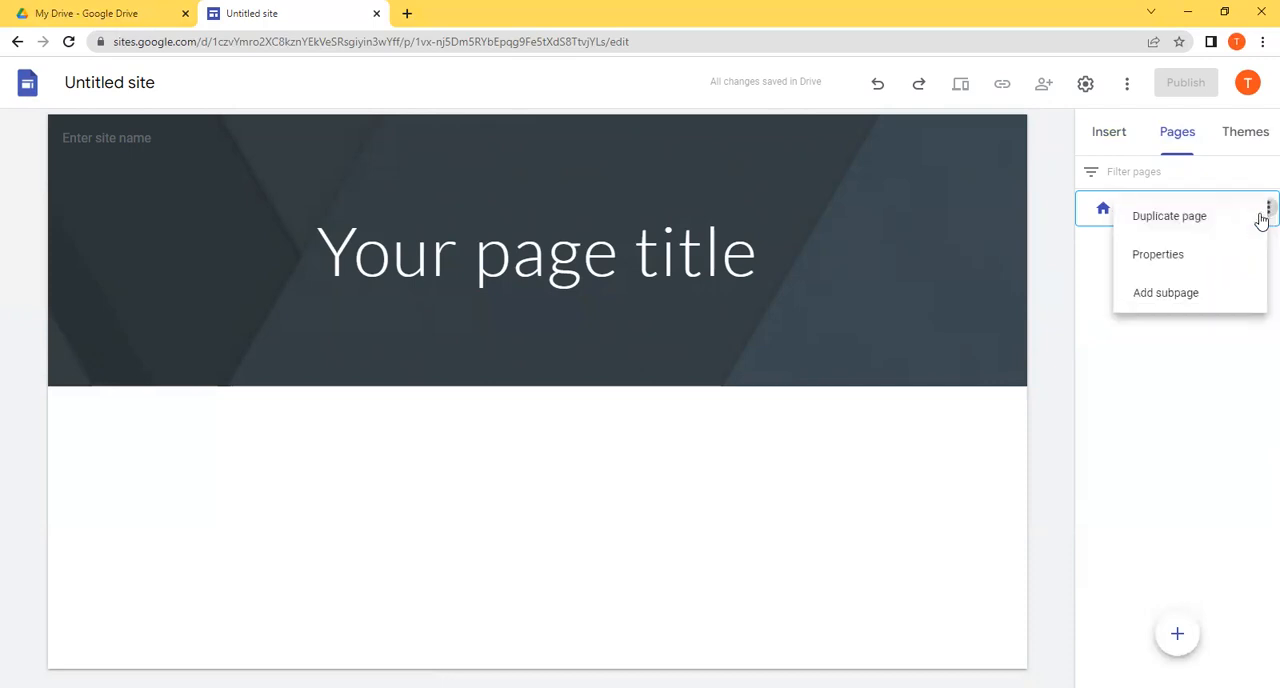
pyautogui.click(926, 283)
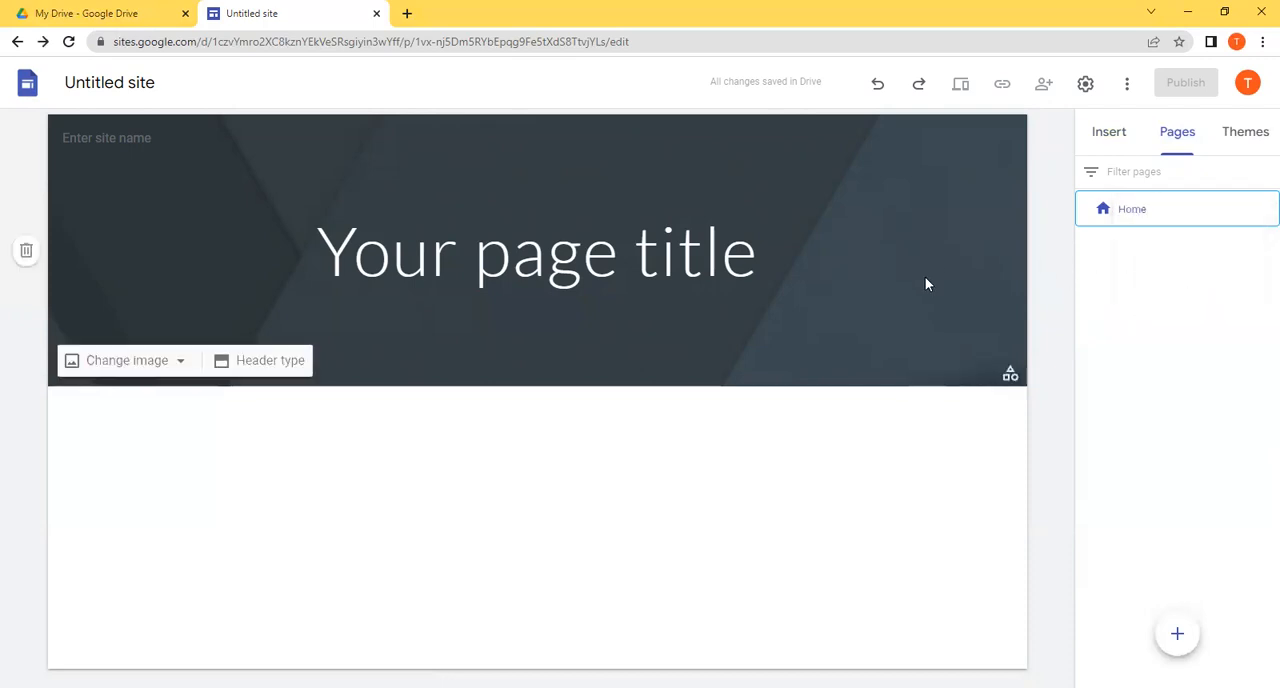
pyautogui.click(632, 257)
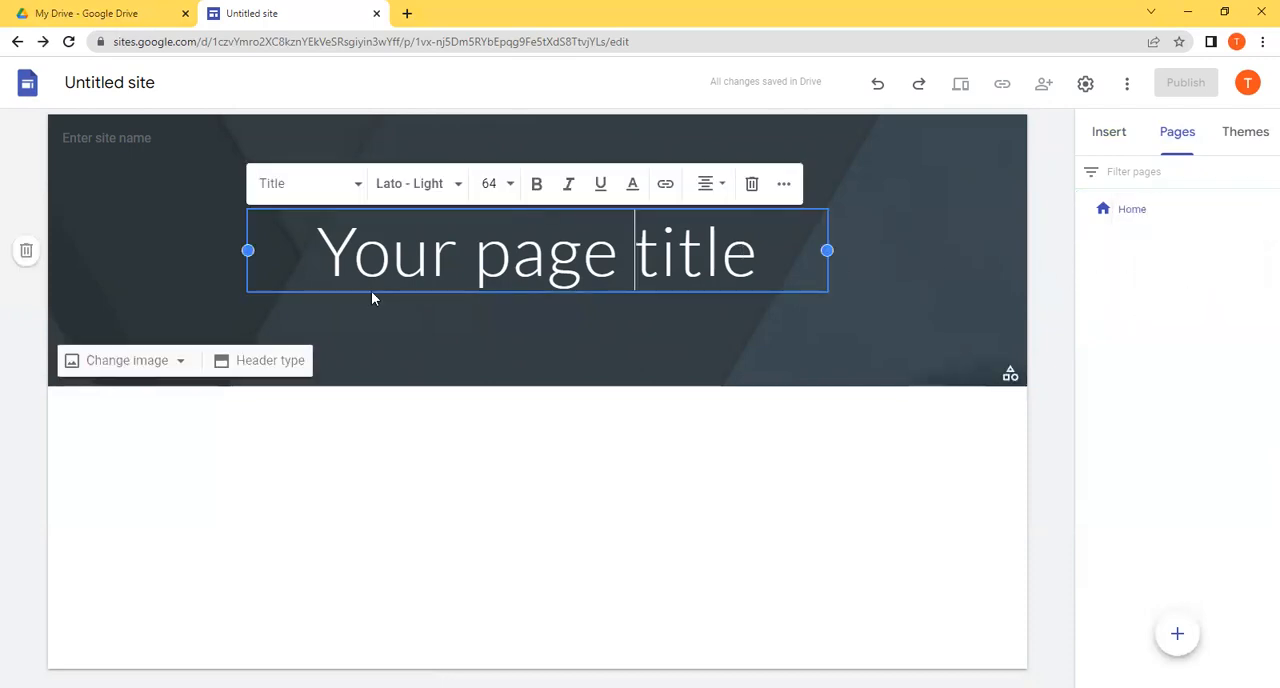
pyautogui.click(198, 237)
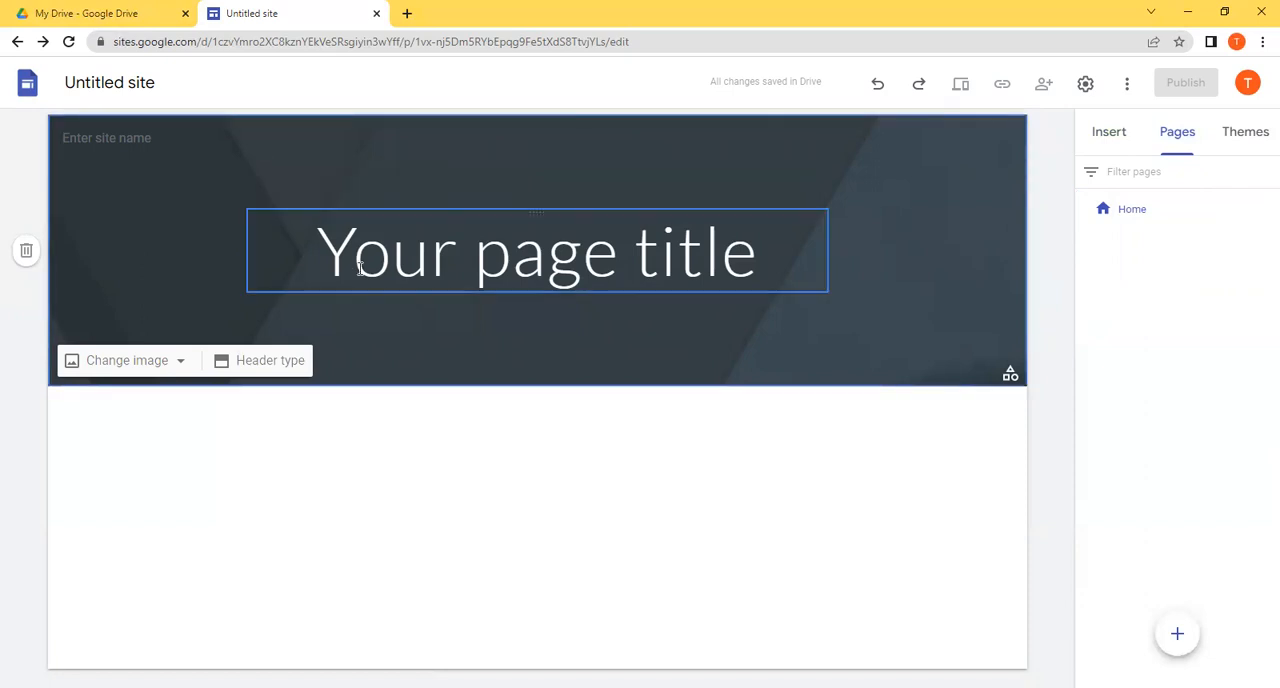
pyautogui.click(597, 260)
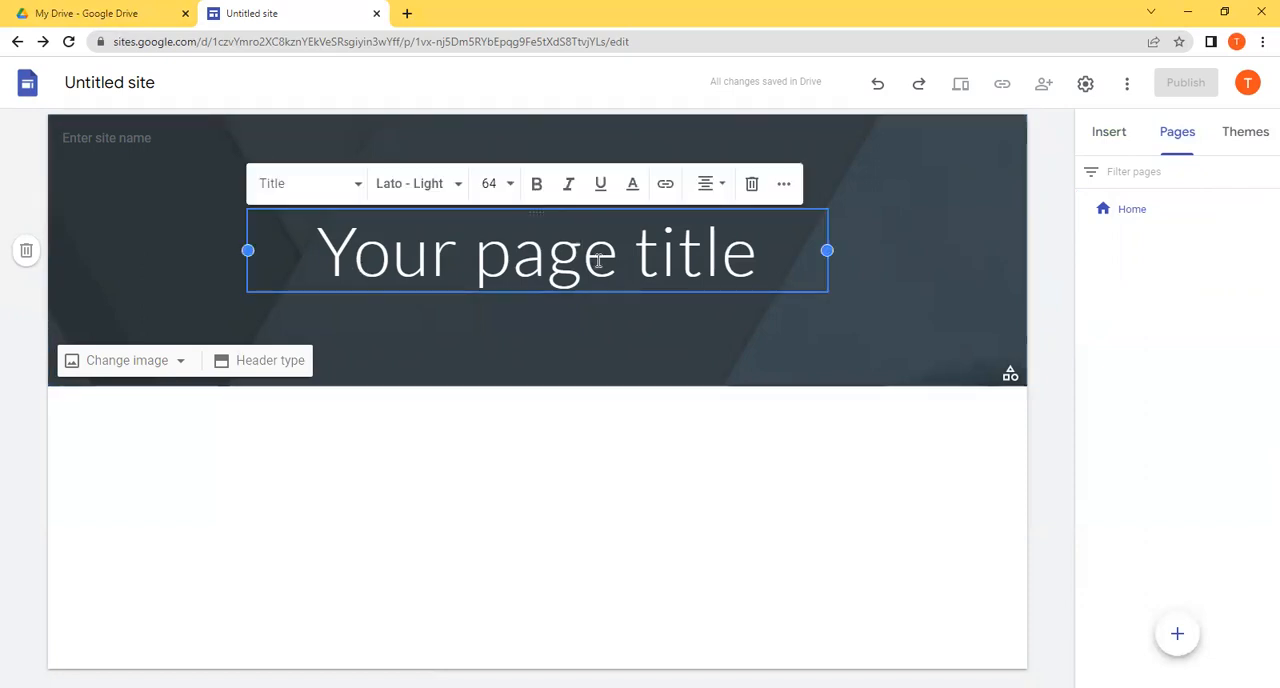
# Step: Name the site in its header with the owner's full name in possessive form followed by "E- Portfolio"
pyautogui.click(78, 151)
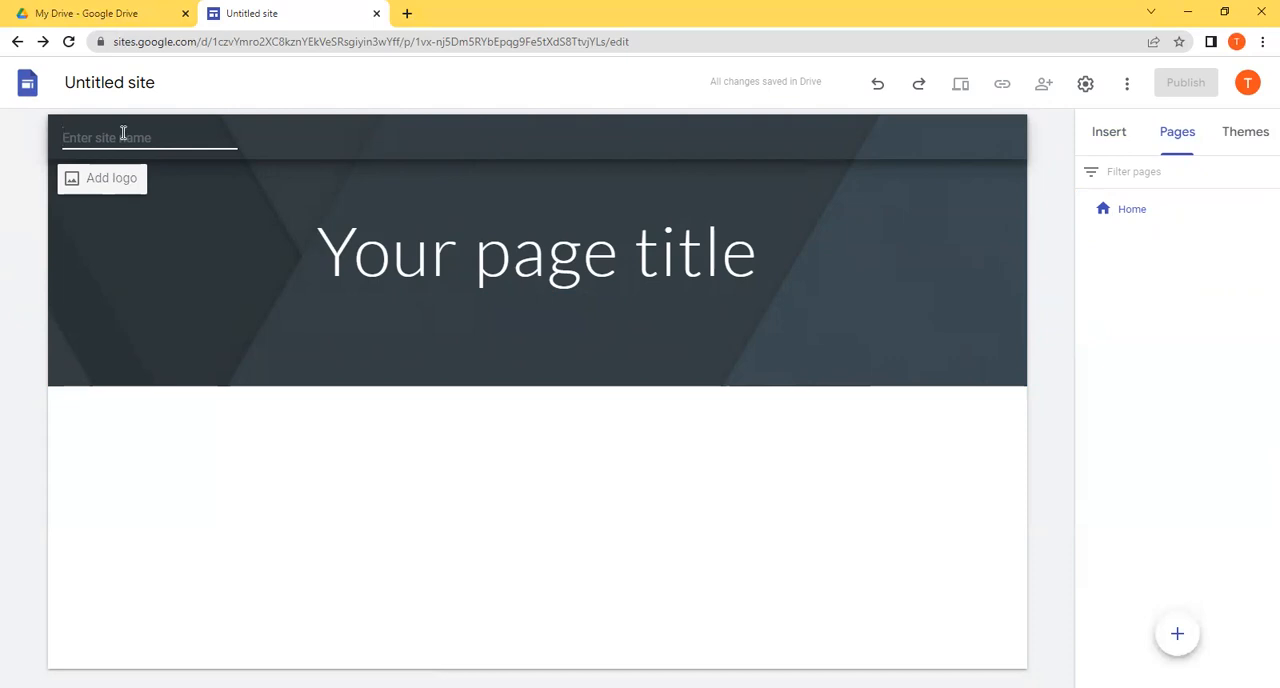
pyautogui.write("Jane Doe's E-")
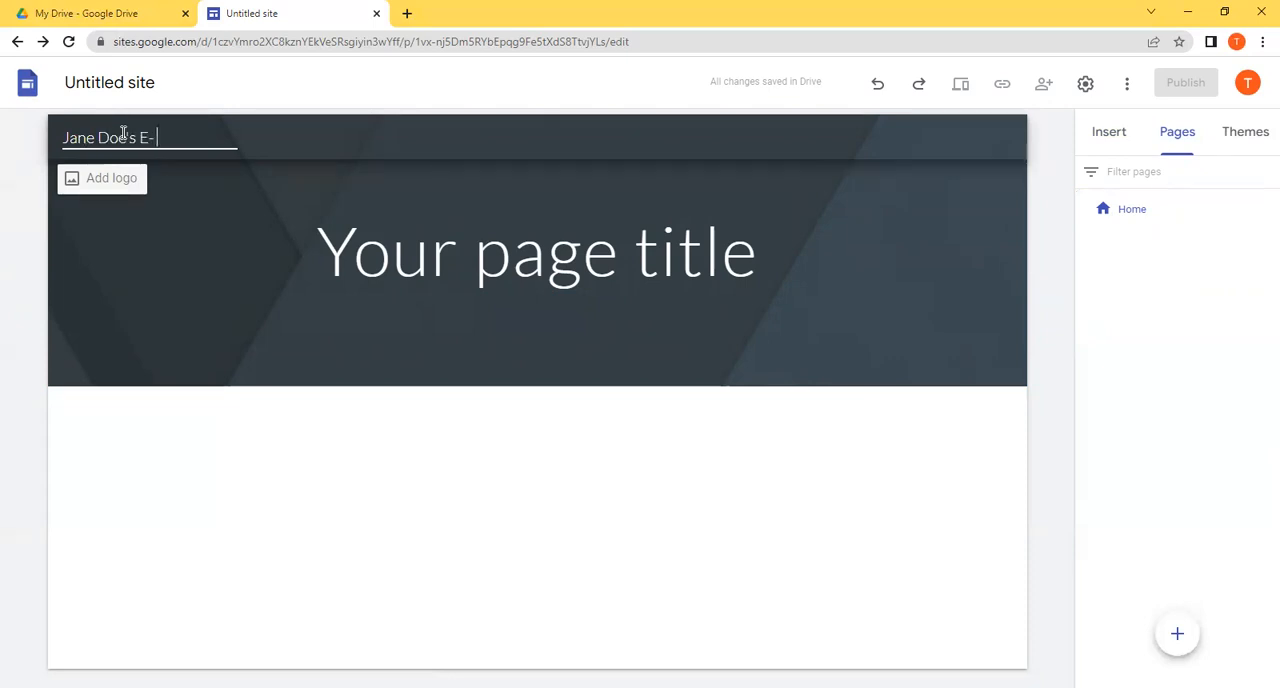
pyautogui.write(' Portfolio')
pyautogui.click(281, 137)
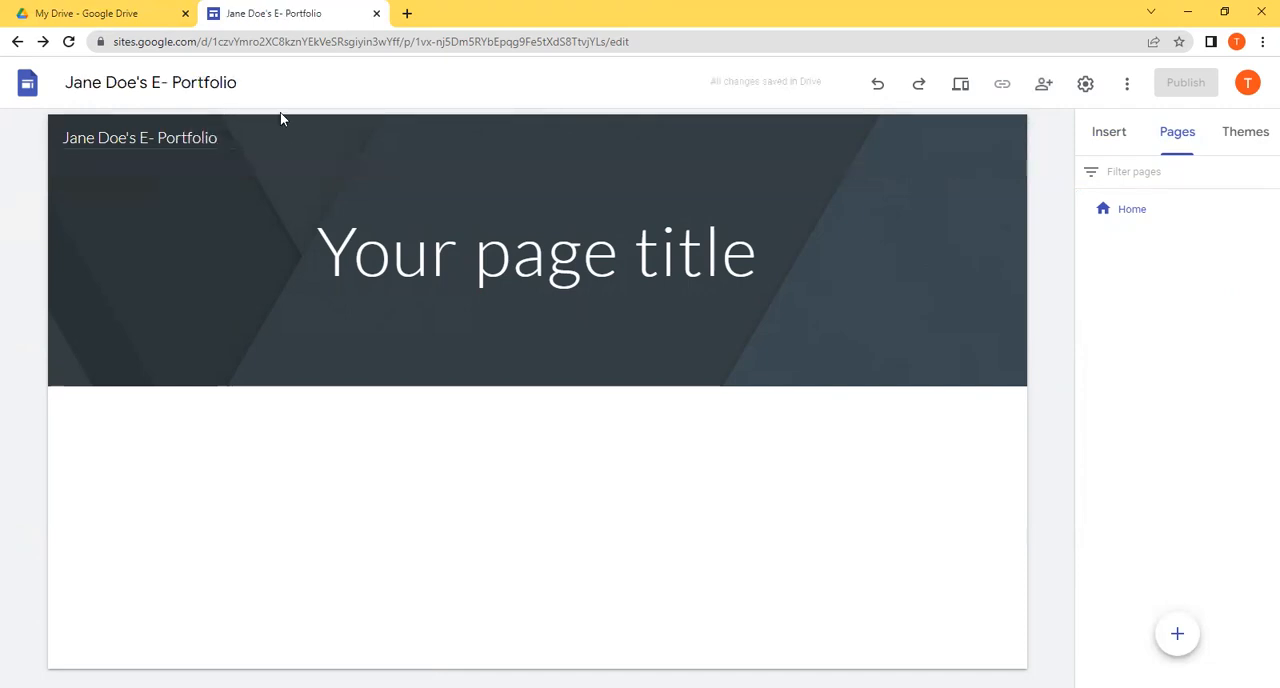
# Step: Replace the placeholder page title in the Home page banner with the owner's full name
pyautogui.click(357, 237)
pyautogui.doubleClick(382, 278)
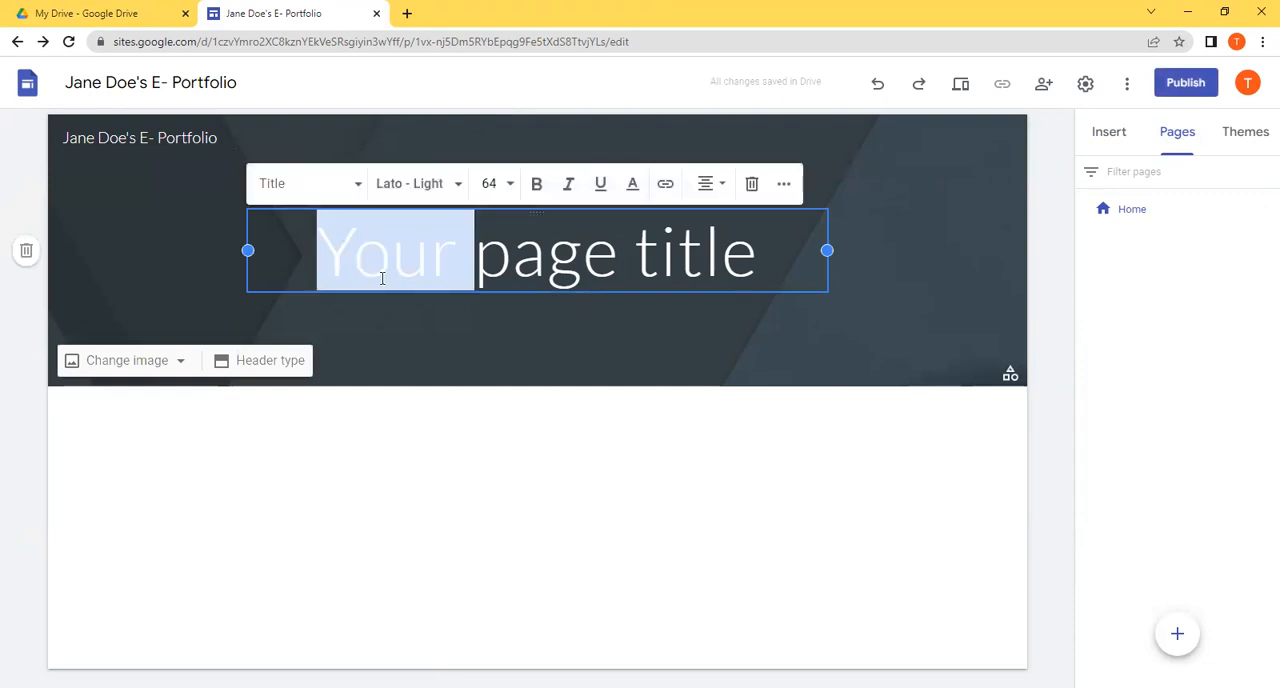
pyautogui.tripleClick(382, 278)
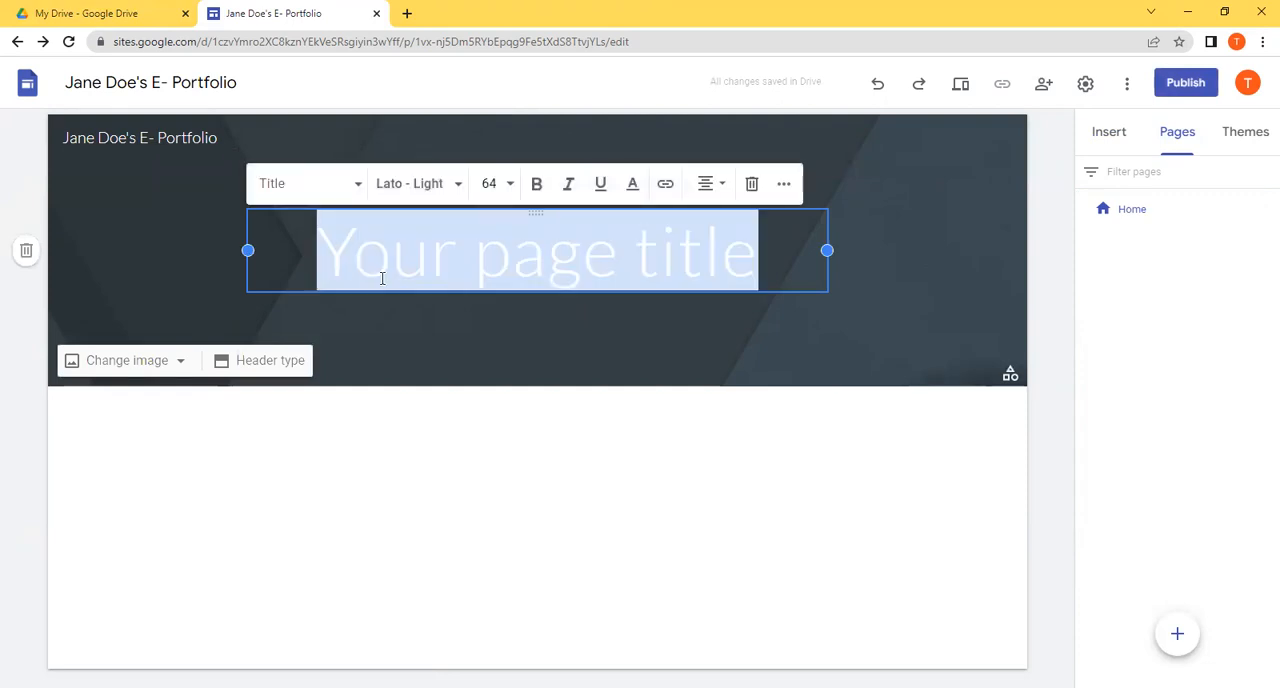
pyautogui.press('BackSpace')
pyautogui.write('Jane Doe')
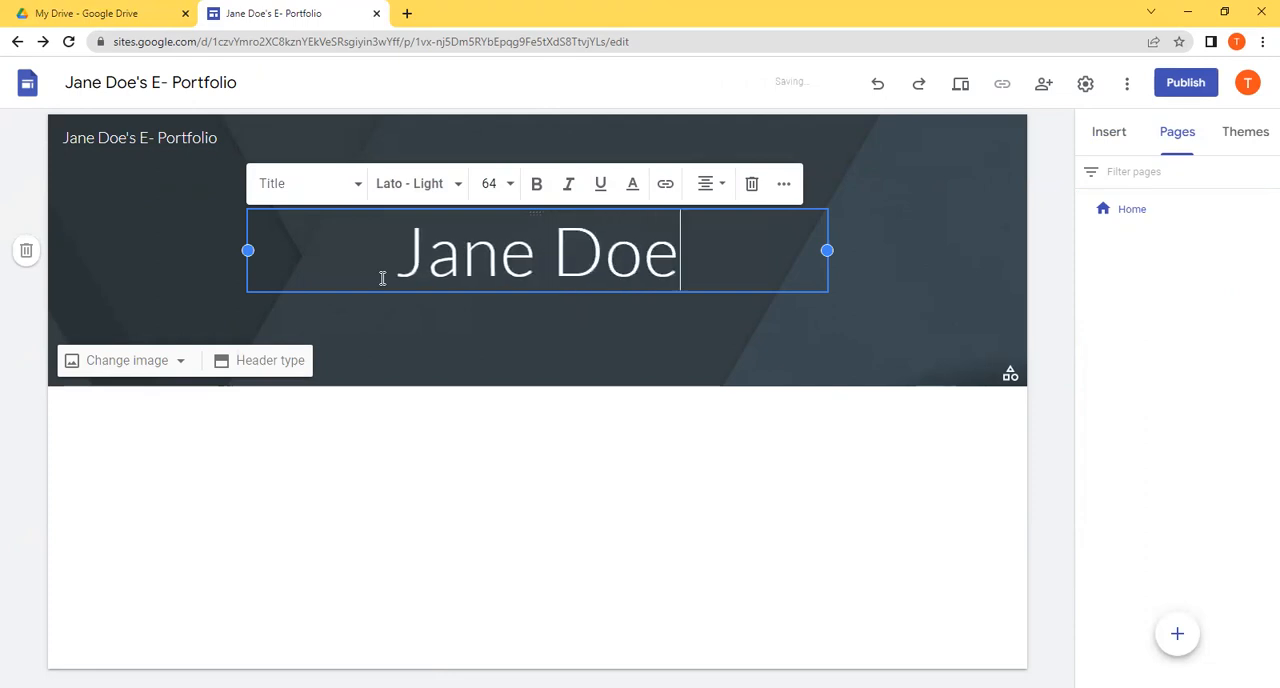
pyautogui.click(435, 348)
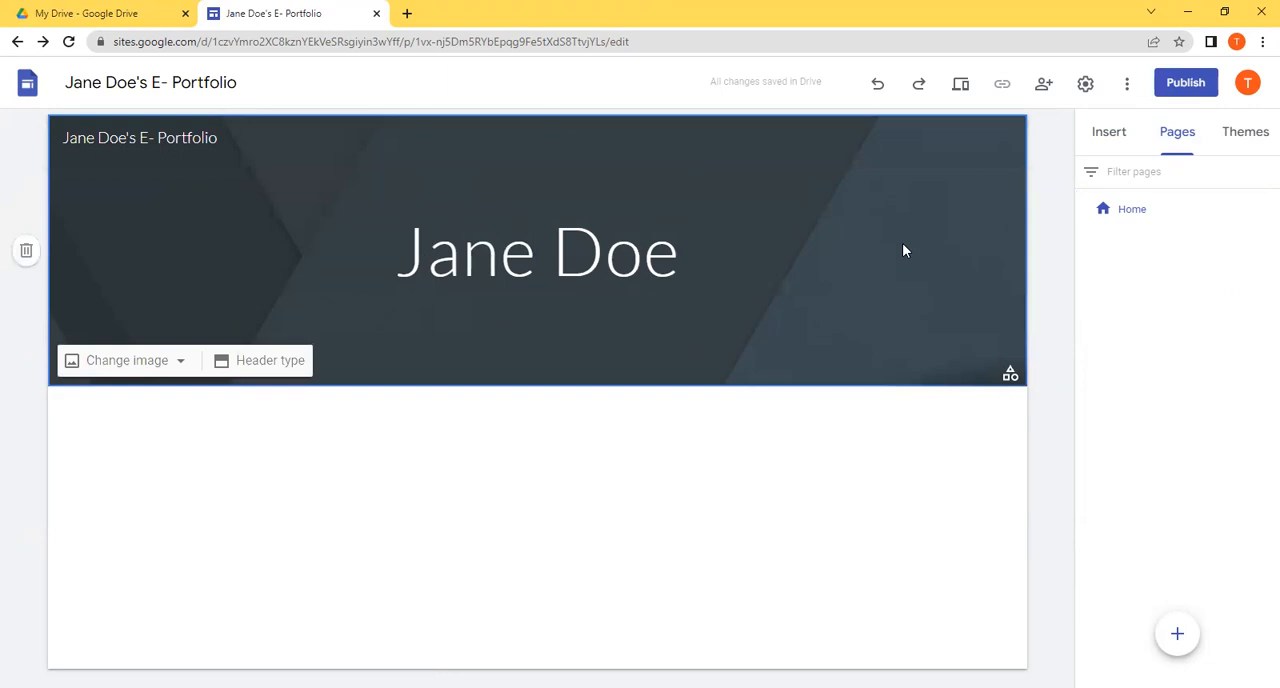
pyautogui.click(607, 250)
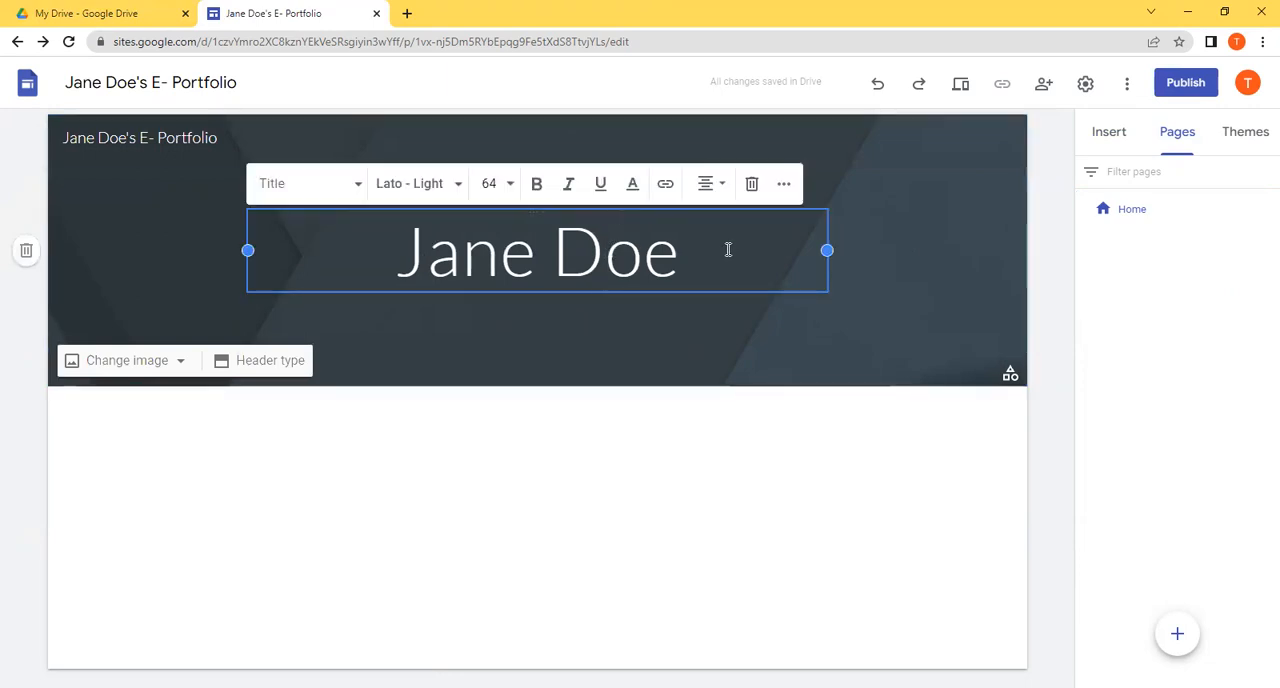
pyautogui.press('BackSpace')
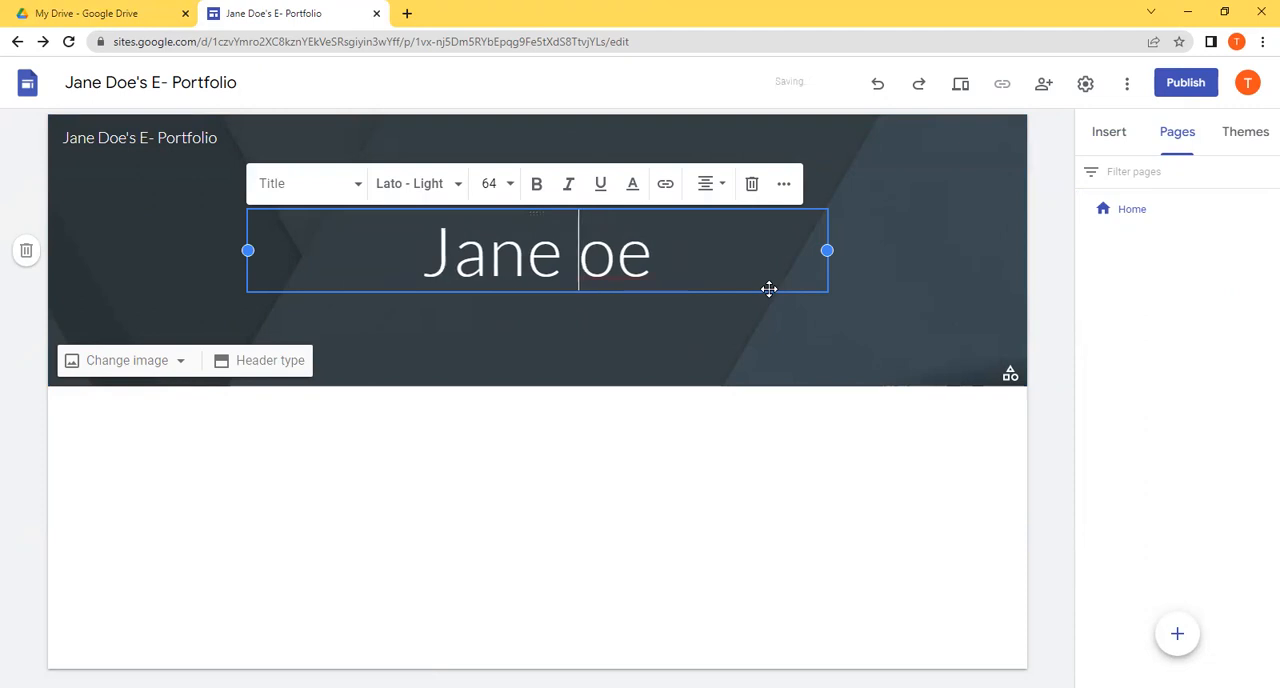
pyautogui.write('D')
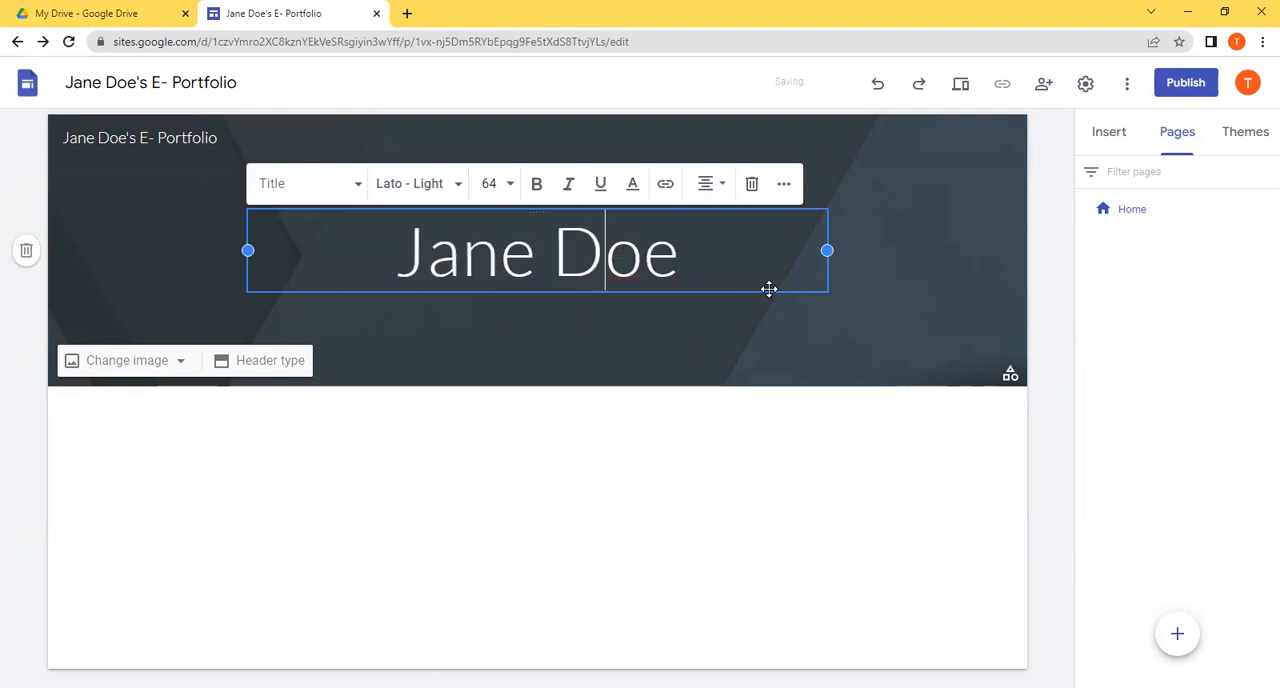
pyautogui.click(835, 343)
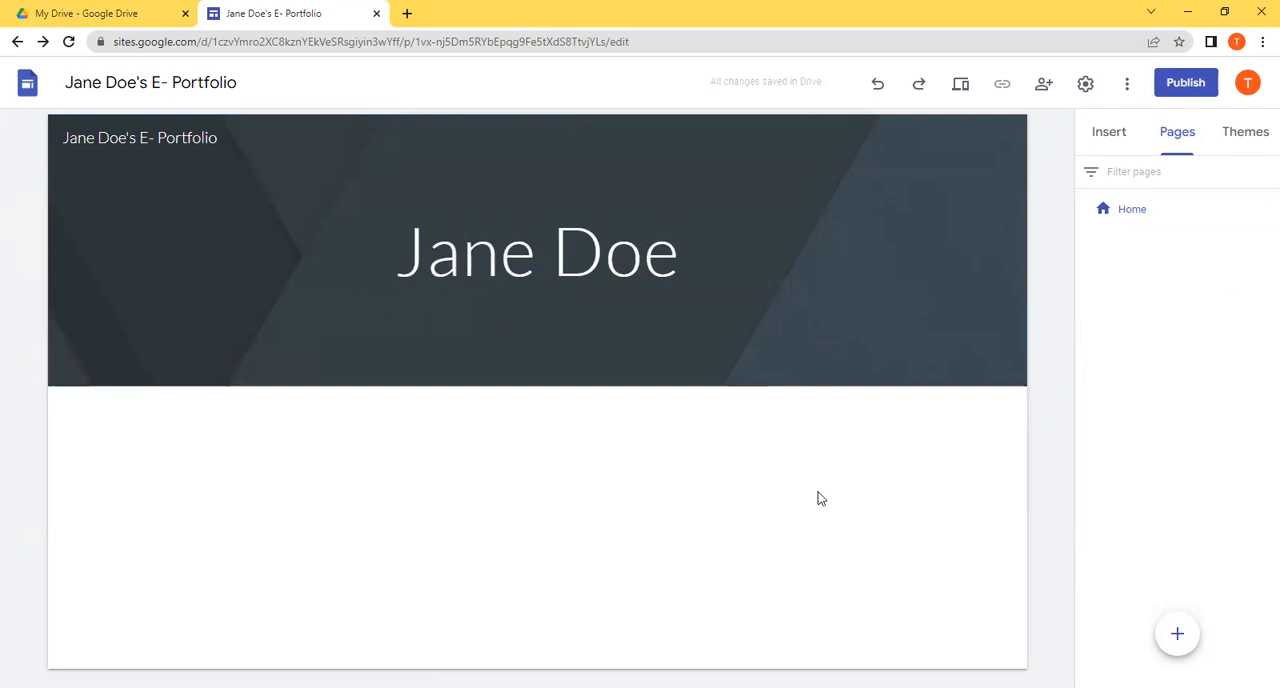
# Step: Add a subpage under Home named "Who is" plus the owner's full name, followed by "- Autobiography"
pyautogui.click(1147, 209)
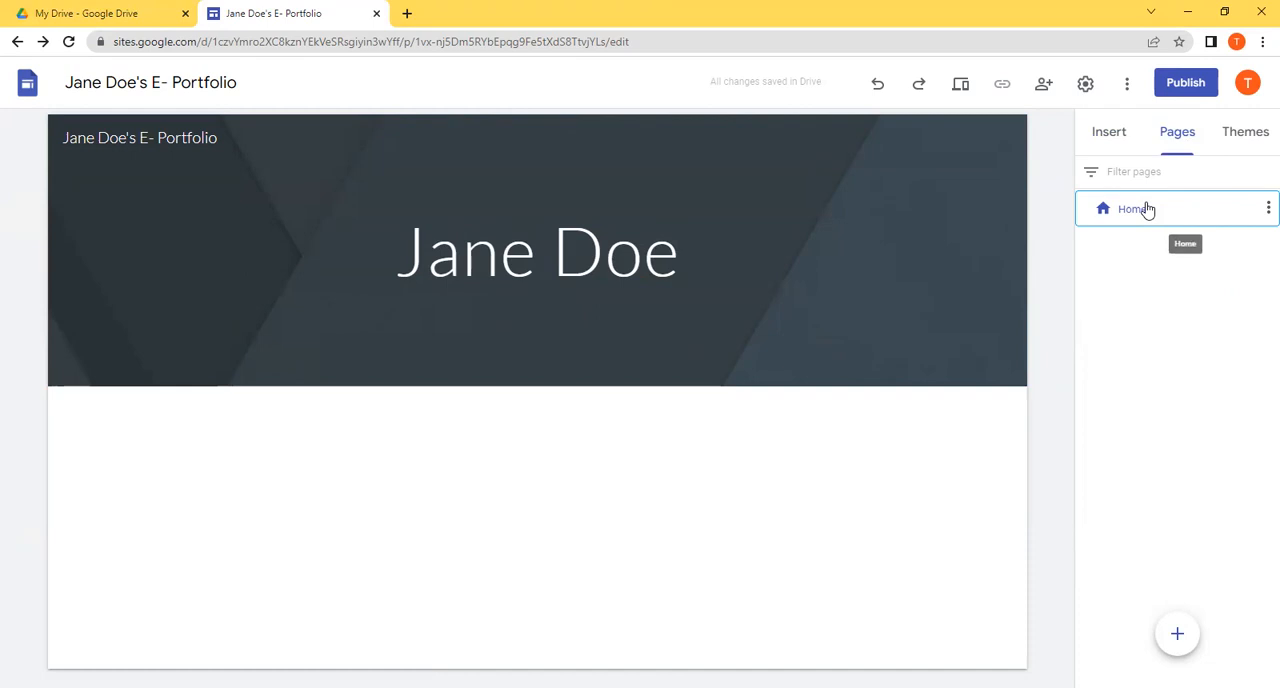
pyautogui.click(1265, 208)
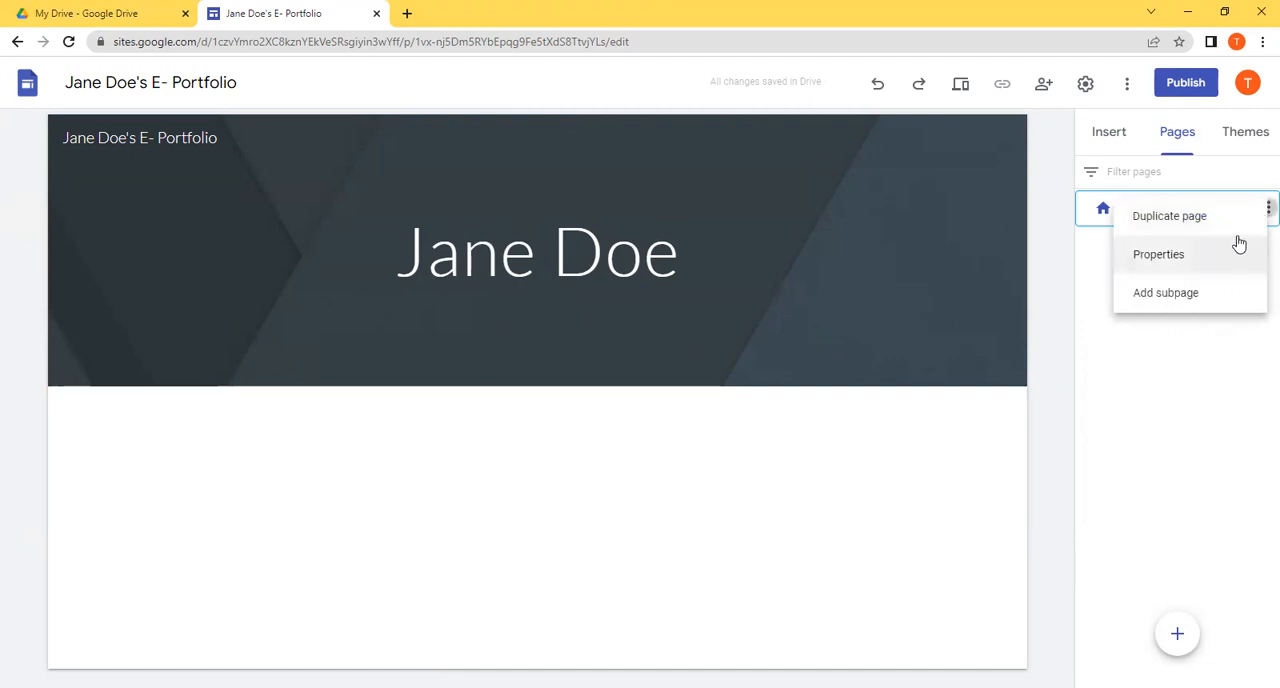
pyautogui.click(1217, 297)
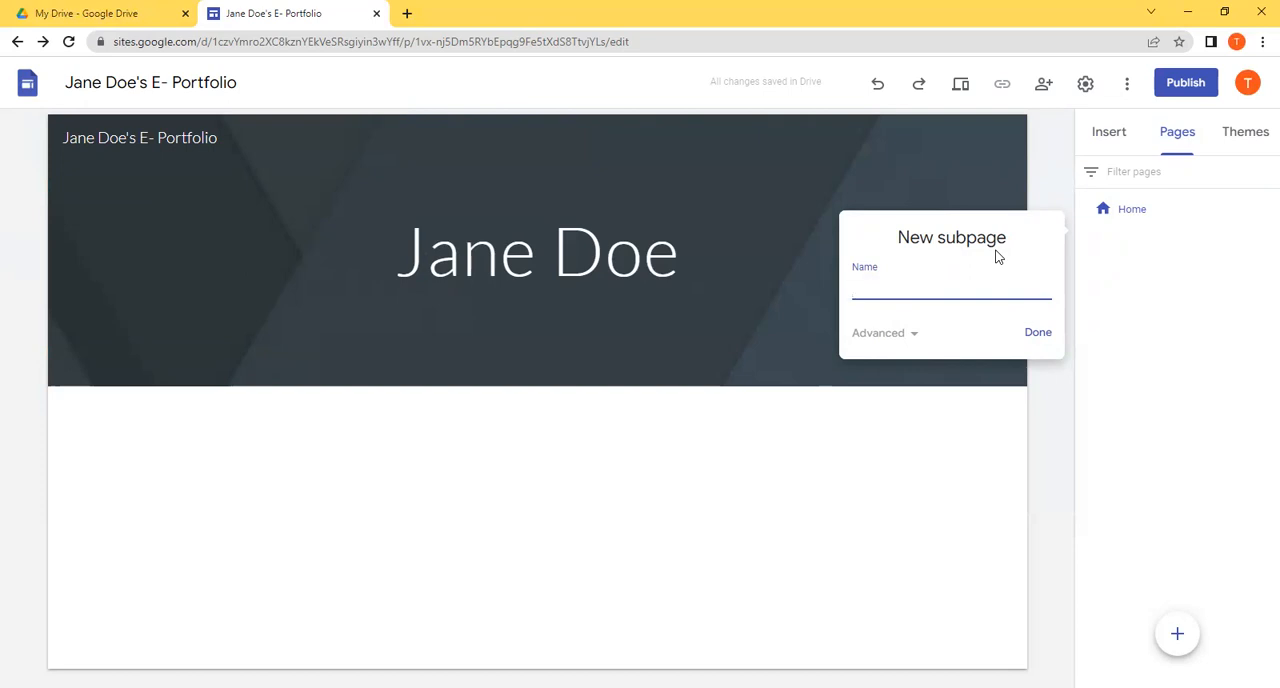
pyautogui.write('Who is Jane Doe- Autob')
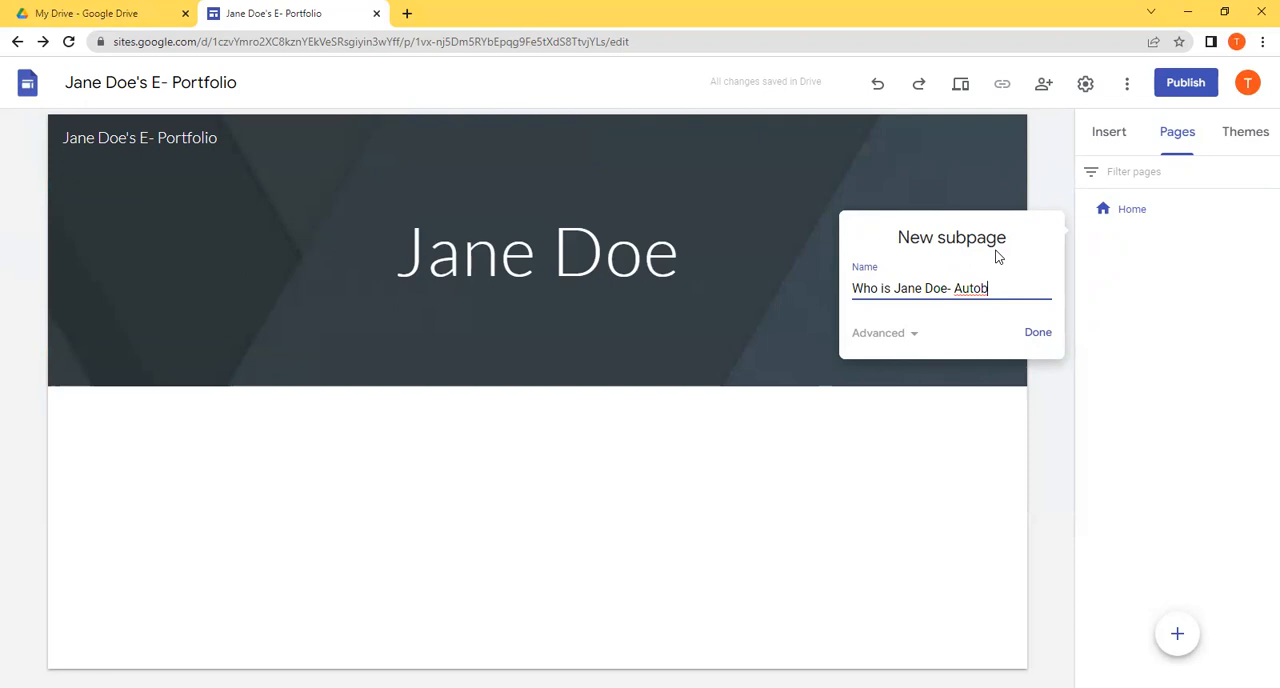
pyautogui.write('iography')
pyautogui.click(1030, 334)
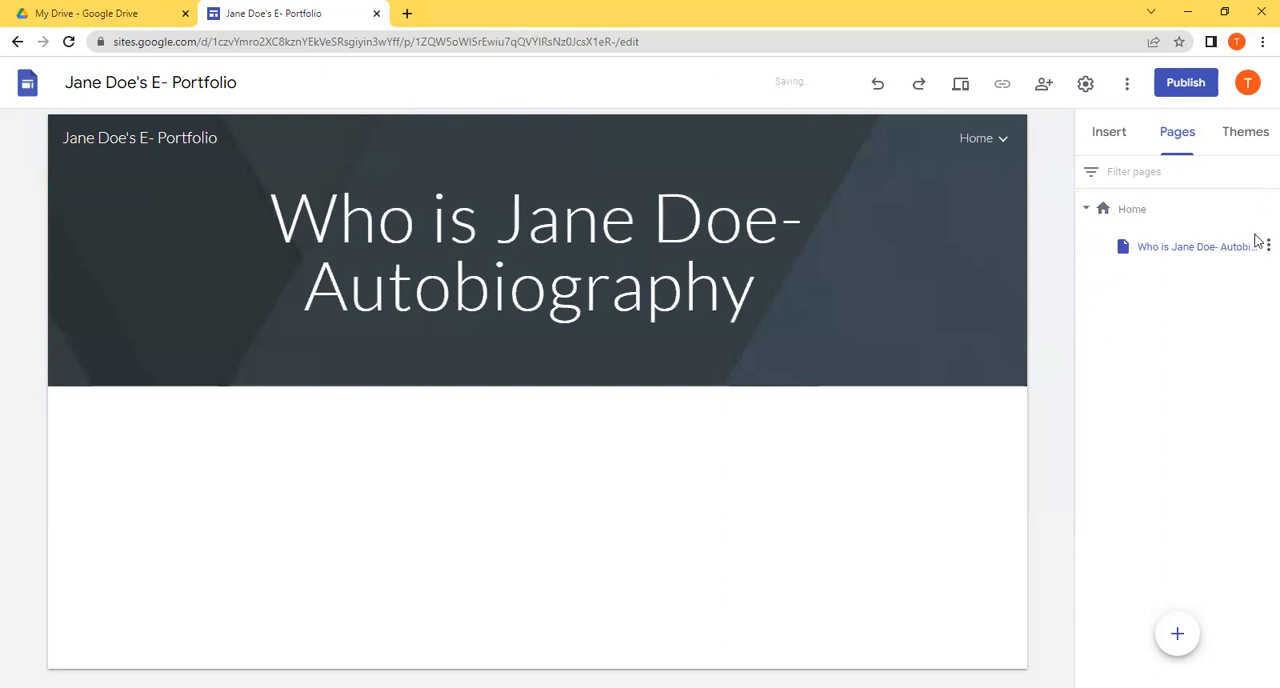
# Step: Add a second subpage under the Home page and name it "Resume"
pyautogui.click(1266, 247)
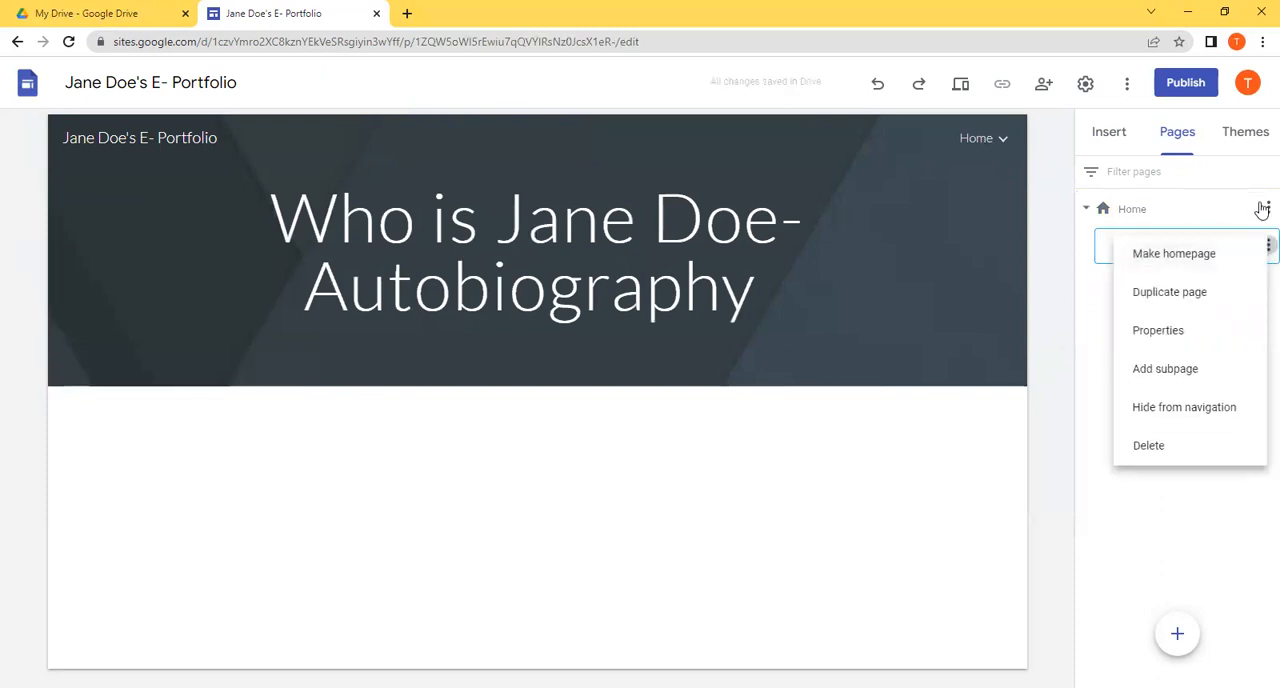
pyautogui.click(1263, 212)
pyautogui.click(1264, 210)
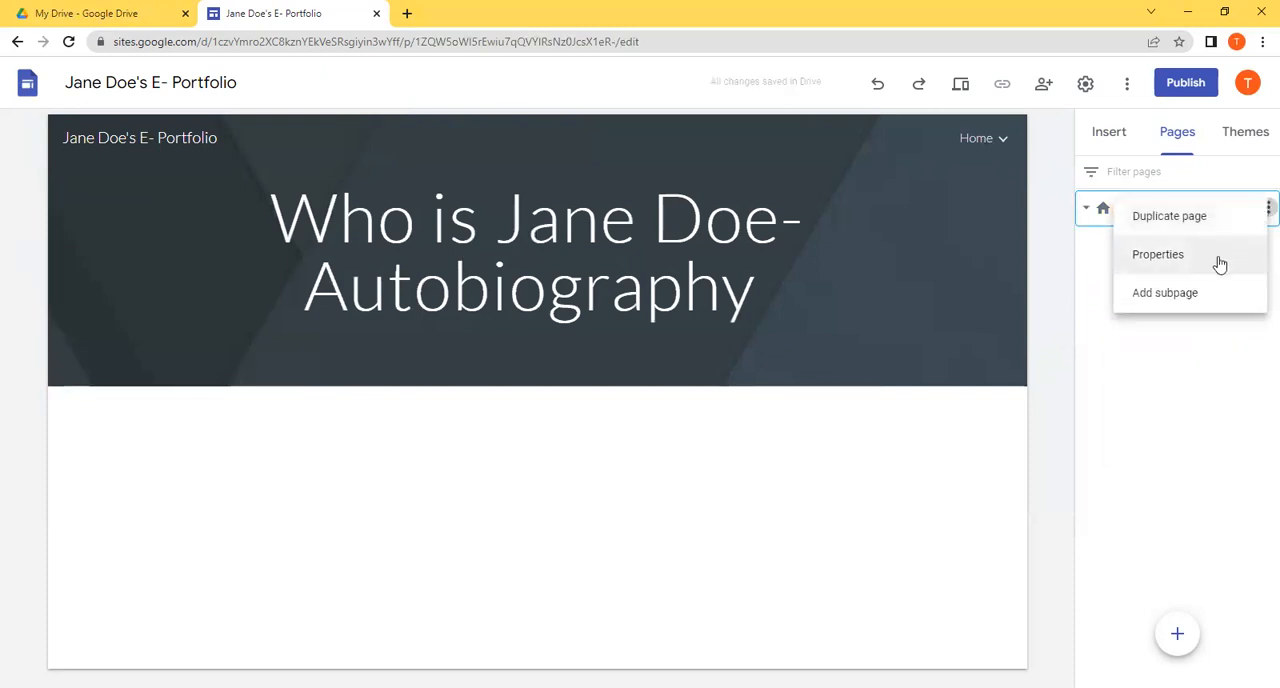
pyautogui.click(1205, 301)
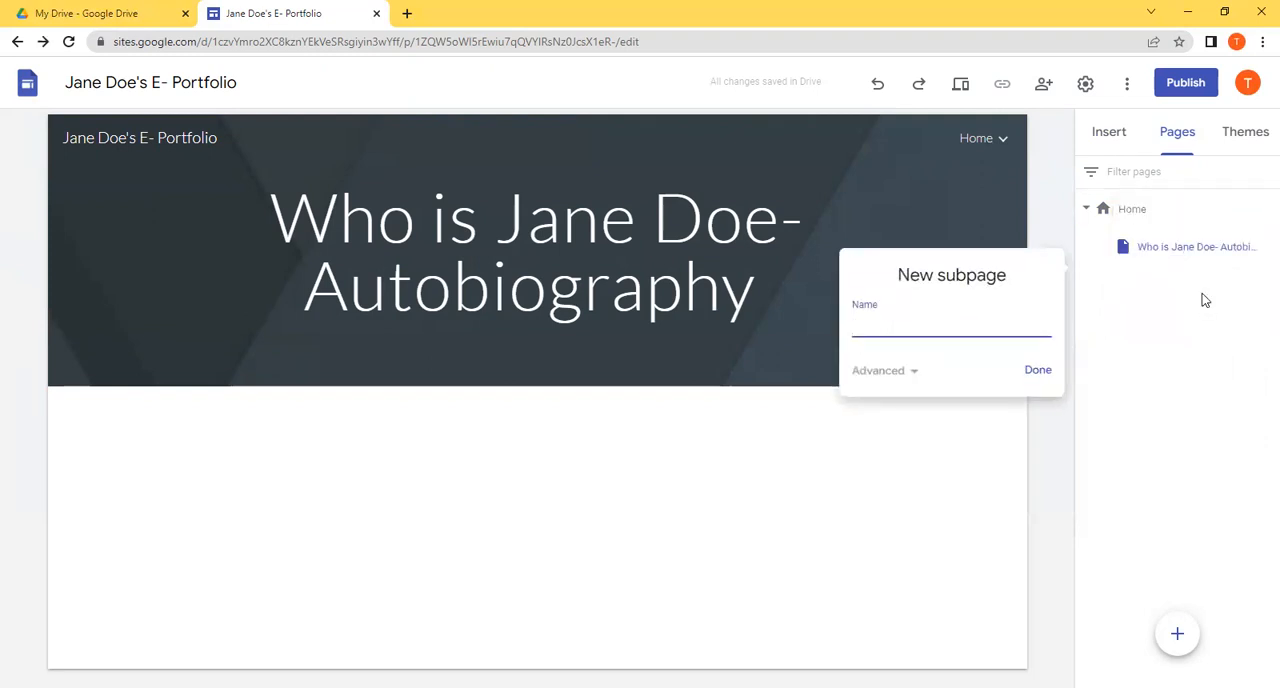
pyautogui.write('Resume')
pyautogui.click(1040, 372)
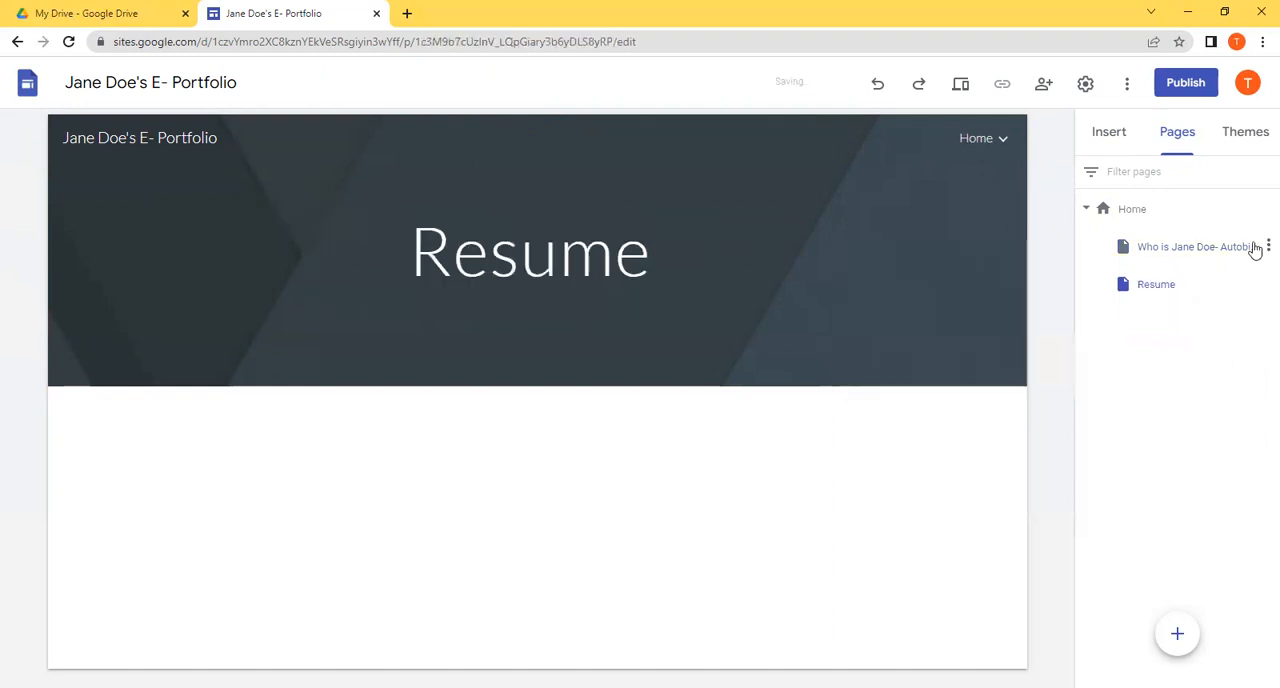
# Step: Add a third subpage under the Home page and name it "Qualifications"
pyautogui.click(1266, 208)
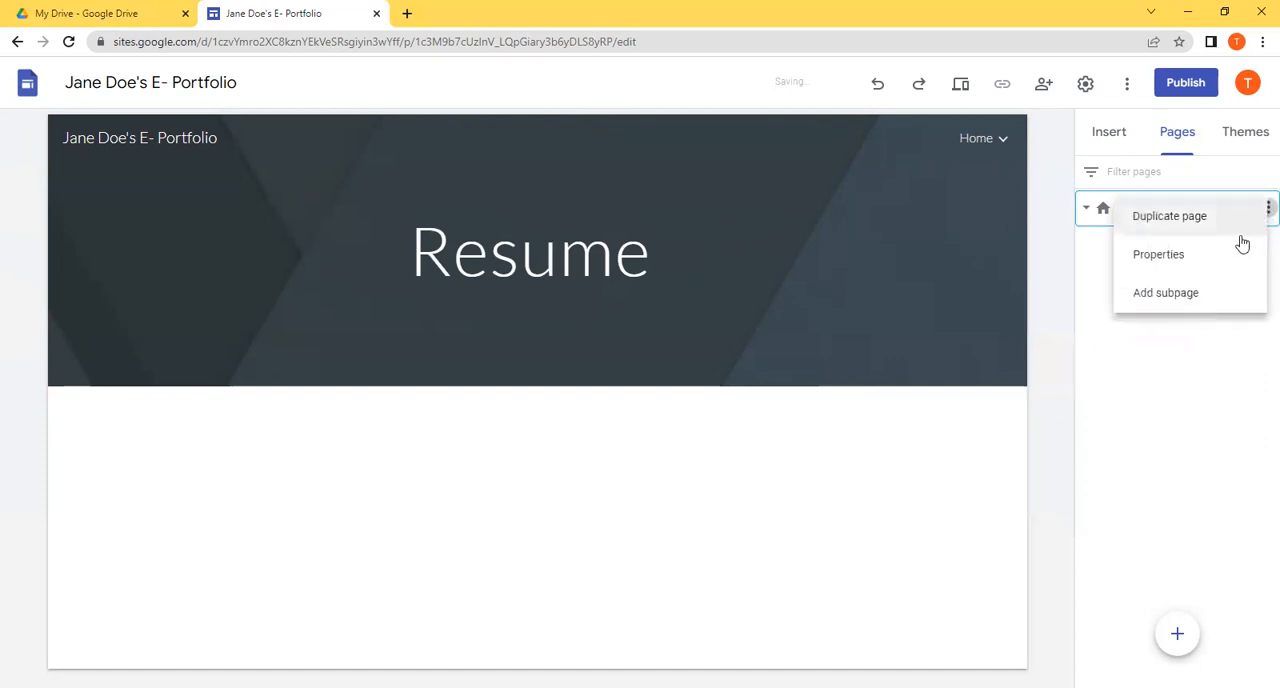
pyautogui.click(1202, 293)
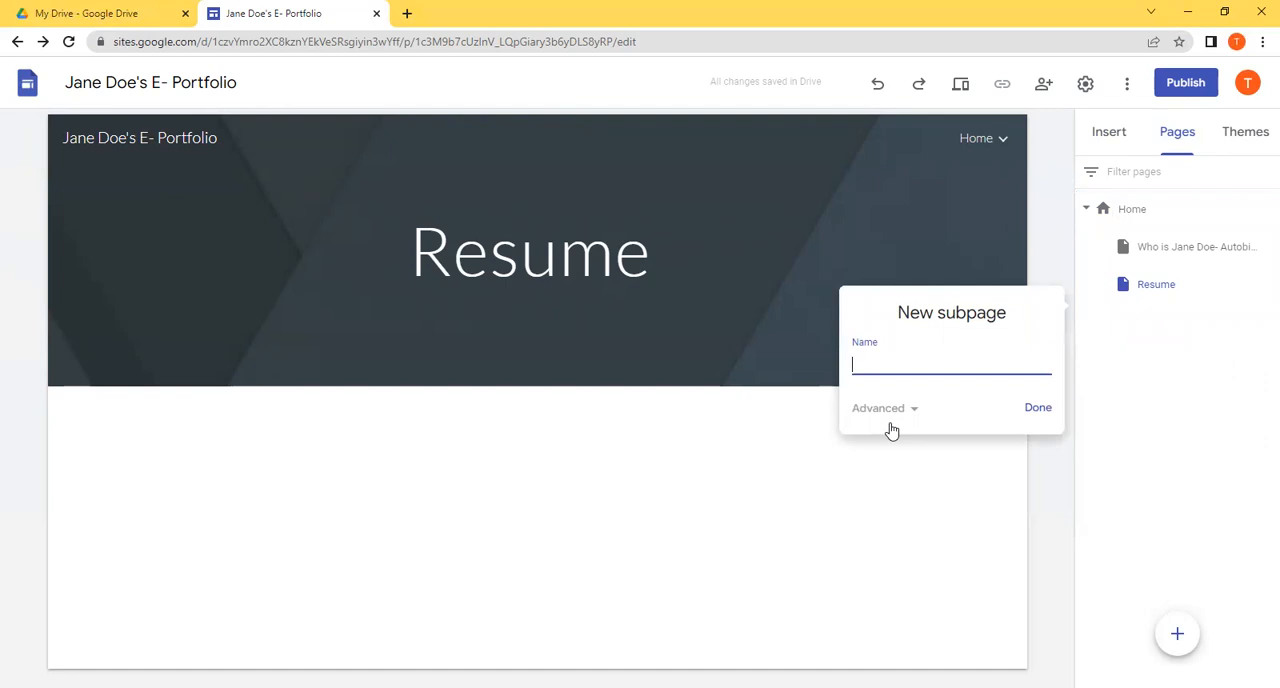
pyautogui.write('Qualifications')
pyautogui.click(1036, 420)
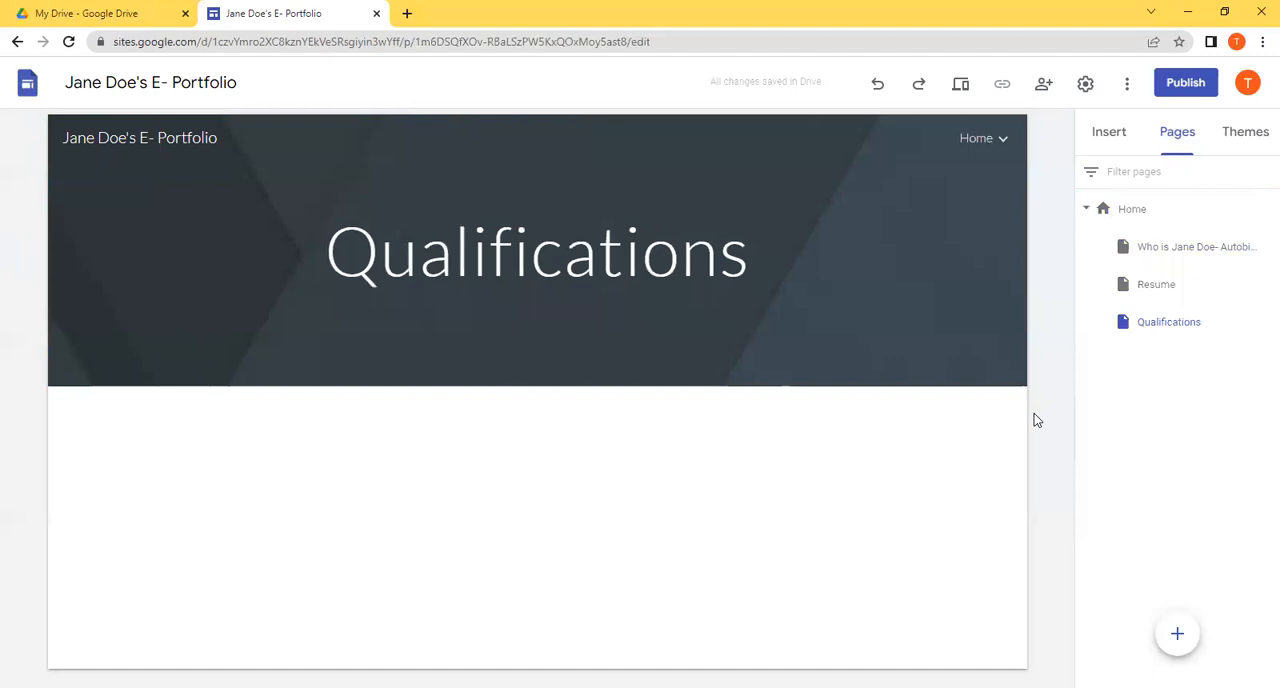
# Step: Collapse the Home page's subpages in the page list and check the options for Home
pyautogui.click(1086, 211)
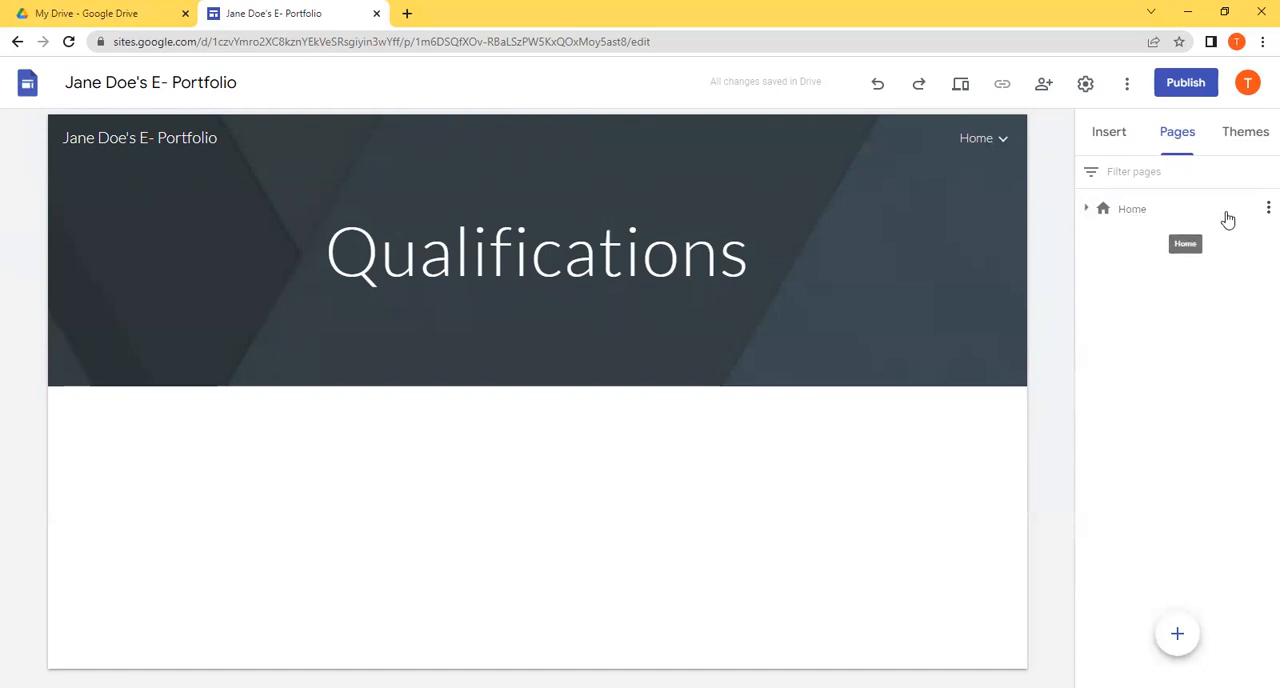
pyautogui.click(1266, 208)
pyautogui.click(1076, 428)
pyautogui.click(1266, 208)
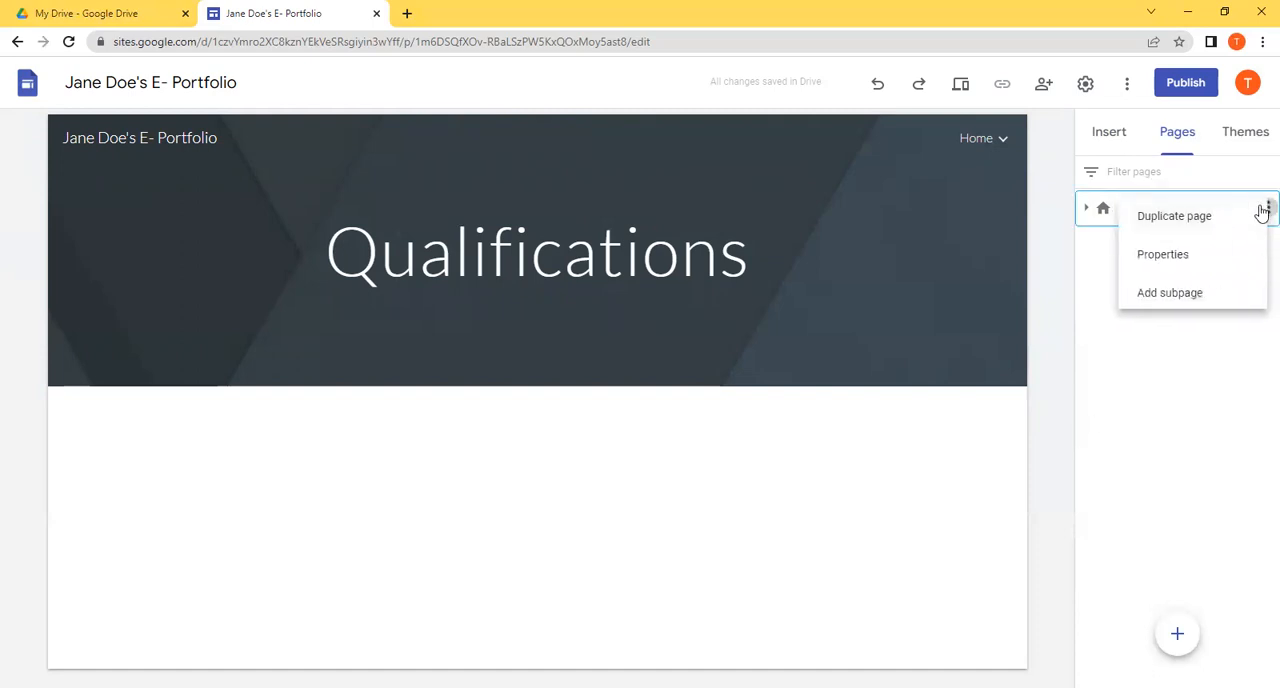
pyautogui.click(1066, 340)
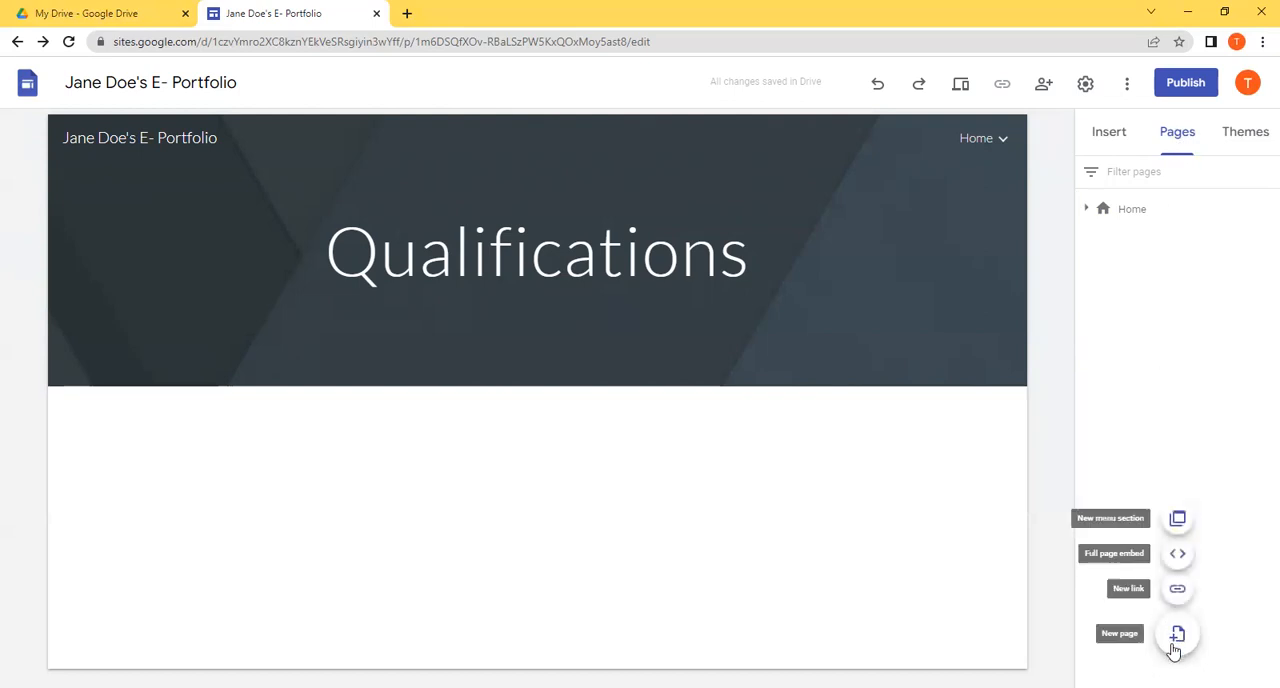
pyautogui.moveTo(1188, 646)
pyautogui.rightClick(1188, 646)
pyautogui.click(1188, 646)
pyautogui.click(1188, 646)
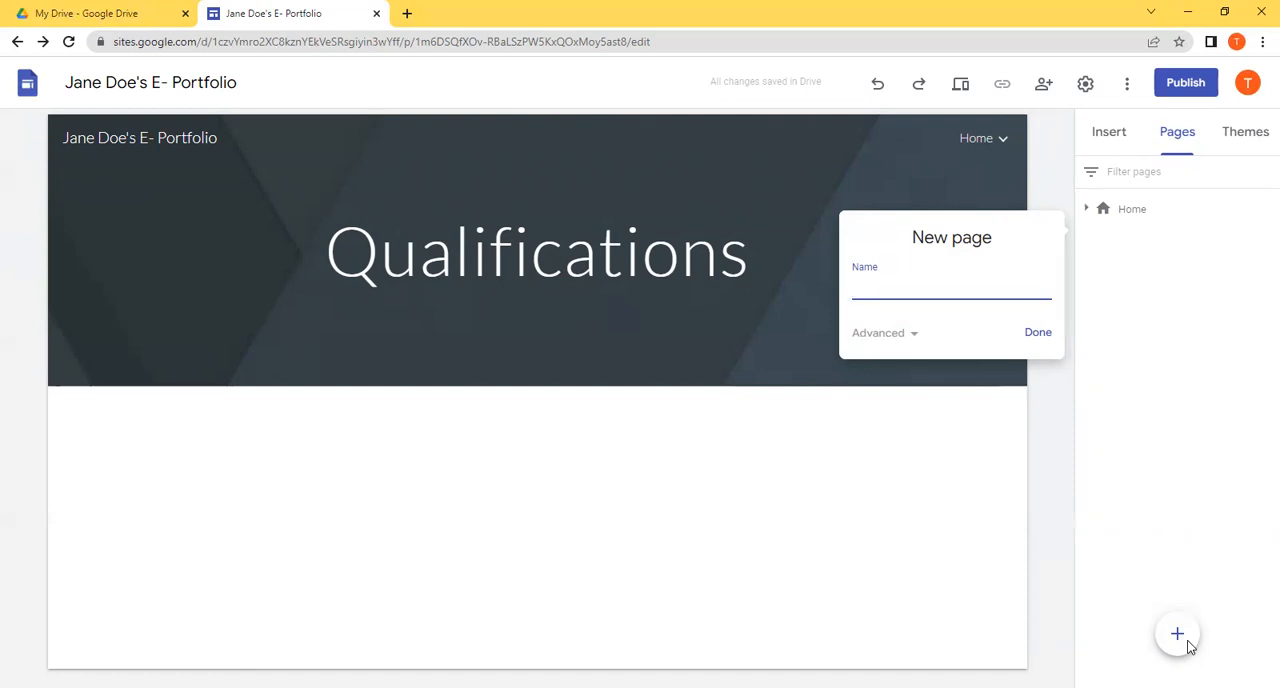
pyautogui.write('GP1 -')
# Step: Create a top-level page named "GP 1- Teacher knows the subject(s) that he/she teaches", pasting the standard's wording from the other open window
pyautogui.hotkey('alt', 'Tab')
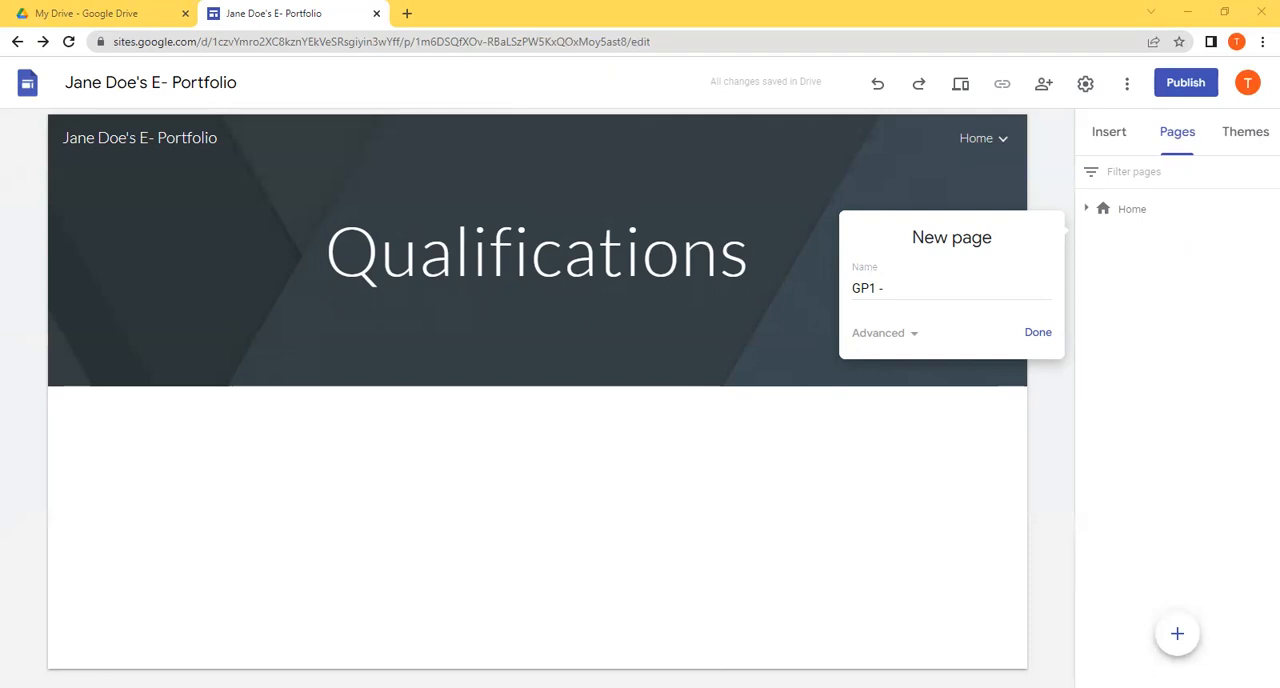
pyautogui.click(952, 403)
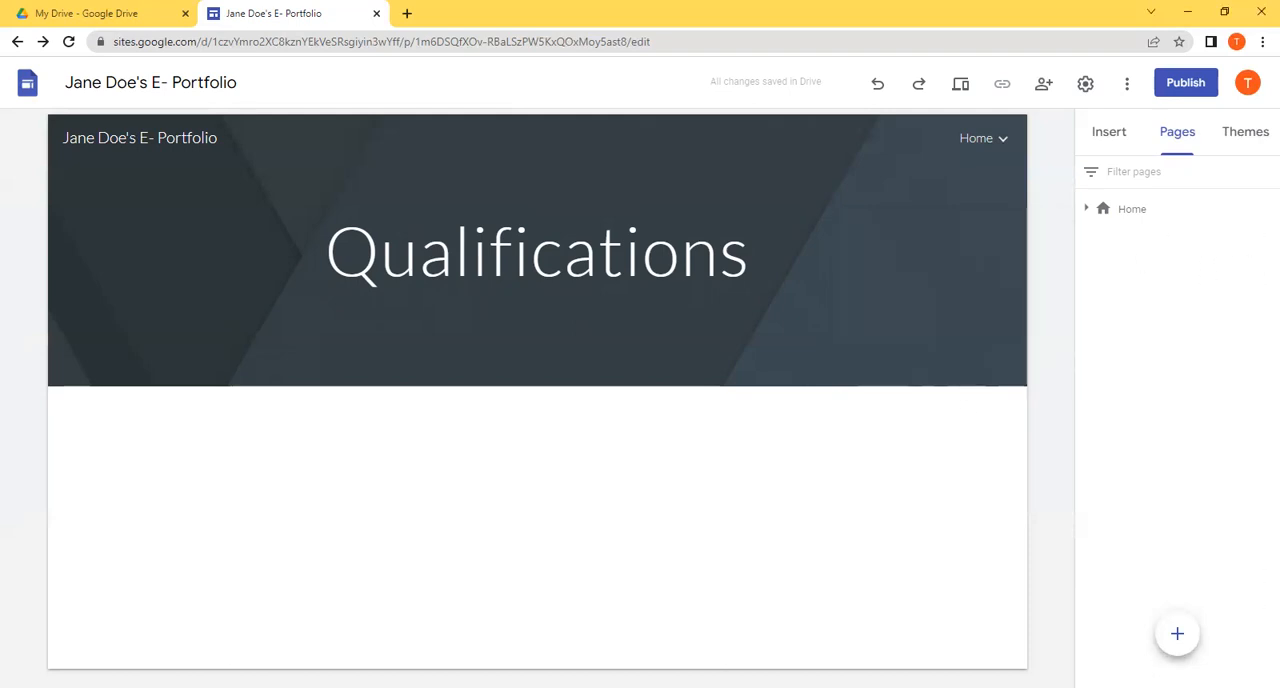
pyautogui.click(1190, 648)
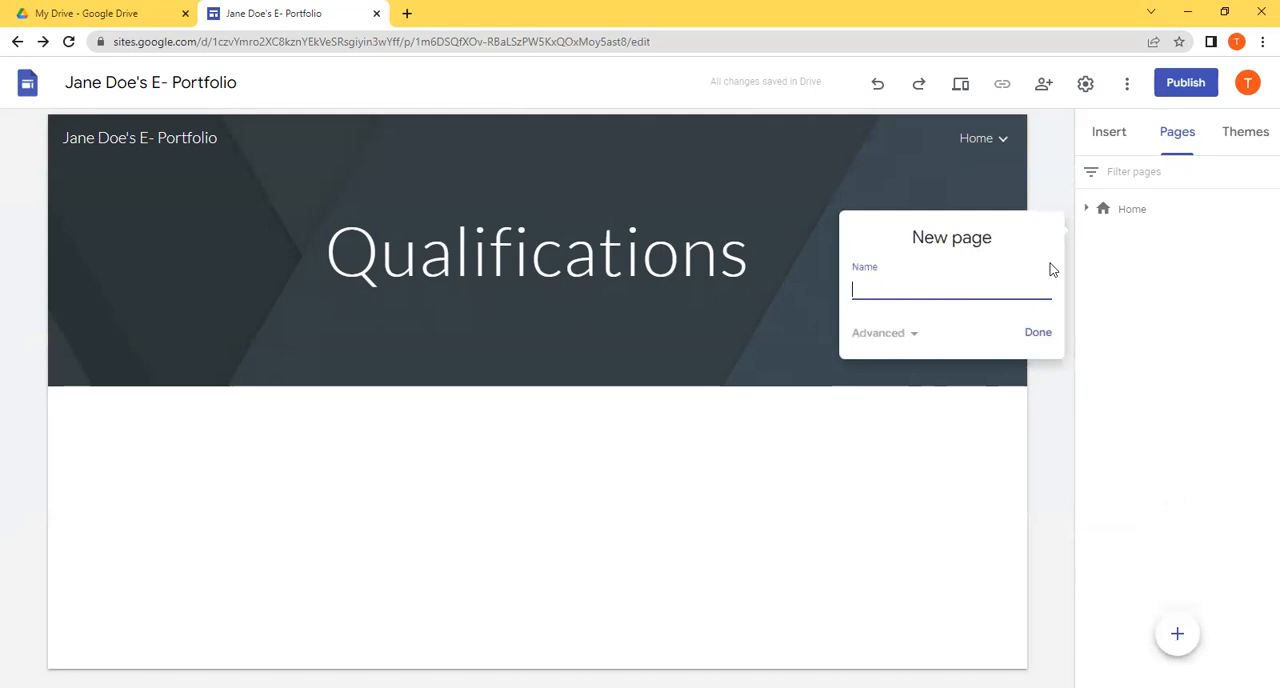
pyautogui.write('GP 1 -')
pyautogui.hotkey('ctrl', 'v')
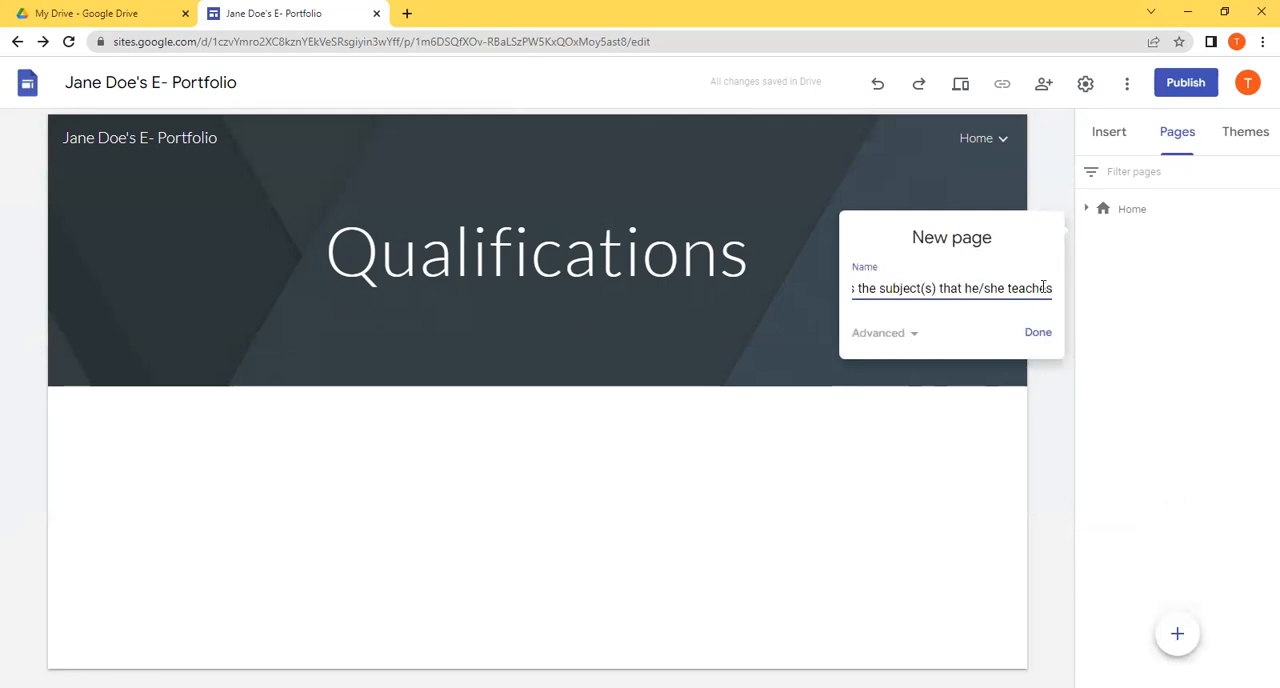
pyautogui.click(1036, 336)
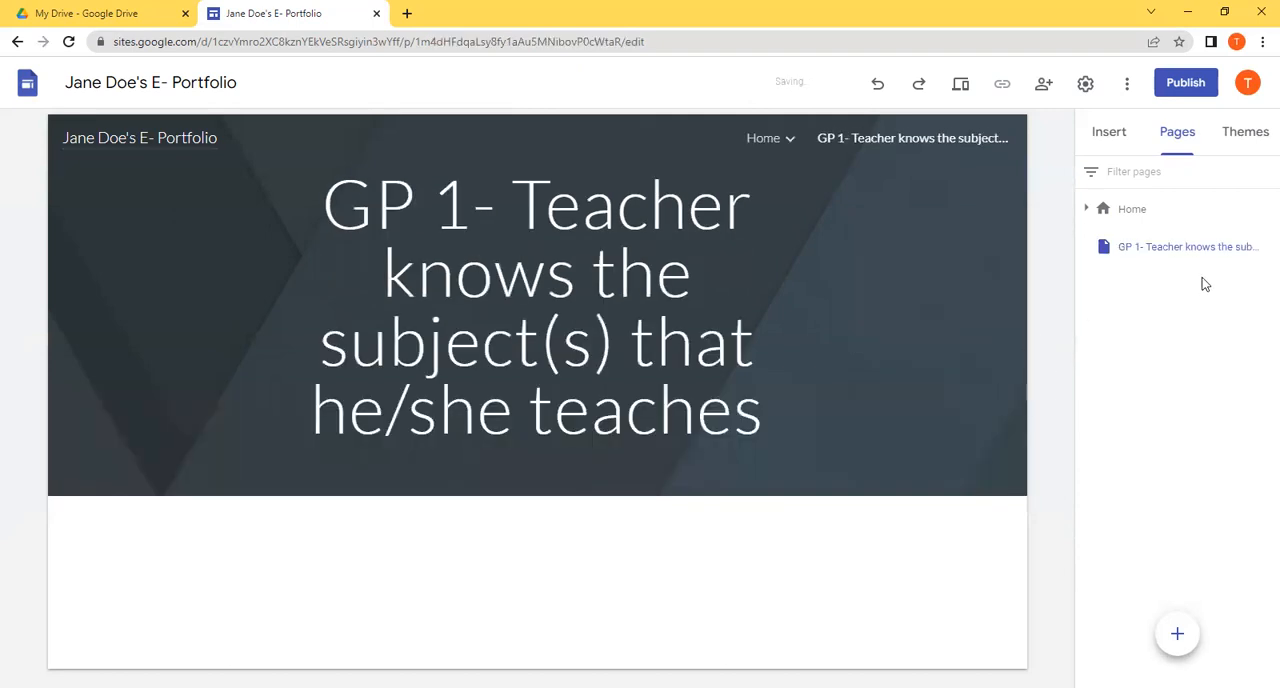
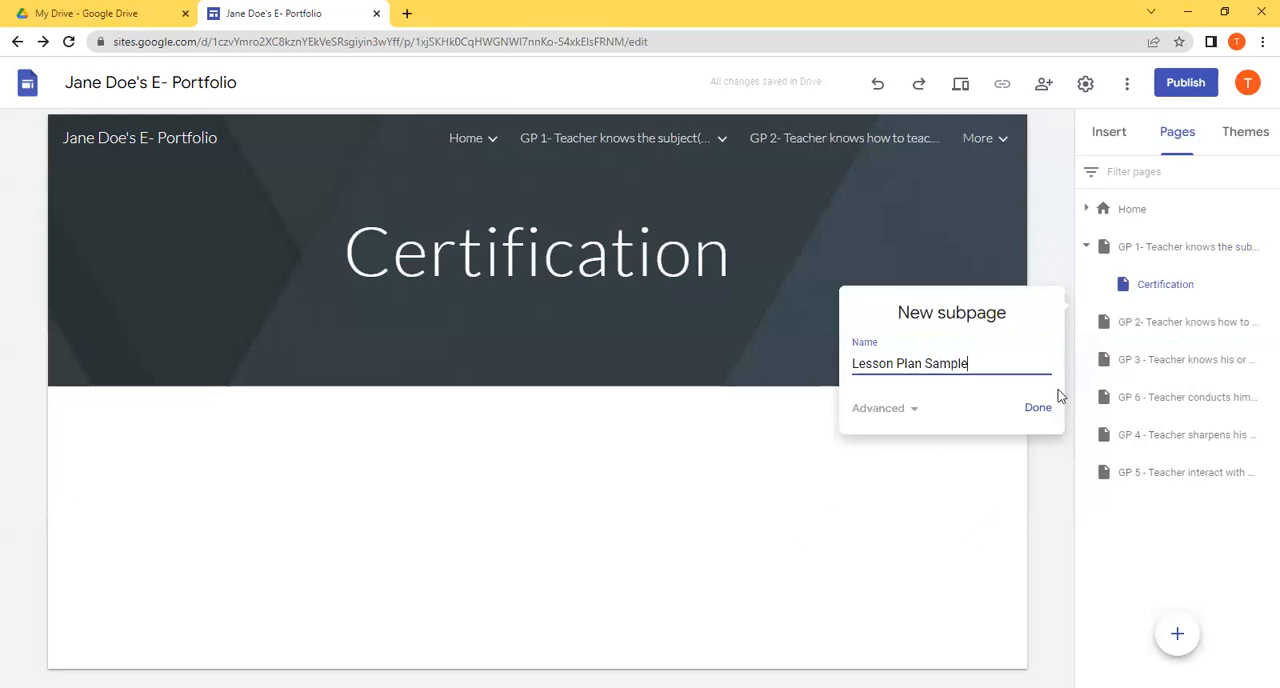
# Step: Finish creating the "Lesson Plan Sample" subpage and add another subpage named "Peer Assessment" under the GP 1 page
pyautogui.click(1038, 409)
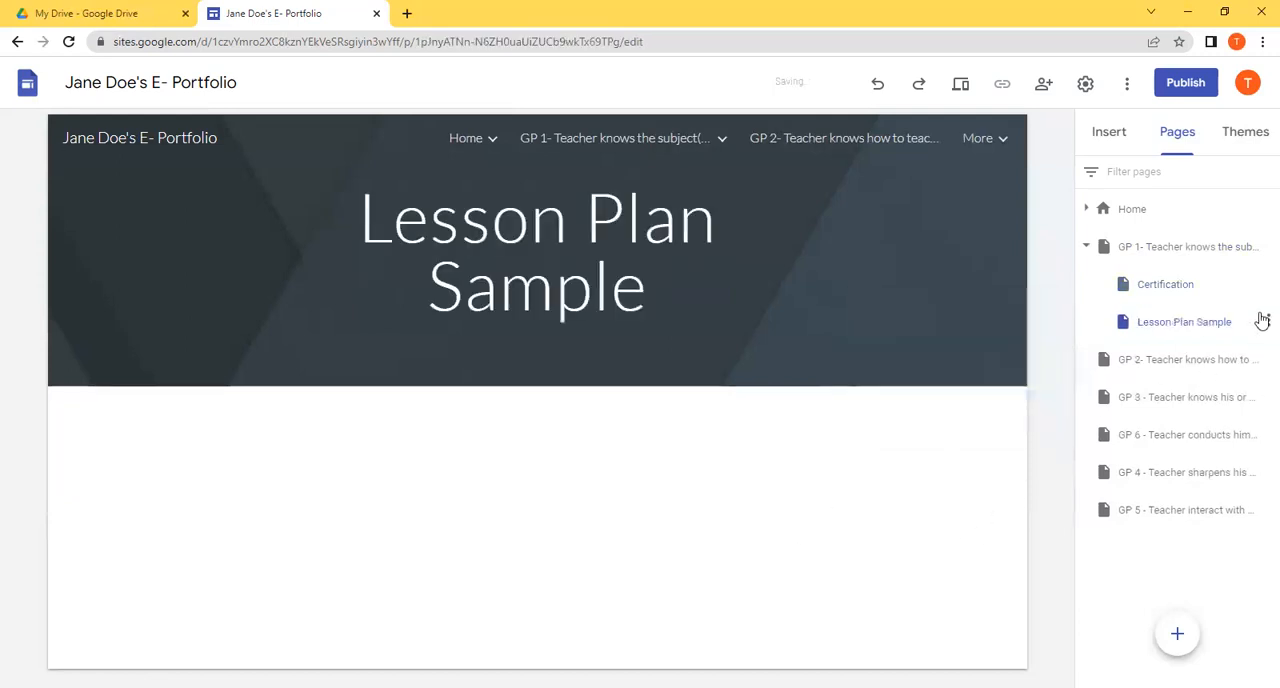
pyautogui.click(1263, 250)
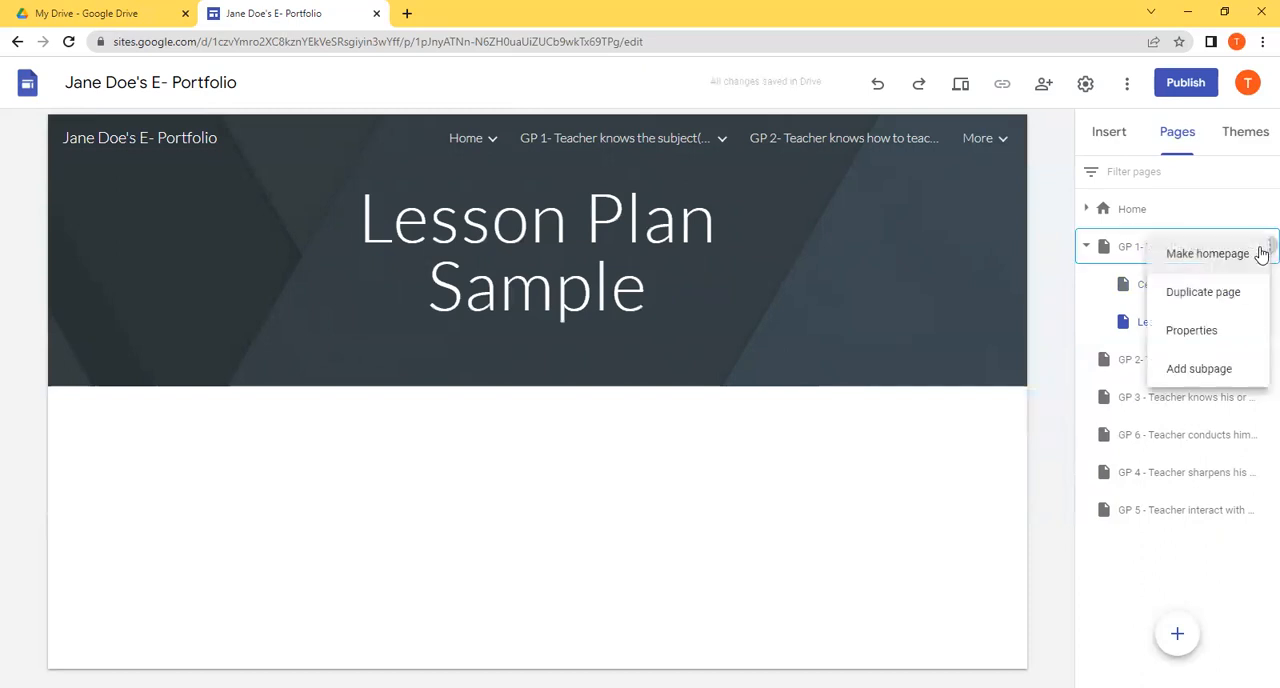
pyautogui.click(1177, 369)
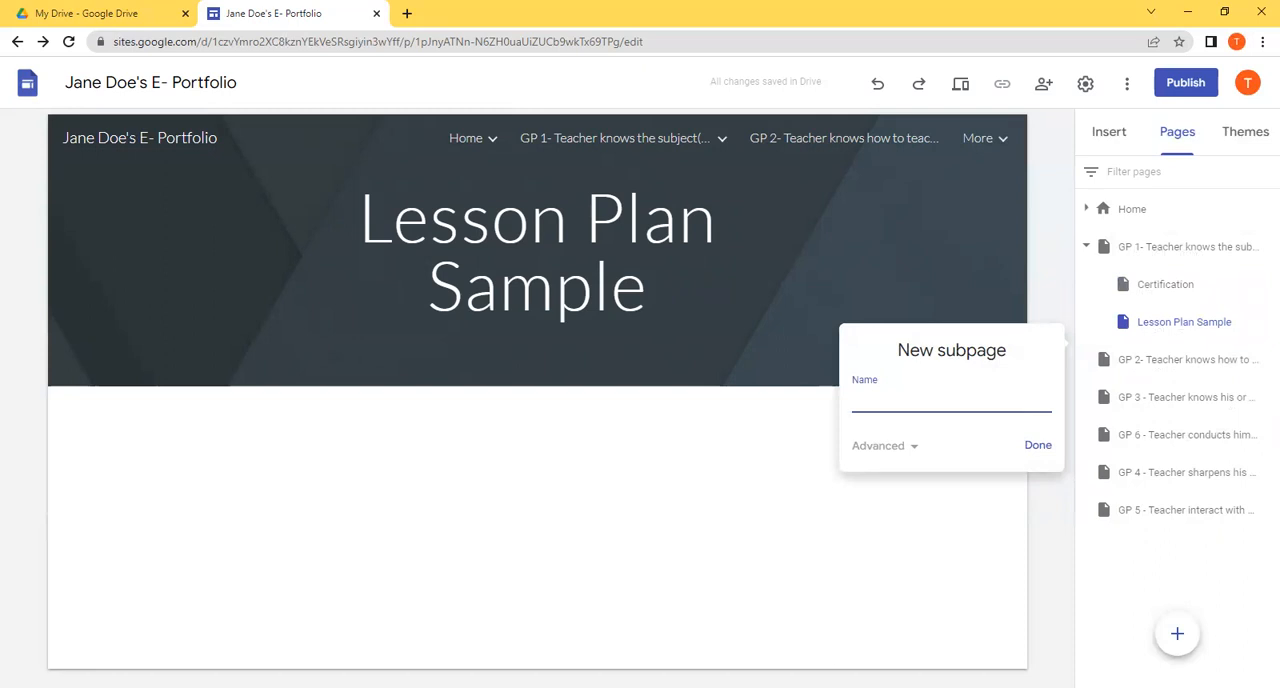
pyautogui.hotkey('alt', 'Tab')
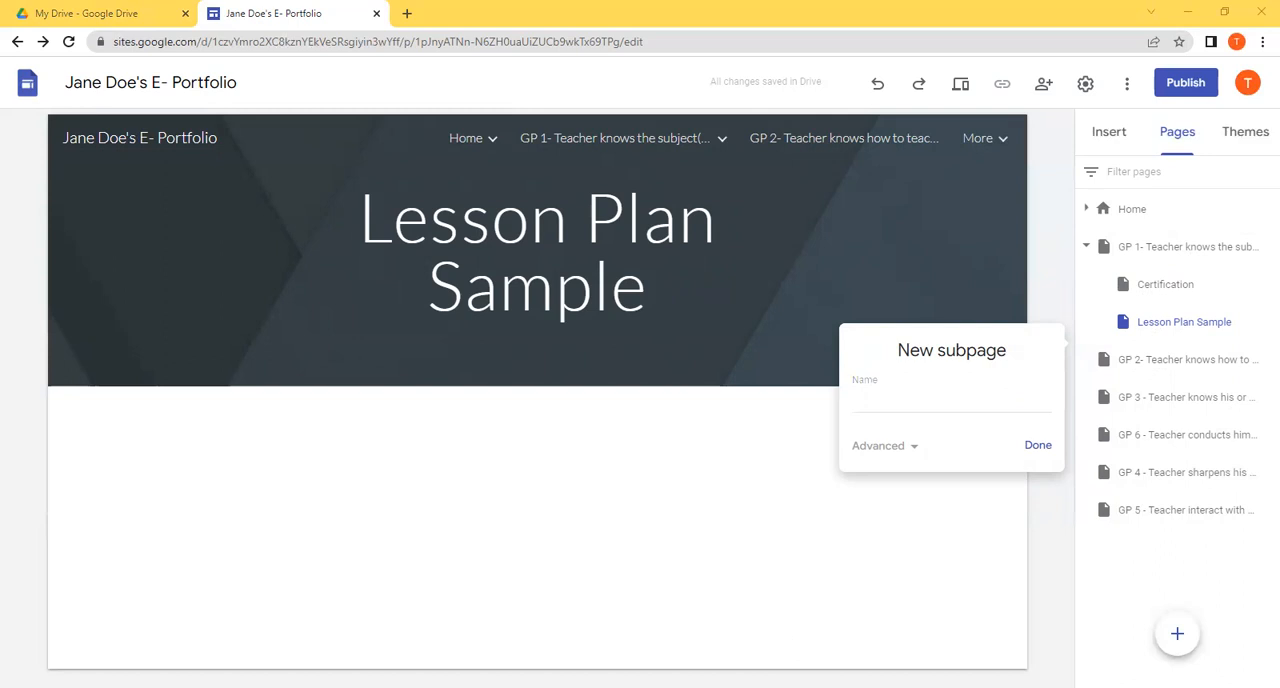
pyautogui.hotkey('alt', 'Tab')
pyautogui.write('Peer Assessment')
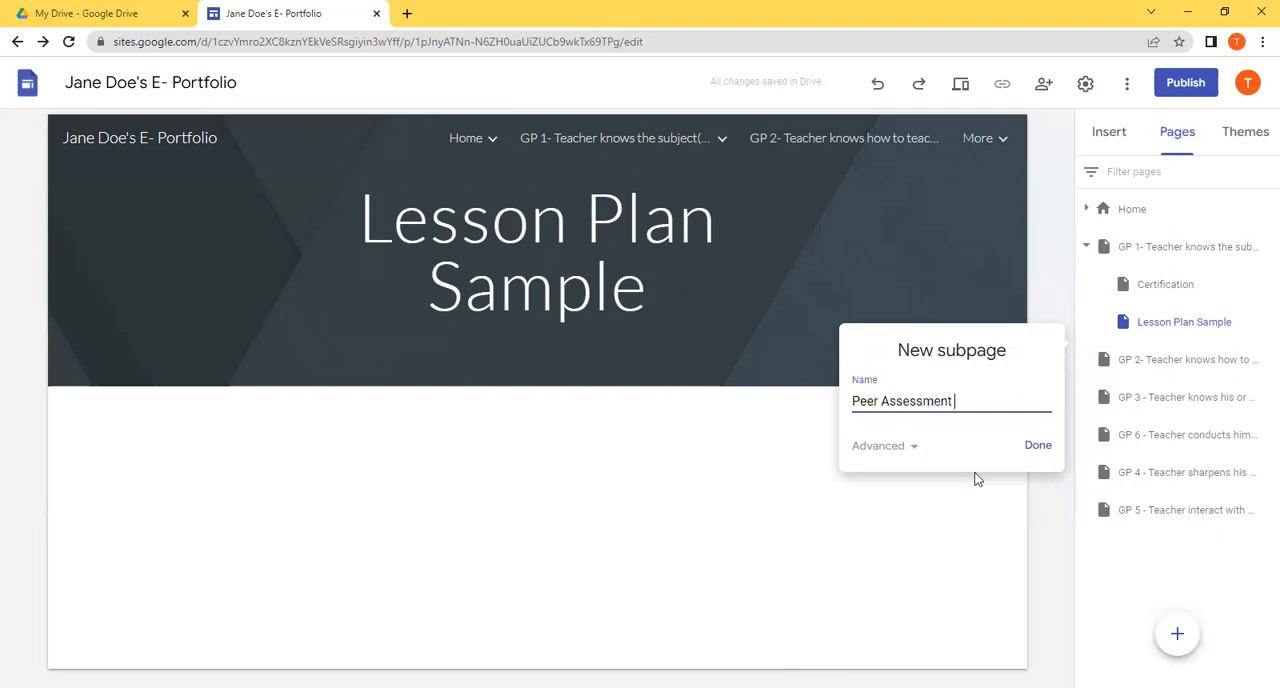
pyautogui.click(1038, 446)
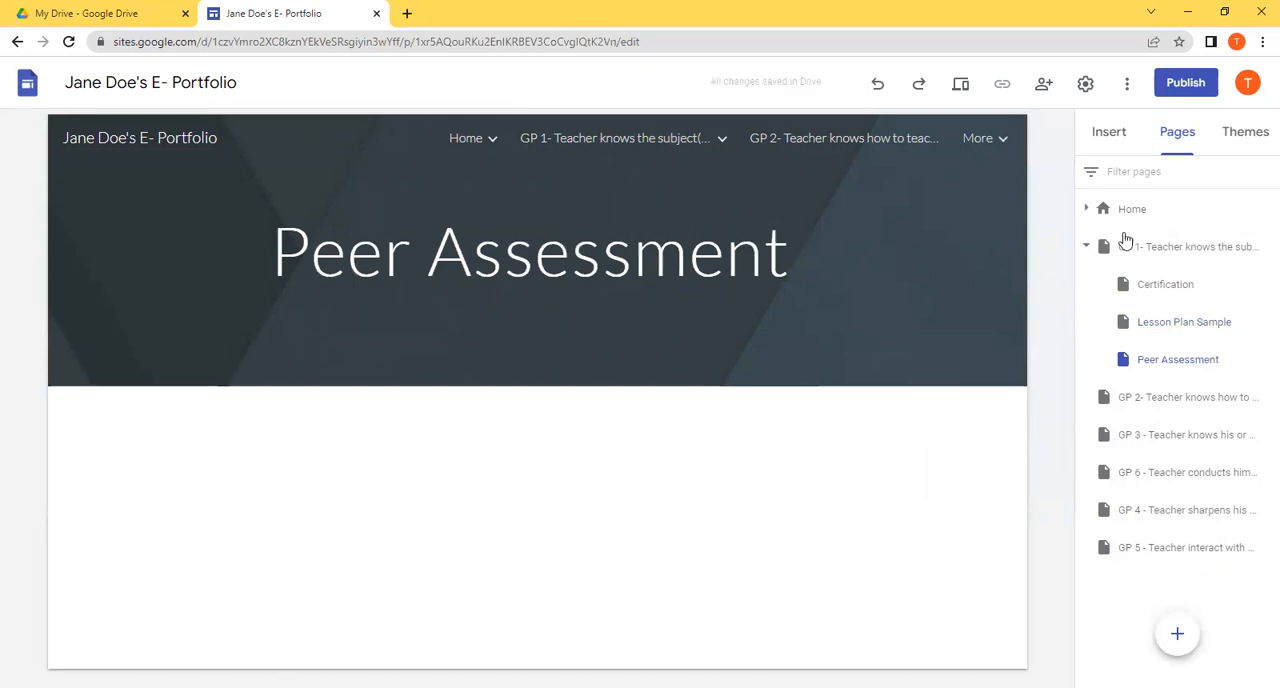
# Step: Collapse and re-expand the GP 1 page's subpages, and open its Certification subpage for editing
pyautogui.click(1086, 247)
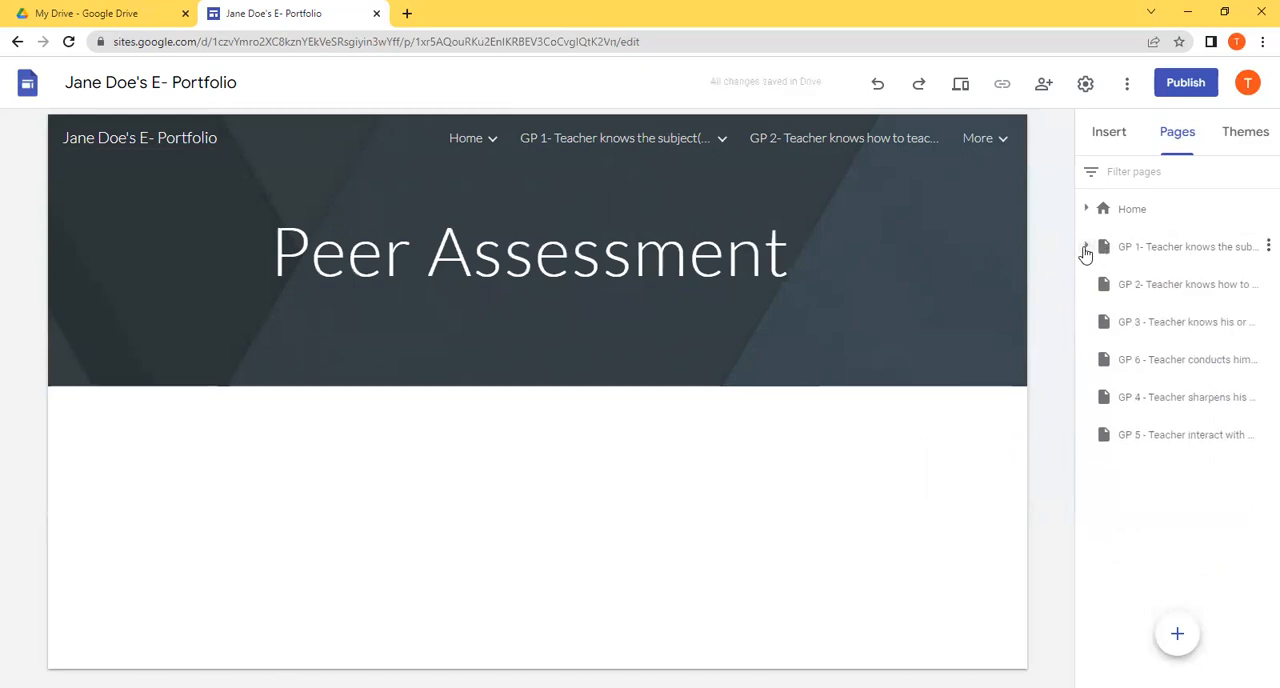
pyautogui.click(1086, 248)
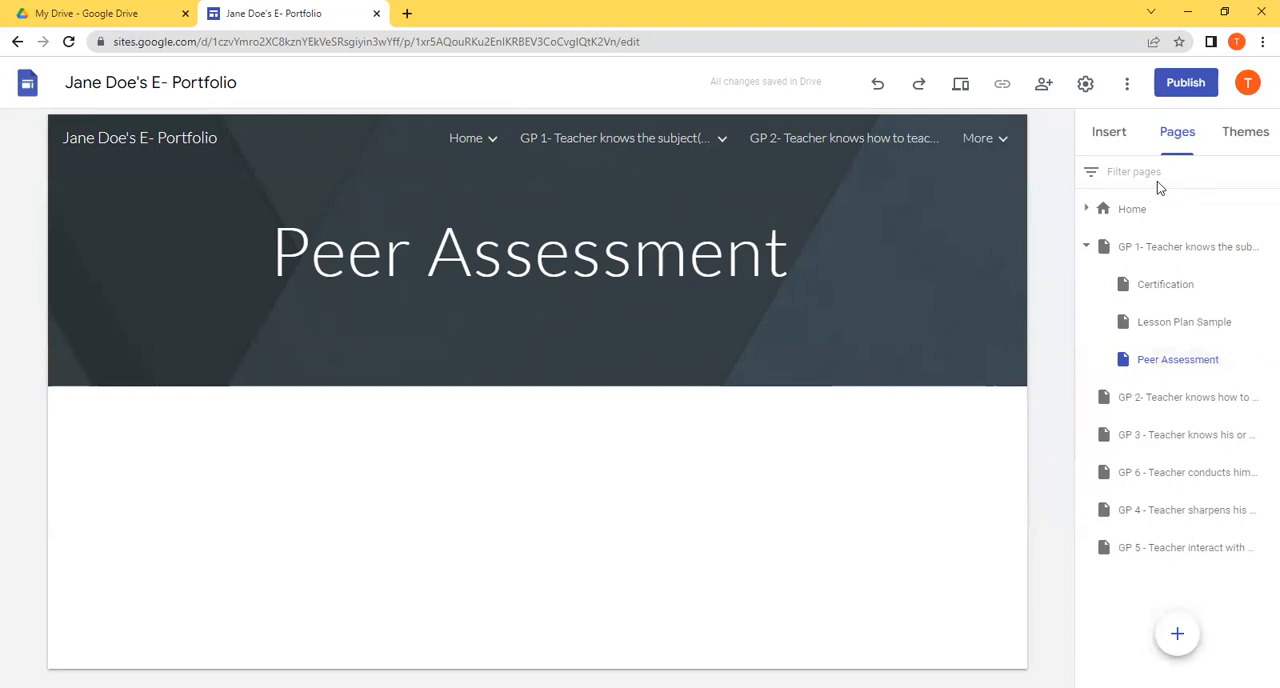
pyautogui.click(1173, 295)
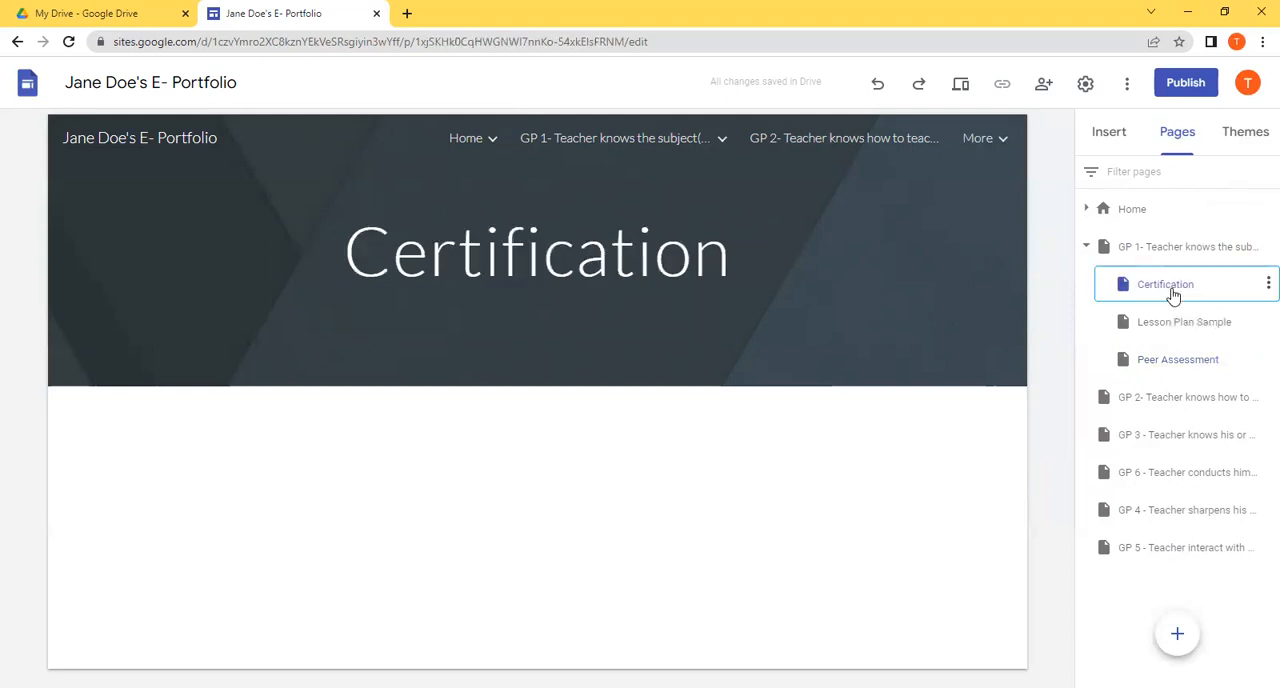
# Step: Insert the gp 4 PD certificate image from the Evidence of Teaching folder in Drive onto the Certification page
pyautogui.click(1110, 133)
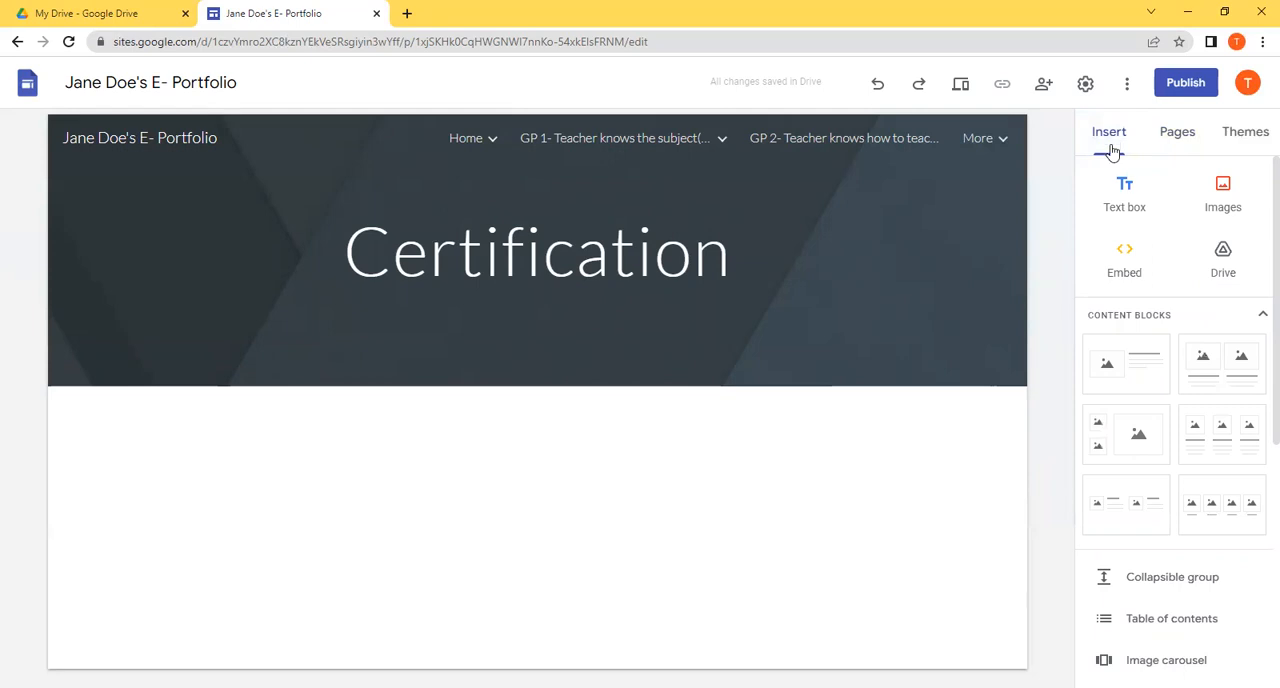
pyautogui.click(1220, 262)
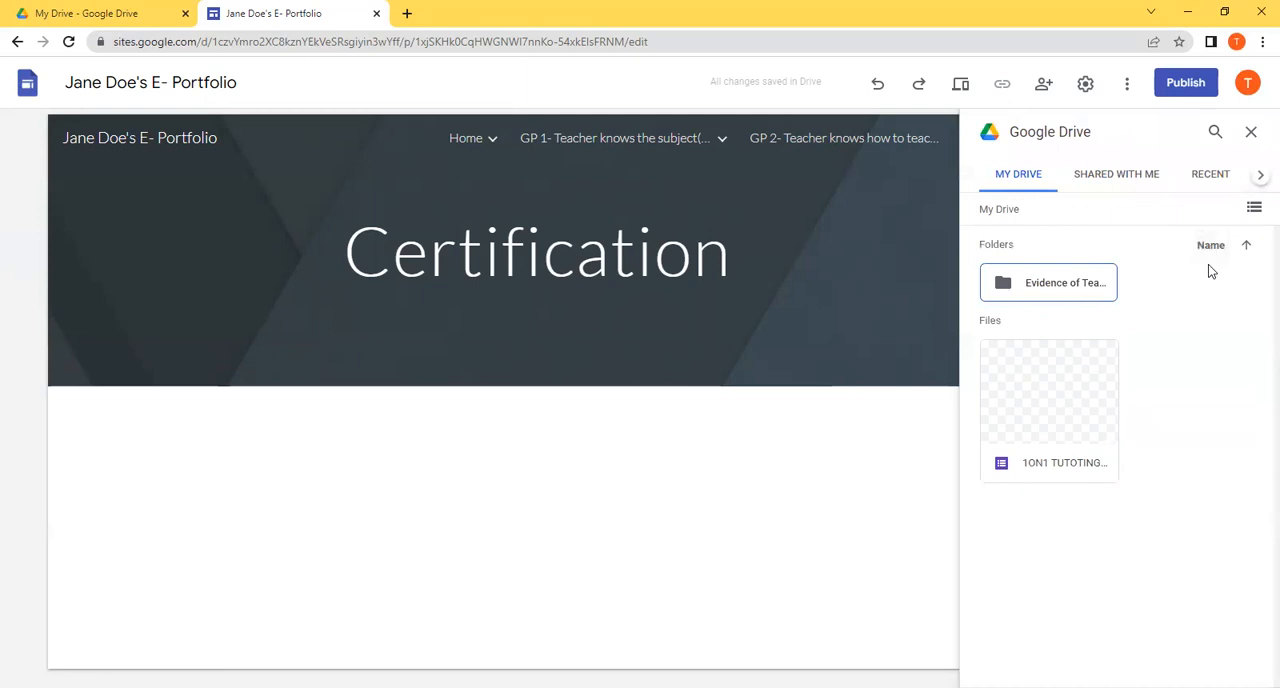
pyautogui.click(1048, 290)
pyautogui.doubleClick(1048, 290)
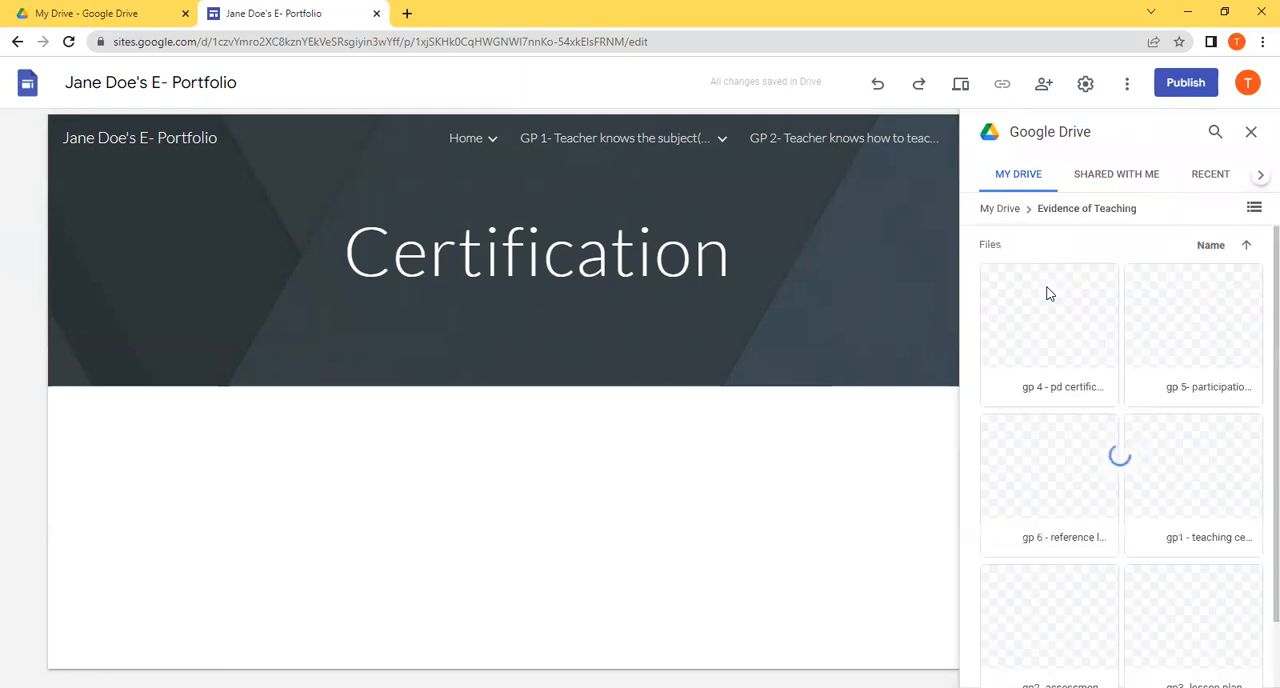
pyautogui.doubleClick(1077, 319)
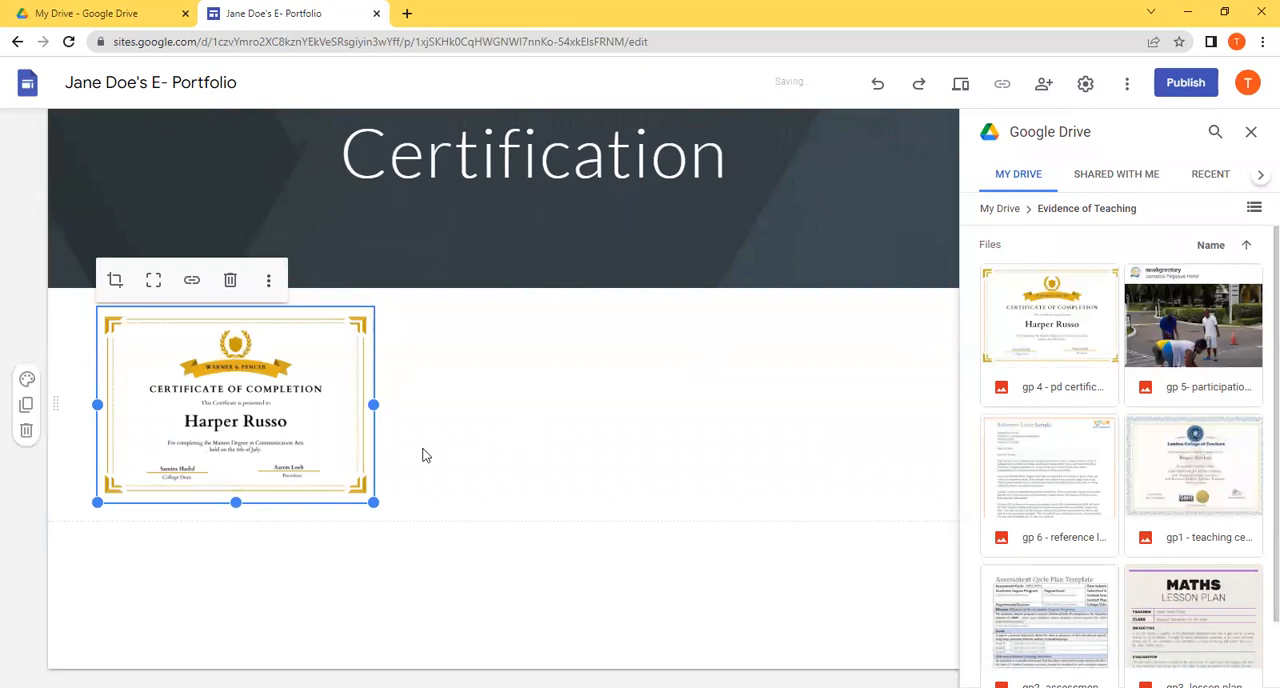
pyautogui.click(484, 460)
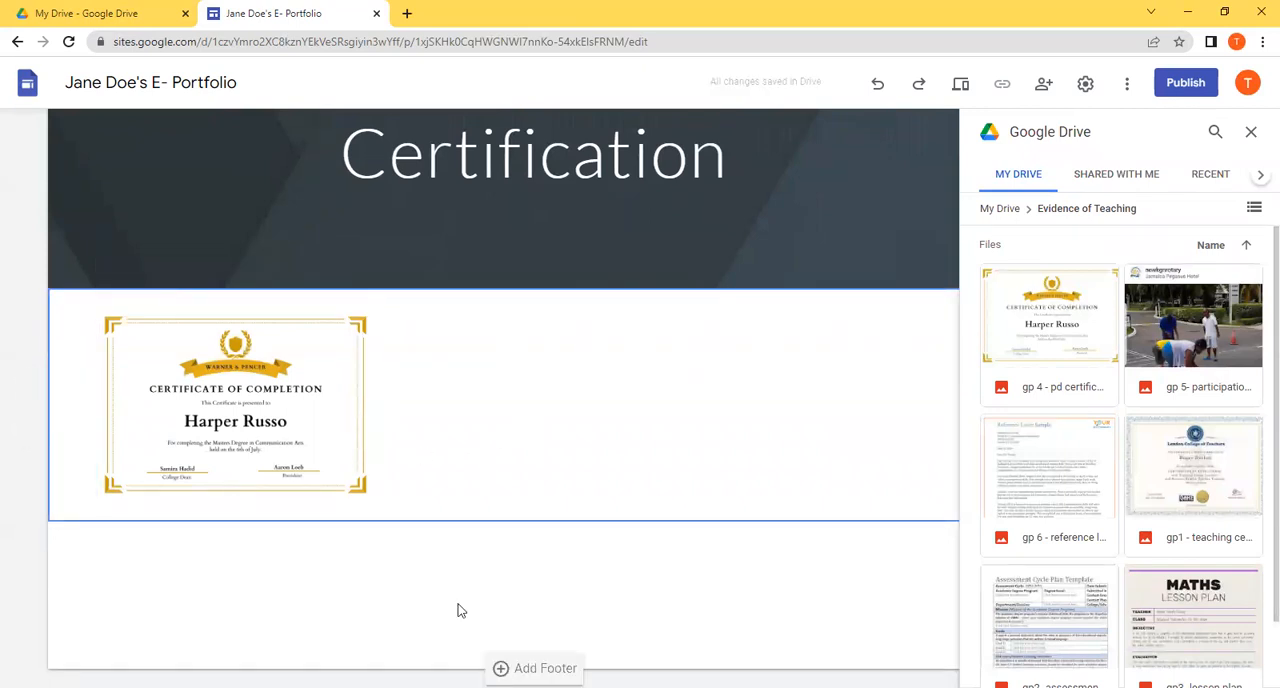
pyautogui.click(1250, 131)
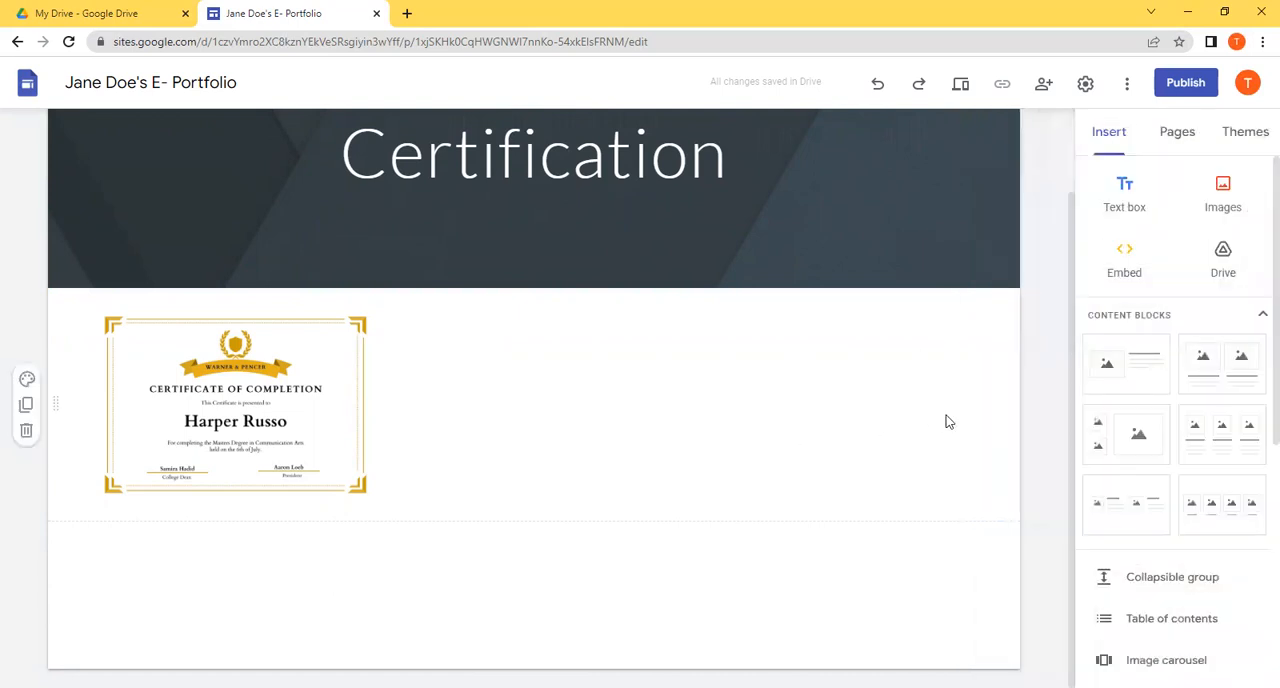
# Step: Add a content block with one image and text below the certificate, filling its placeholder with the gp 4 PD certificate from Drive
pyautogui.click(1125, 385)
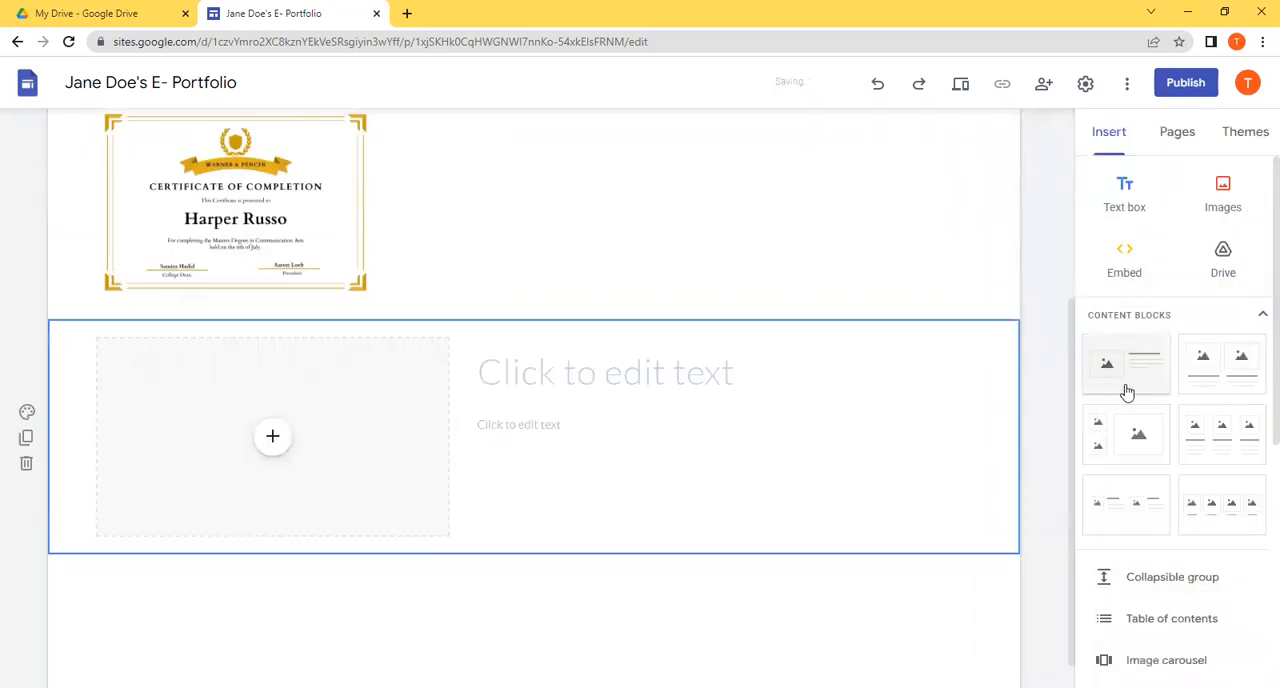
pyautogui.click(711, 369)
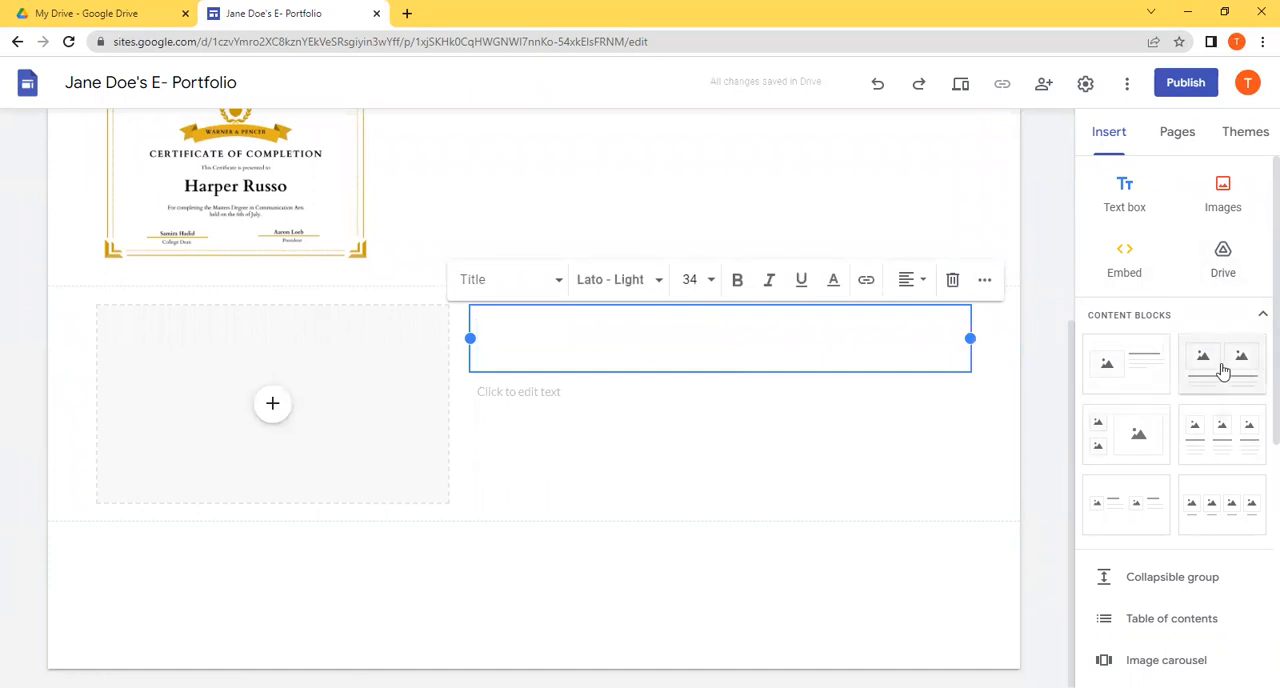
pyautogui.click(264, 420)
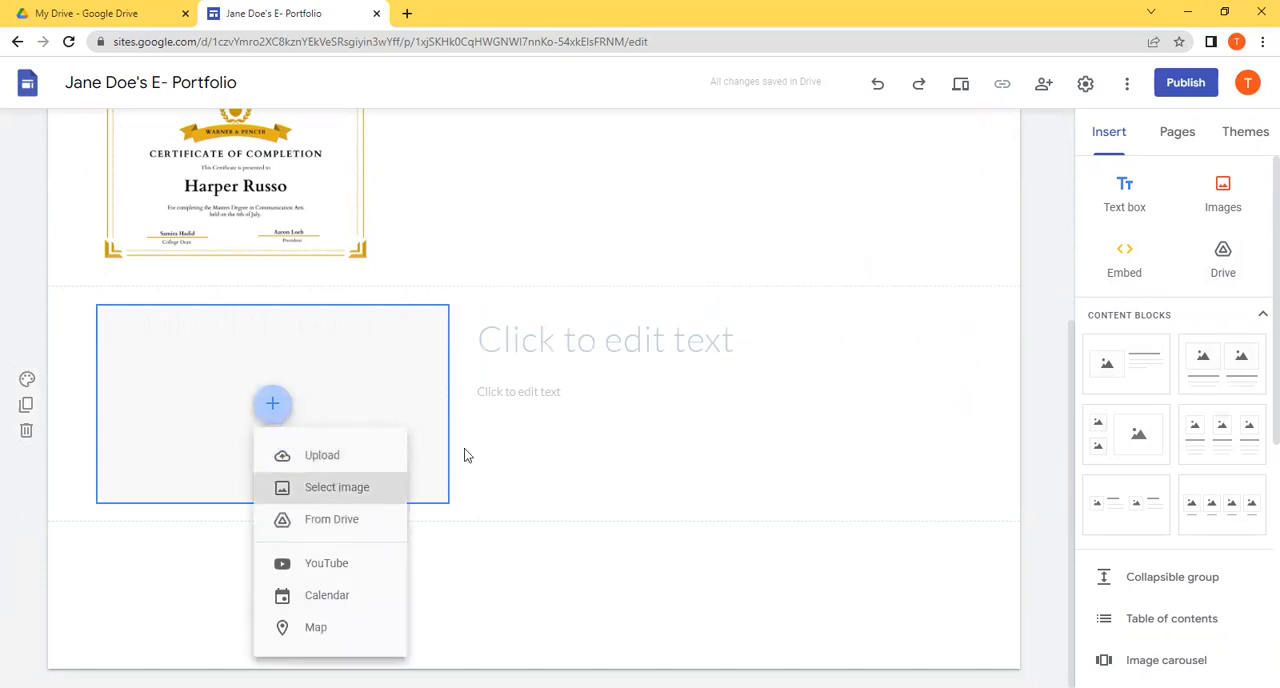
pyautogui.click(619, 356)
pyautogui.click(619, 350)
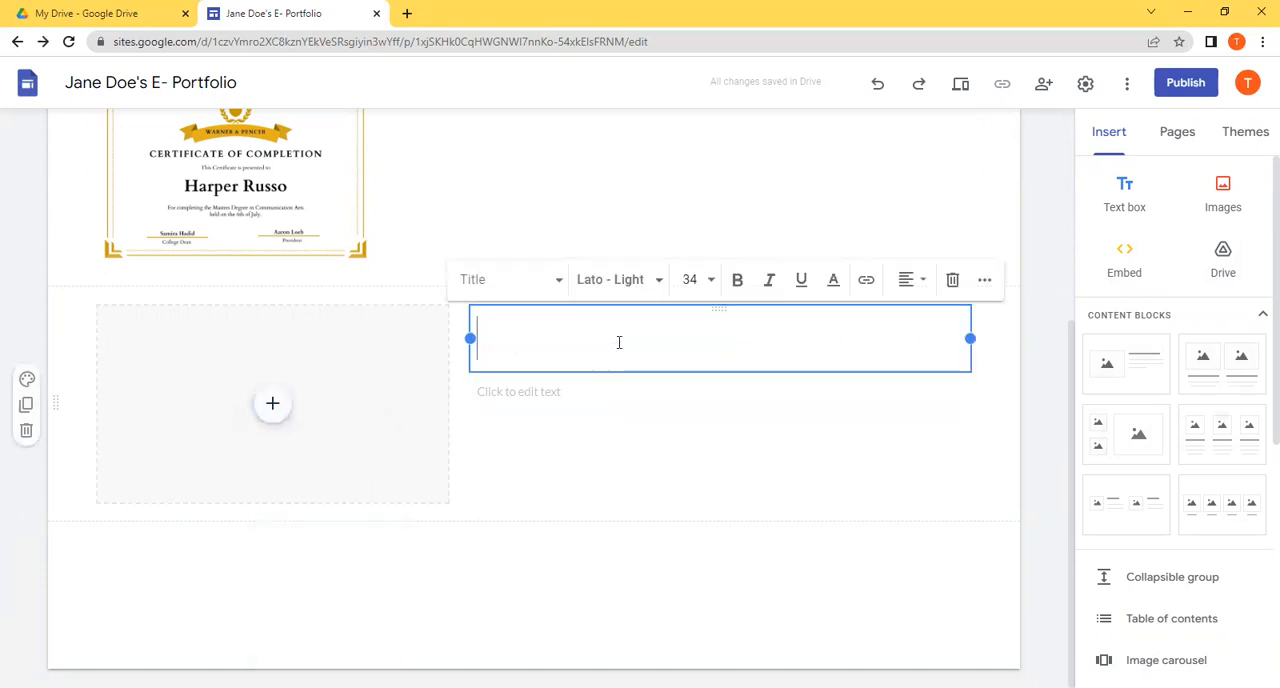
pyautogui.click(279, 416)
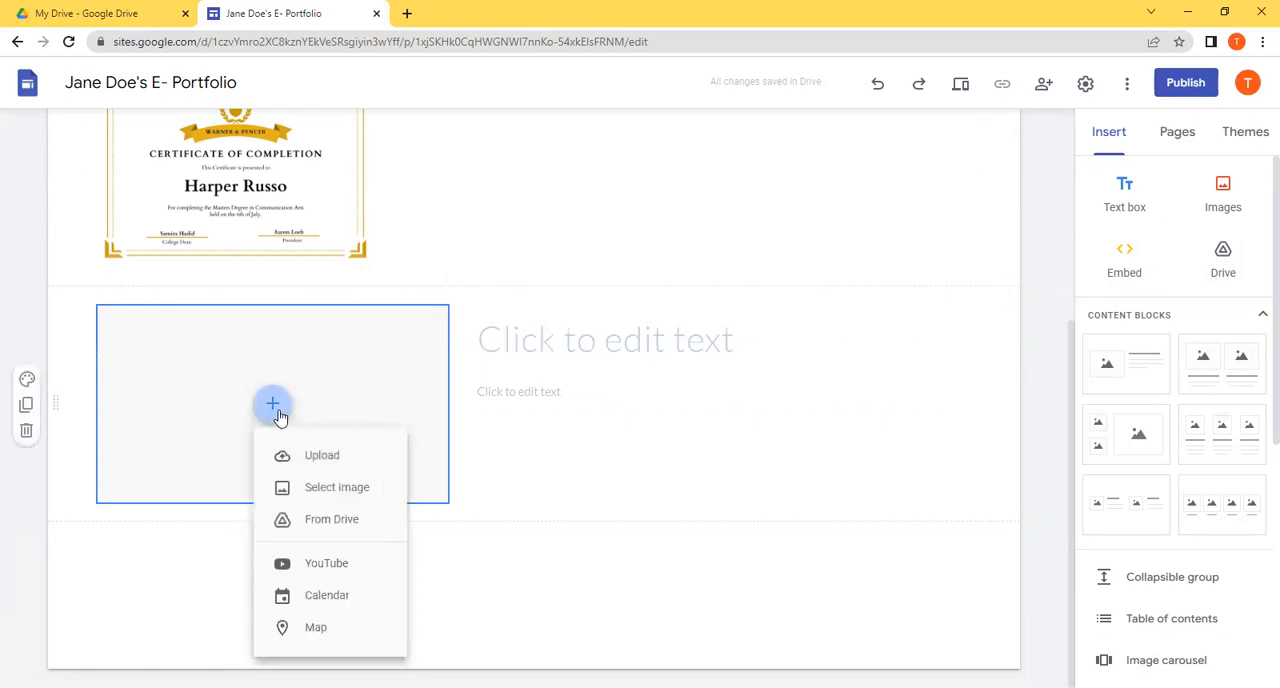
pyautogui.click(328, 531)
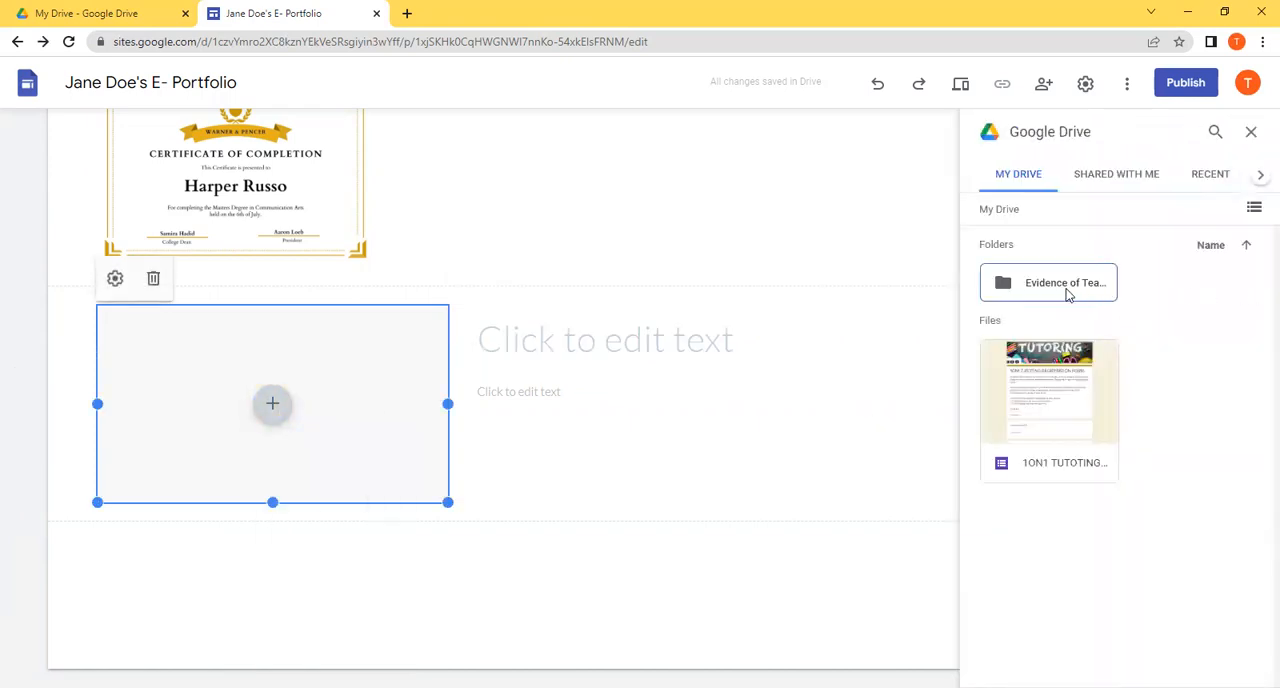
pyautogui.click(1066, 290)
pyautogui.click(1068, 318)
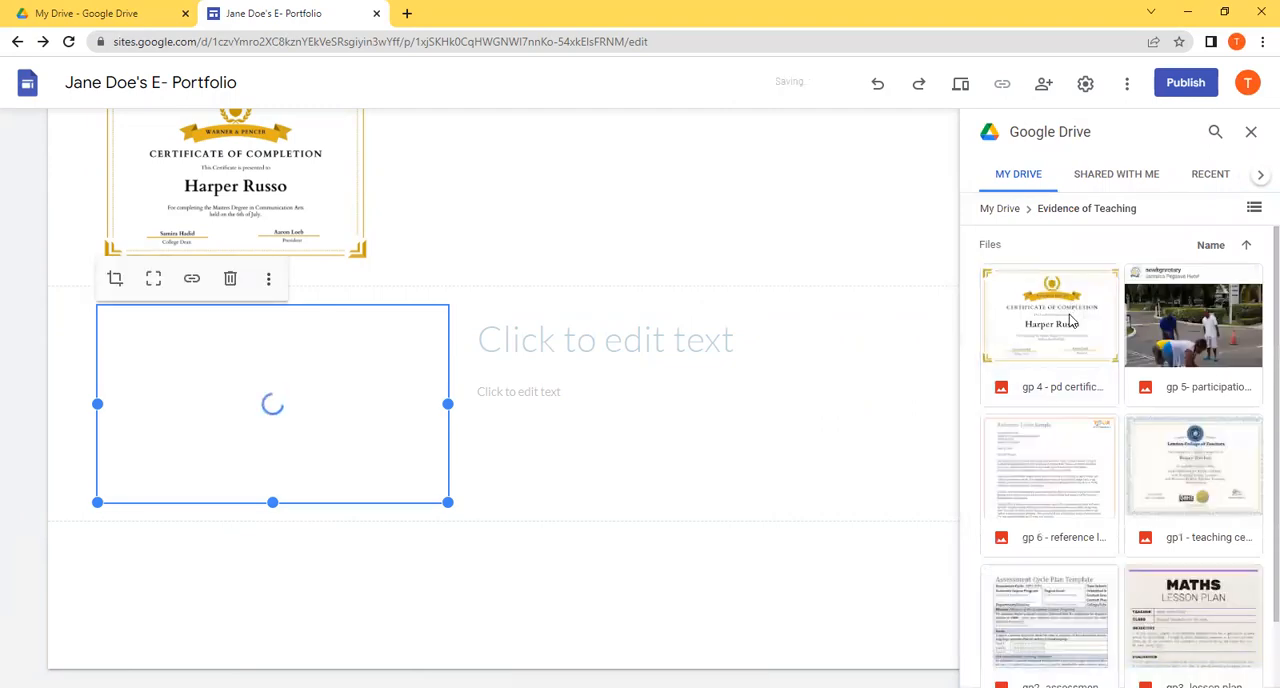
# Step: Delete the certificate image from the content block and the separate certificate section above it
pyautogui.click(230, 287)
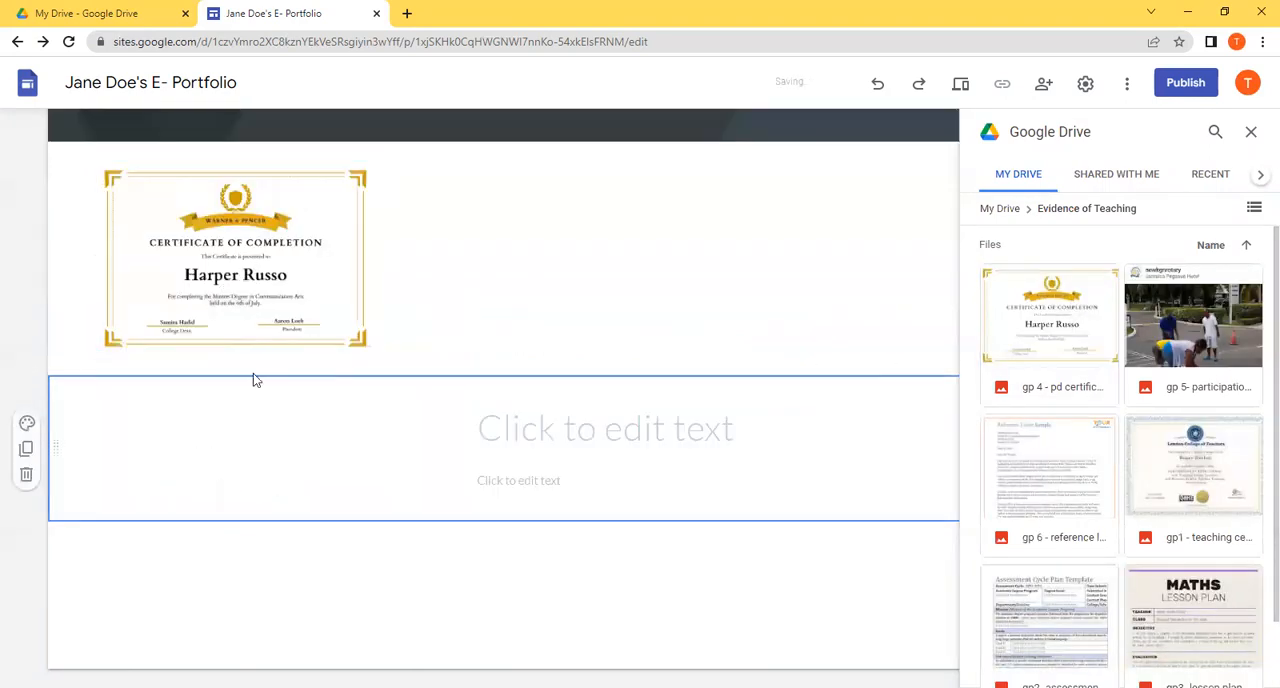
pyautogui.click(26, 286)
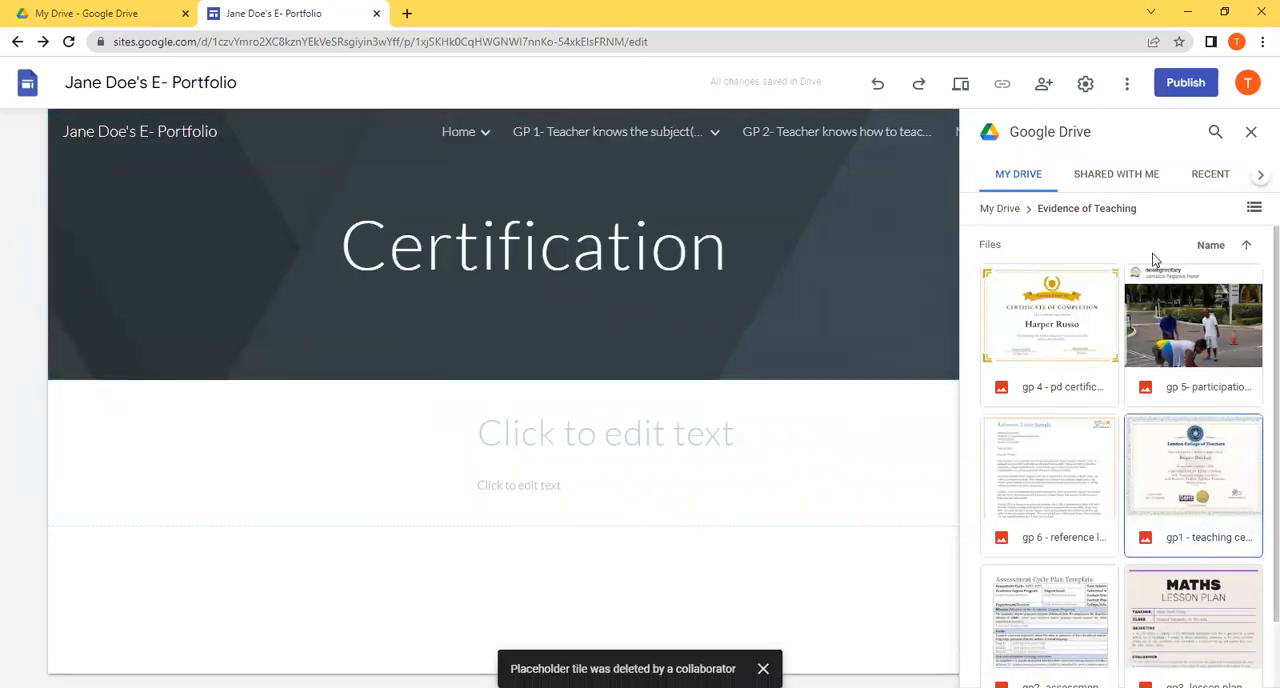
pyautogui.click(1250, 133)
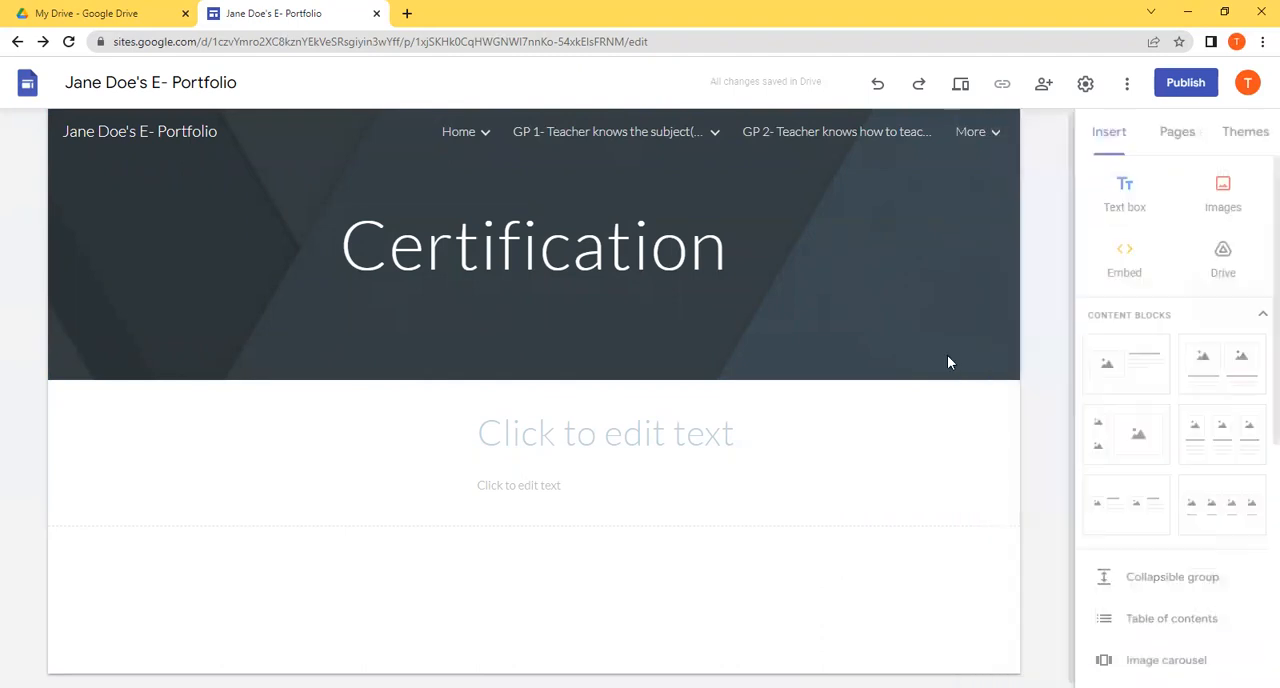
# Step: Add a new content block with one image and text, and delete the leftover text-only section above it
pyautogui.click(1107, 375)
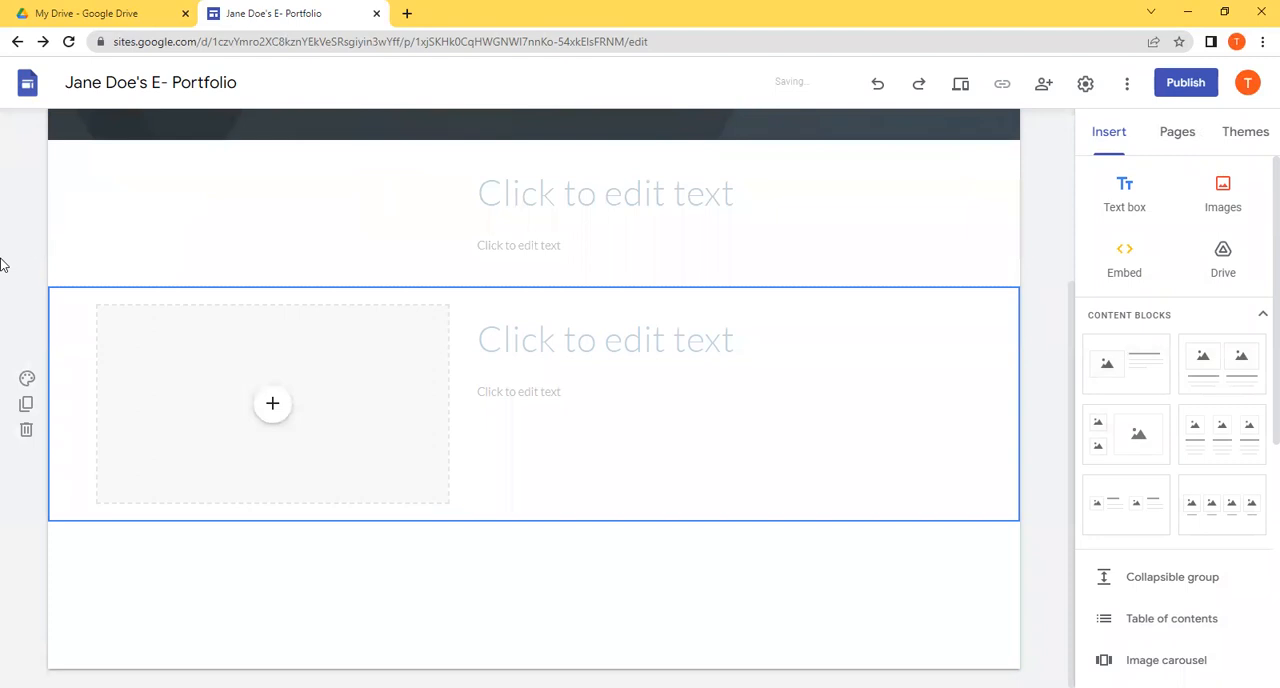
pyautogui.click(27, 242)
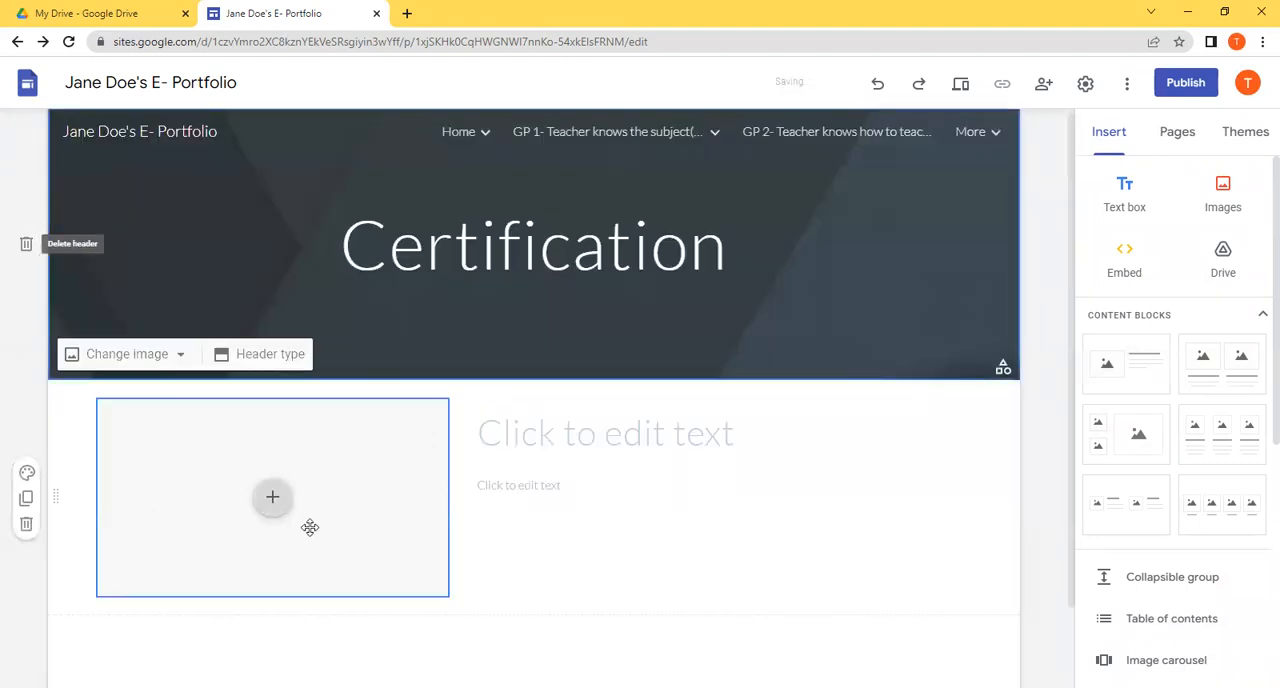
# Step: Fill the block's image placeholder with the gp1 teaching certificate from the Evidence of Teaching folder in Drive
pyautogui.click(280, 512)
pyautogui.click(331, 537)
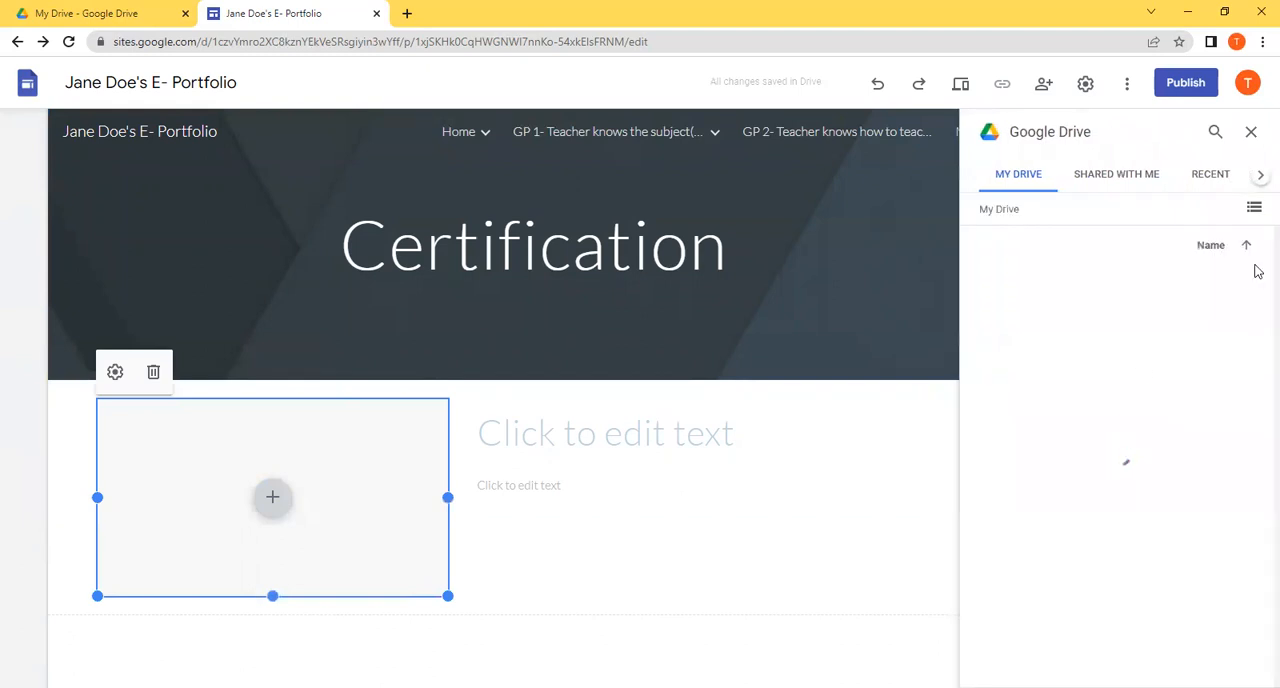
pyautogui.click(1091, 283)
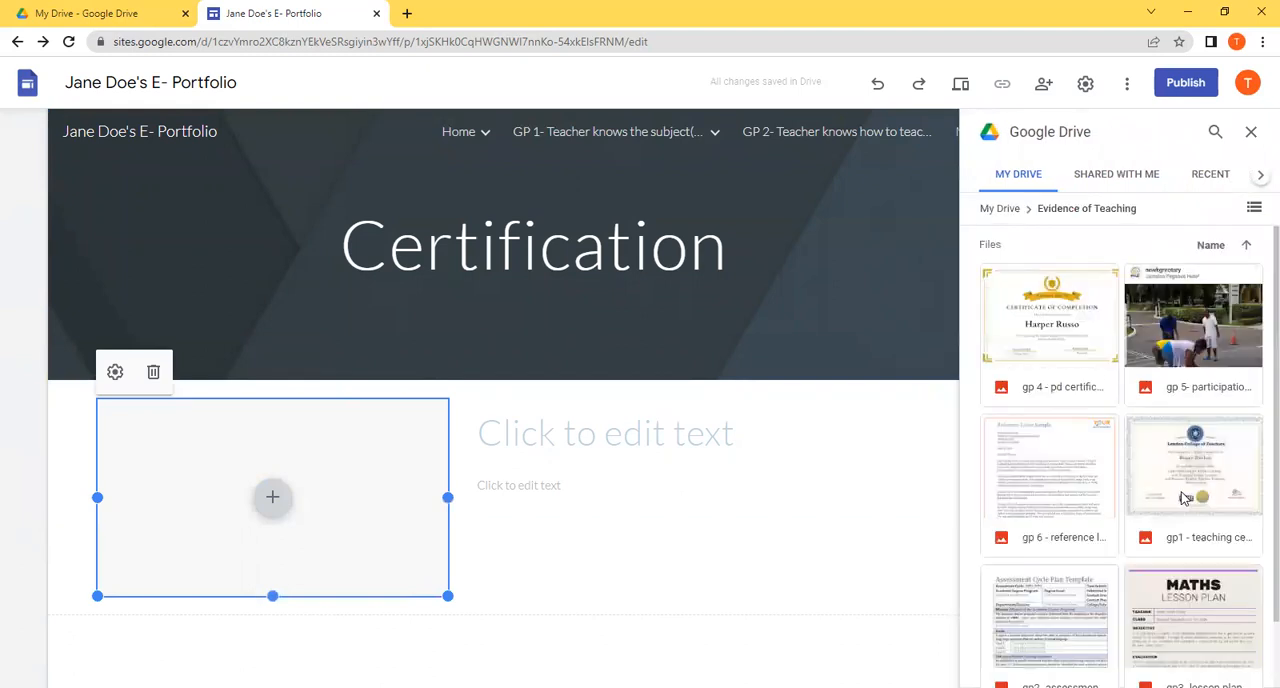
pyautogui.click(1188, 497)
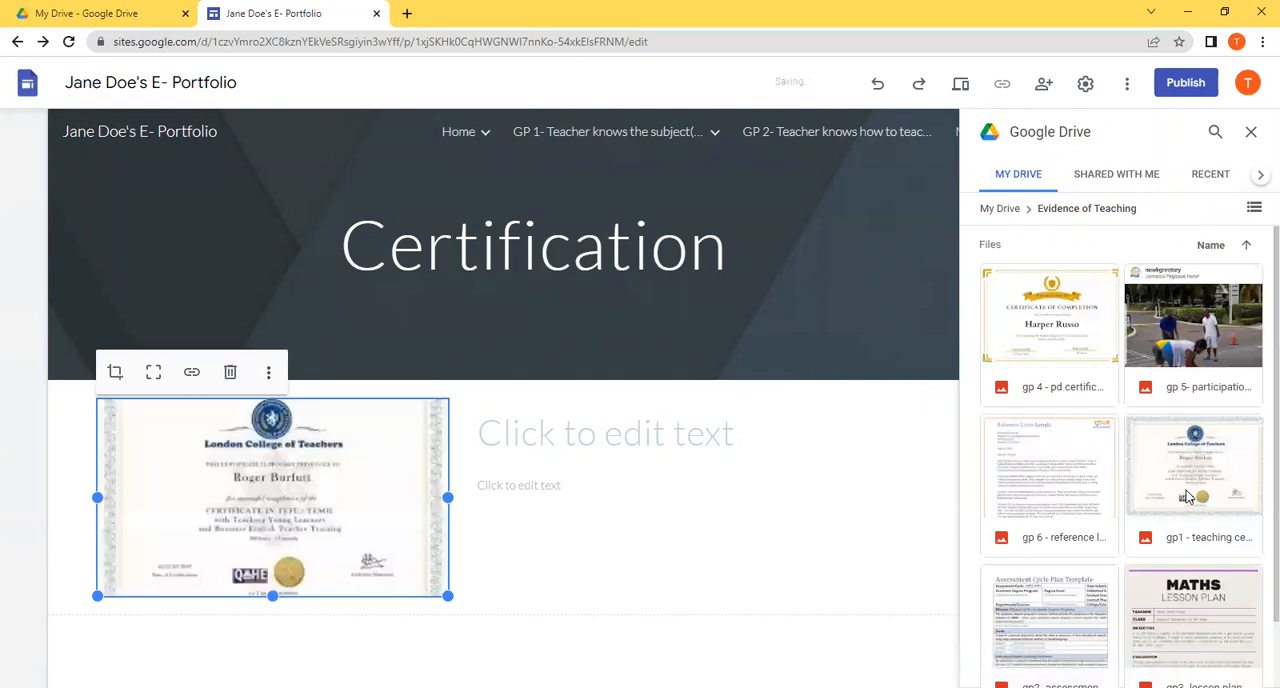
# Step: Enter "Title" as the heading beside the teaching certificate and "Description" as the text beneath it
pyautogui.click(686, 451)
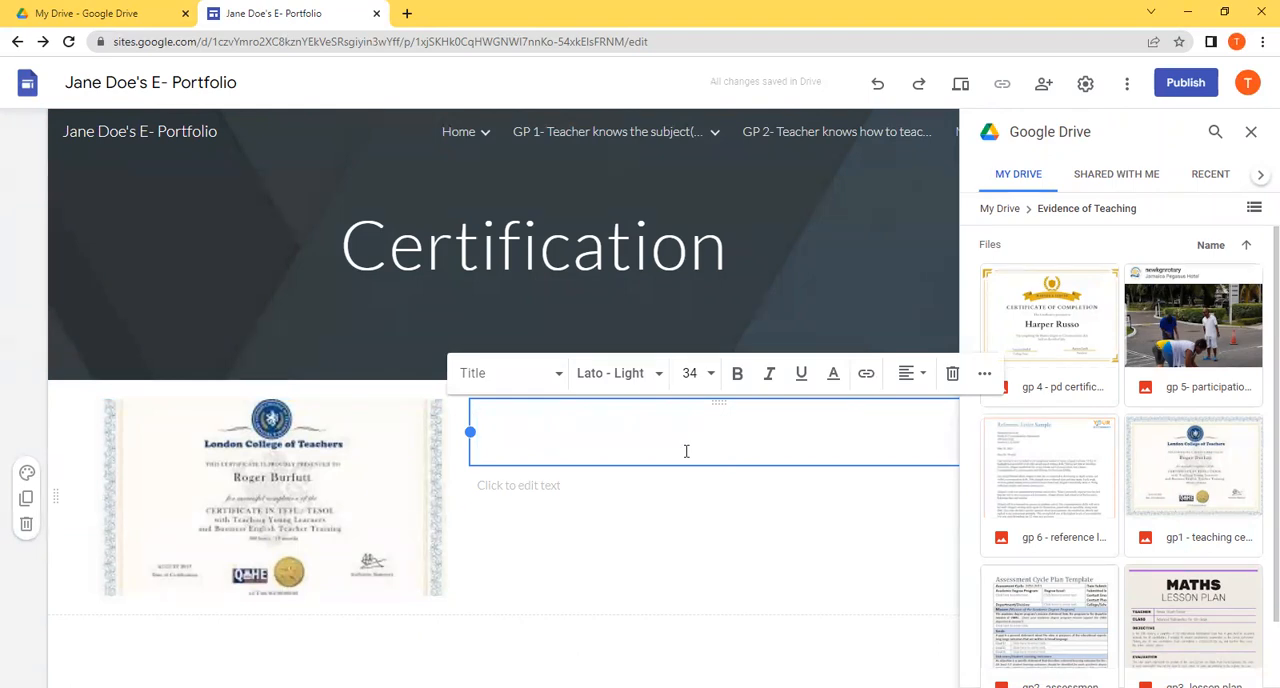
pyautogui.write('descri')
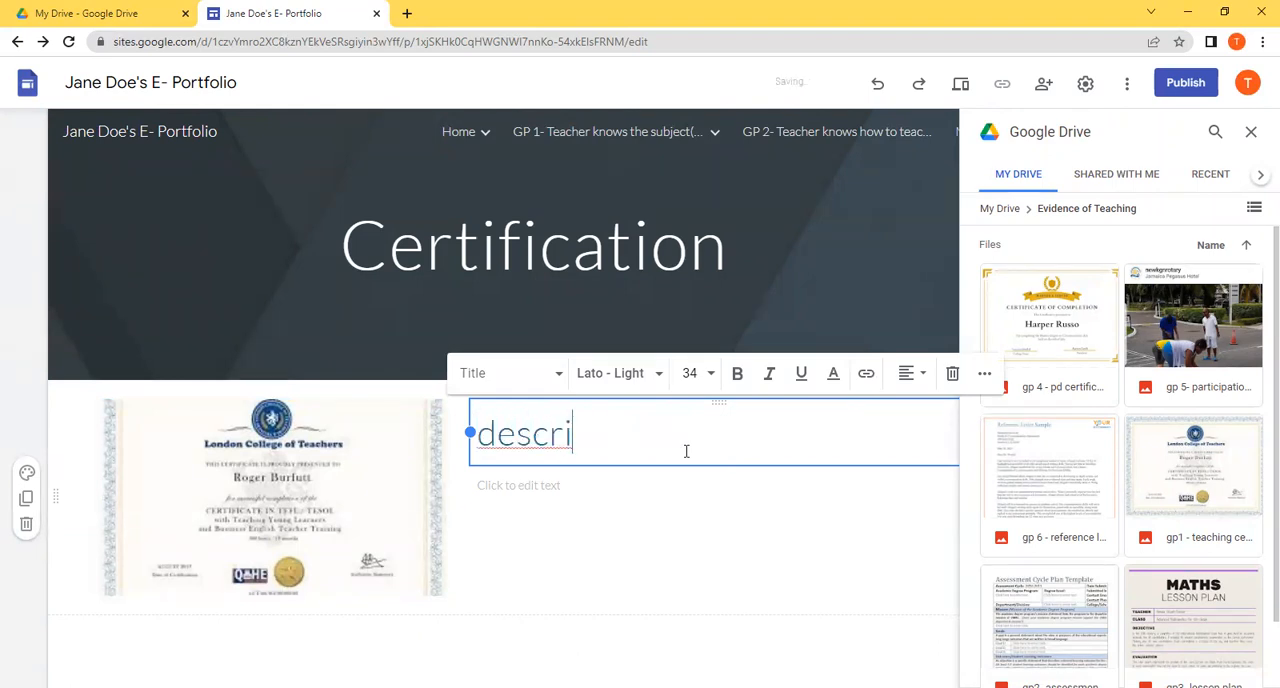
pyautogui.press('BackSpace')
pyautogui.press('BackSpace')
pyautogui.press('BackSpace')
pyautogui.press('BackSpace')
pyautogui.press('BackSpace')
pyautogui.press('BackSpace')
pyautogui.write('Title')
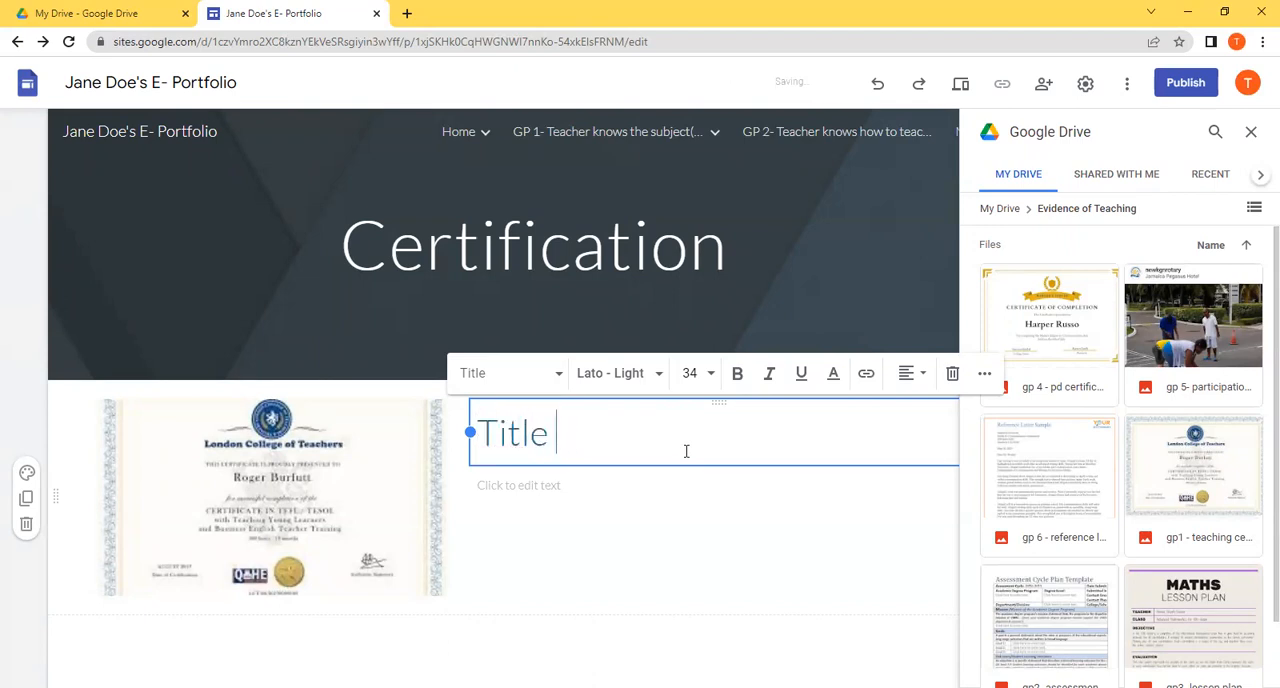
pyautogui.click(646, 486)
pyautogui.write('Descri')
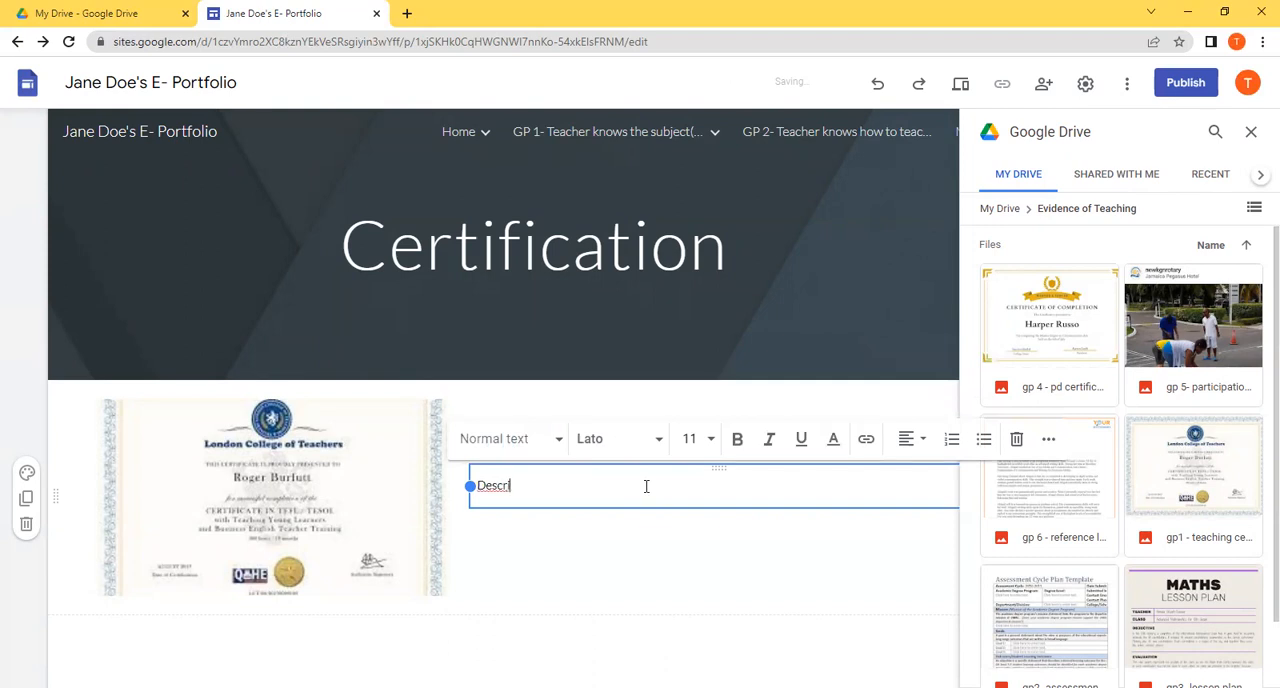
pyautogui.click(594, 642)
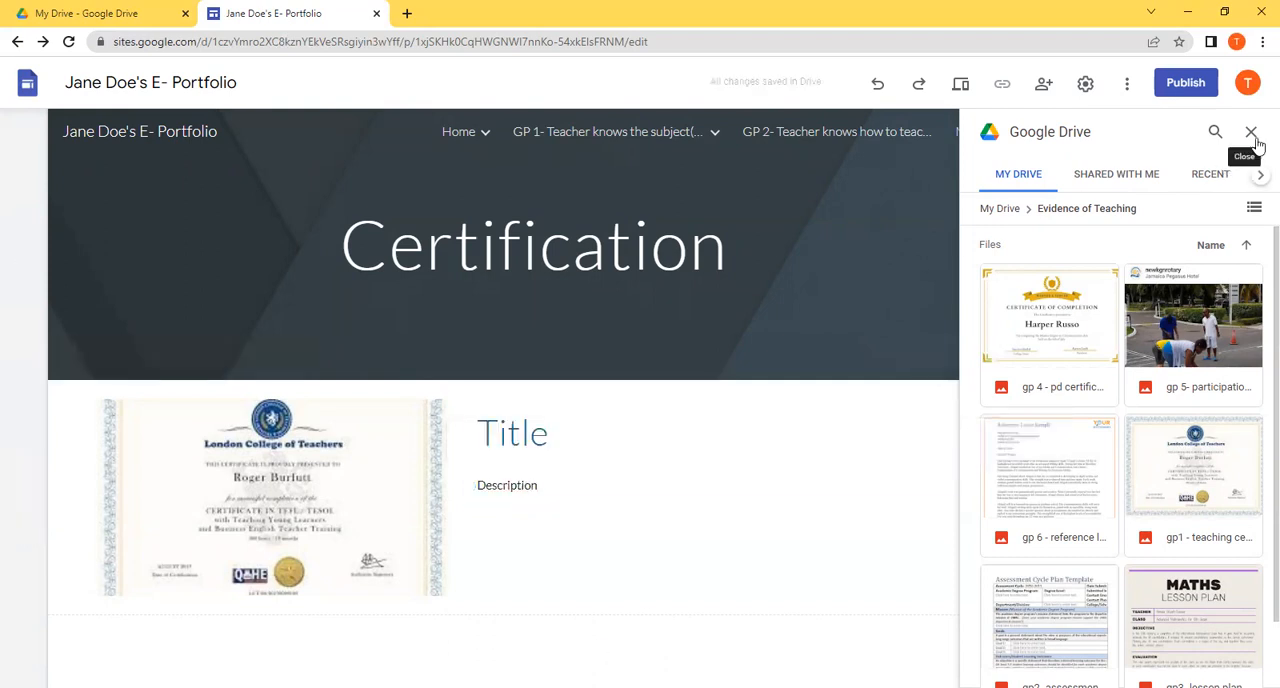
# Step: Add three content blocks below the certificate section: one with three captioned images, one with two, and one with four
pyautogui.click(1251, 133)
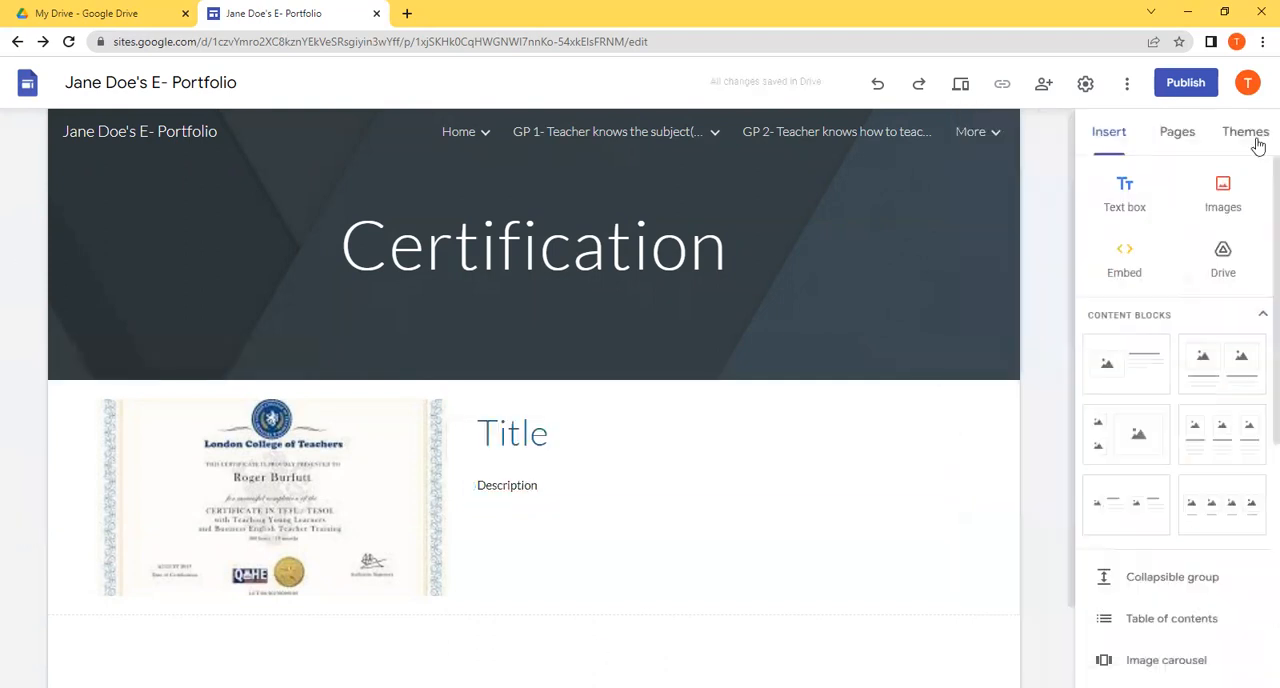
pyautogui.click(1185, 148)
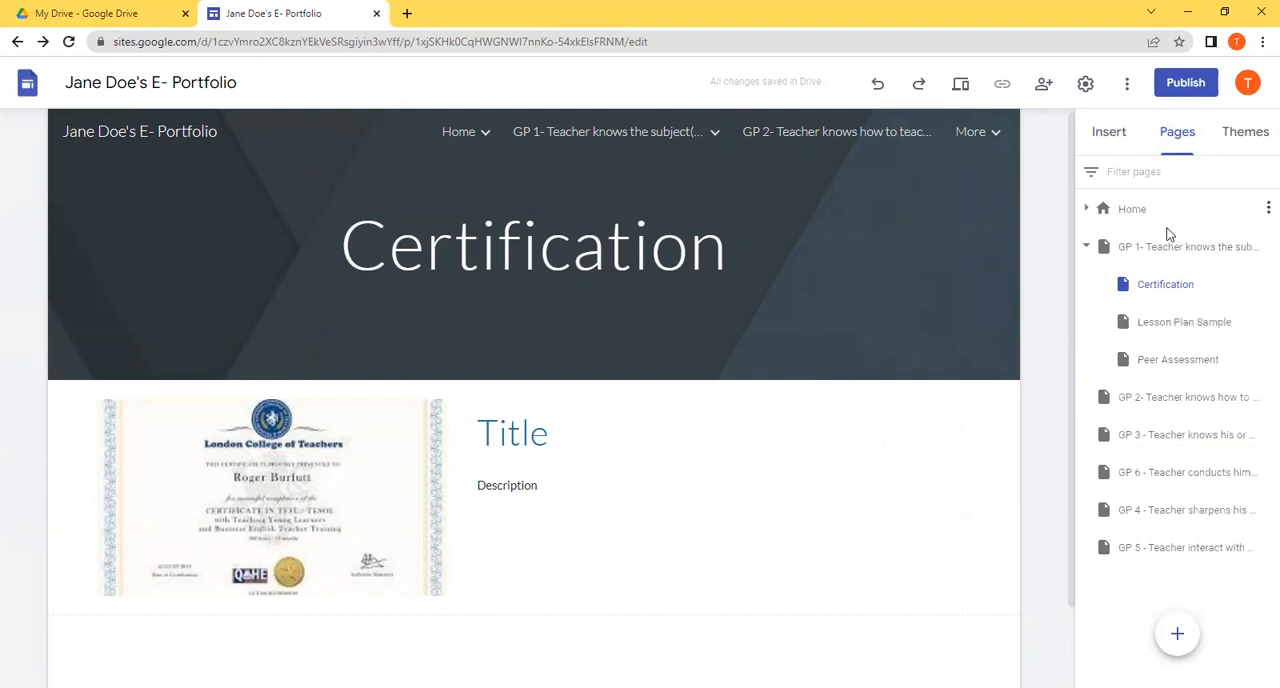
pyautogui.click(1120, 140)
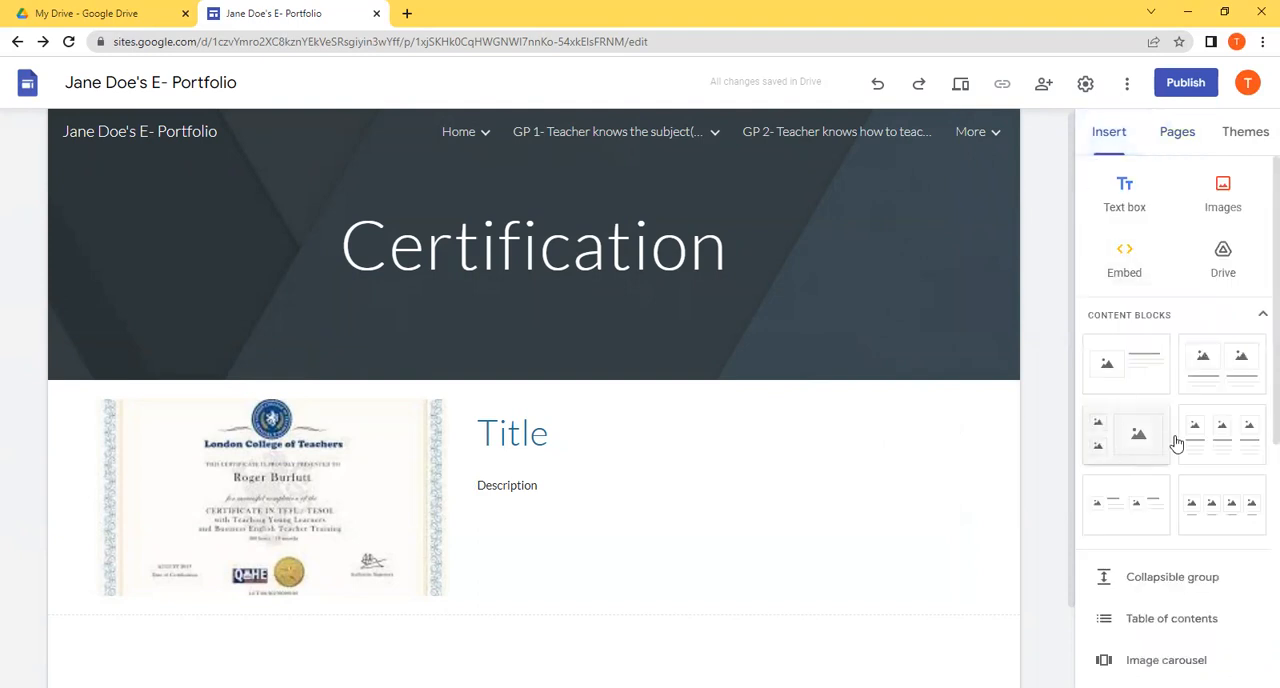
pyautogui.click(1220, 460)
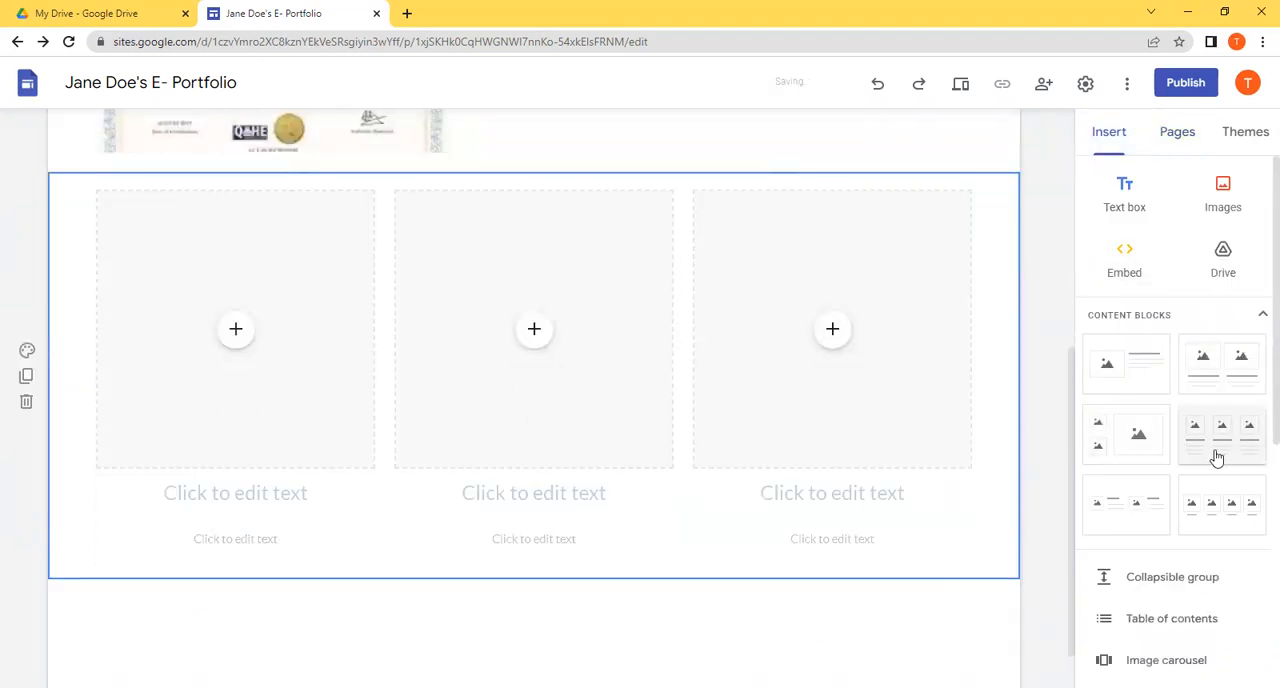
pyautogui.click(1208, 355)
pyautogui.click(1210, 498)
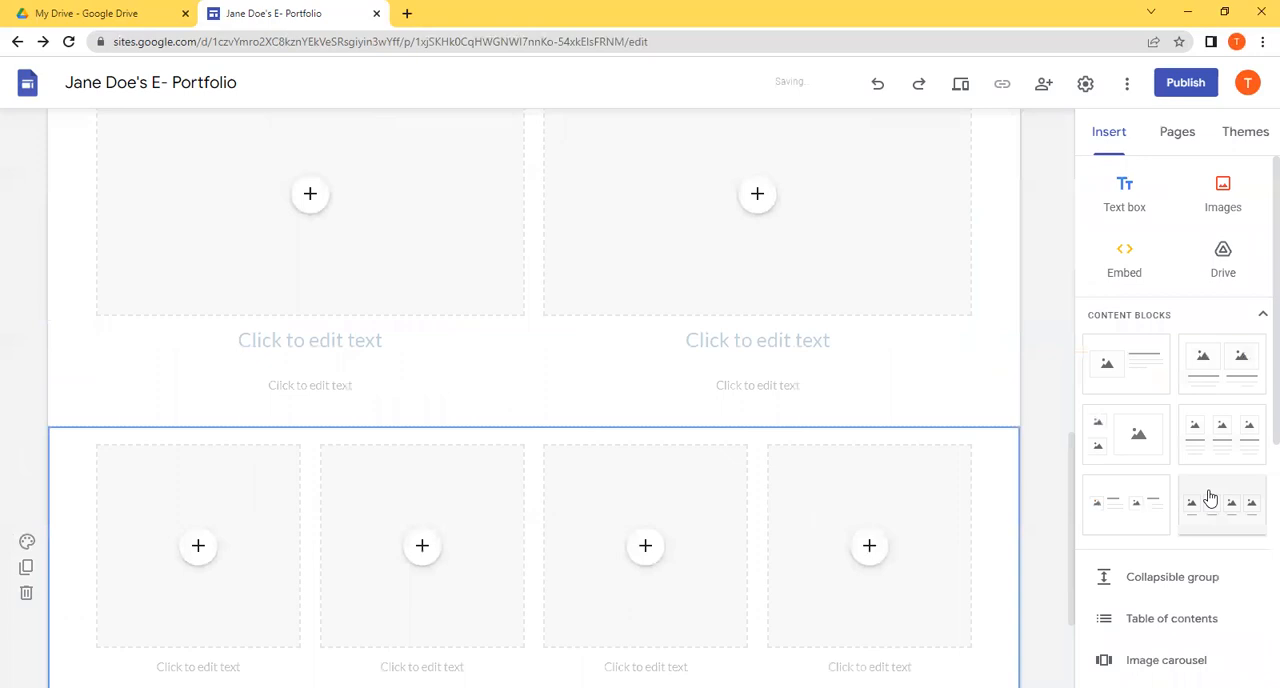
# Step: Go to the Lesson Plan Sample page and add a content block with one image beside a heading and text
pyautogui.click(1170, 138)
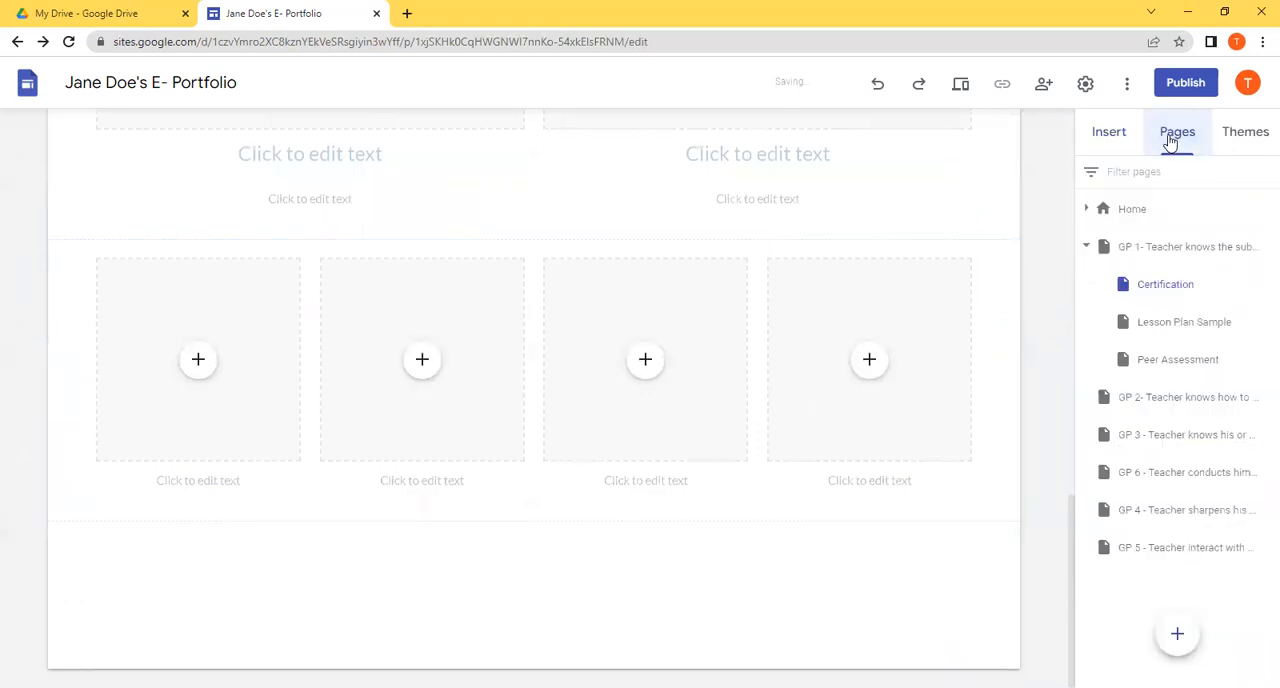
pyautogui.click(1180, 321)
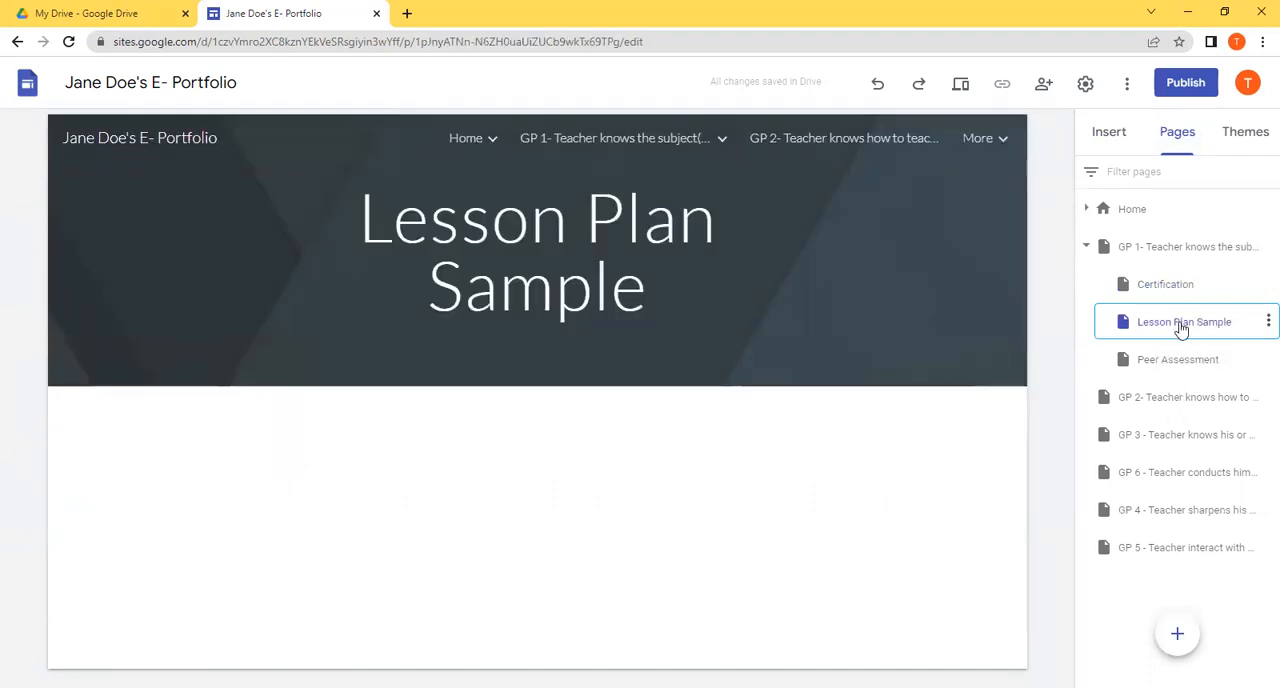
pyautogui.click(1112, 133)
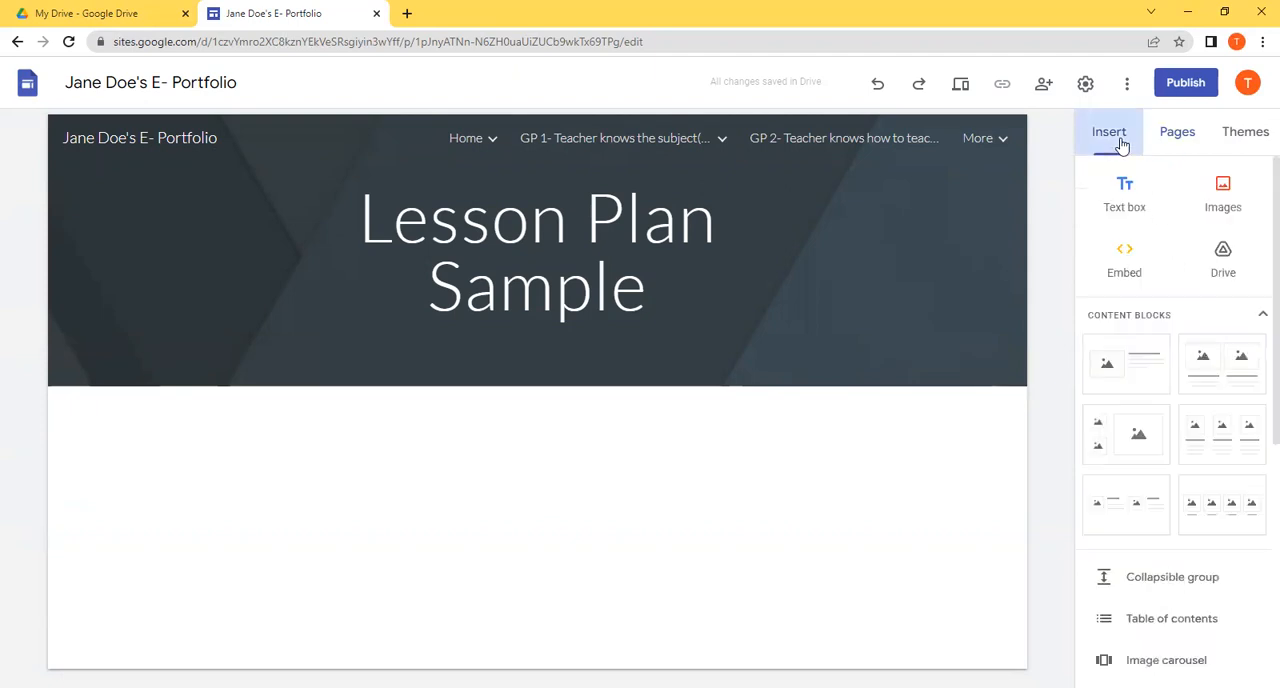
pyautogui.click(1124, 369)
# Step: Fill the block's image placeholder with the gp3 lesson plan image from the Evidence of Teaching folder in Drive
pyautogui.click(277, 416)
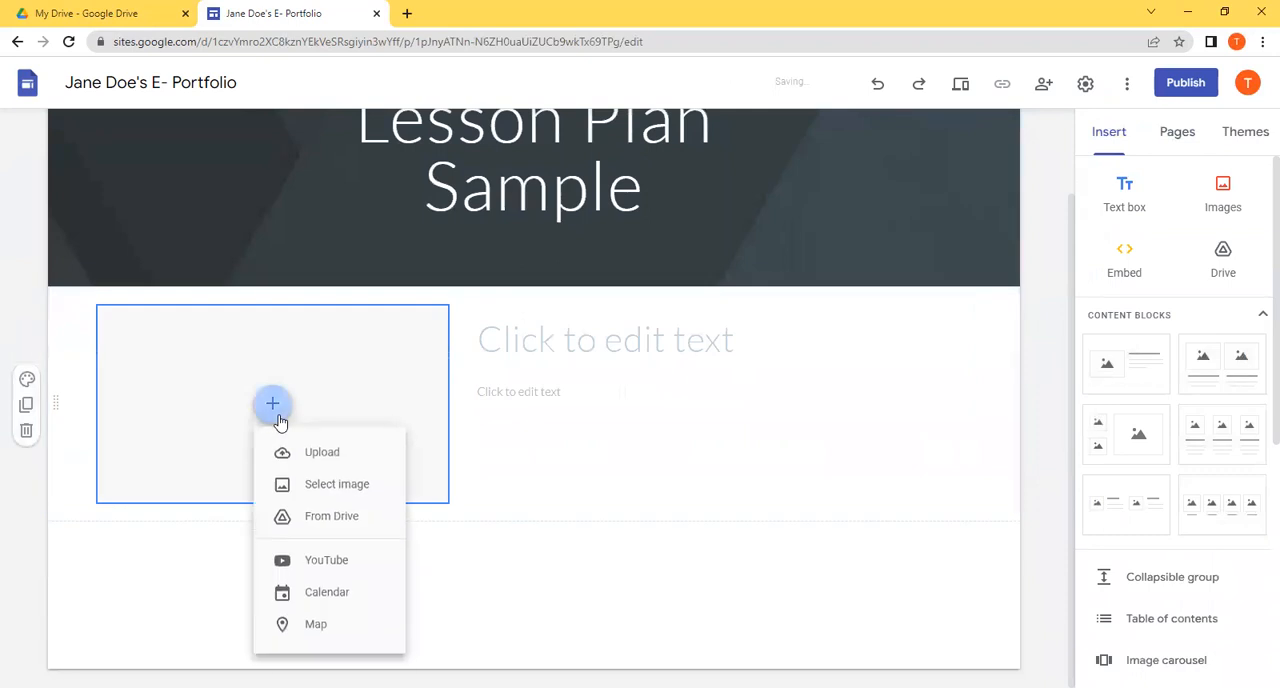
pyautogui.click(300, 518)
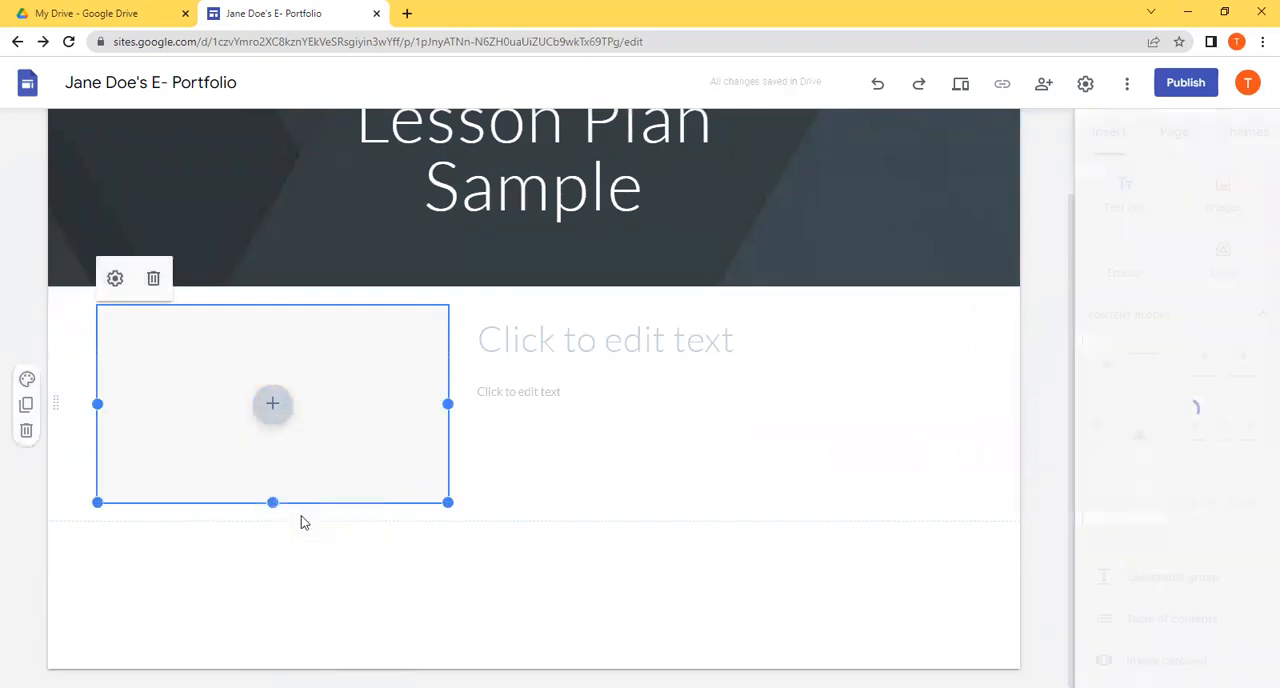
pyautogui.doubleClick(1098, 290)
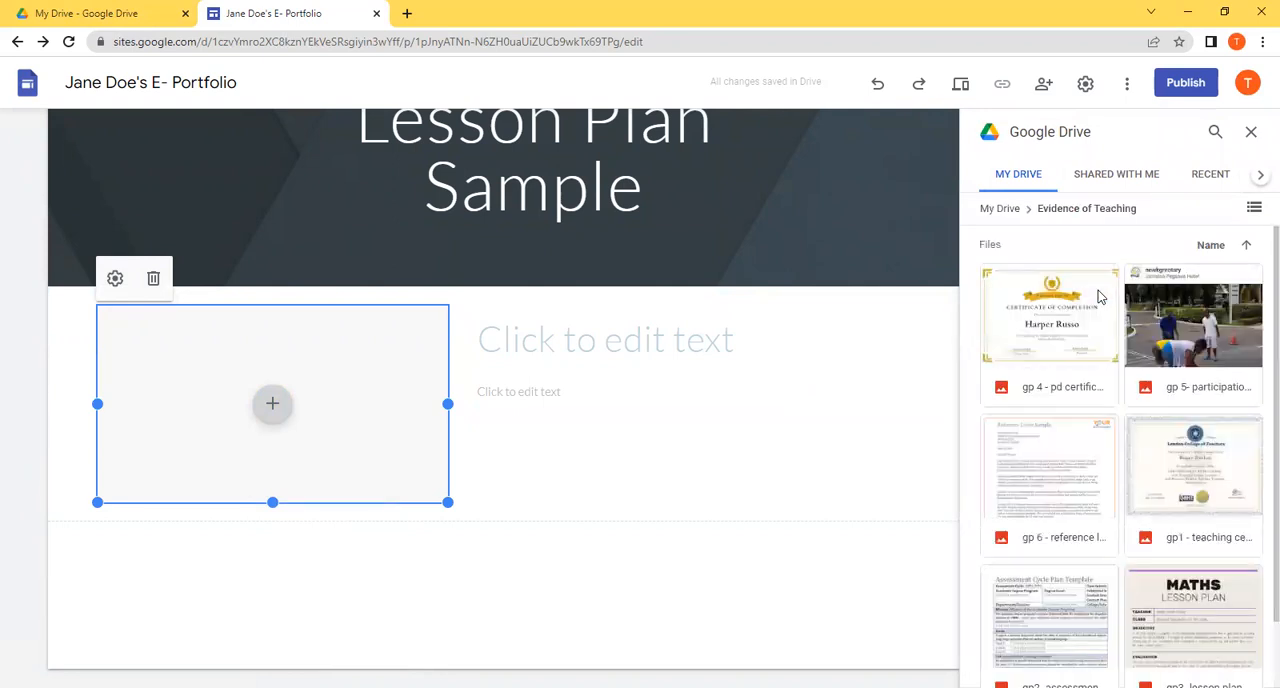
pyautogui.click(1172, 645)
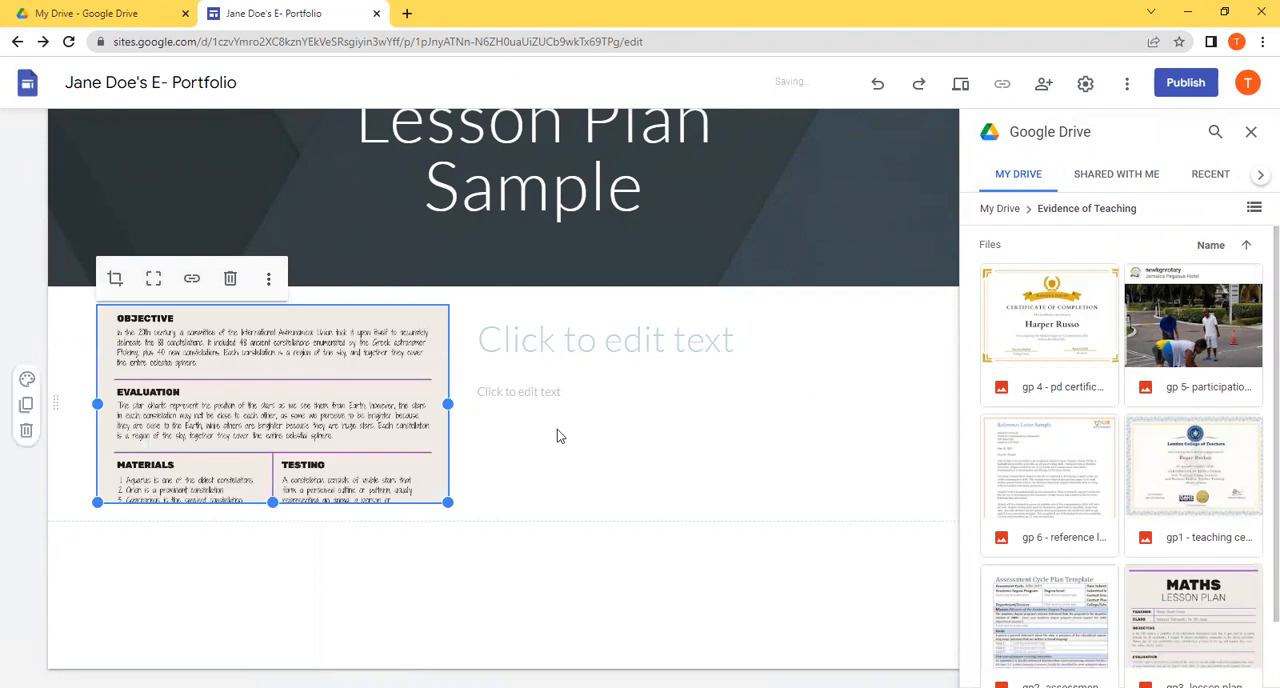
# Step: Reposition the lesson plan image within its crop frame so the frame starts at the top of the document
pyautogui.doubleClick(351, 389)
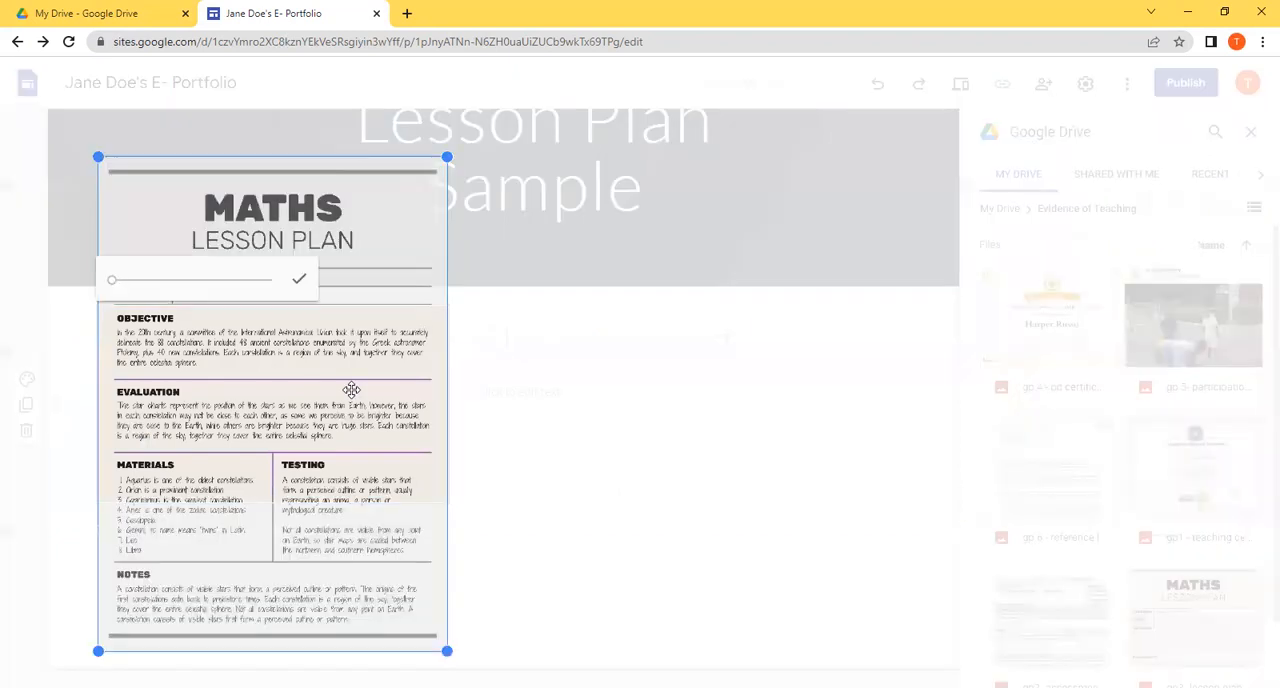
pyautogui.moveTo(351, 389); pyautogui.dragTo(346, 556)
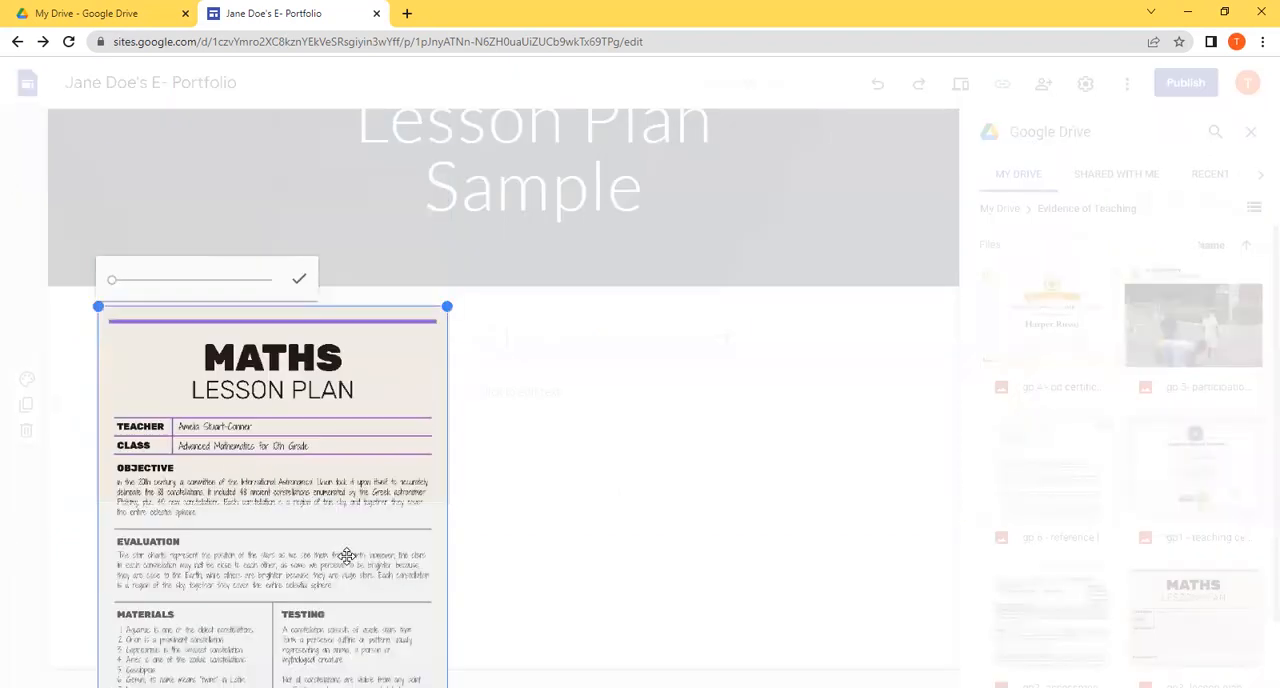
pyautogui.click(603, 602)
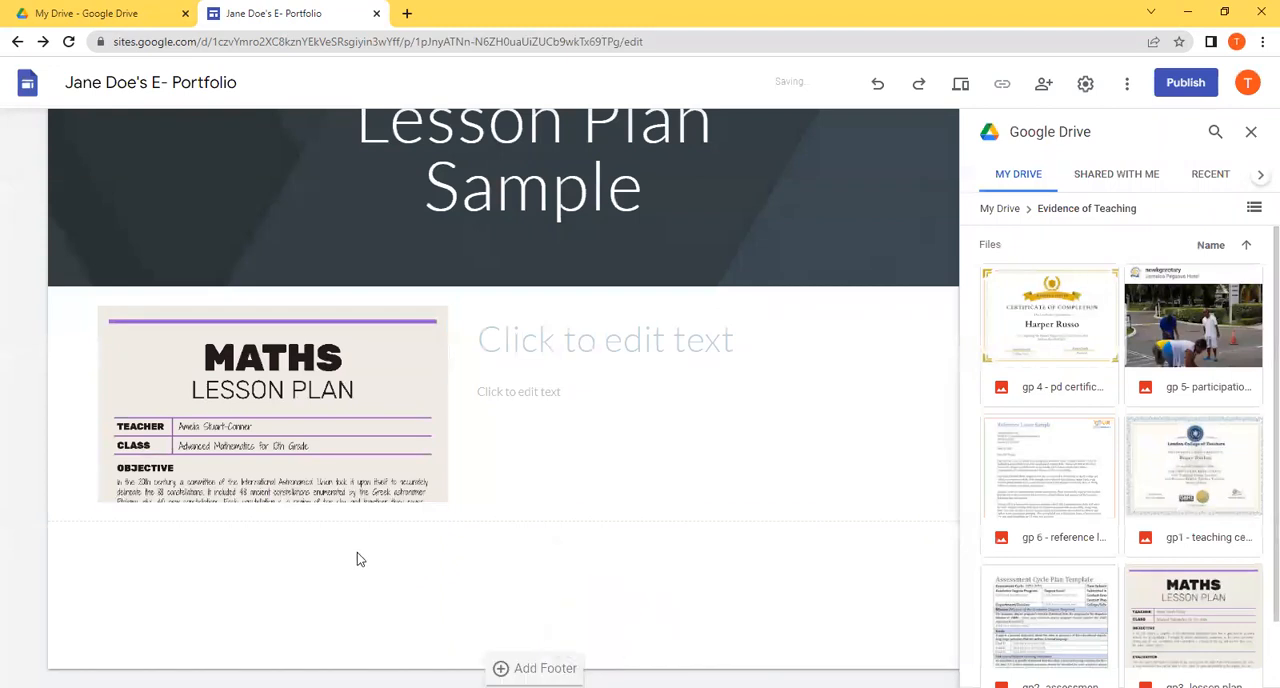
# Step: Enter "Title" as the heading beside the lesson plan image and "Description" as the text beneath it
pyautogui.click(538, 339)
pyautogui.write('ti')
pyautogui.press('BackSpace')
pyautogui.press('BackSpace')
pyautogui.write('Ti')
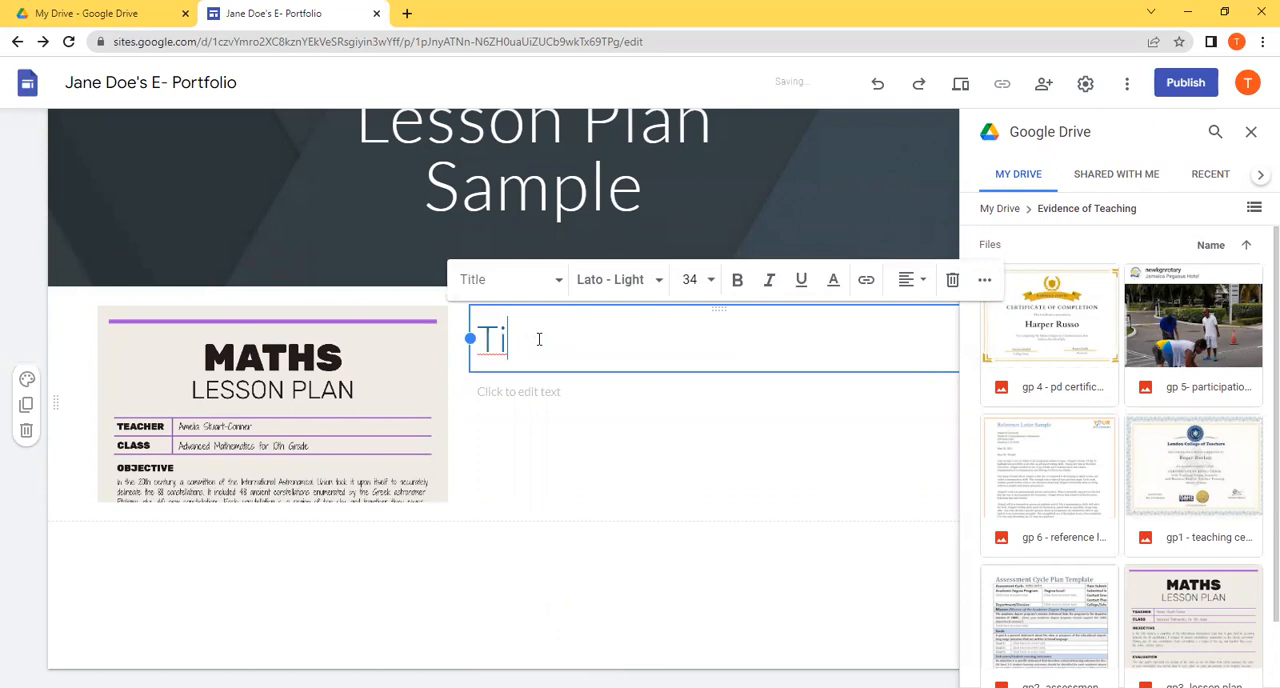
pyautogui.write('tle')
pyautogui.click(539, 399)
pyautogui.write('D')
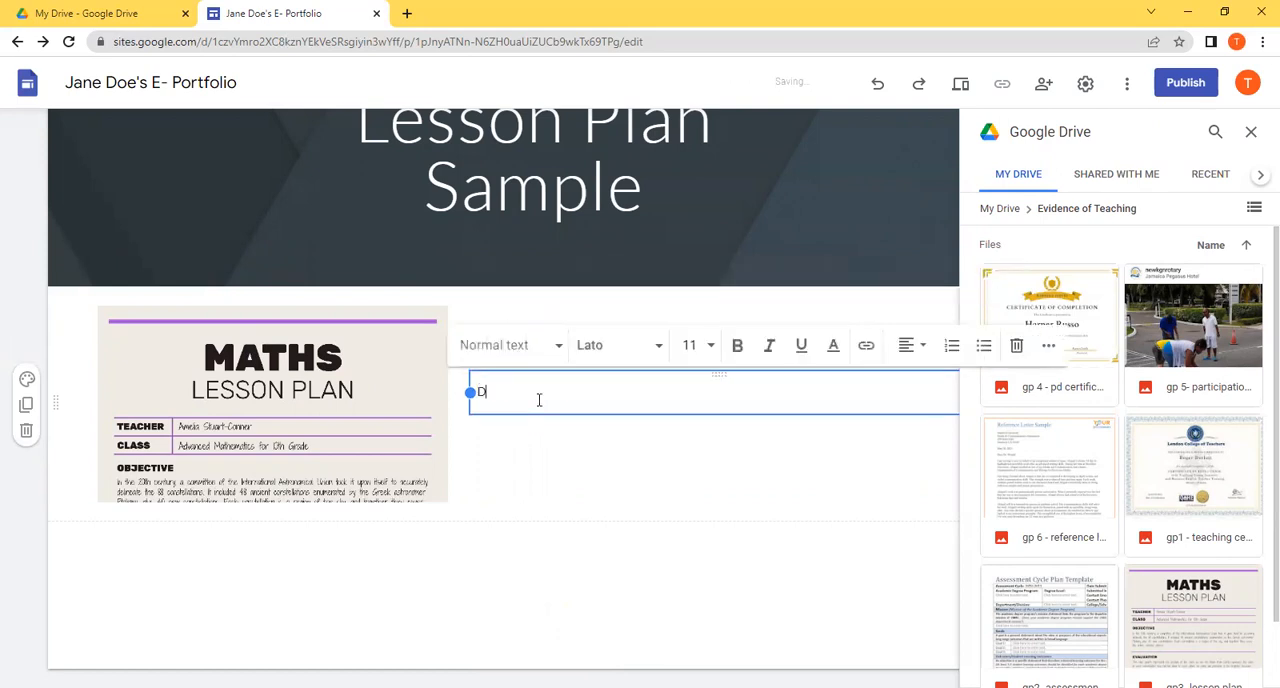
pyautogui.write('escription')
pyautogui.click(571, 643)
pyautogui.click(557, 353)
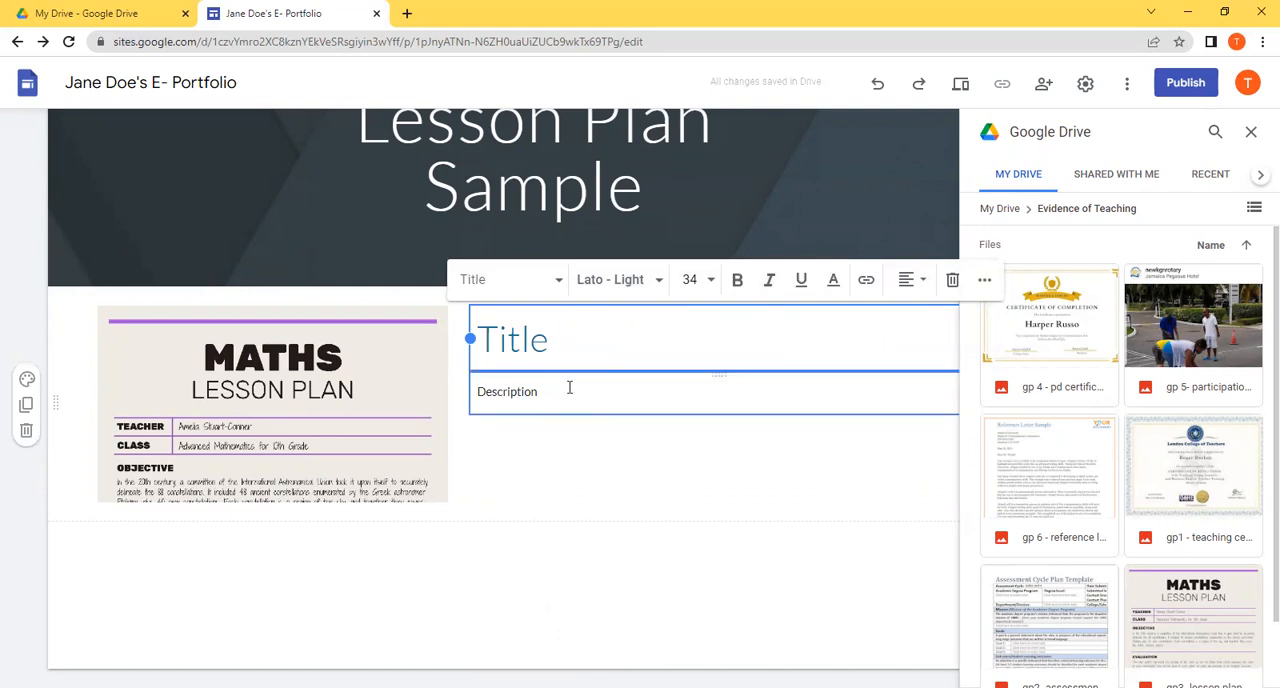
pyautogui.click(589, 531)
# Step: Close the Drive file picker and collapse the GP 1 subpages in the site's page list
pyautogui.click(1251, 133)
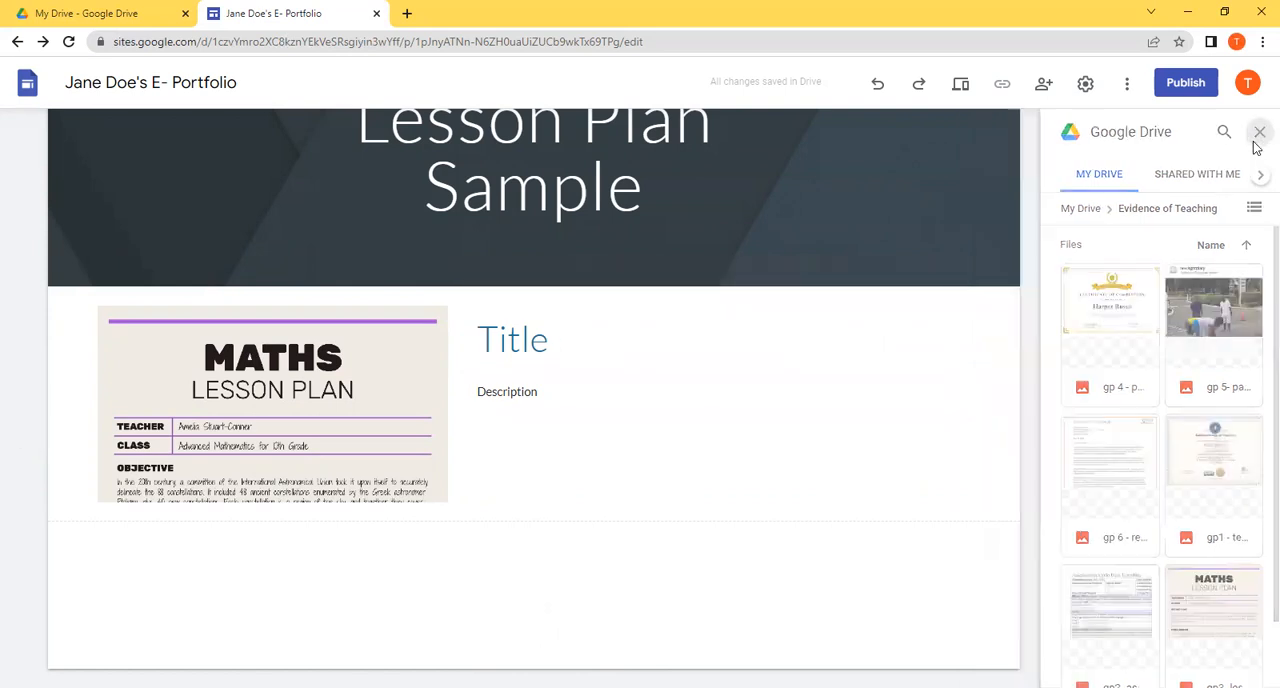
pyautogui.click(1172, 133)
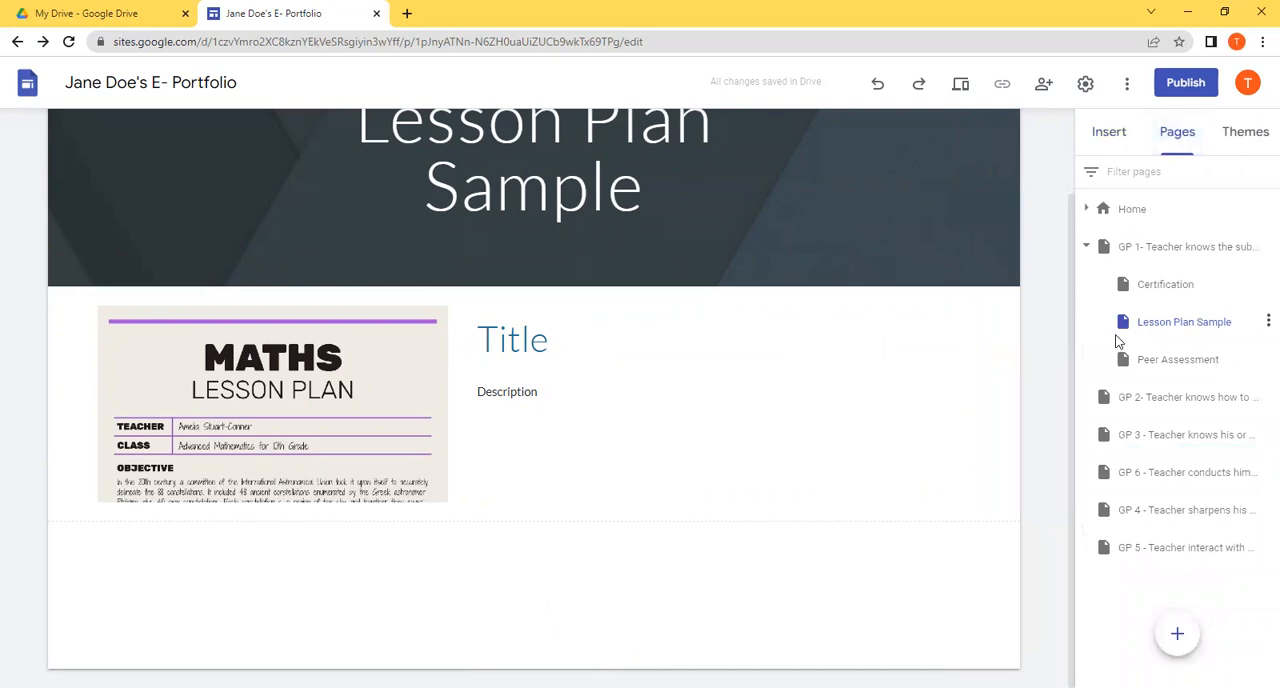
pyautogui.click(1087, 247)
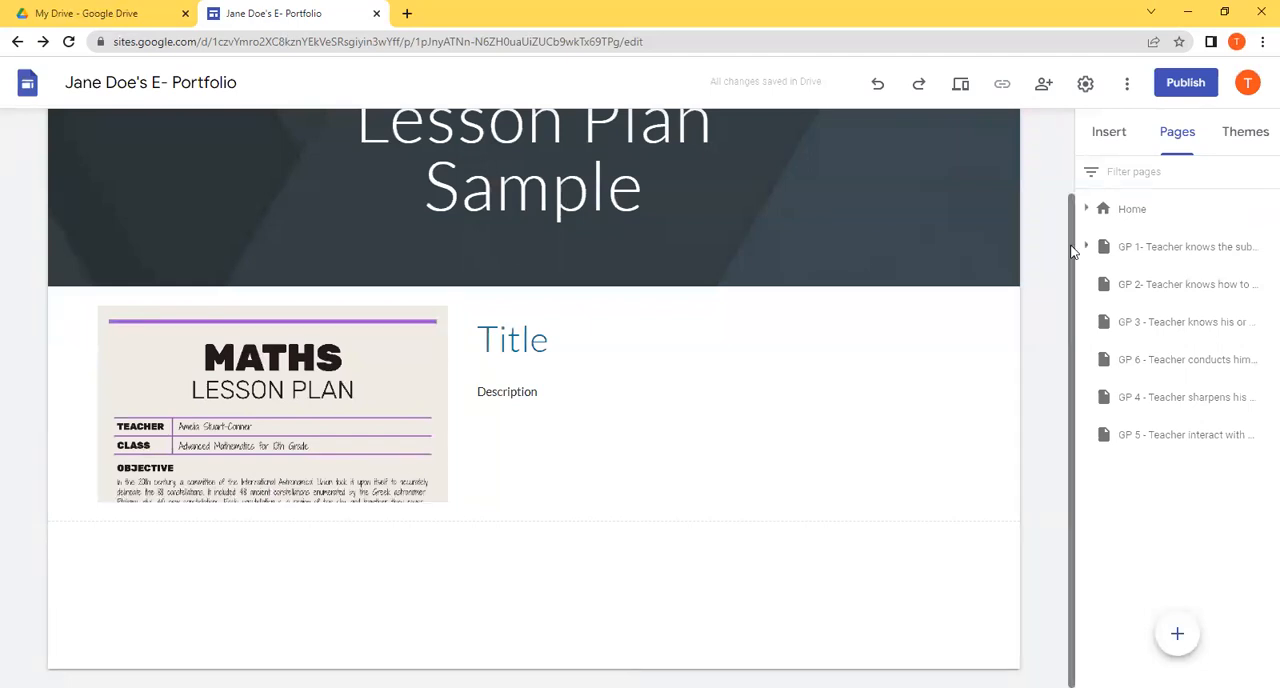
pyautogui.scroll(1, 1074, 250)
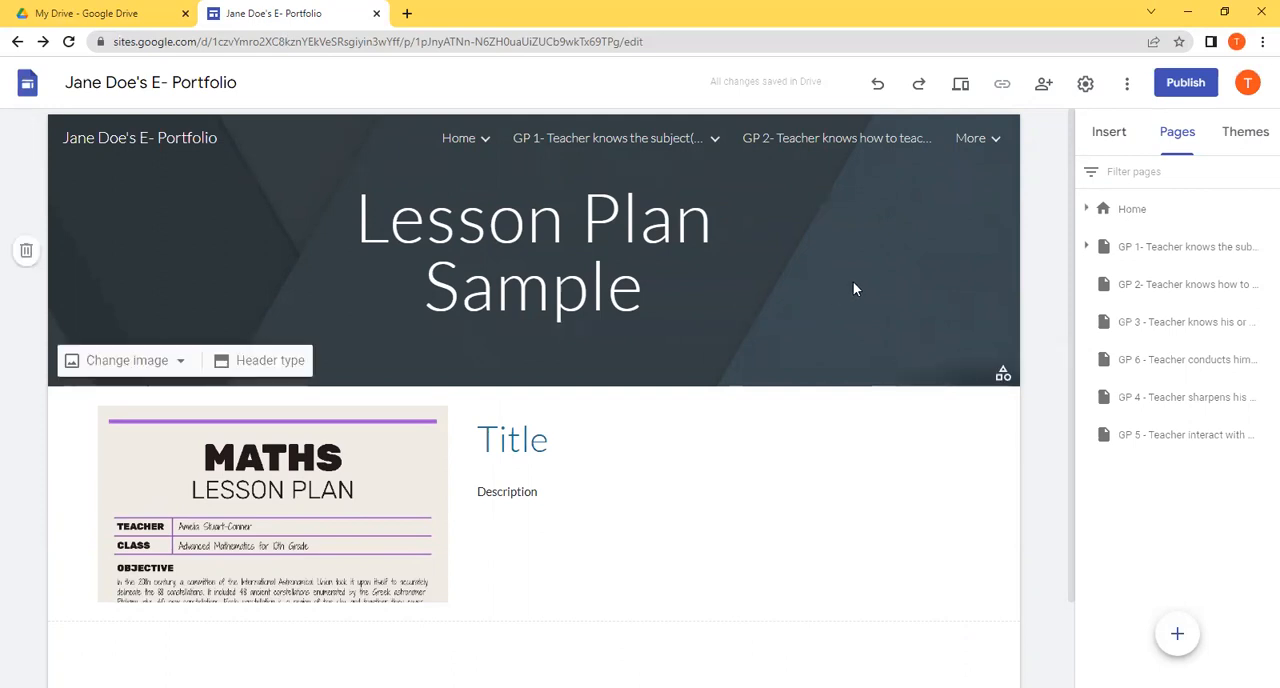
# Step: Open the website postermywall.com in a new browser tab
pyautogui.click(407, 14)
pyautogui.click(296, 8)
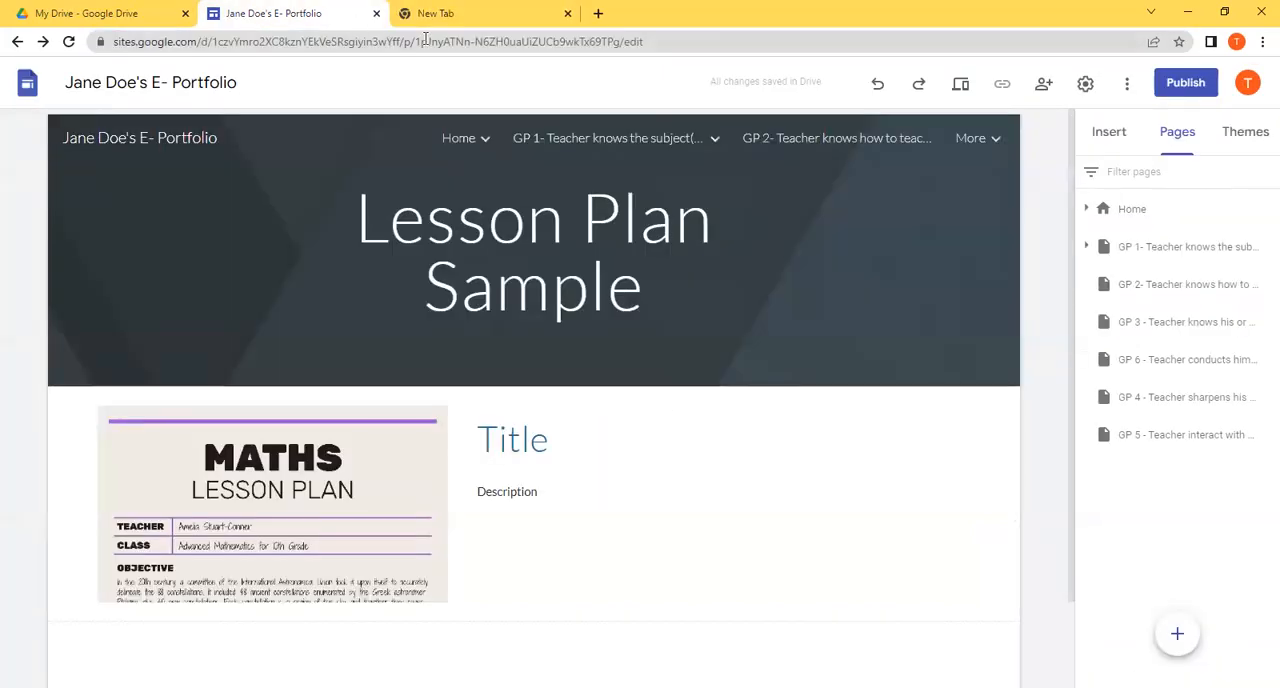
pyautogui.click(447, 13)
pyautogui.click(467, 45)
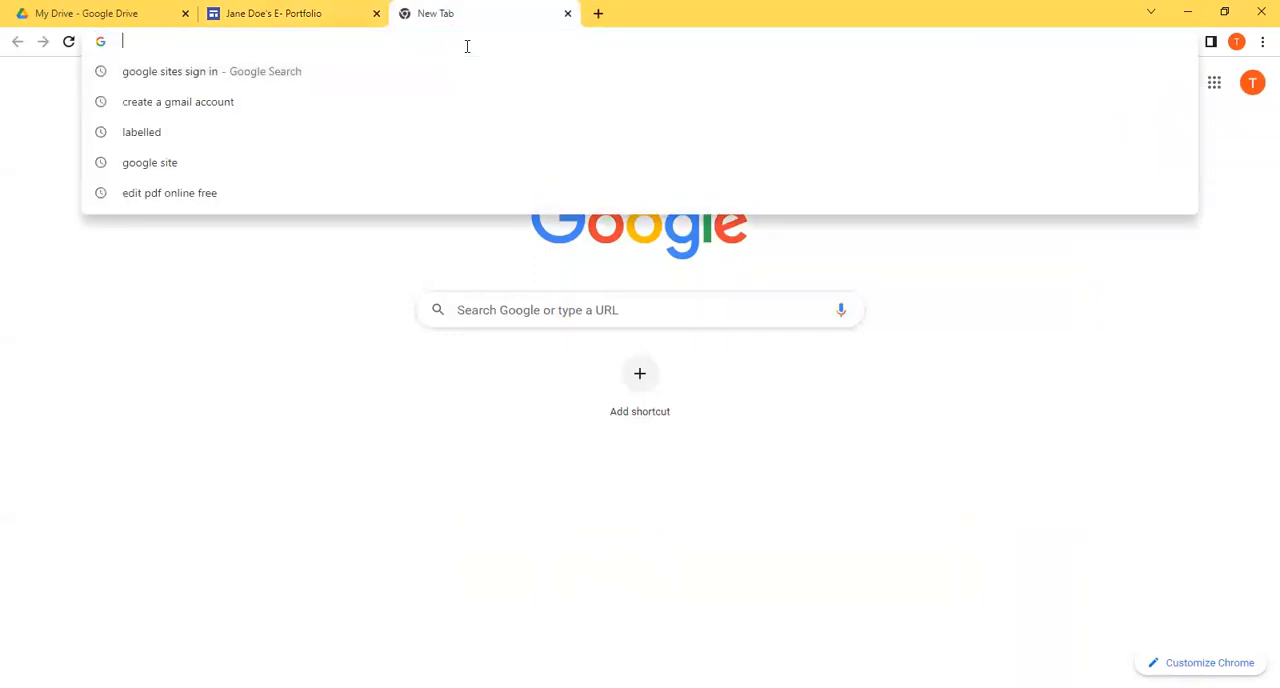
pyautogui.write('poster')
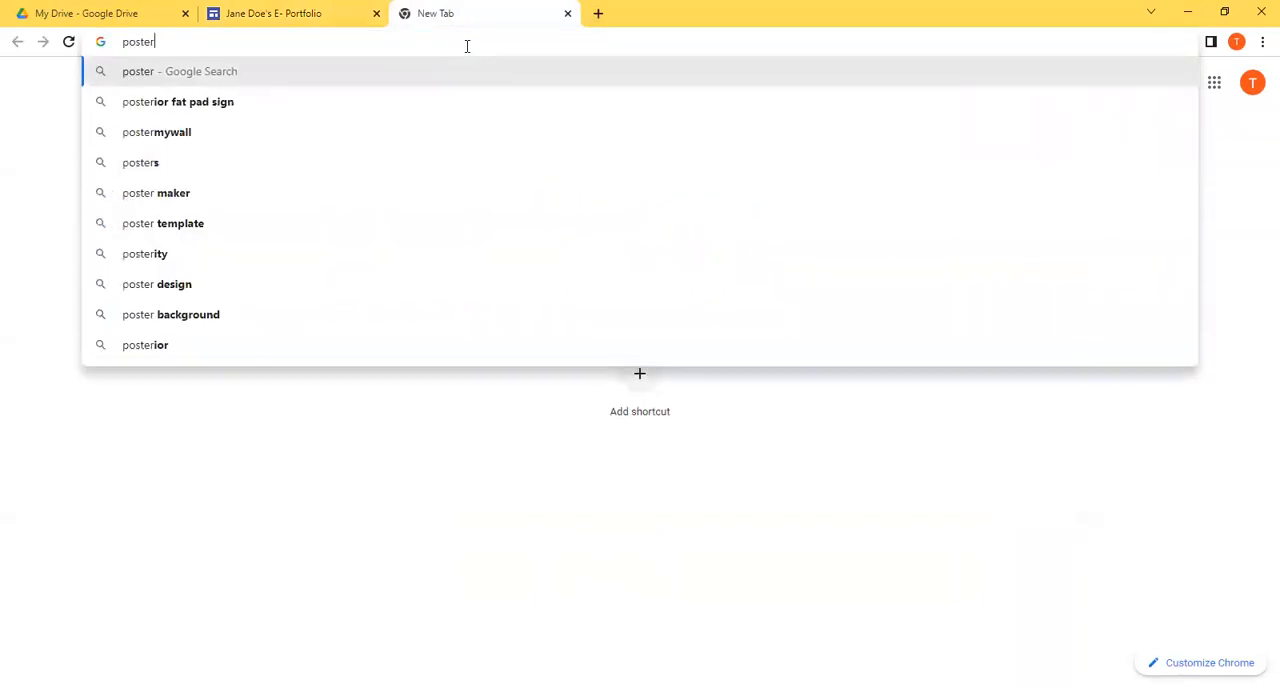
pyautogui.press('Down')
pyautogui.press('Down')
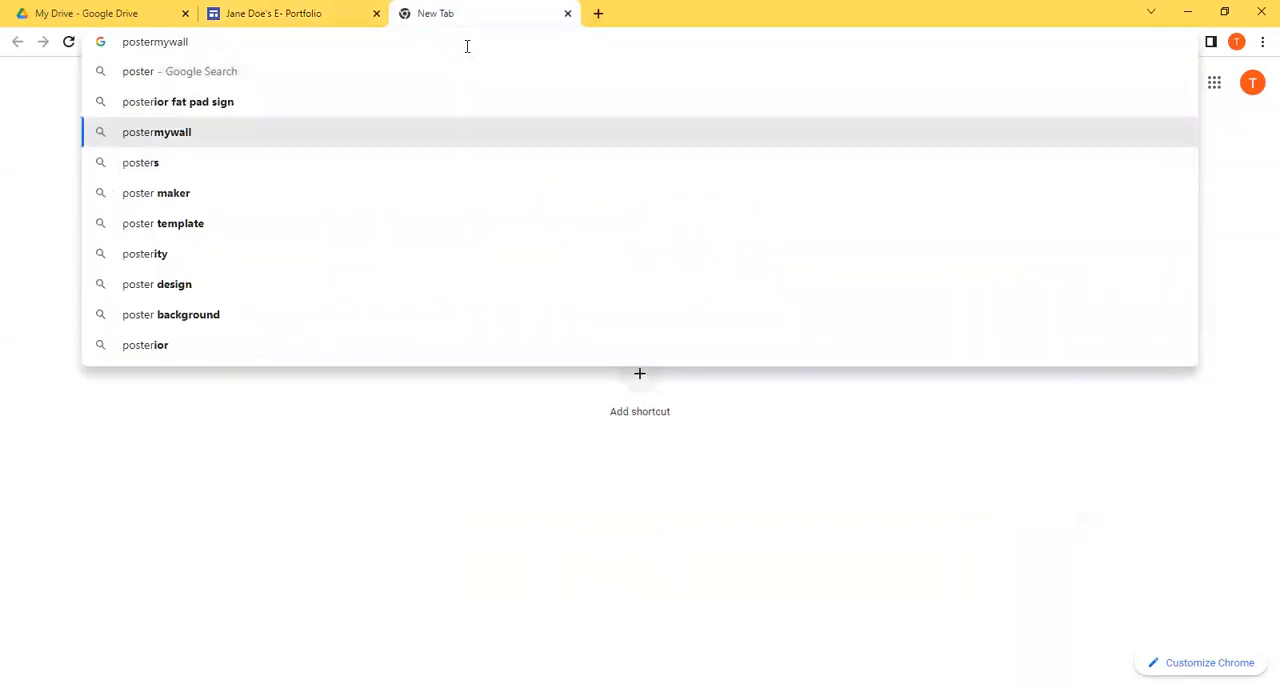
pyautogui.write('.com')
pyautogui.press('Return')
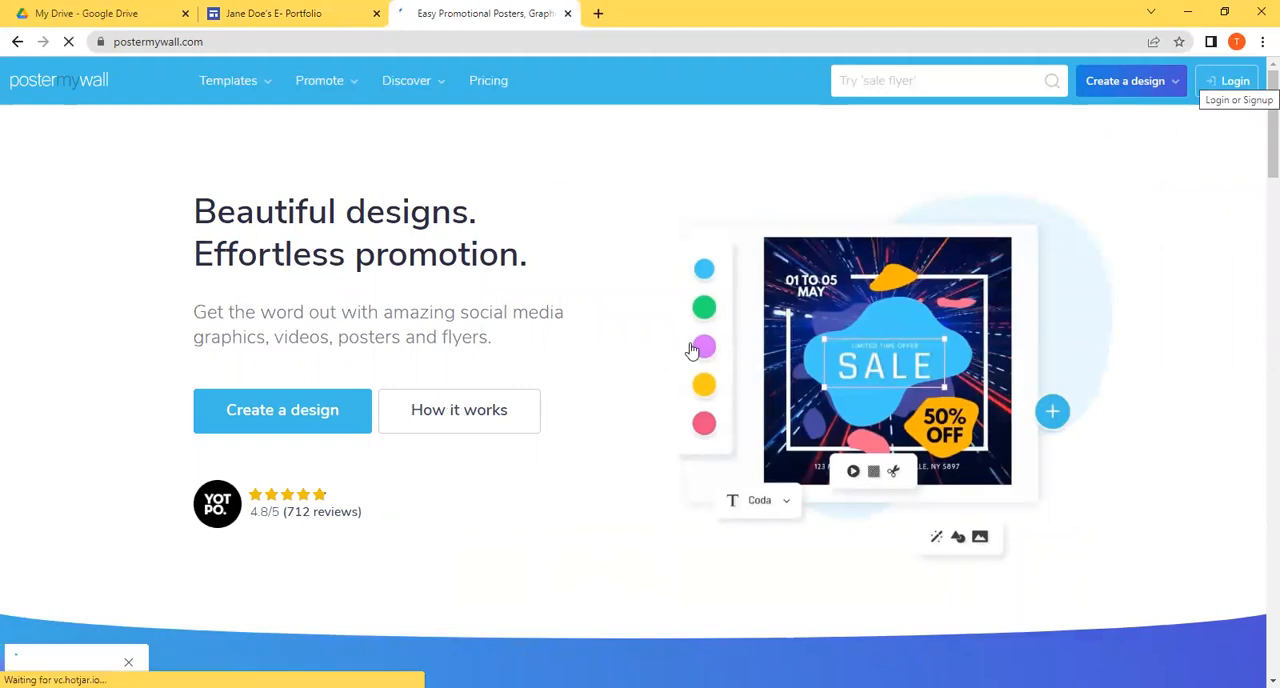
# Step: Log in to PosterMyWall with the Google account and skip the personalization questions
pyautogui.click(1228, 86)
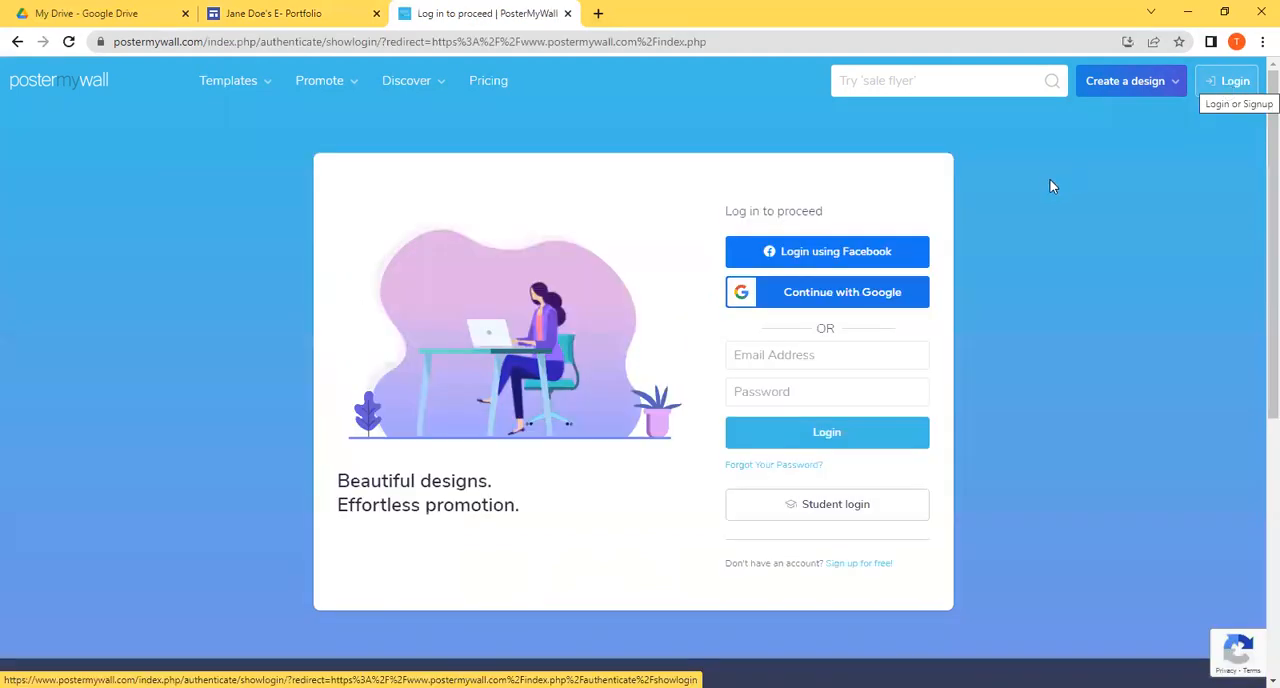
pyautogui.click(885, 292)
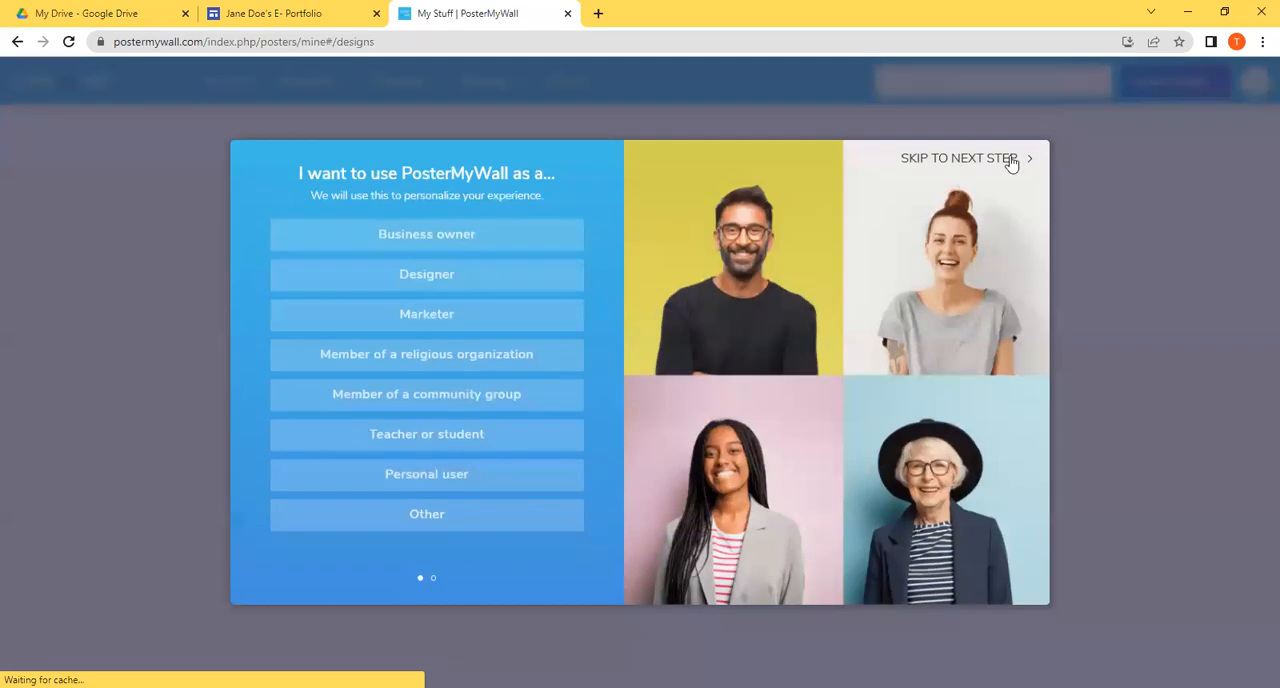
pyautogui.click(1011, 162)
pyautogui.click(1006, 197)
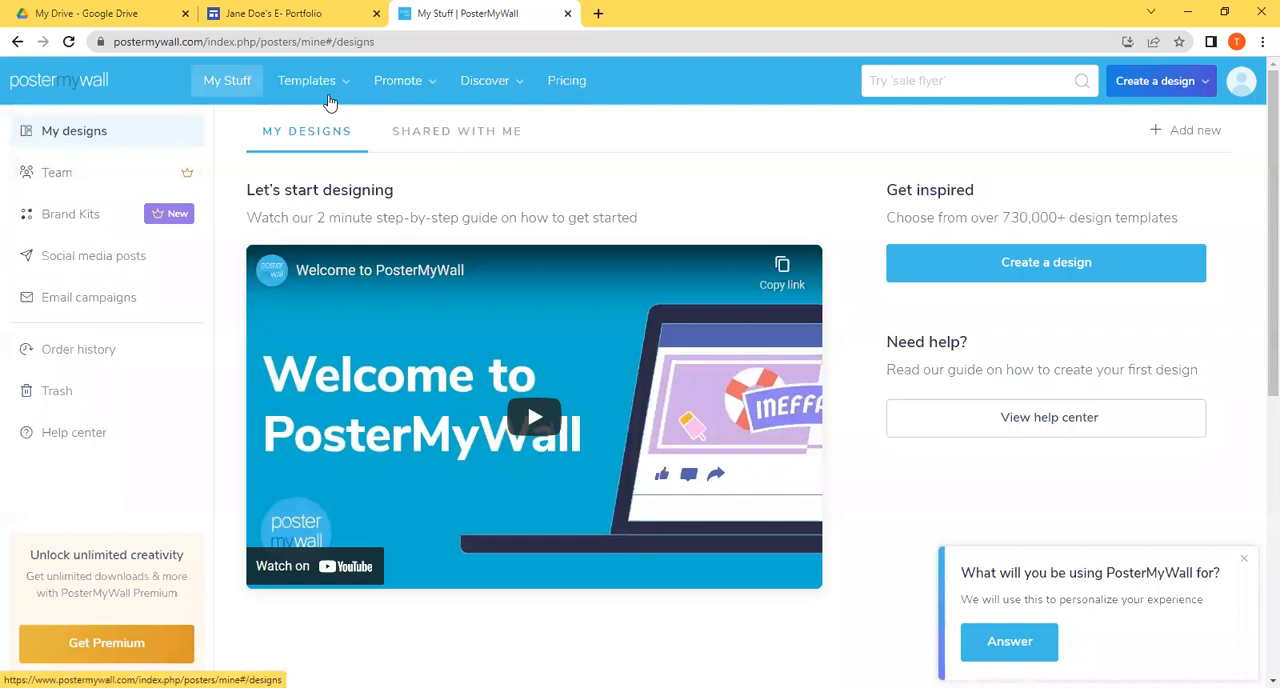
# Step: Search the PosterMyWall templates for "banner", restrict the results to image templates, and browse them
pyautogui.click(920, 79)
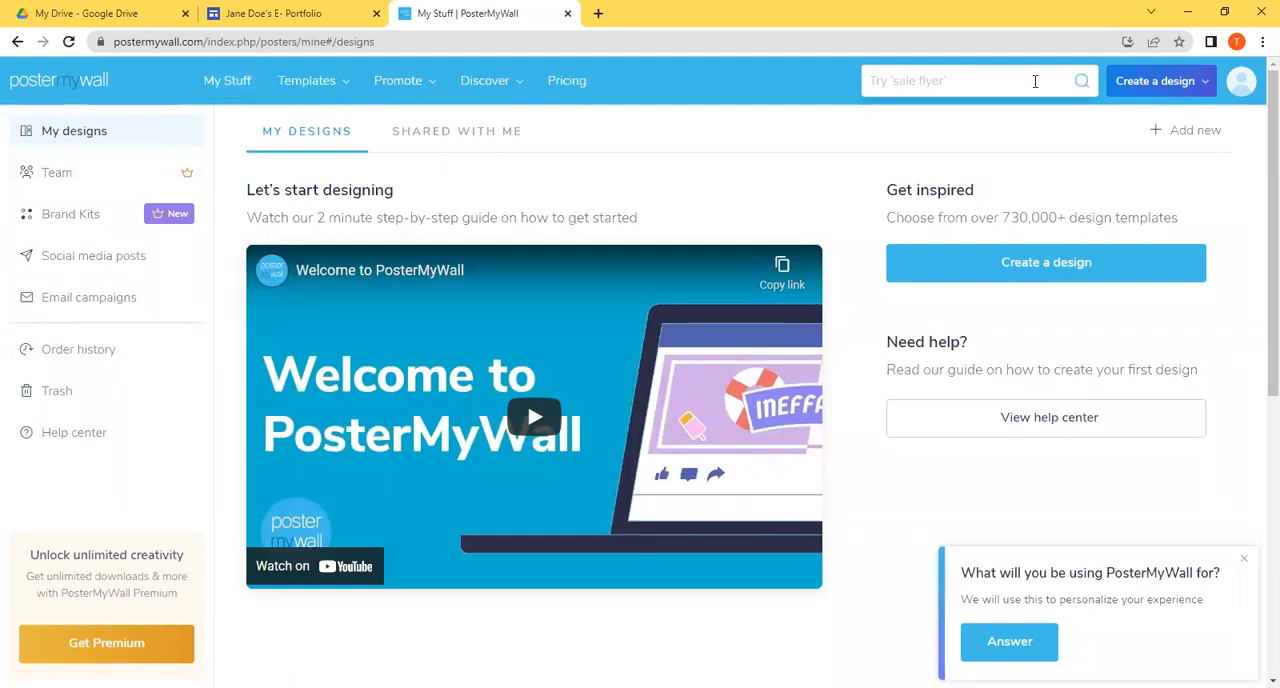
pyautogui.write('bane')
pyautogui.press('BackSpace')
pyautogui.write('ner')
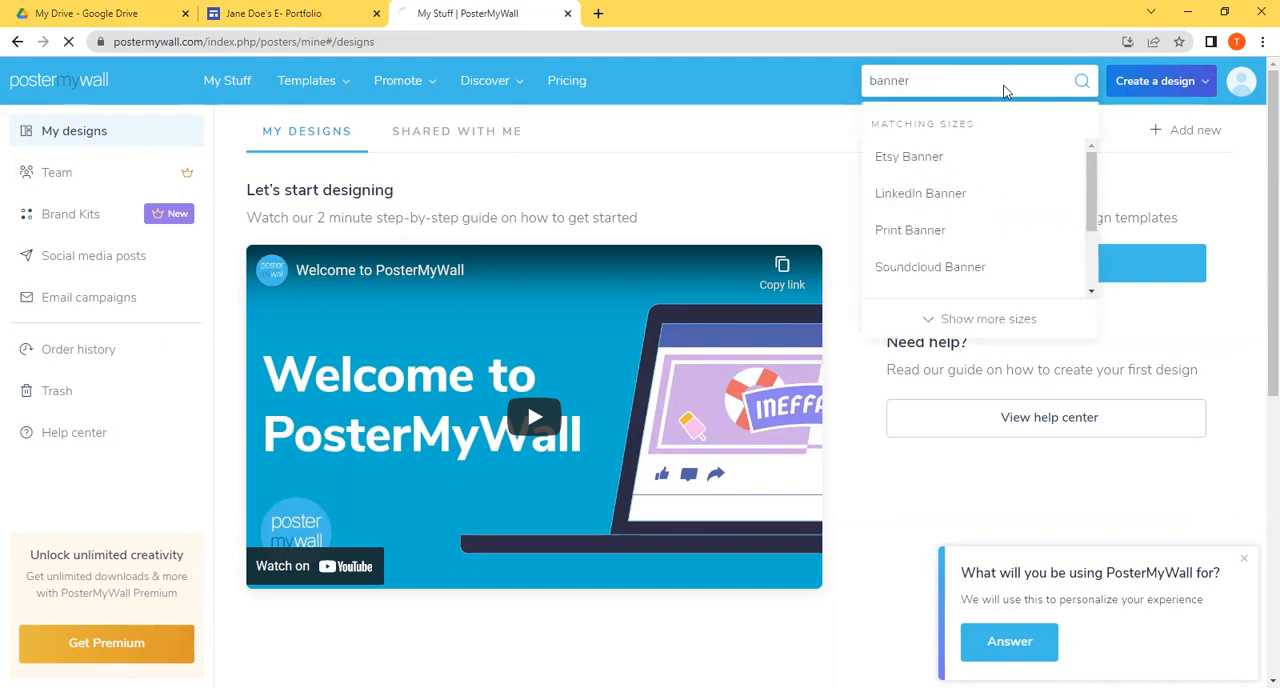
pyautogui.press('Return')
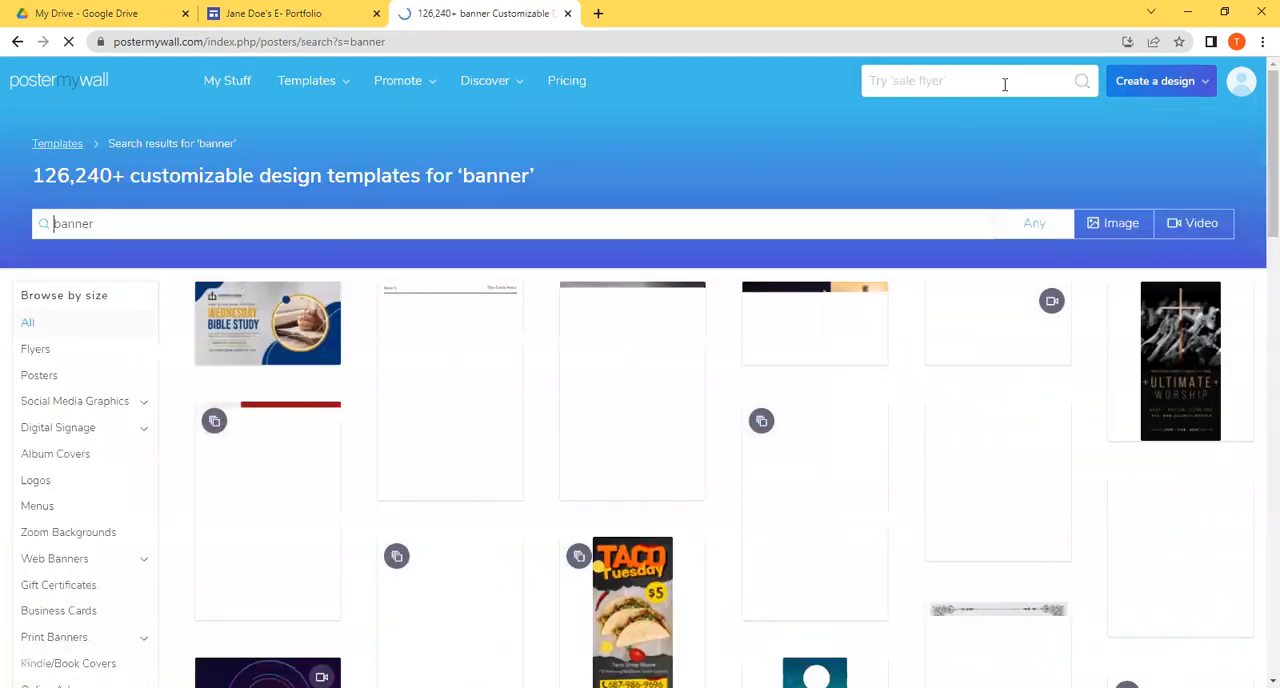
pyautogui.click(1130, 228)
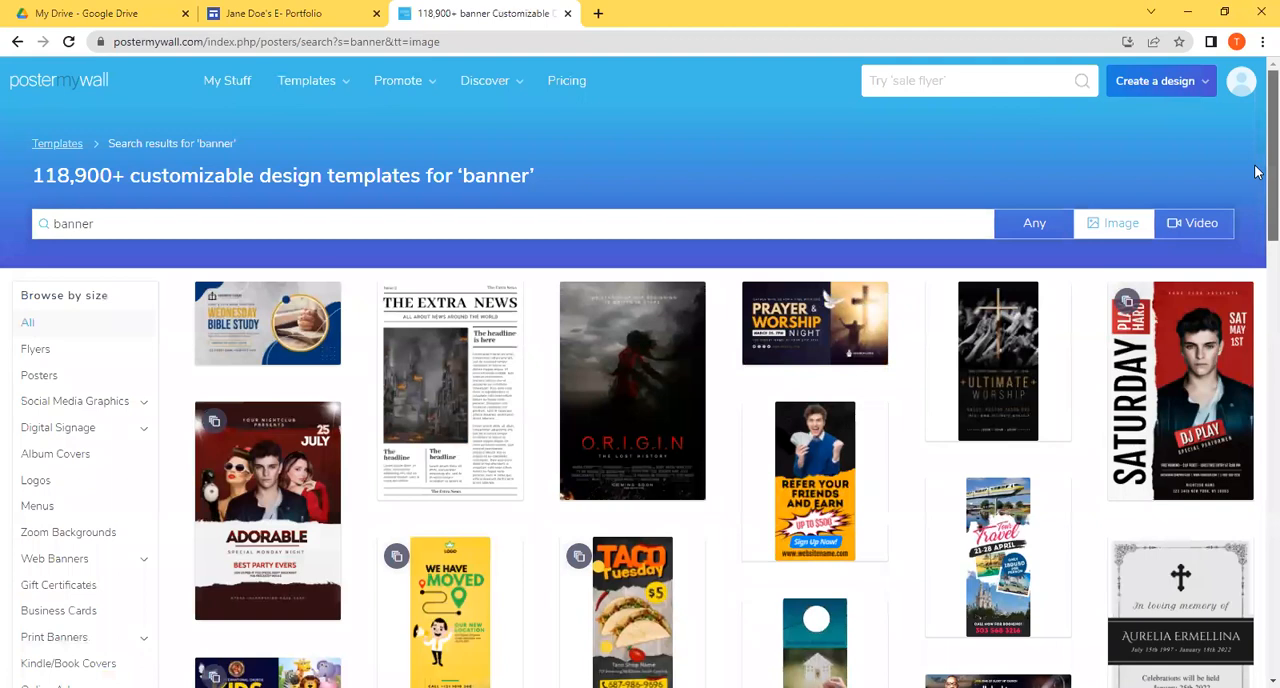
pyautogui.moveTo(1272, 184); pyautogui.dragTo(1270, 285)
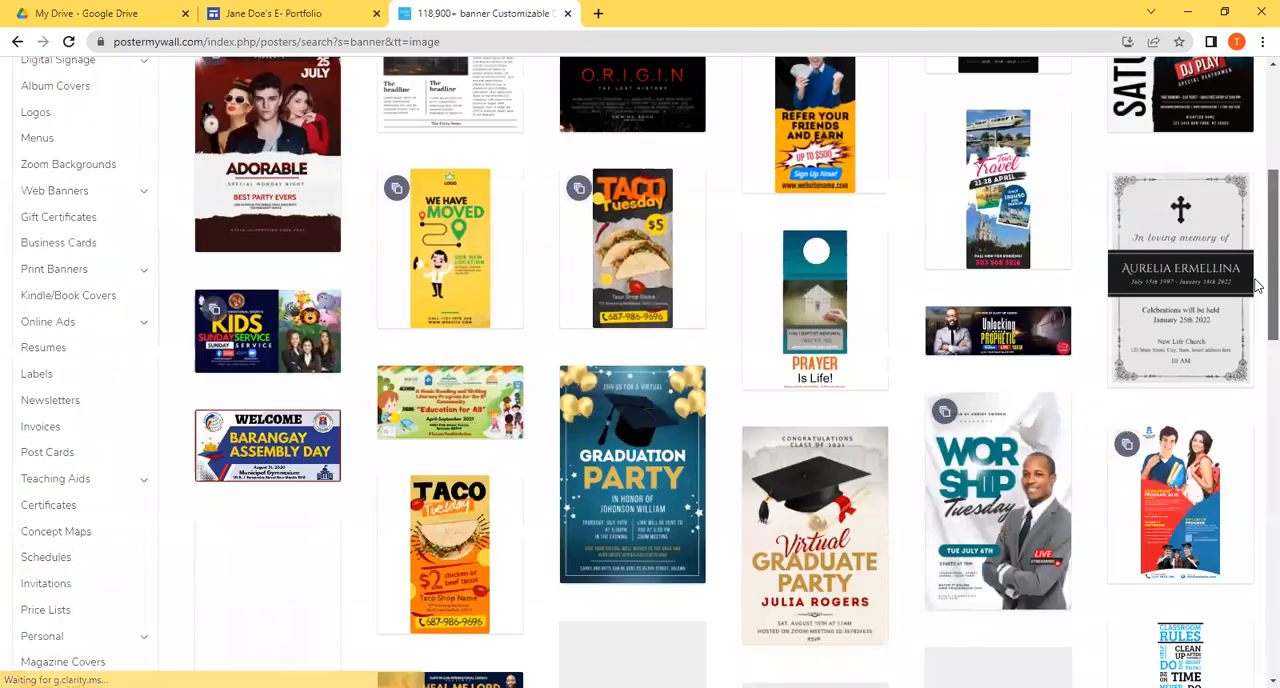
# Step: Narrow the template search to "pink banner"
pyautogui.scroll(-3, 1258, 330)
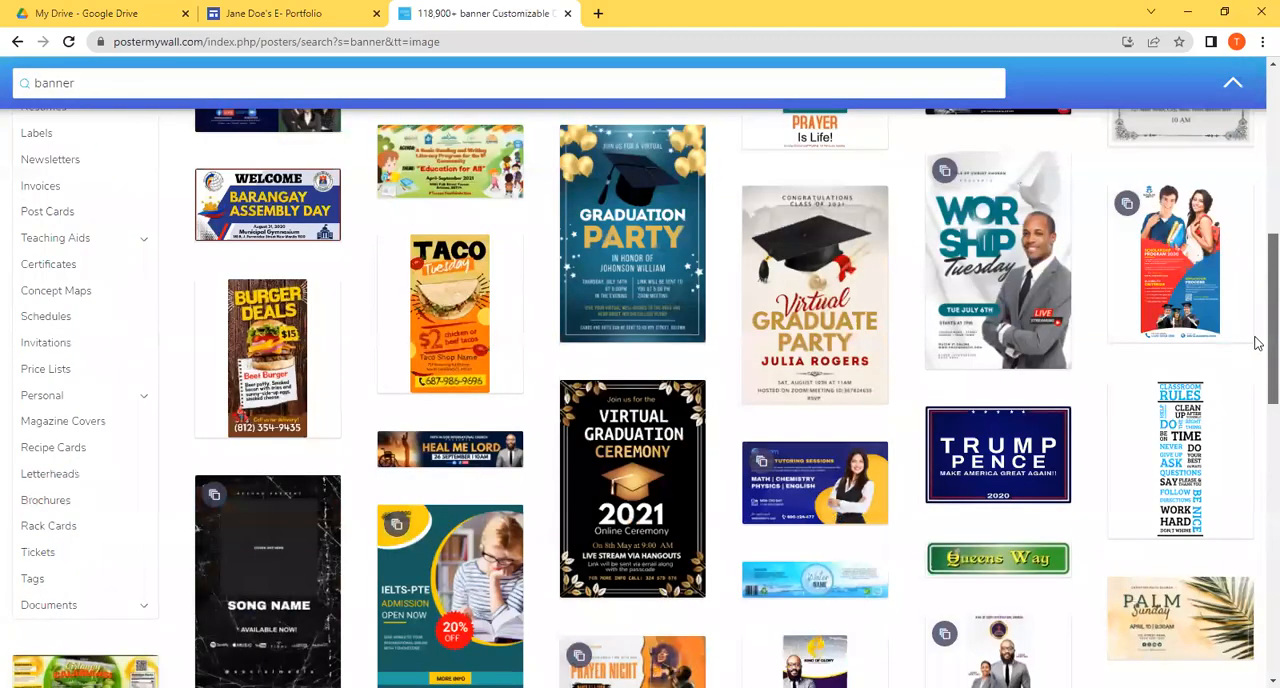
pyautogui.scroll(-1, 1258, 343)
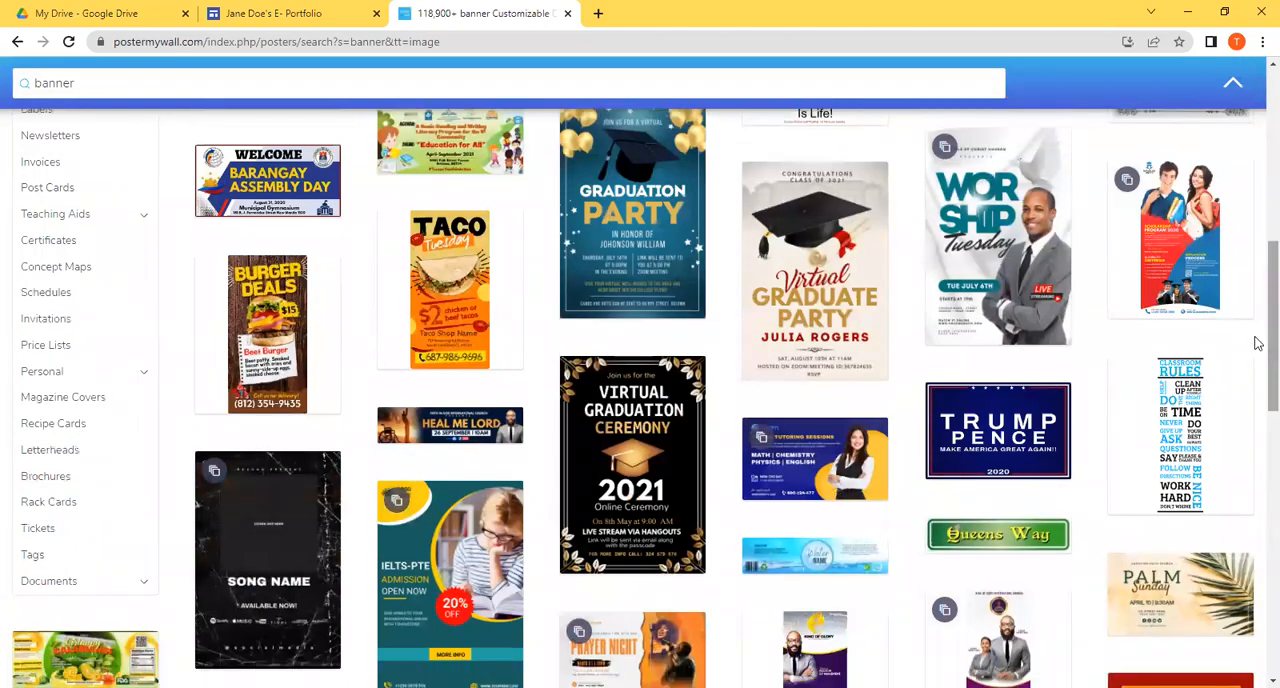
pyautogui.scroll(-2, 1258, 446)
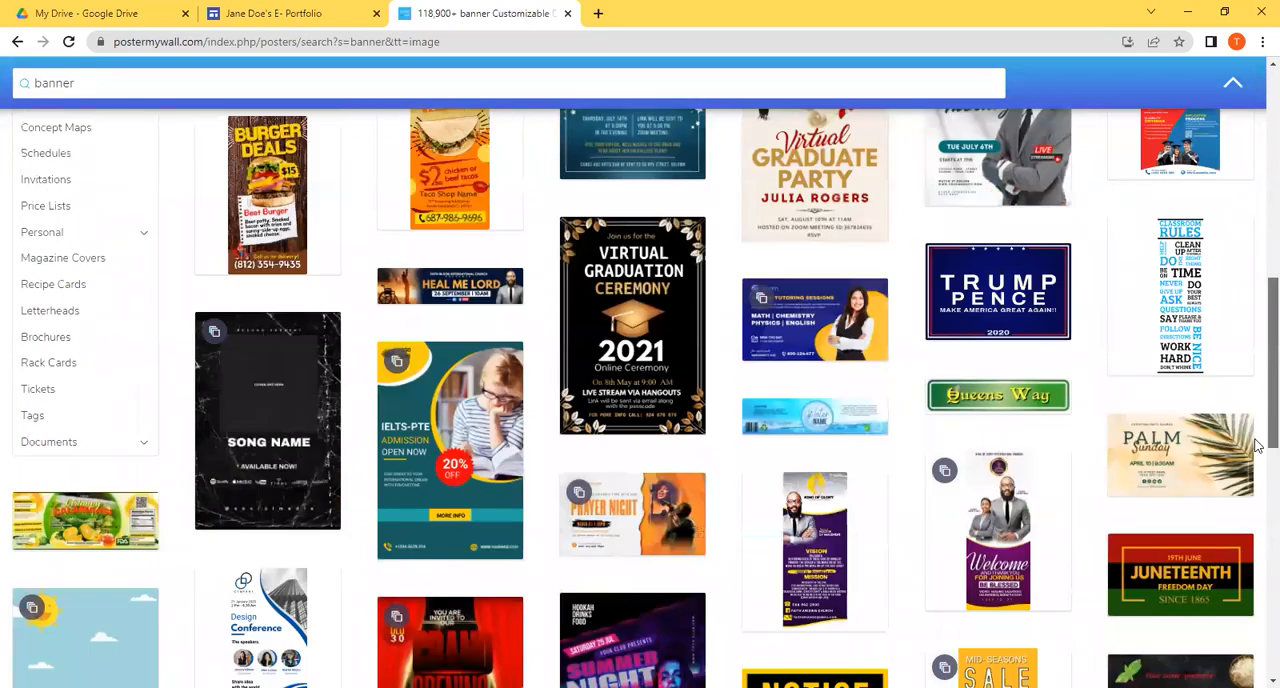
pyautogui.scroll(-3, 1258, 446)
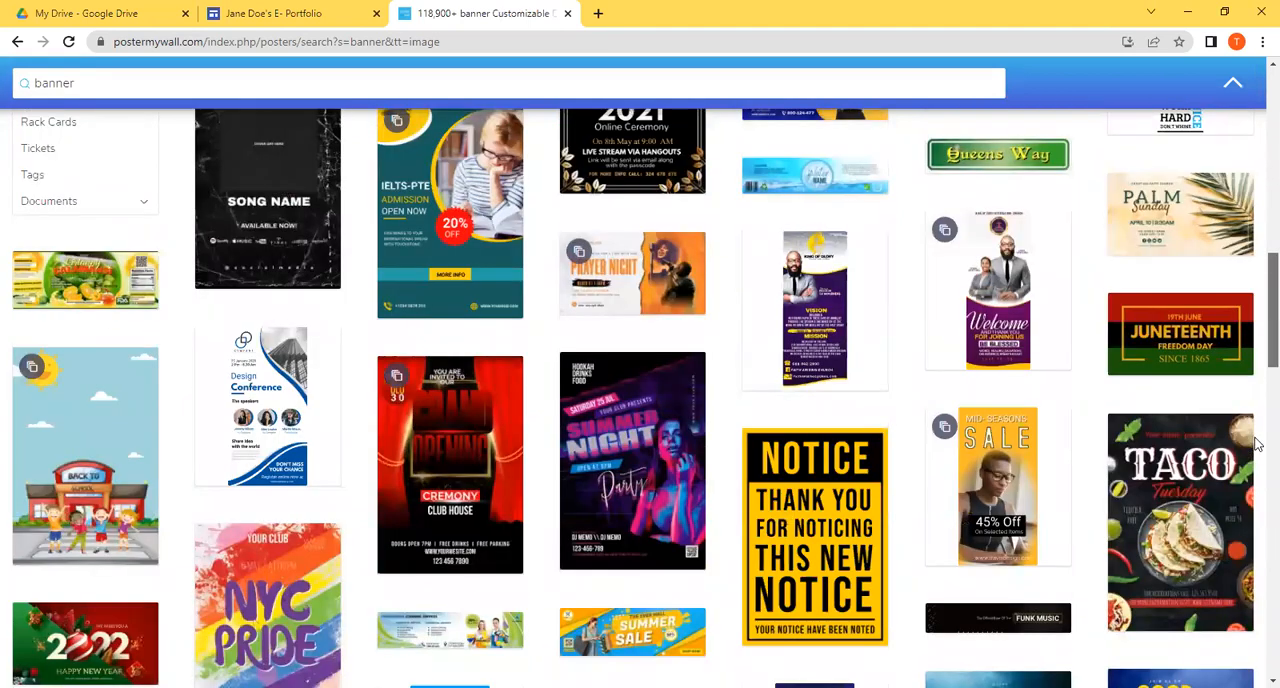
pyautogui.scroll(-2, 1258, 446)
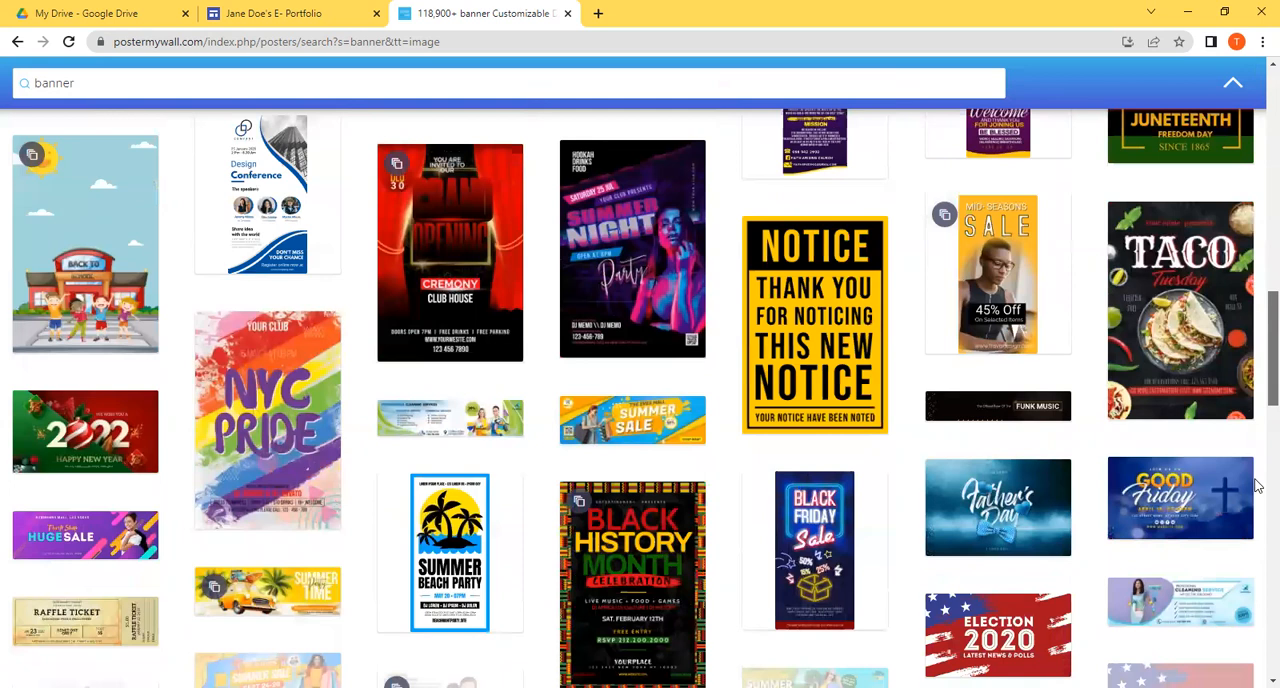
pyautogui.scroll(-1, 1258, 487)
pyautogui.click(119, 86)
pyautogui.press('Home')
pyautogui.write('pink')
pyautogui.press('Return')
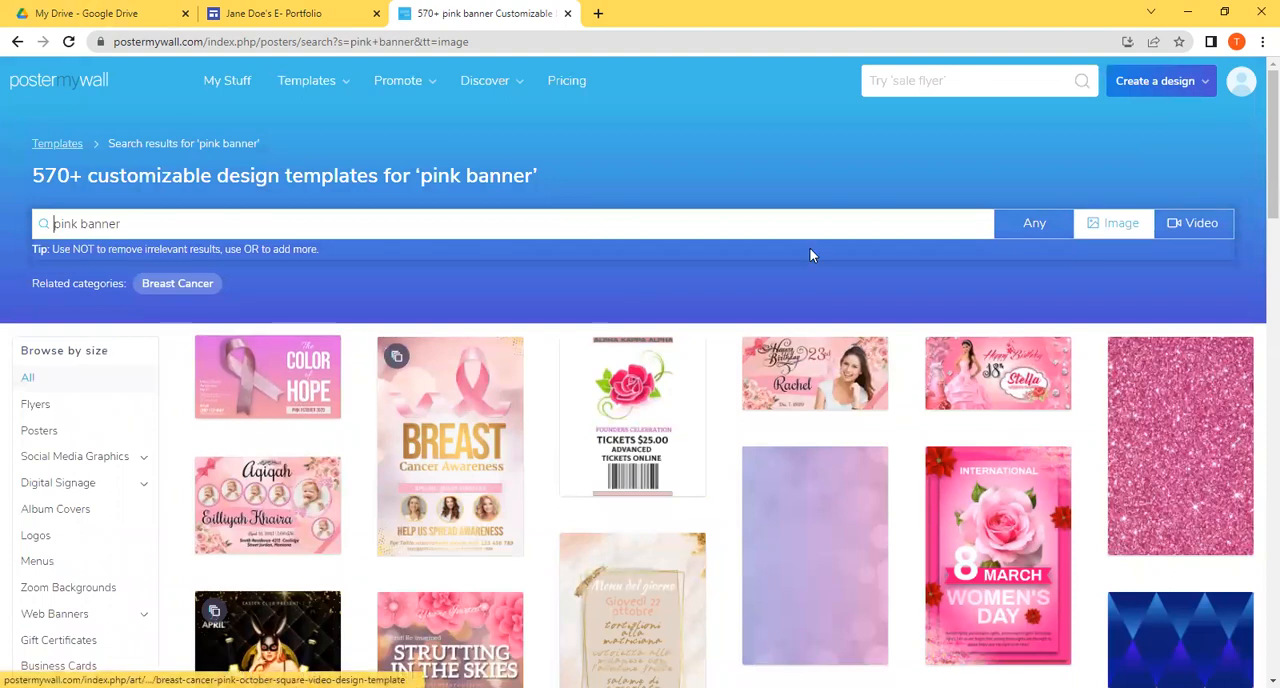
# Step: Open the pink "The Color of Hope" blog header template for editing and get past the Brand Kit introduction
pyautogui.scroll(-4, 1257, 200)
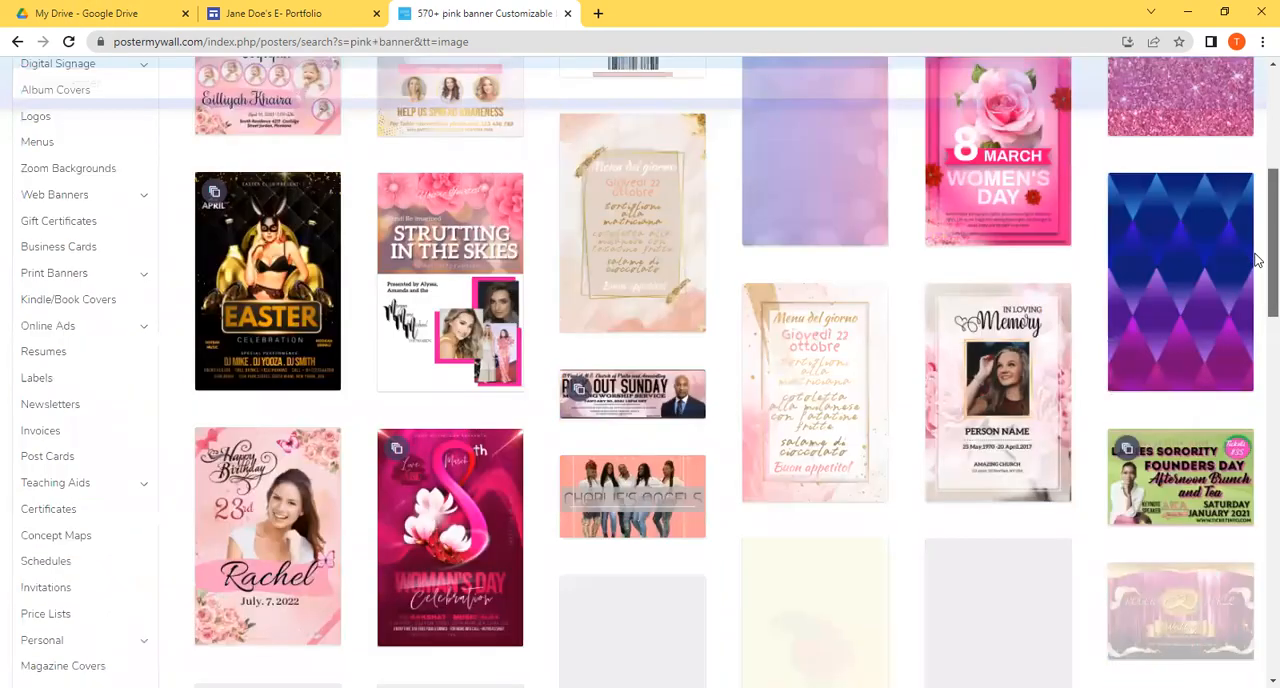
pyautogui.scroll(4, 1257, 260)
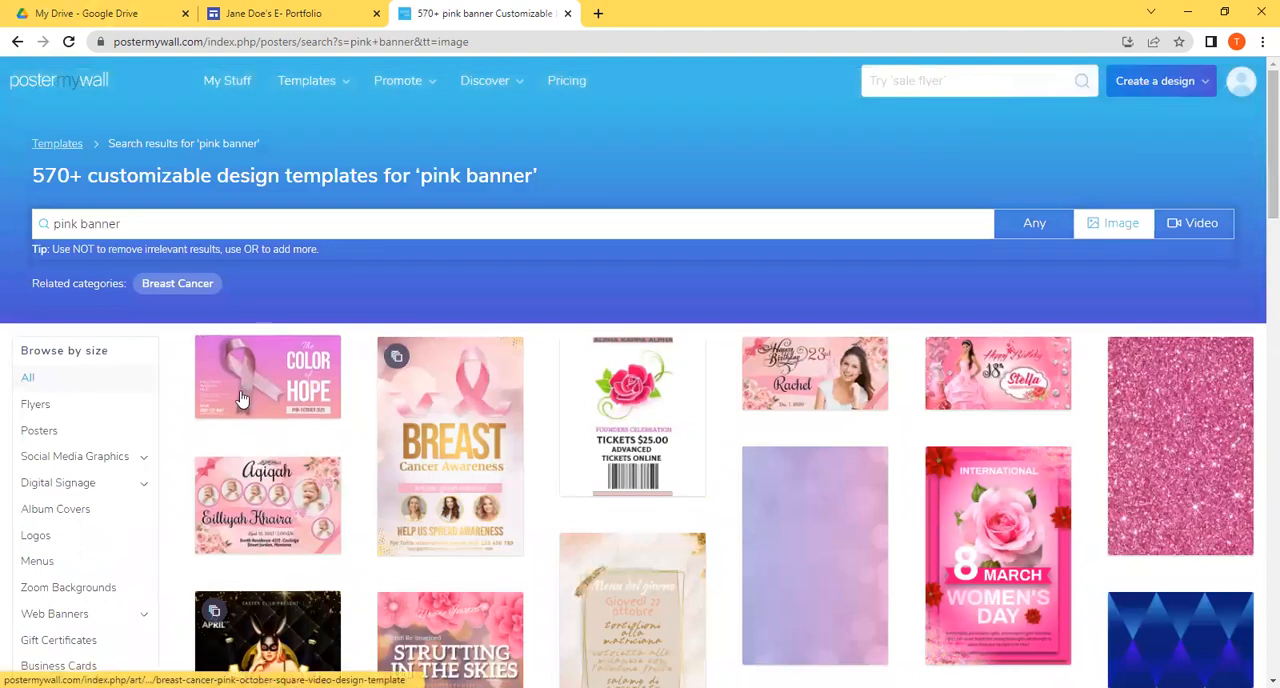
pyautogui.click(251, 376)
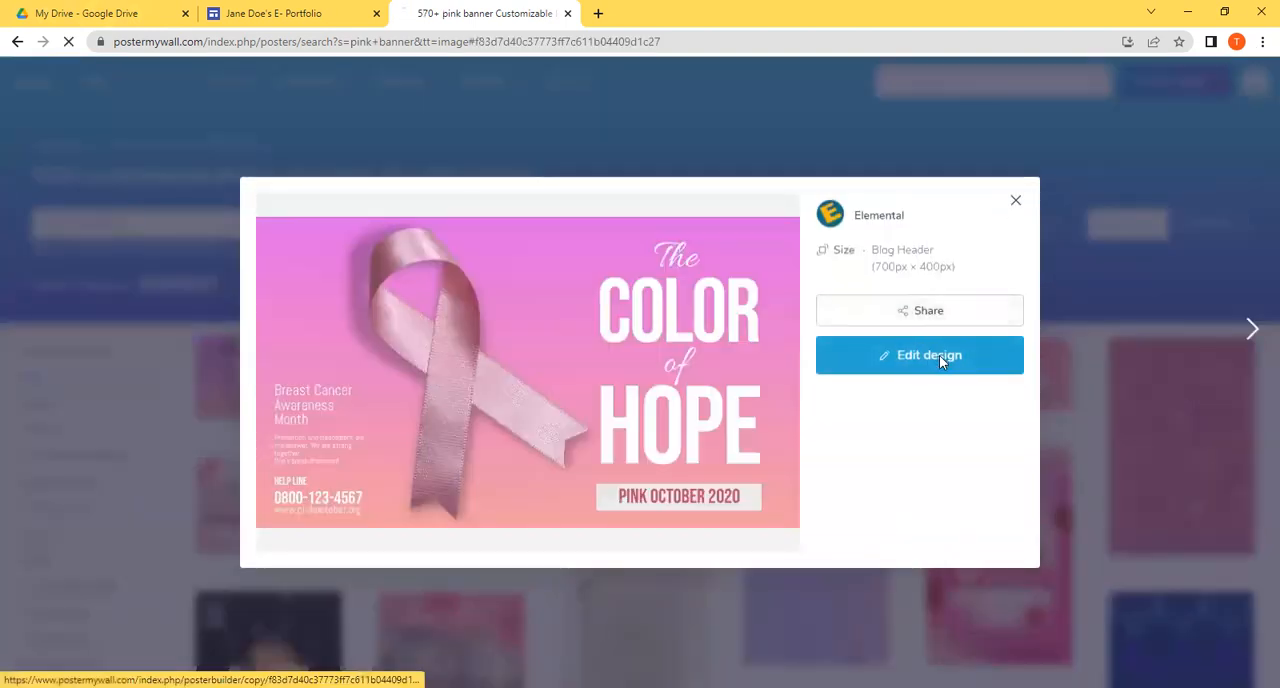
pyautogui.click(939, 357)
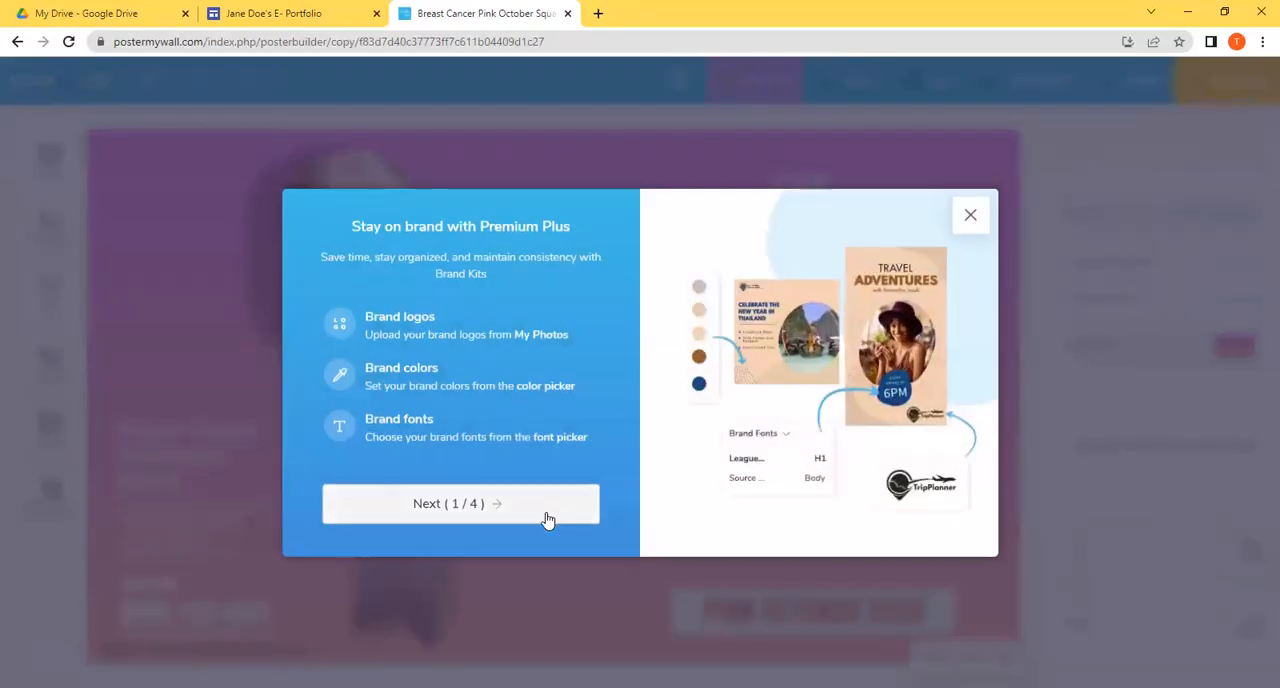
pyautogui.click(548, 518)
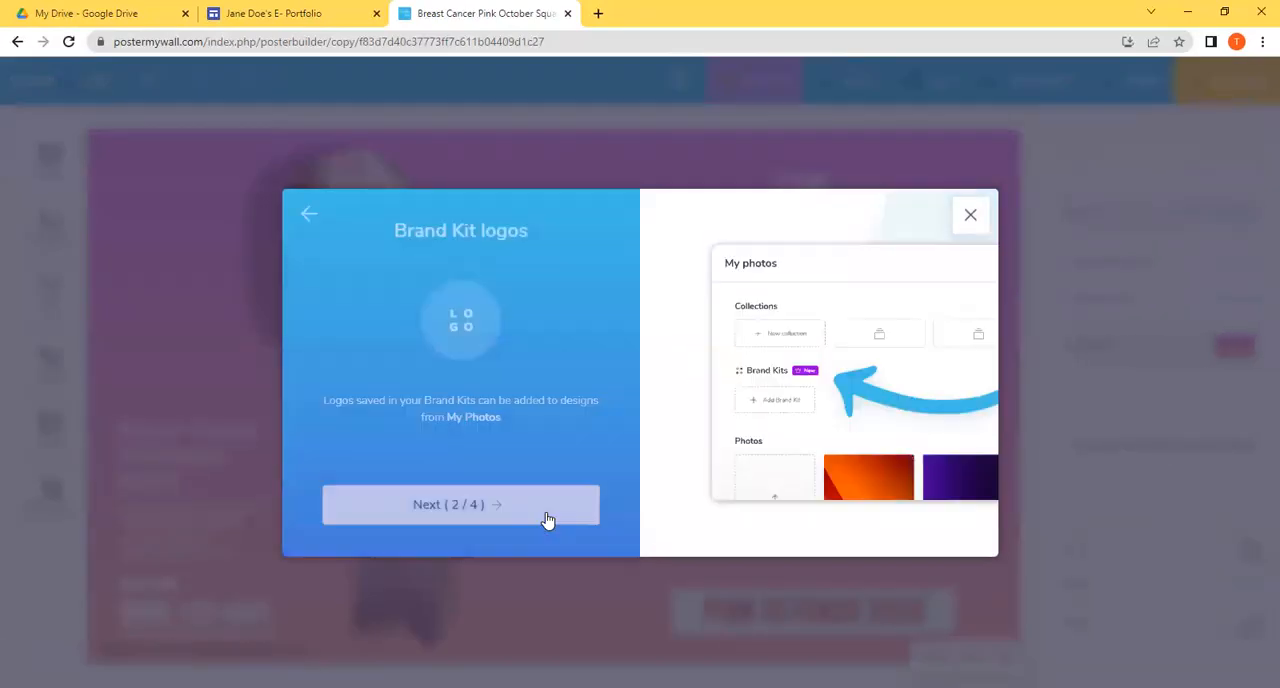
pyautogui.click(548, 518)
pyautogui.click(548, 518)
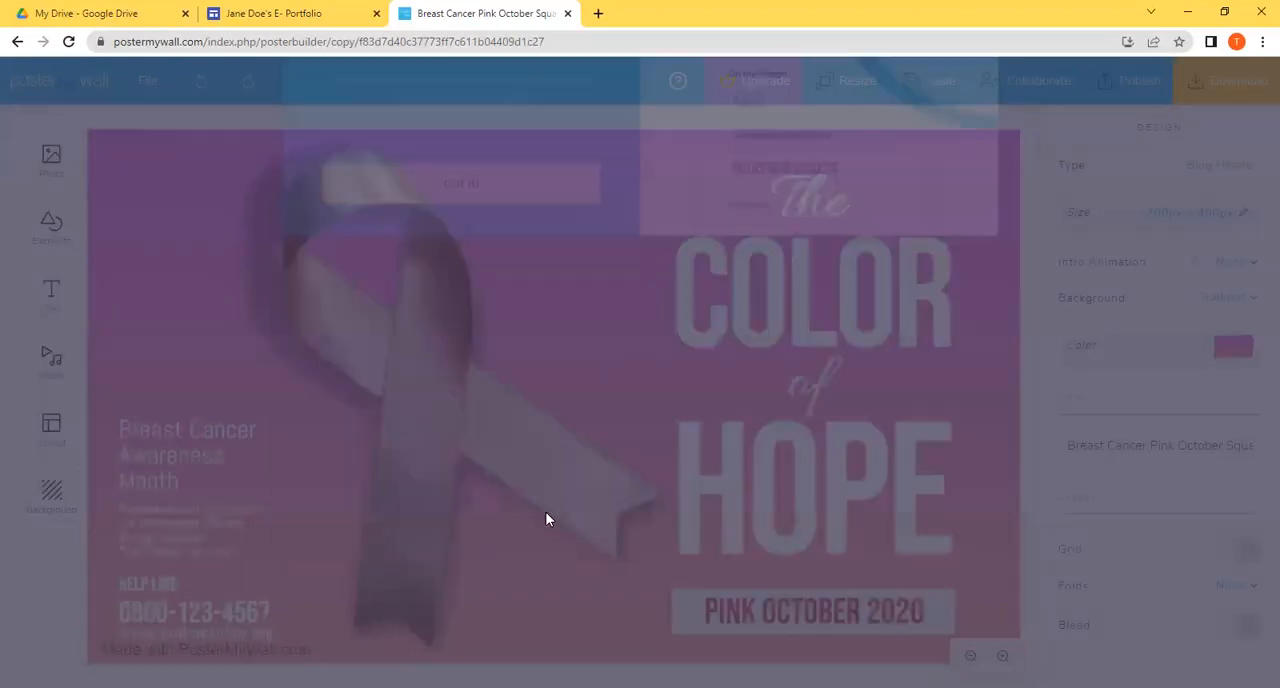
# Step: Delete the ribbon image and replace the script word "The" with "E -Portfolio"
pyautogui.click(488, 382)
pyautogui.press('Delete')
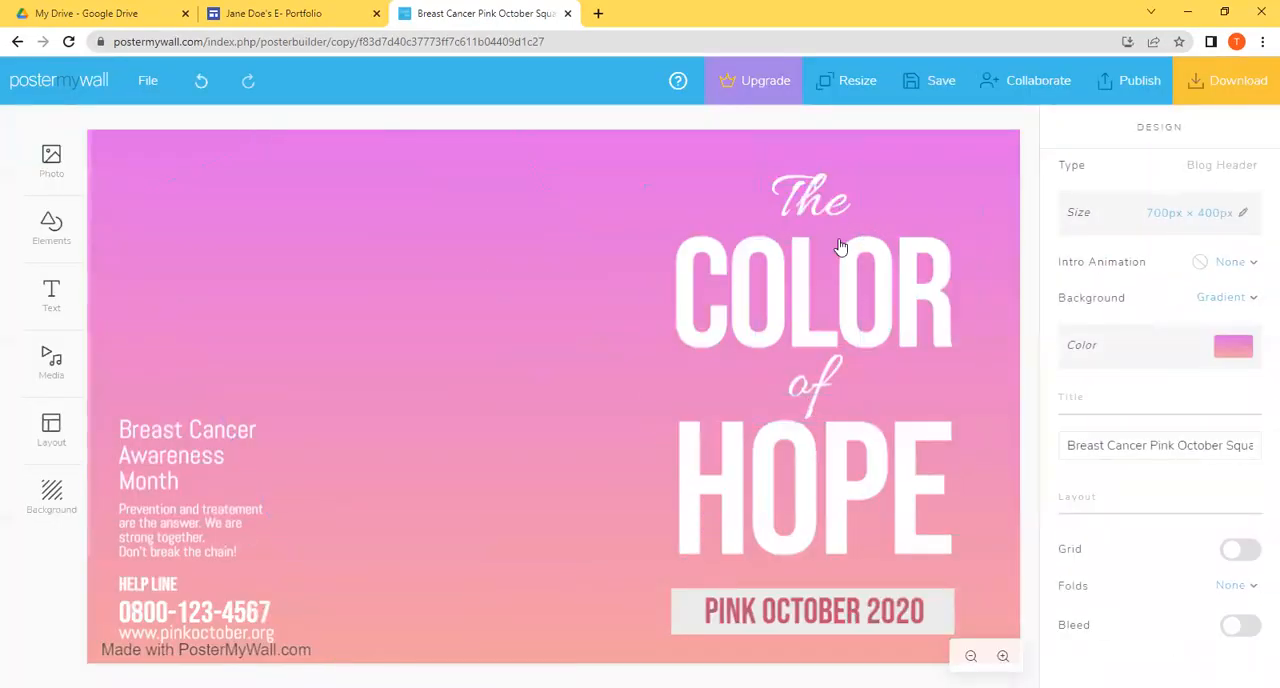
pyautogui.doubleClick(838, 200)
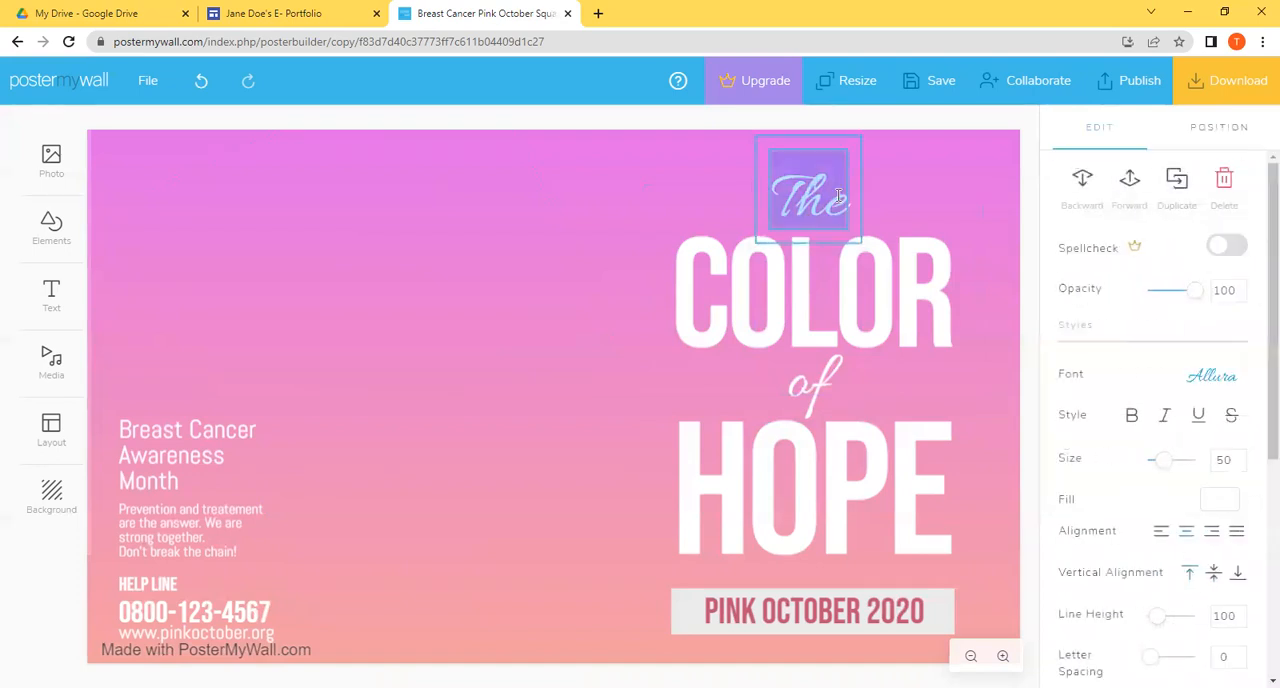
pyautogui.write('E')
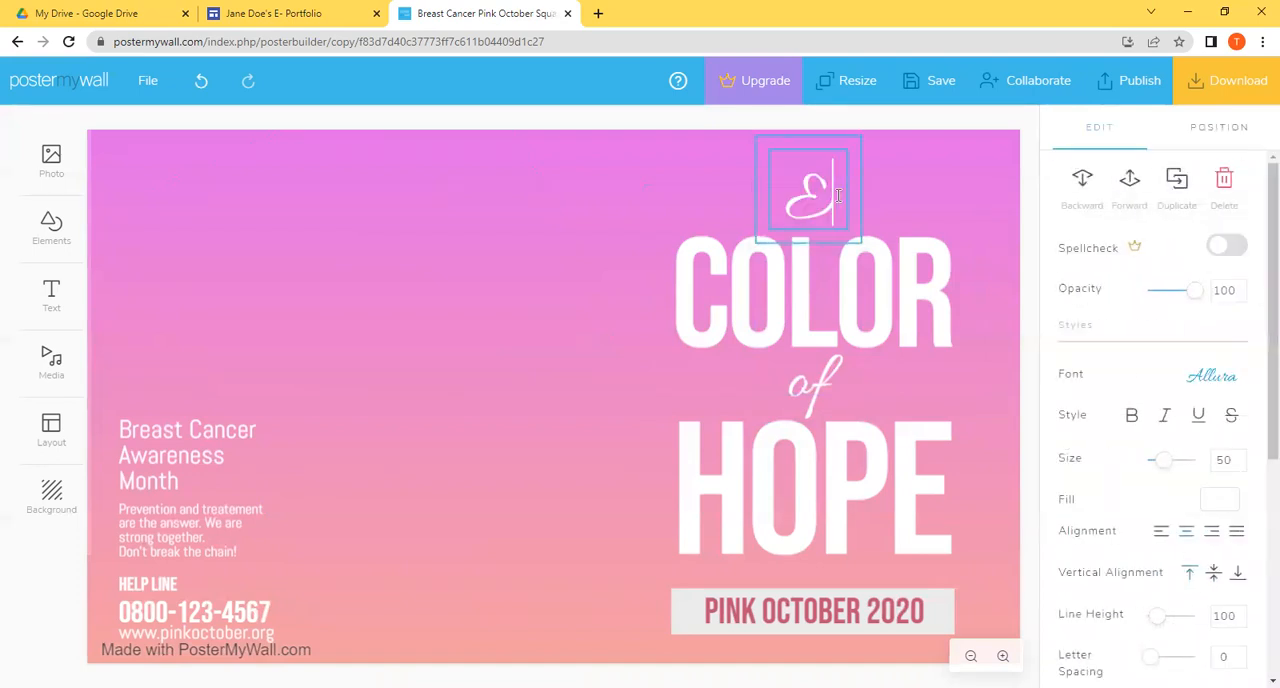
pyautogui.write(' Po')
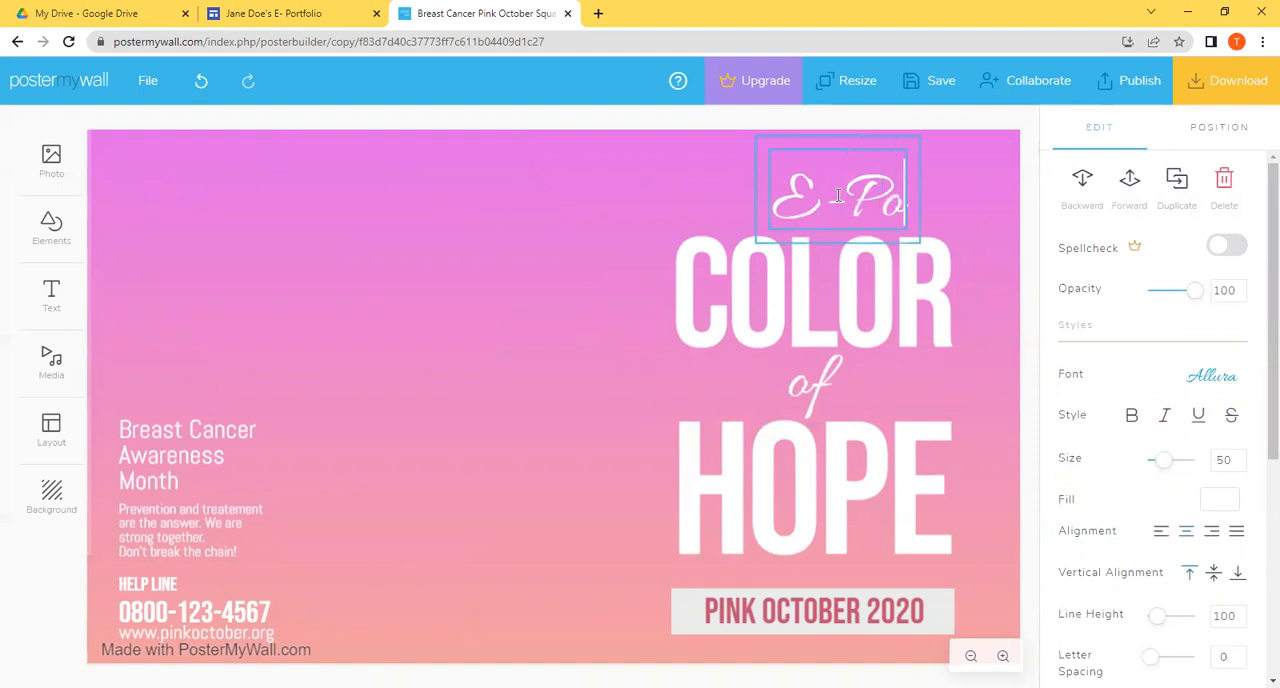
pyautogui.write('rtfolio')
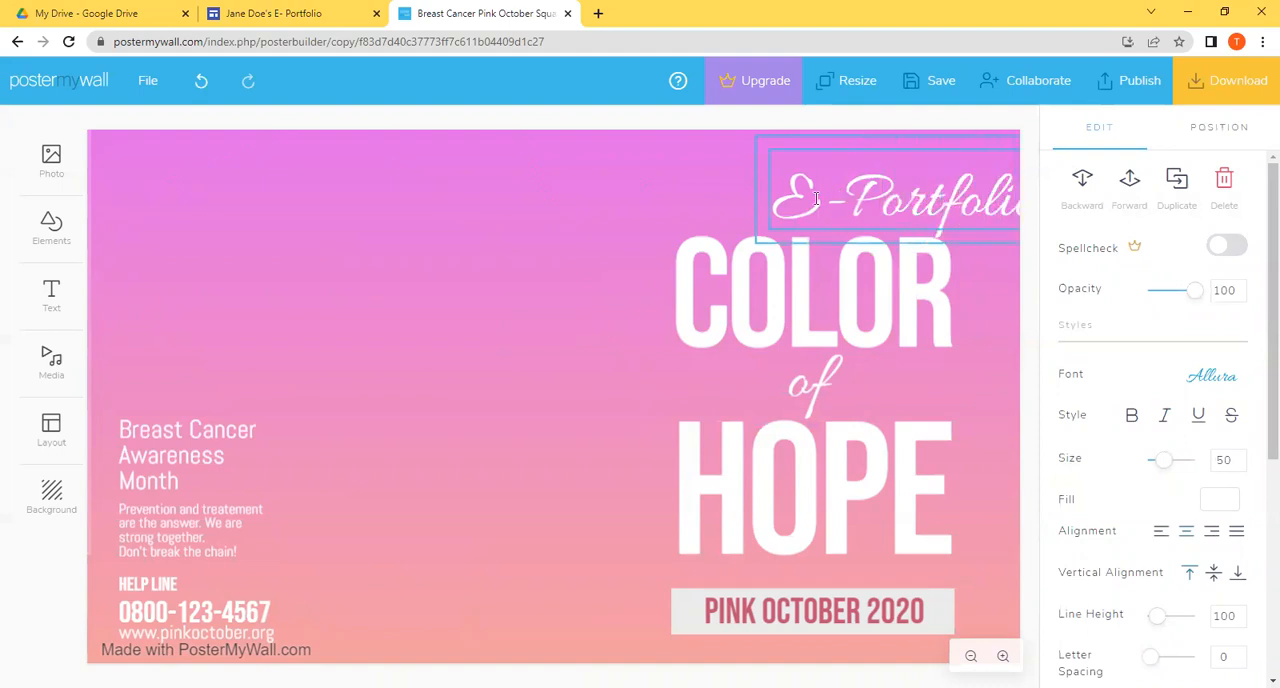
# Step: Move the "E -Portfolio" text to the upper middle of the design and place the word "of" beside it
pyautogui.click(709, 306)
pyautogui.moveTo(943, 195); pyautogui.dragTo(566, 215)
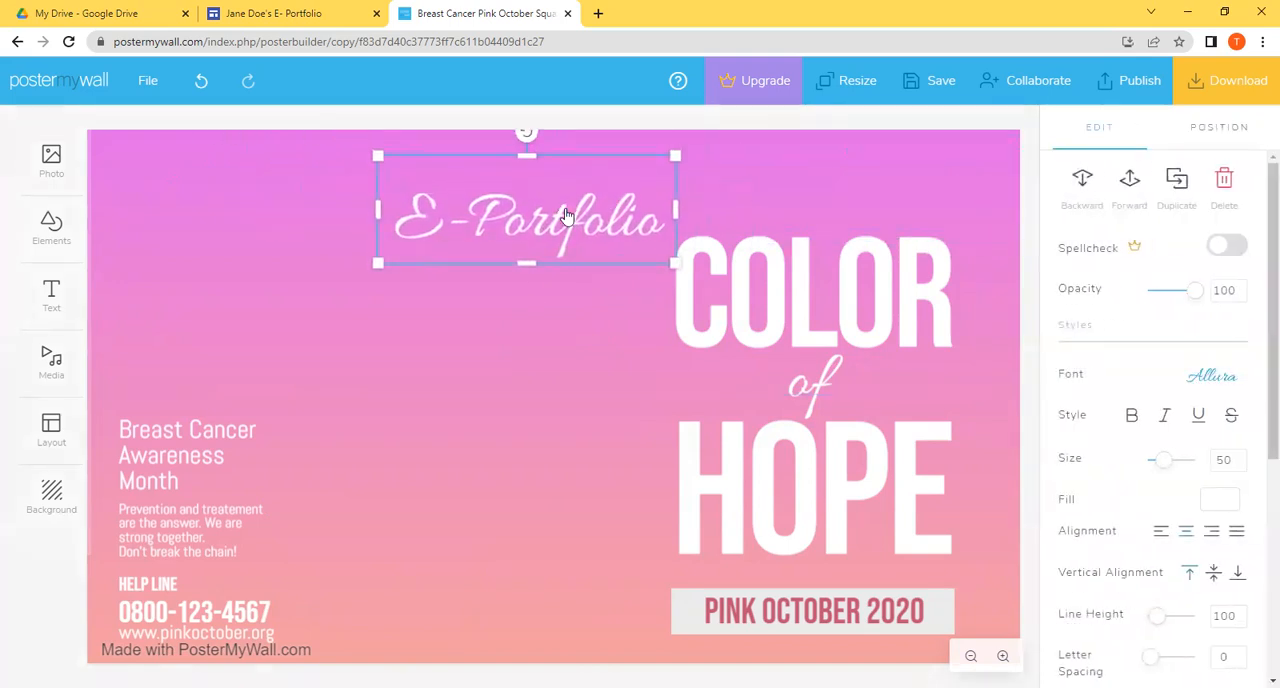
pyautogui.click(776, 200)
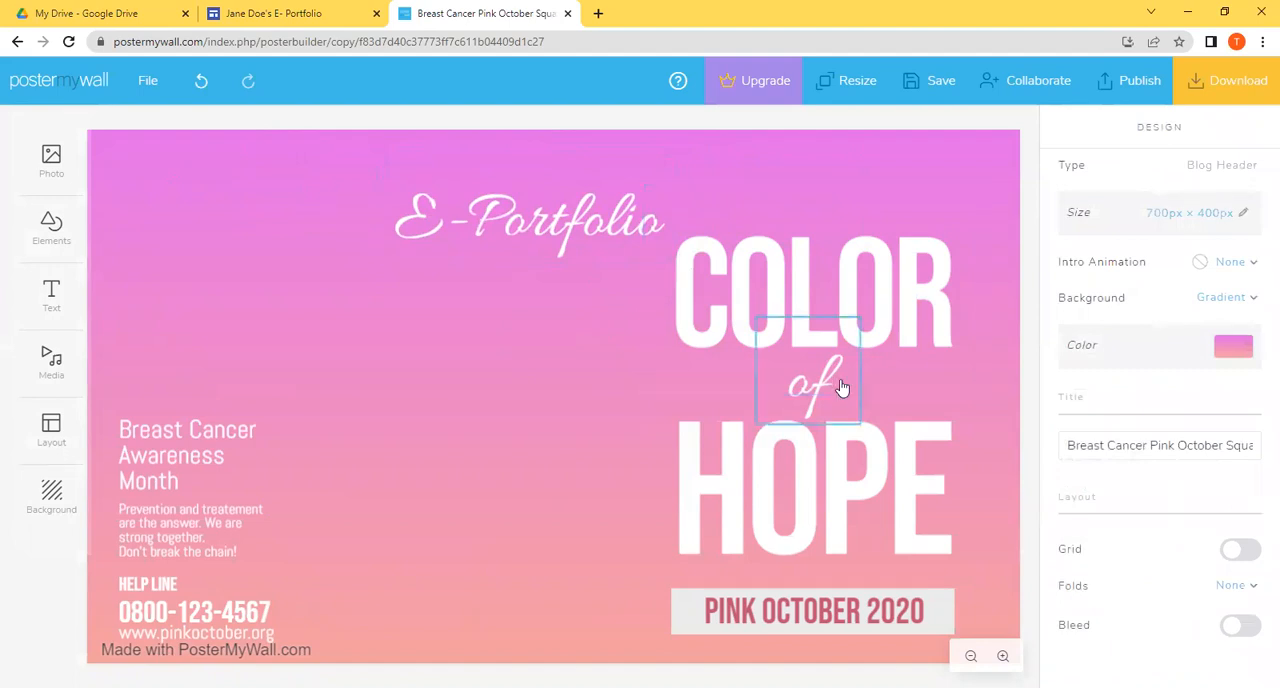
pyautogui.moveTo(825, 398); pyautogui.dragTo(721, 225)
pyautogui.moveTo(563, 246); pyautogui.dragTo(494, 232)
pyautogui.moveTo(708, 218); pyautogui.dragTo(670, 215)
# Step: Move the "COLOR" heading below "E -Portfolio" and replace its text with the portfolio owner's full name in capitals
pyautogui.moveTo(771, 286); pyautogui.dragTo(368, 337)
pyautogui.click(368, 337)
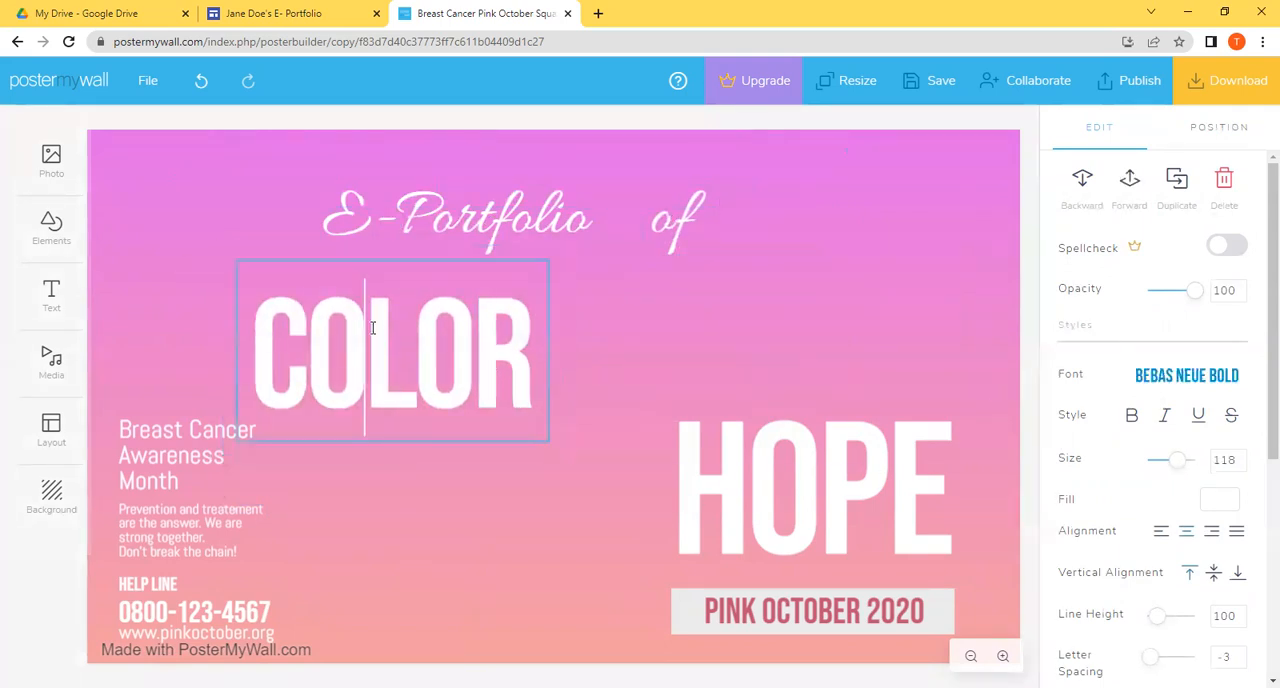
pyautogui.doubleClick(372, 328)
pyautogui.write('JANE')
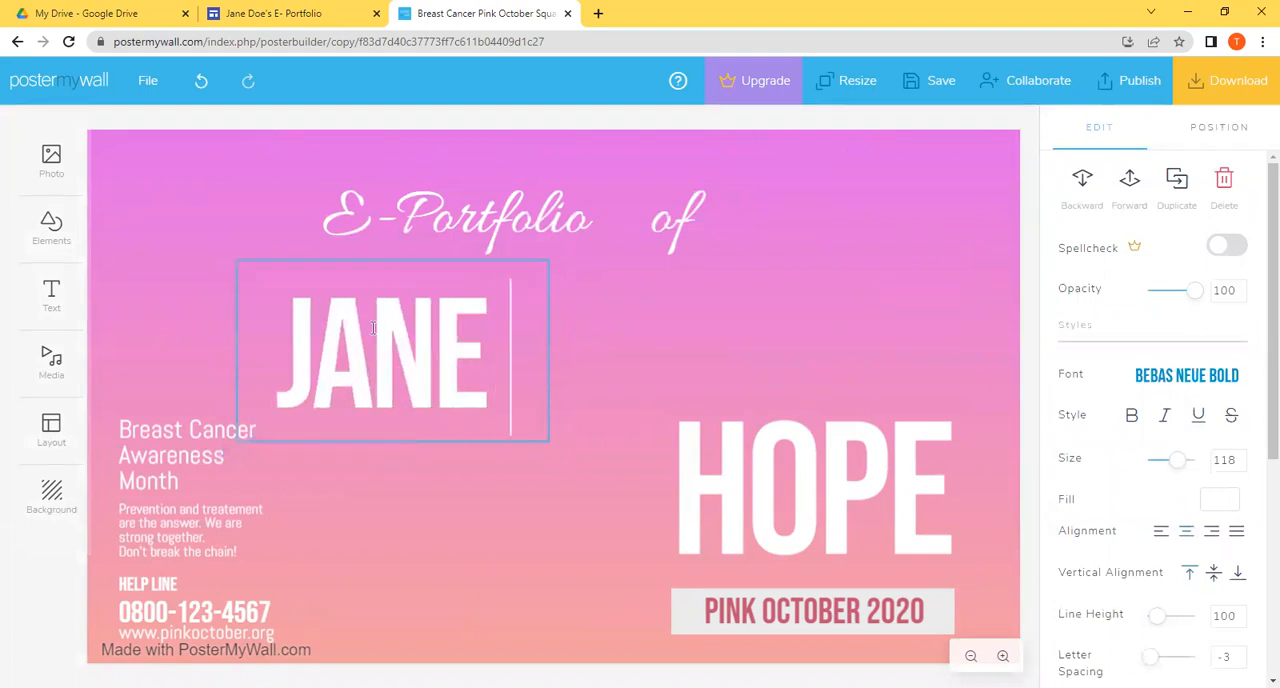
pyautogui.press('Return')
pyautogui.write('DOE')
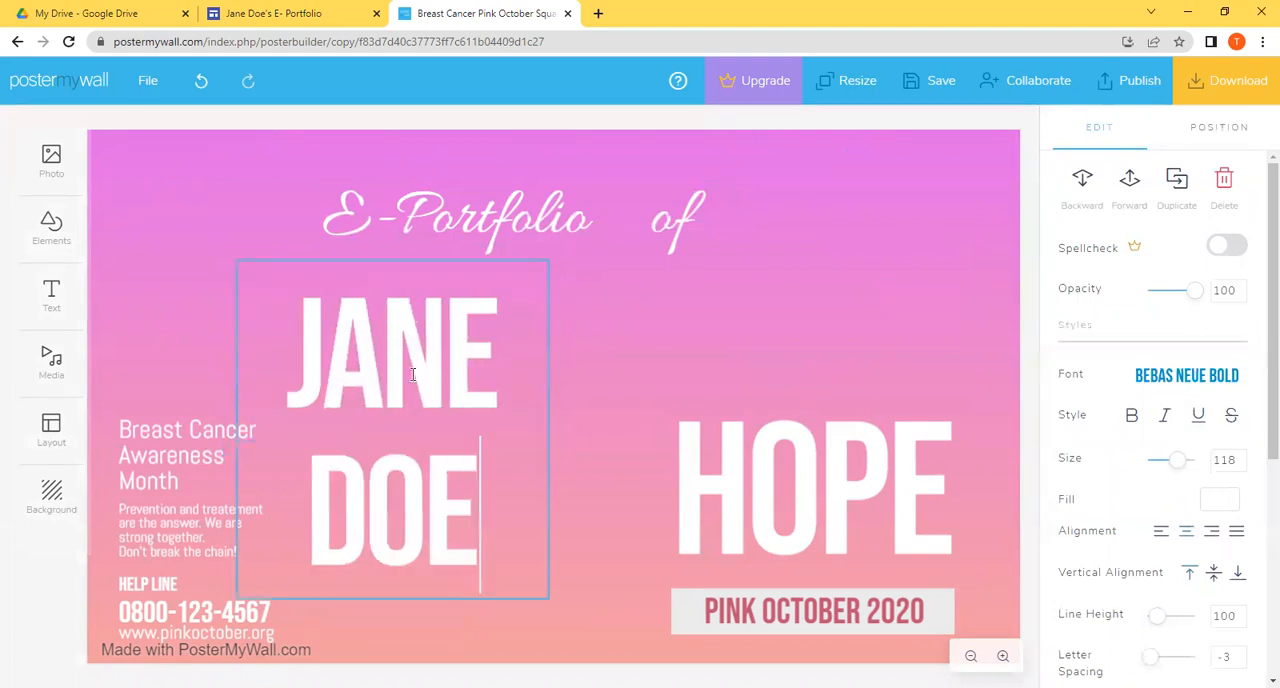
pyautogui.click(658, 387)
# Step: Widen the name's text box so the name fits on one line, and shift it slightly towards the design's centre
pyautogui.click(552, 430)
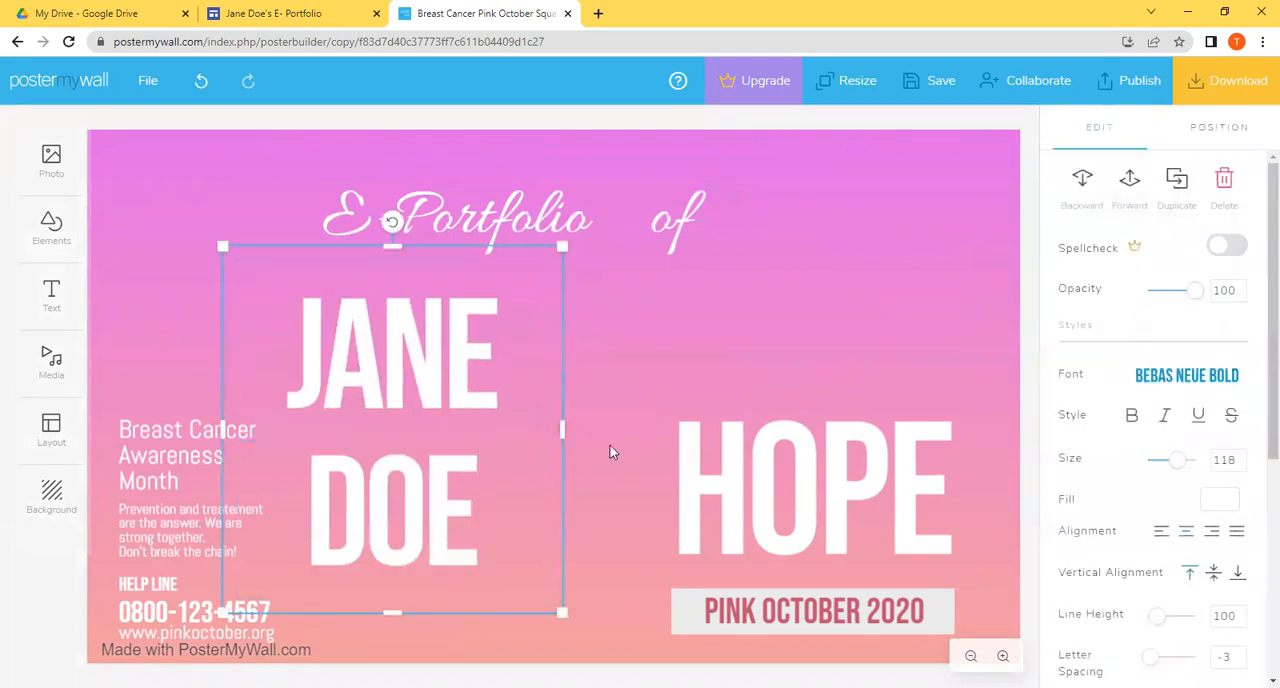
pyautogui.moveTo(559, 429); pyautogui.dragTo(800, 340)
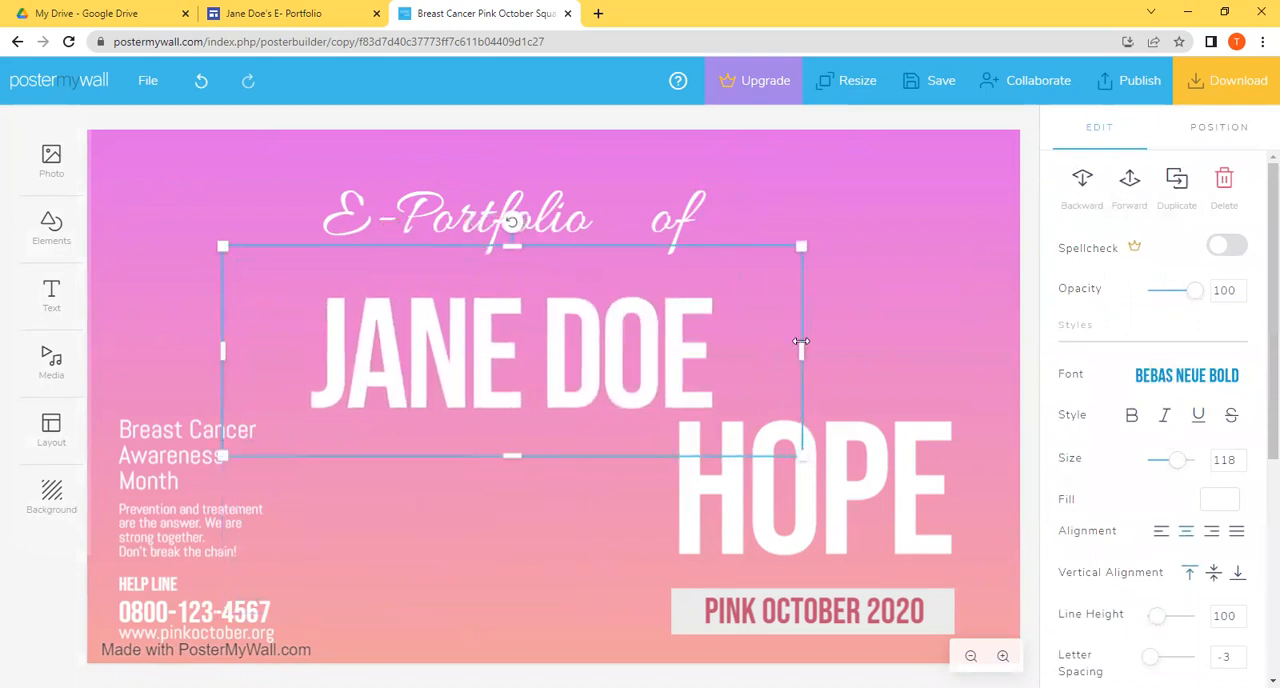
pyautogui.click(1030, 349)
pyautogui.moveTo(600, 334); pyautogui.dragTo(620, 329)
# Step: Delete the separate "of" text and add "of" to the end of the "E -Portfolio" text
pyautogui.click(556, 212)
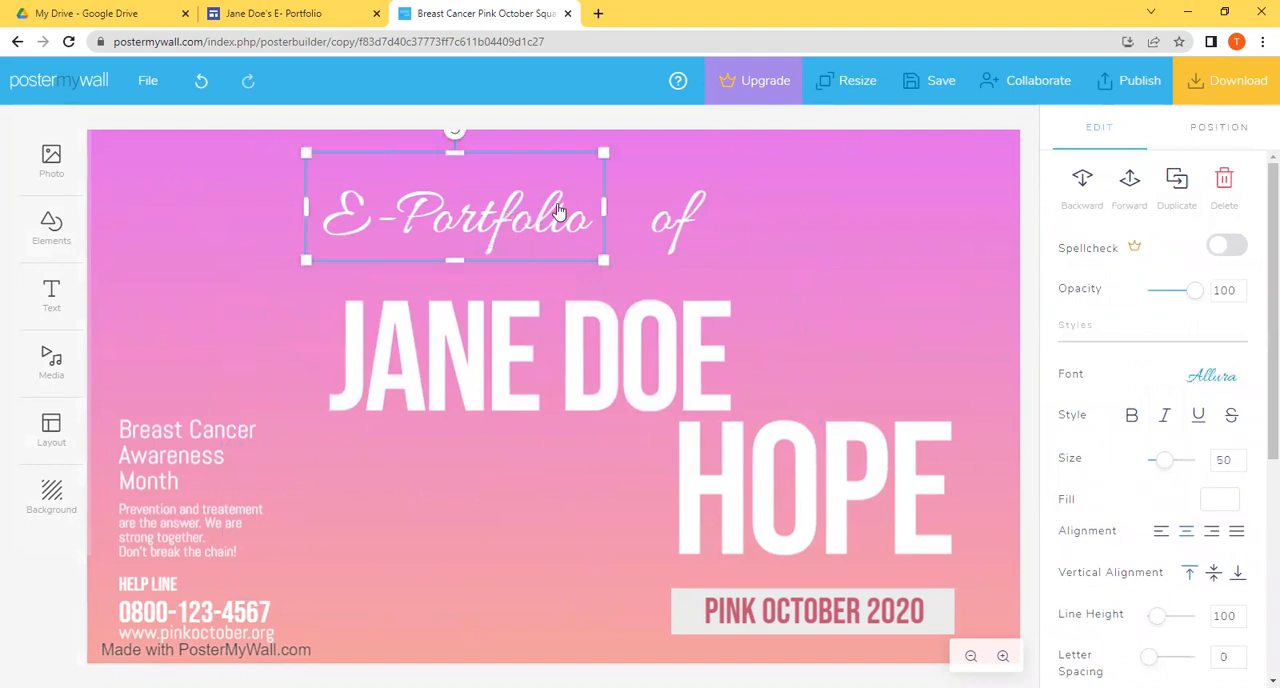
pyautogui.click(666, 220)
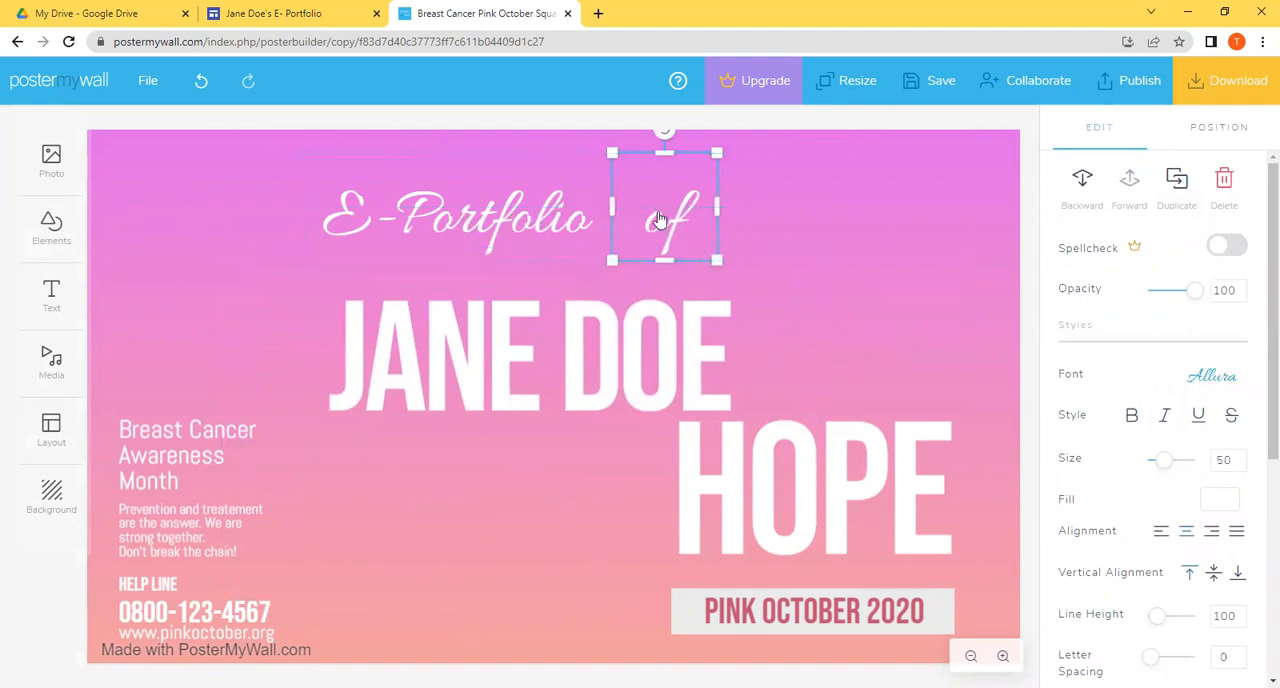
pyautogui.press('Delete')
pyautogui.click(596, 238)
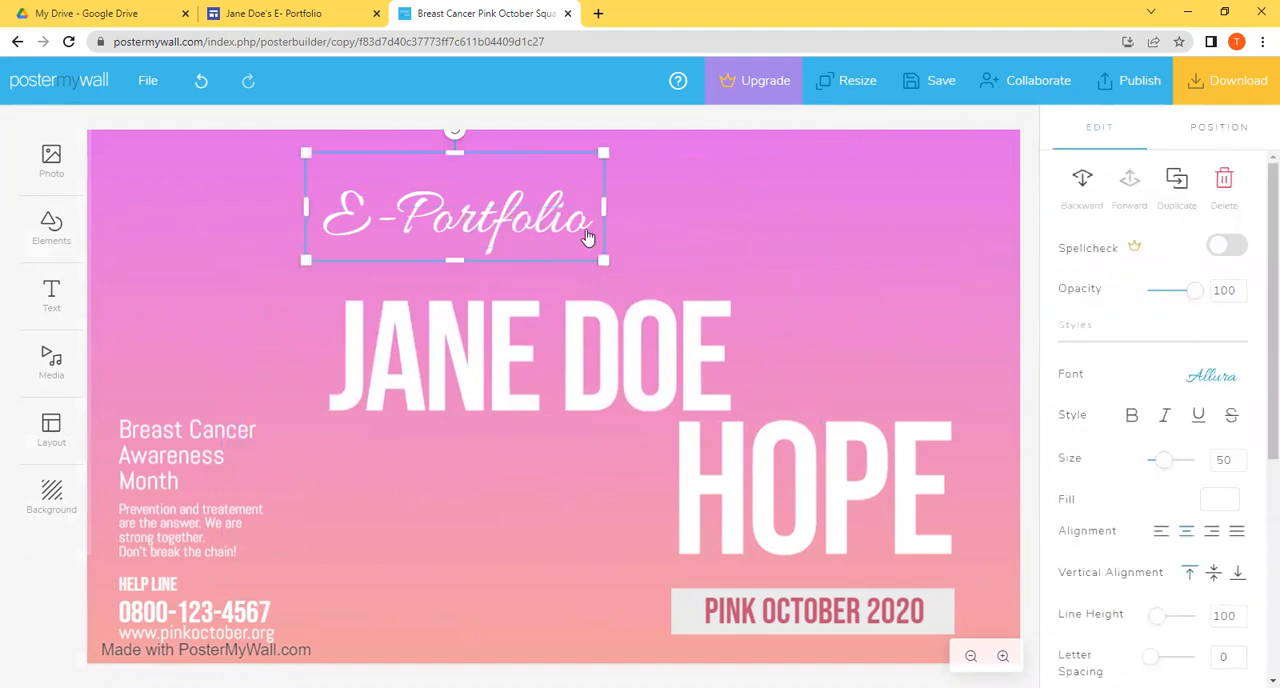
pyautogui.click(588, 226)
pyautogui.press('BackSpace')
pyautogui.write('o')
pyautogui.press('Return')
pyautogui.write('of')
# Step: Widen the "E -Portfolio of" text box to fit on one line and centre it just above the name
pyautogui.click(770, 280)
pyautogui.click(590, 232)
pyautogui.moveTo(603, 238); pyautogui.dragTo(684, 226)
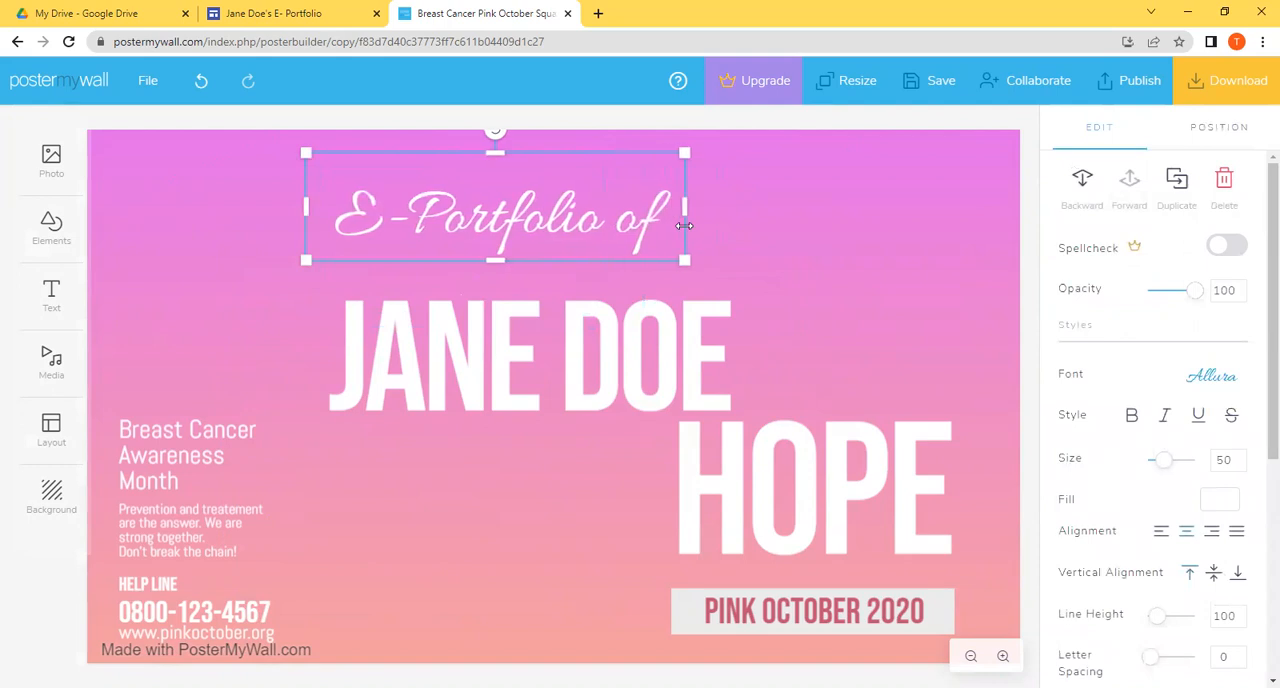
pyautogui.click(742, 262)
pyautogui.moveTo(552, 220); pyautogui.dragTo(586, 243)
# Step: Delete the "HOPE" heading and the "Breast Cancer Awareness Month" text
pyautogui.click(717, 471)
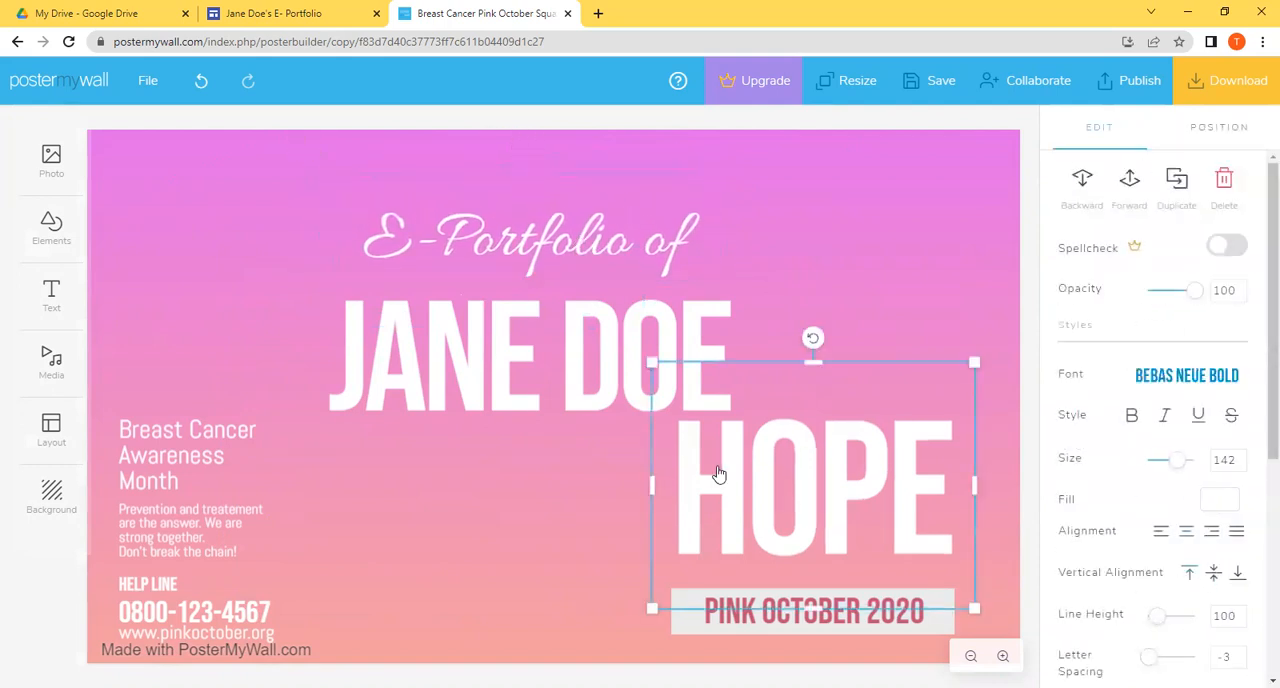
pyautogui.press('Delete')
pyautogui.click(157, 480)
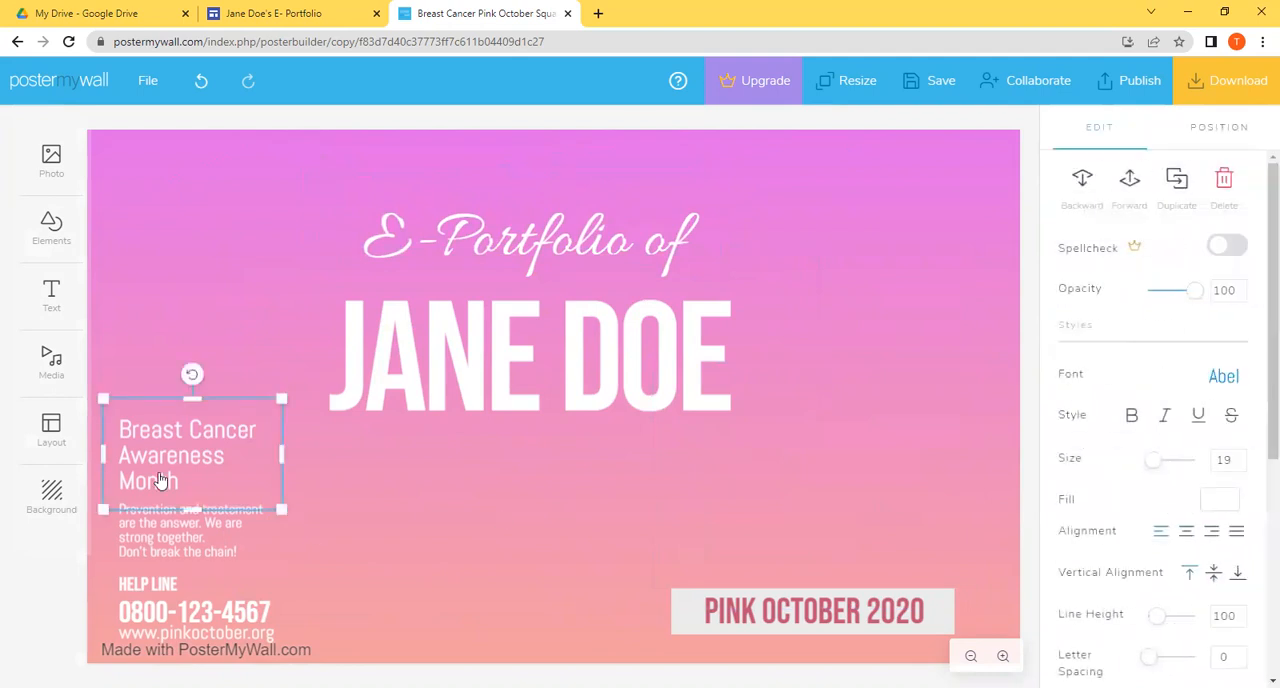
pyautogui.press('Delete')
# Step: Delete the small prevention paragraph and clear the "HELP LINE" text
pyautogui.click(163, 523)
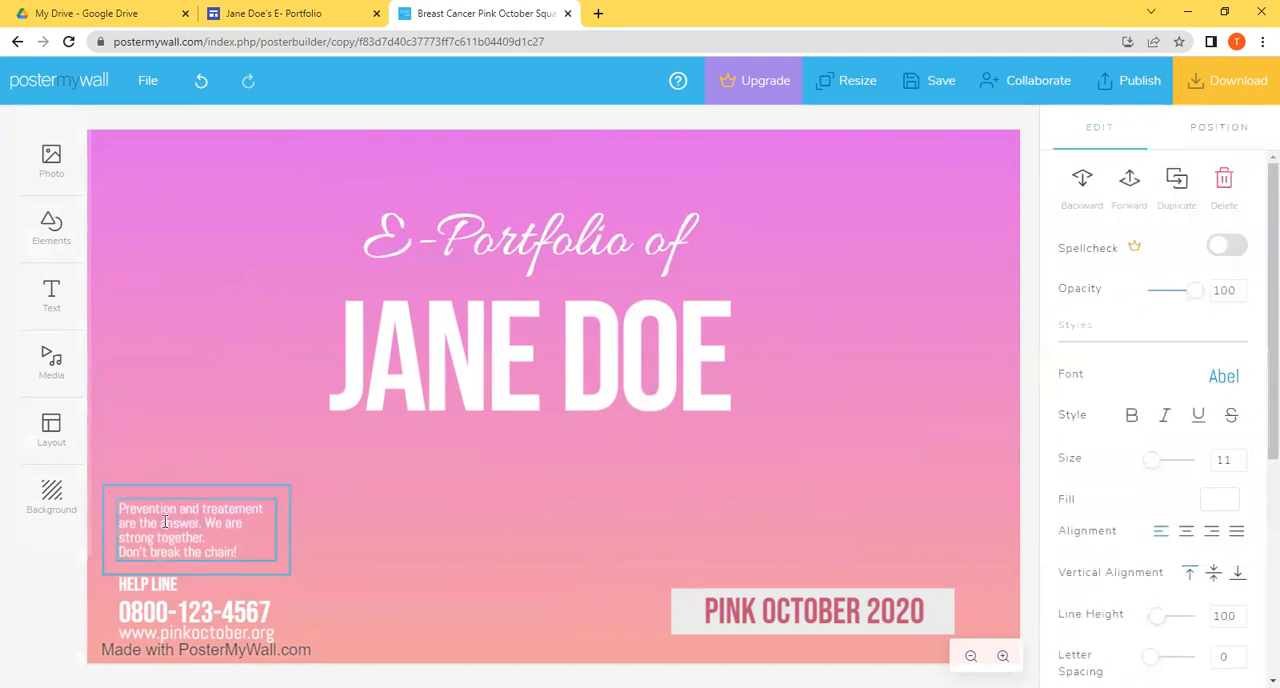
pyautogui.tripleClick(181, 540)
pyautogui.click(398, 582)
pyautogui.click(120, 518)
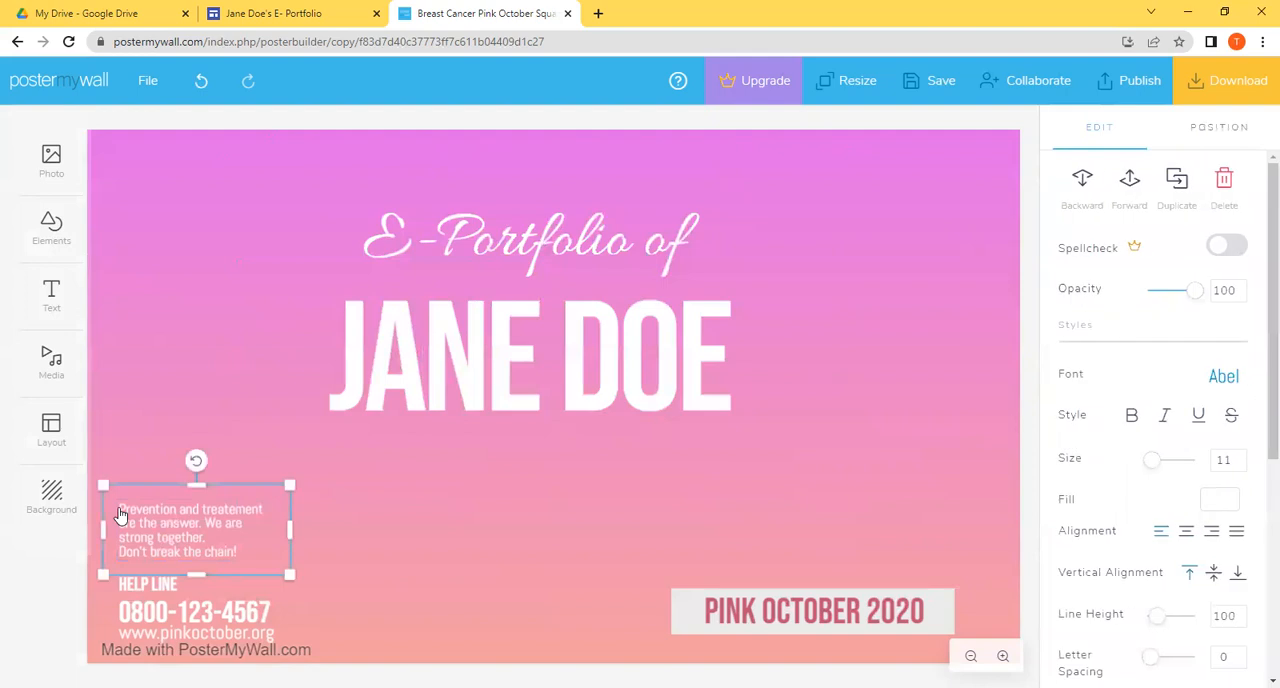
pyautogui.press('Delete')
pyautogui.doubleClick(161, 587)
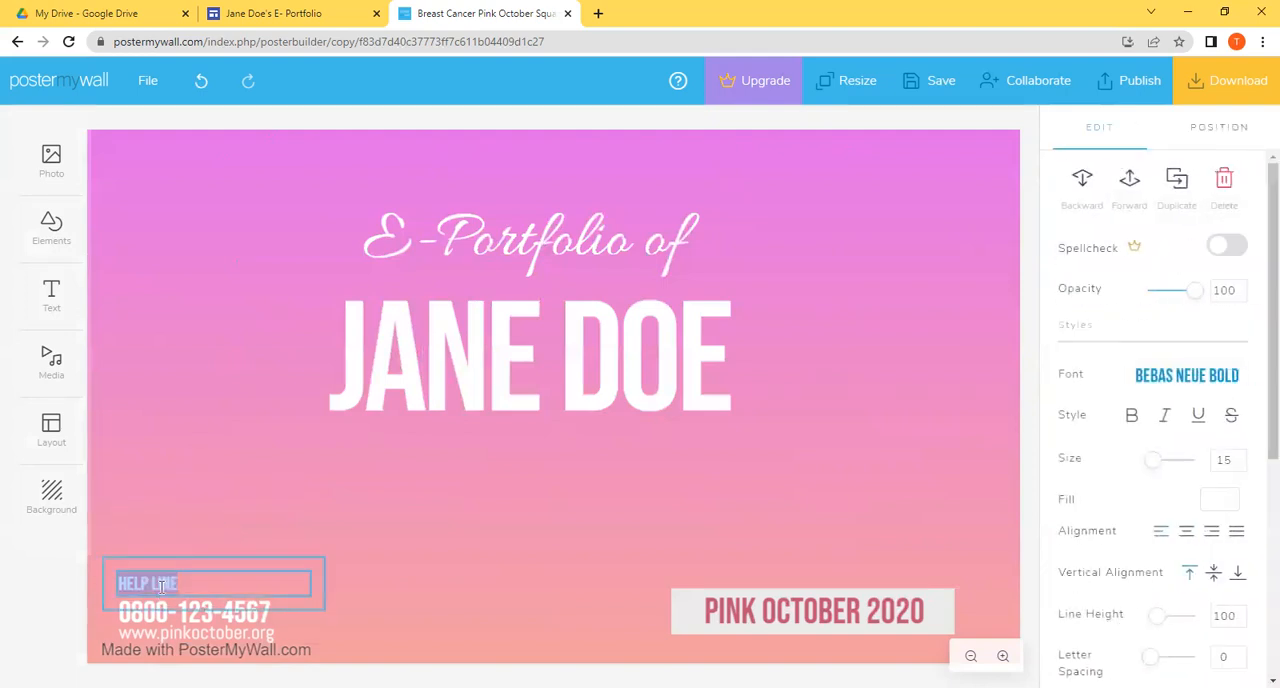
pyautogui.press('BackSpace')
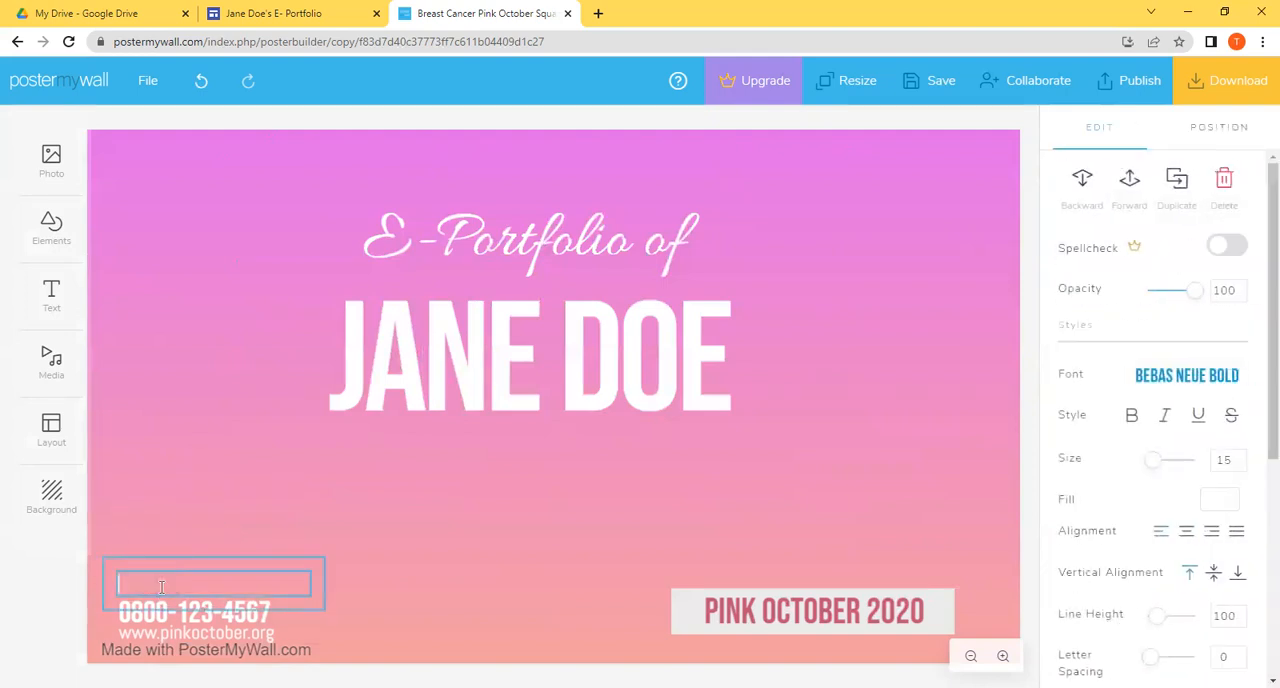
pyautogui.click(499, 611)
# Step: Move the phone number text box to just below the name
pyautogui.moveTo(194, 608); pyautogui.dragTo(507, 443)
pyautogui.doubleClick(507, 443)
pyautogui.click(507, 444)
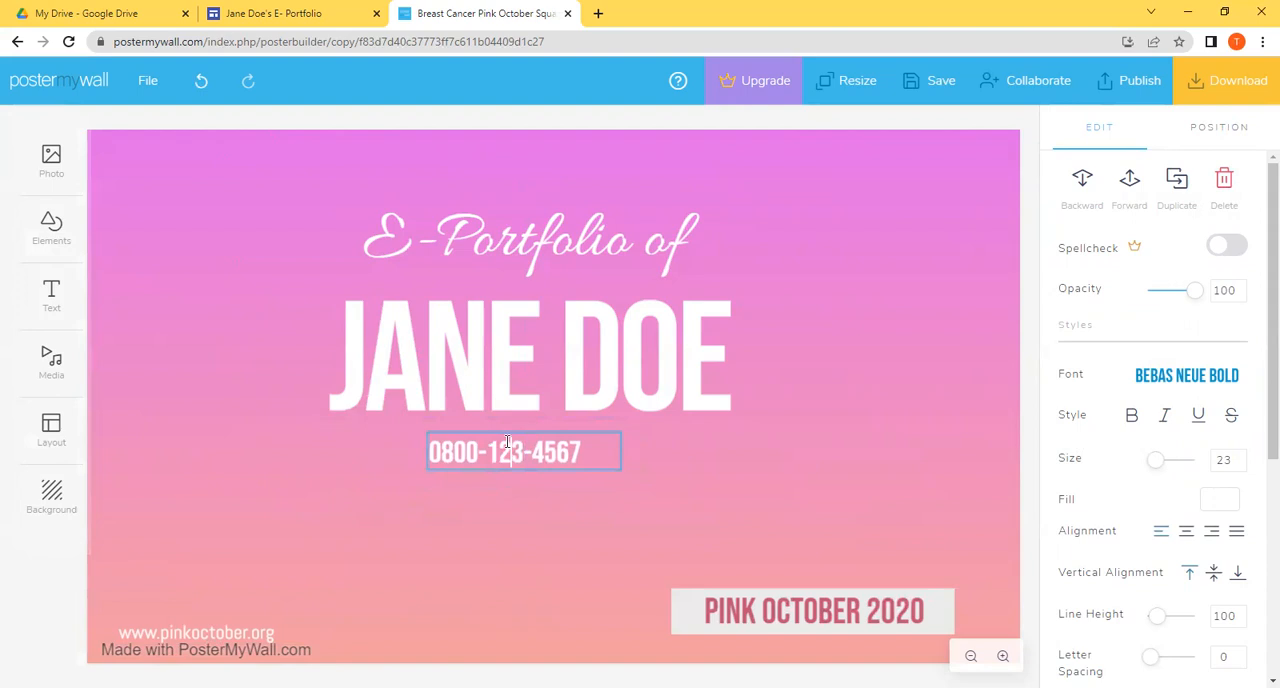
# Step: Replace the phone number text with "M.B.A | B.ED"
pyautogui.tripleClick(507, 443)
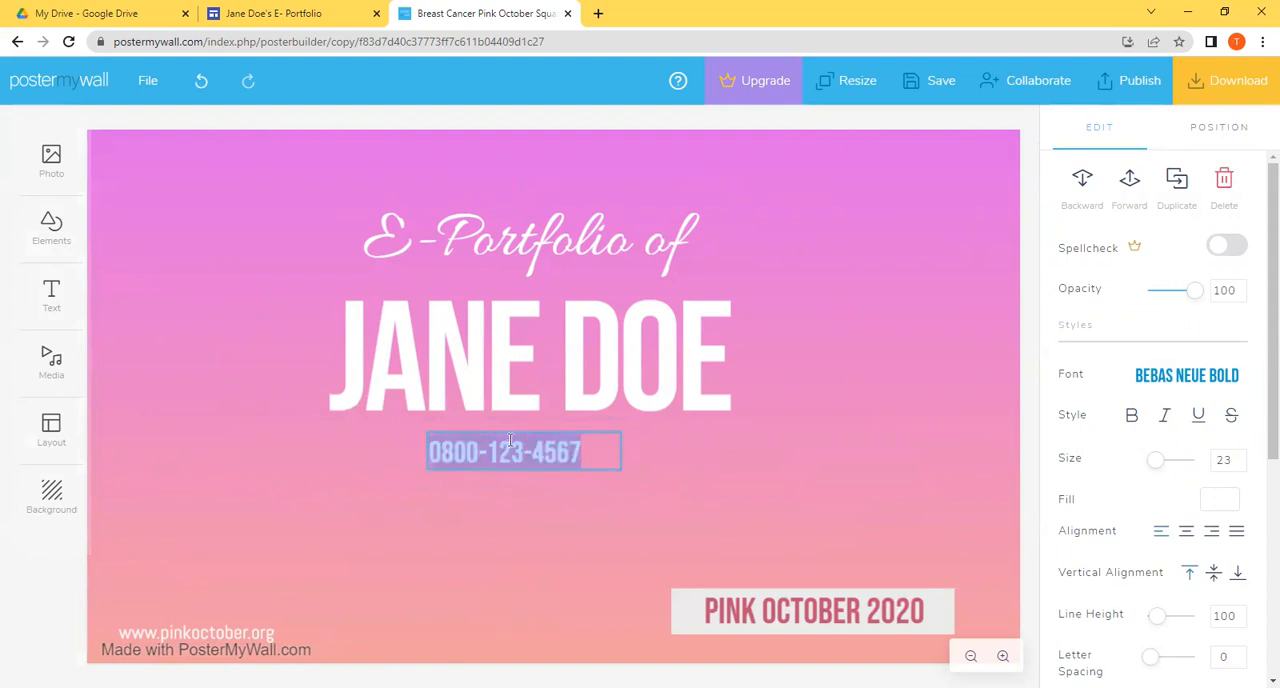
pyautogui.write('B')
pyautogui.press('BackSpace')
pyautogui.write('M.')
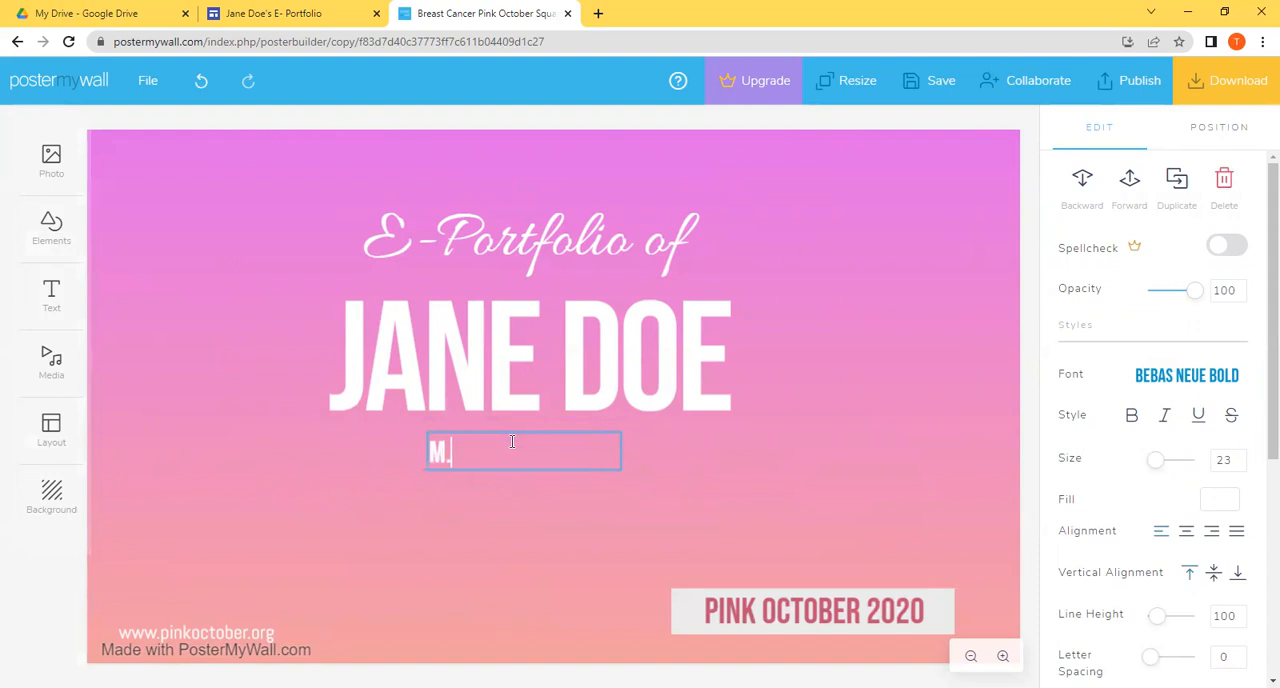
pyautogui.write('B.A | B.ED')
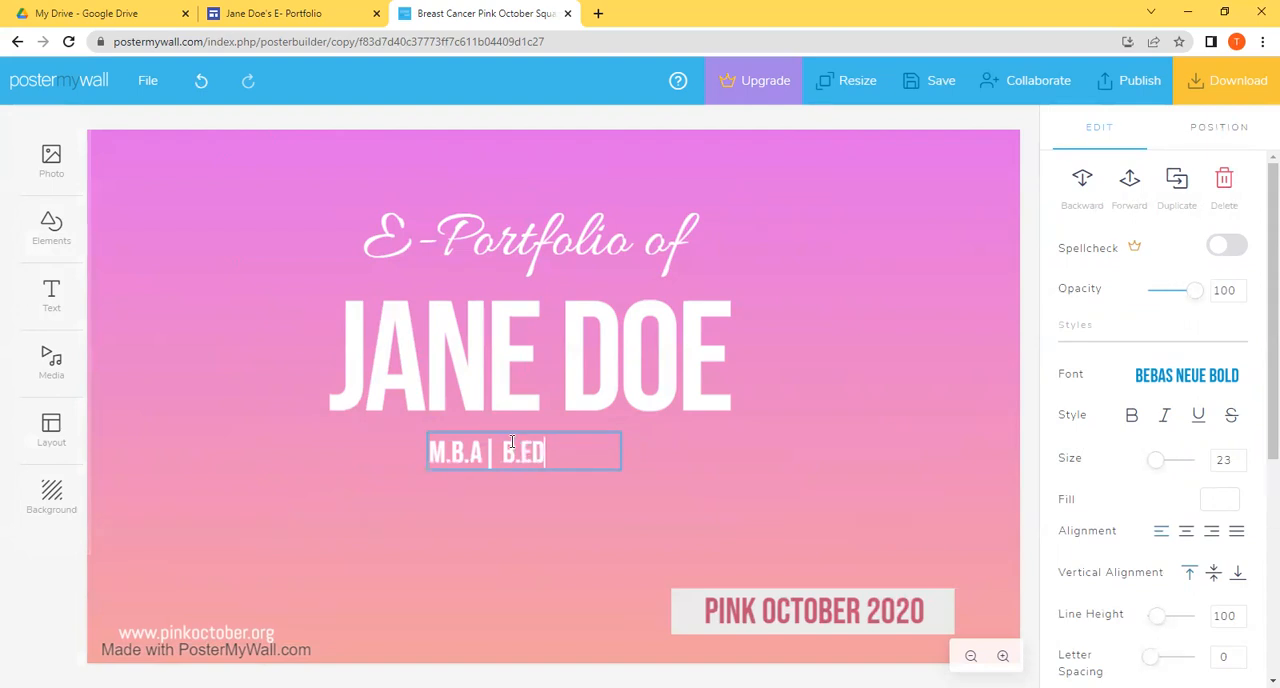
pyautogui.click(697, 475)
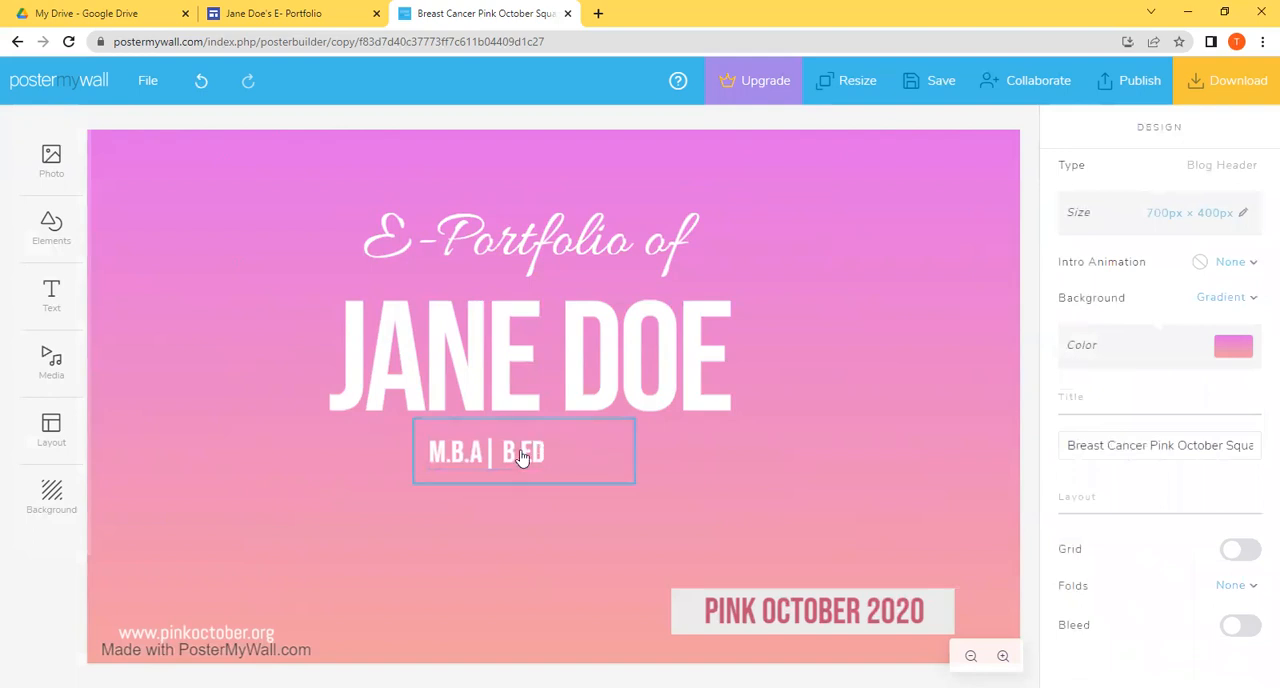
# Step: Narrow the "M.B.A | B.ED" text box and centre it beneath the name
pyautogui.click(605, 466)
pyautogui.moveTo(636, 455); pyautogui.dragTo(571, 449)
pyautogui.click(605, 459)
# Step: Delete the "PINK OCTOBER 2020" text and the grey box behind it
pyautogui.click(777, 607)
pyautogui.press('Delete')
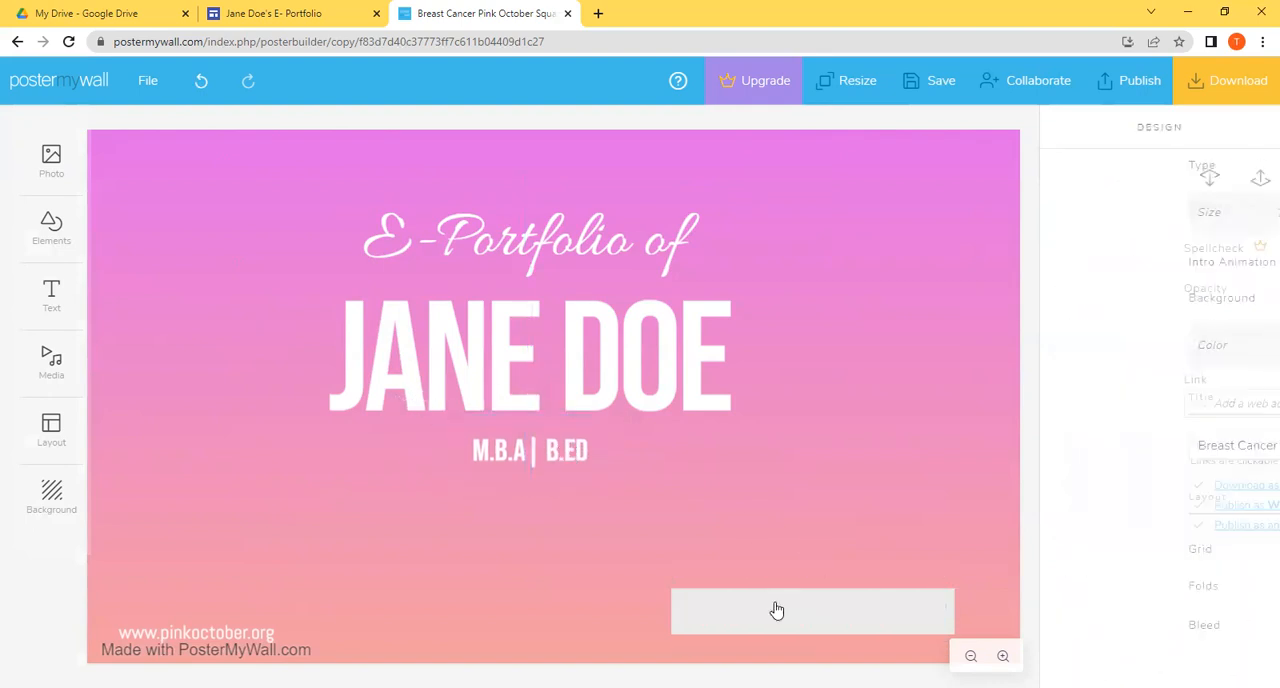
pyautogui.click(776, 610)
pyautogui.press('Delete')
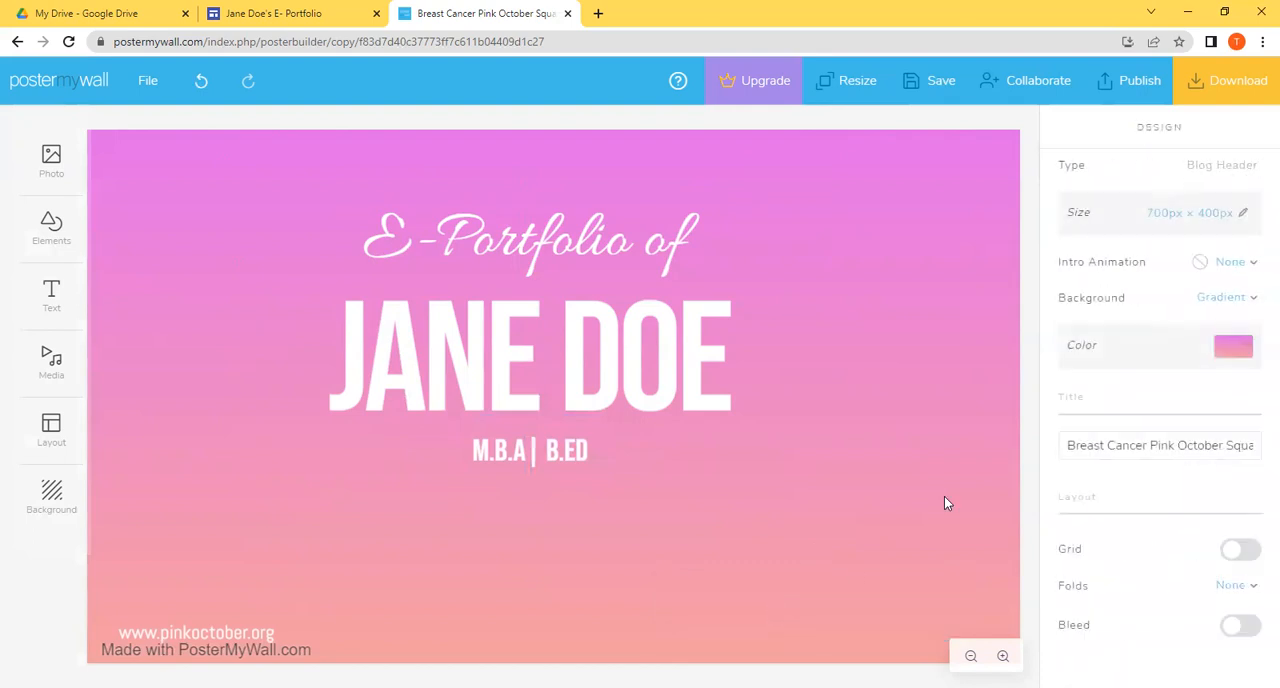
# Step: Enlarge the name text to size 126
pyautogui.click(609, 386)
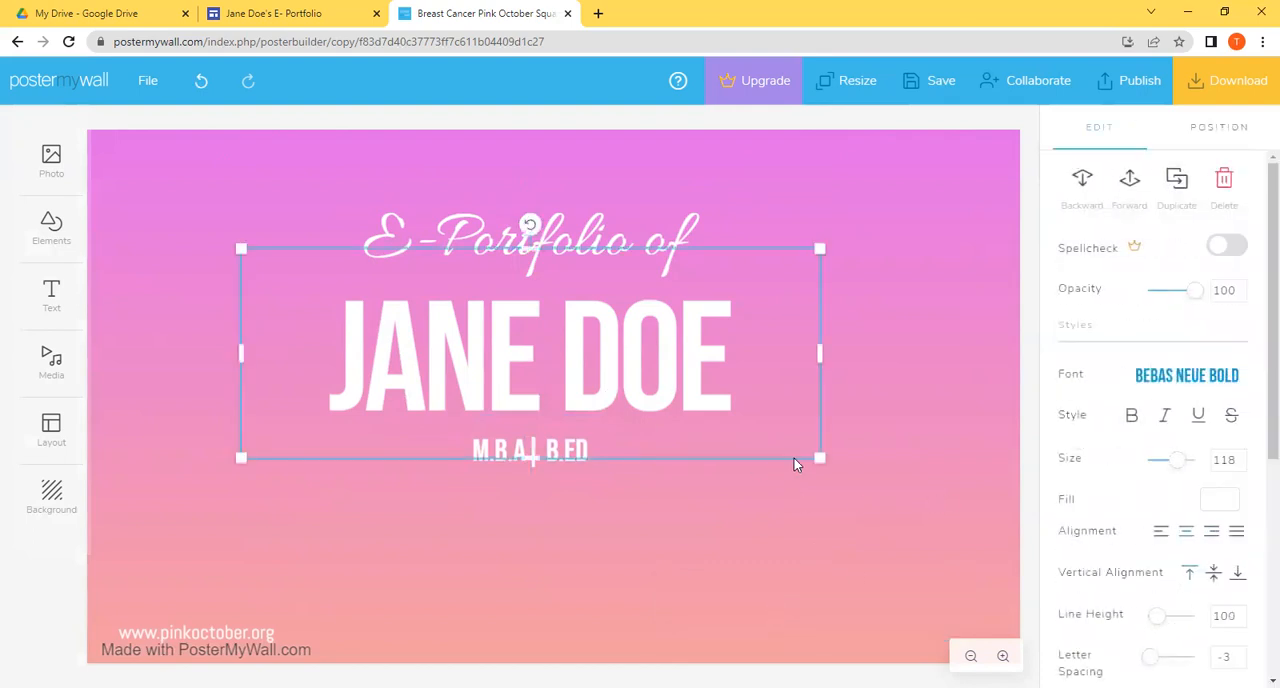
pyautogui.moveTo(819, 457); pyautogui.dragTo(857, 475)
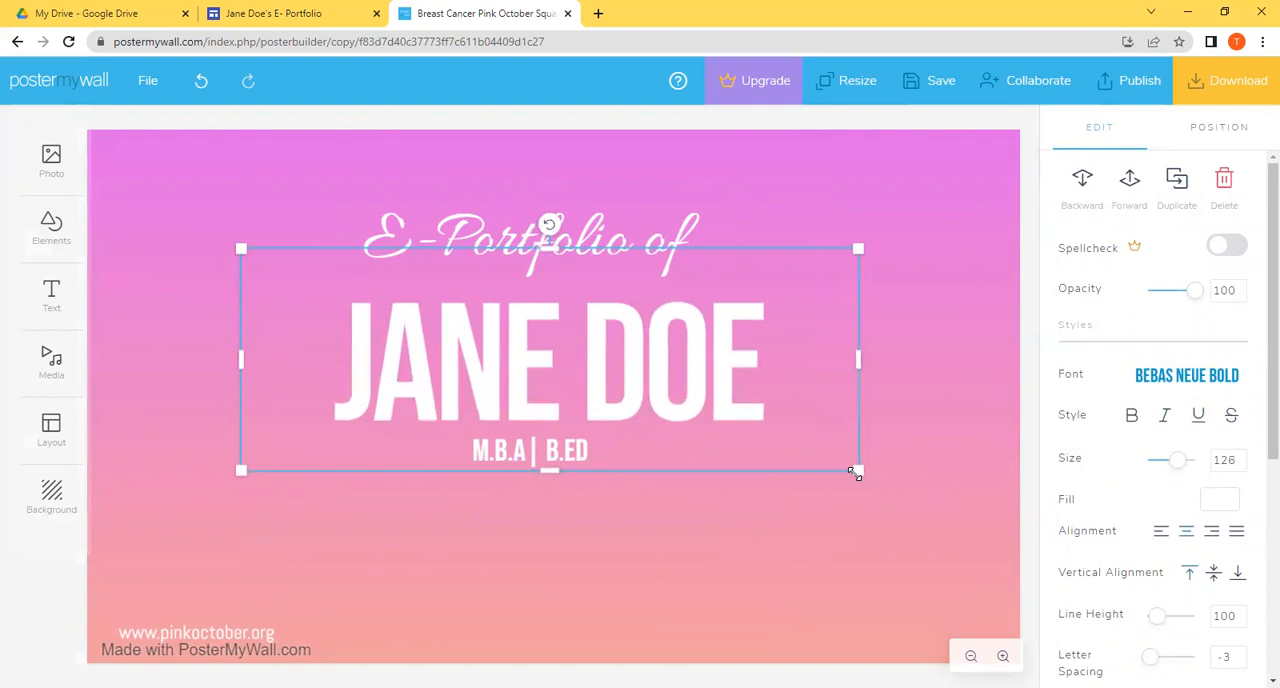
pyautogui.click(812, 514)
# Step: Re-centre the "M.B.A | B.ED" line beneath the name and the "E -Portfolio of" line above it
pyautogui.moveTo(530, 463); pyautogui.dragTo(558, 455)
pyautogui.click(909, 418)
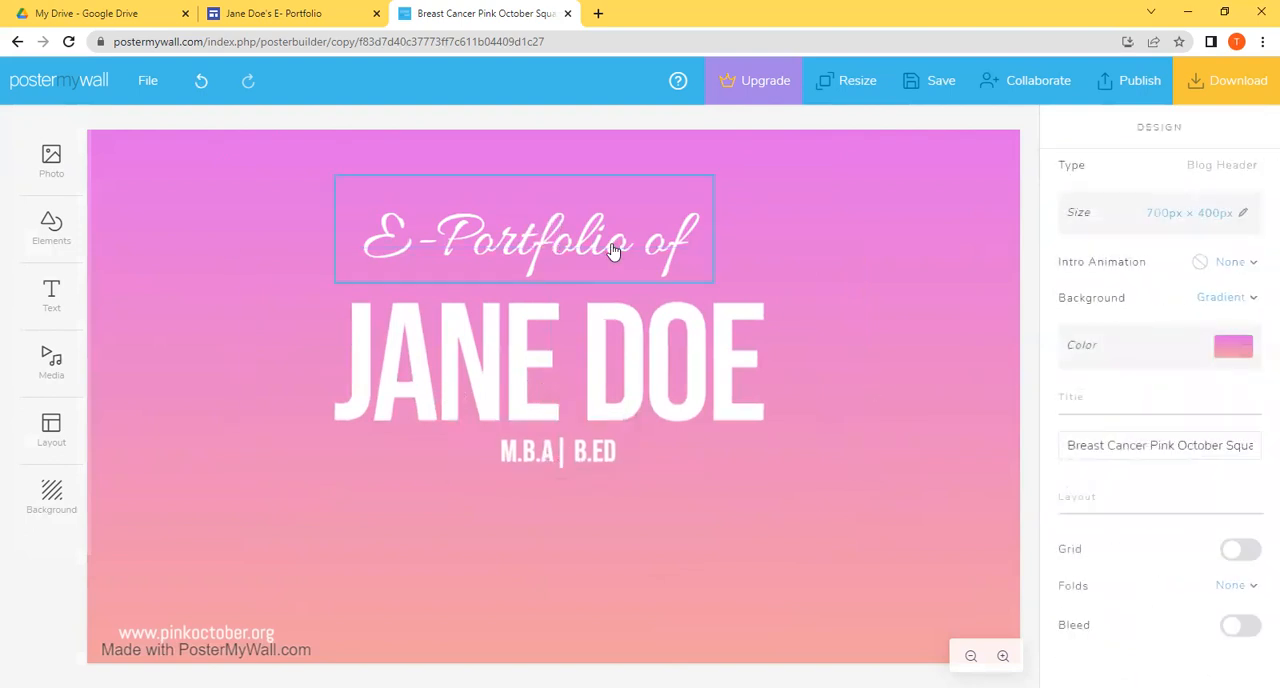
pyautogui.moveTo(606, 243)
pyautogui.mouseDown()
pyautogui.moveTo(623, 243)
pyautogui.moveTo(604, 238)
pyautogui.mouseUp()
pyautogui.click(651, 468)
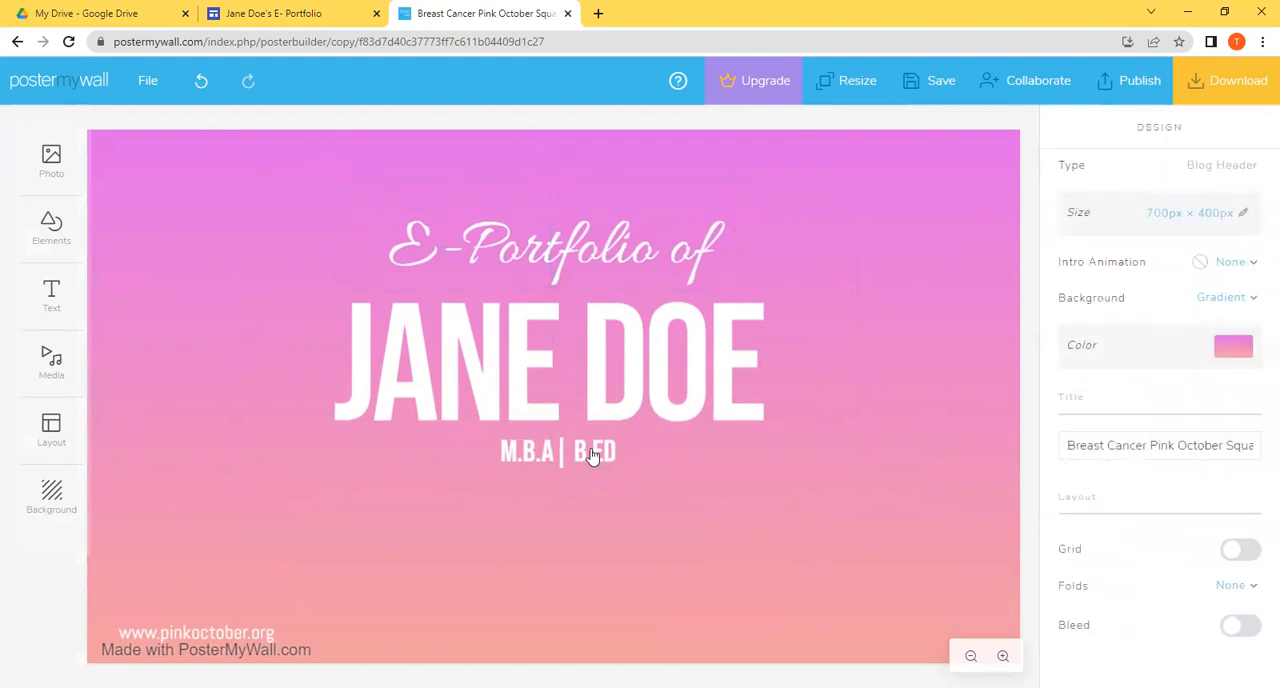
pyautogui.click(586, 457)
pyautogui.click(780, 462)
# Step: Download the banner design as a free image and close the download dialog
pyautogui.click(1200, 86)
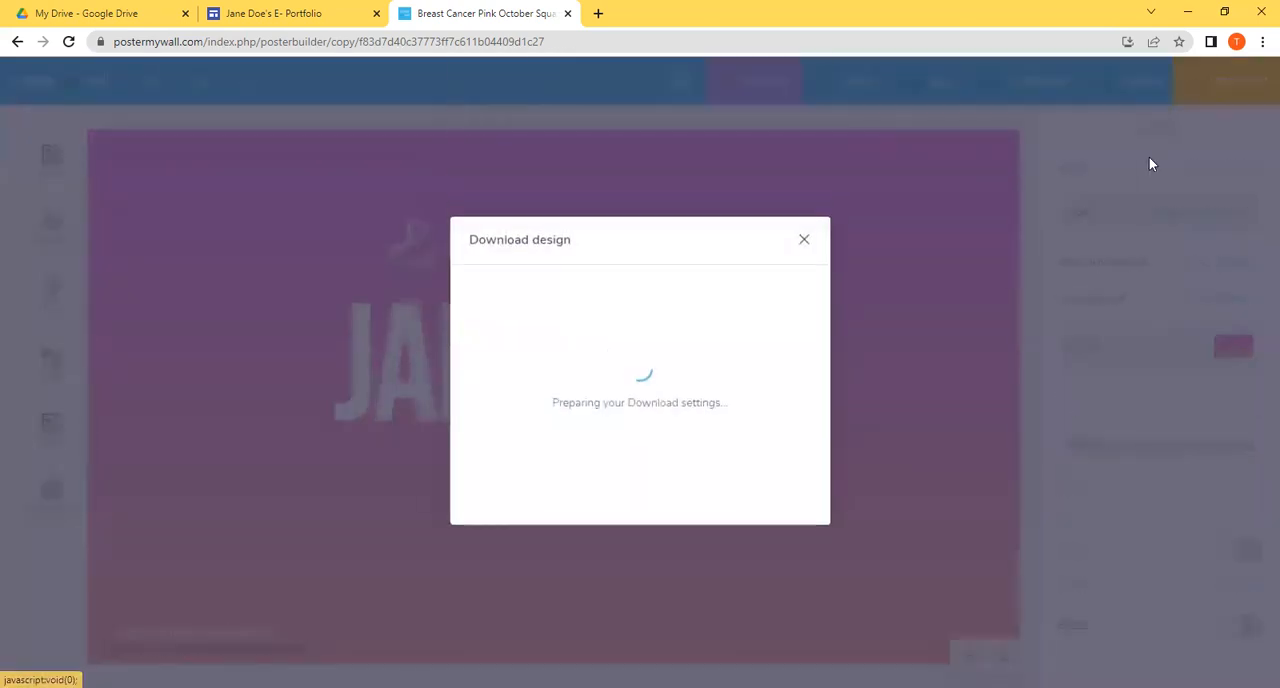
pyautogui.click(624, 472)
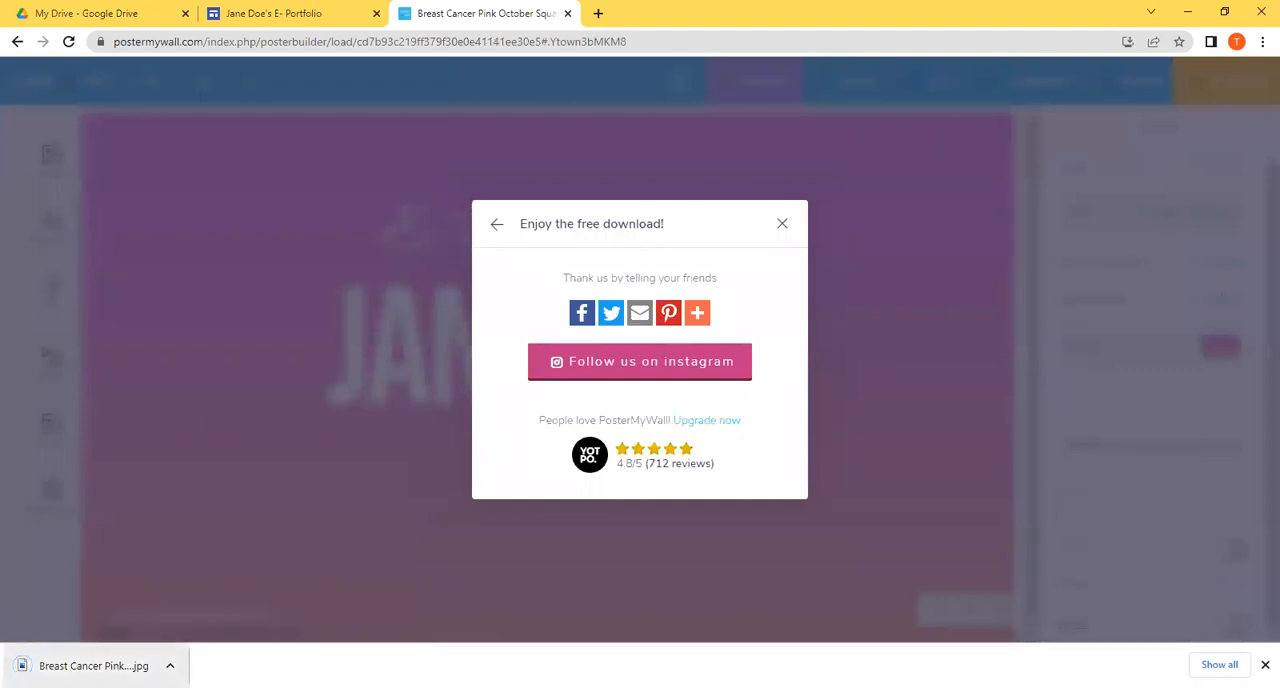
pyautogui.click(782, 223)
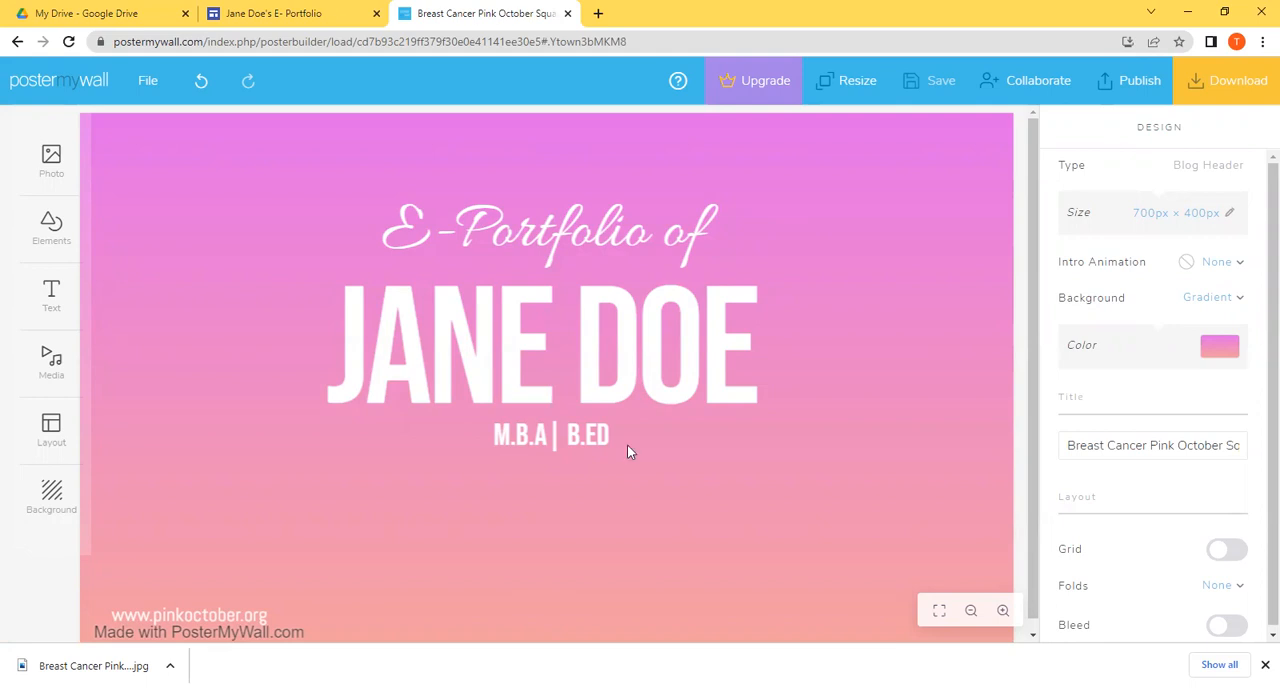
# Step: Switch to the Google Sites e-portfolio and upload the Breast Cancer Pink October JPG from Downloads as the Home page's header image
pyautogui.click(342, 8)
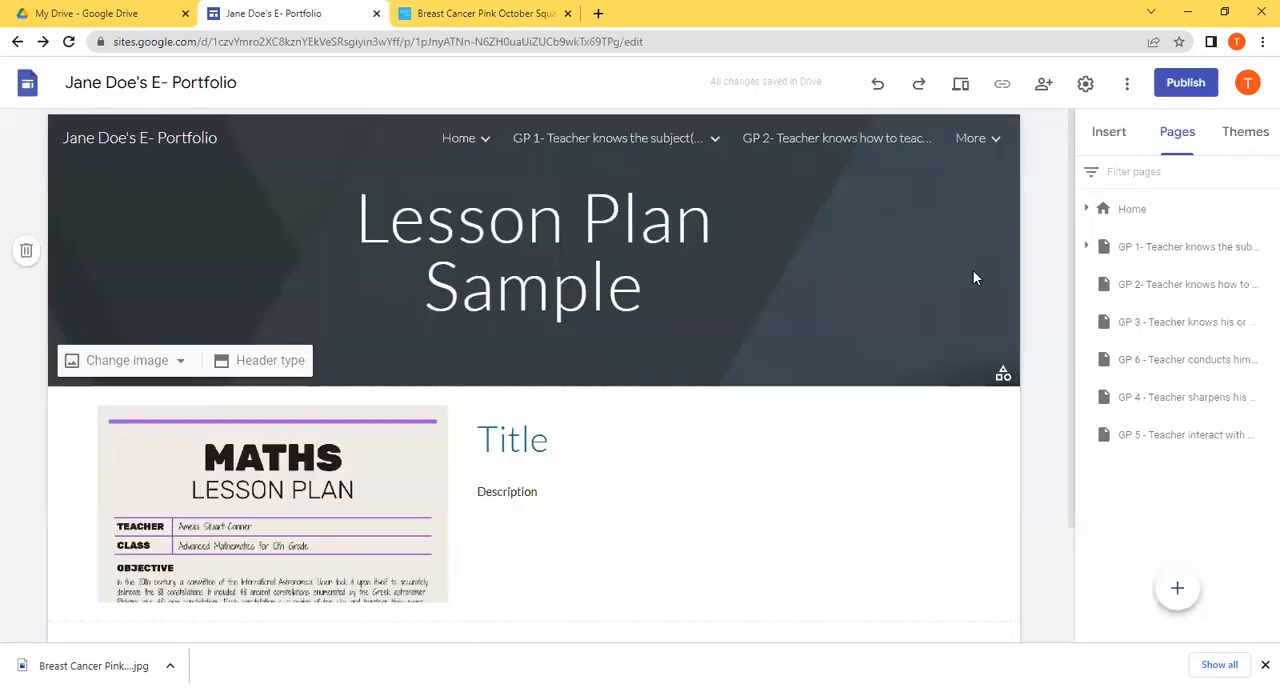
pyautogui.click(1158, 218)
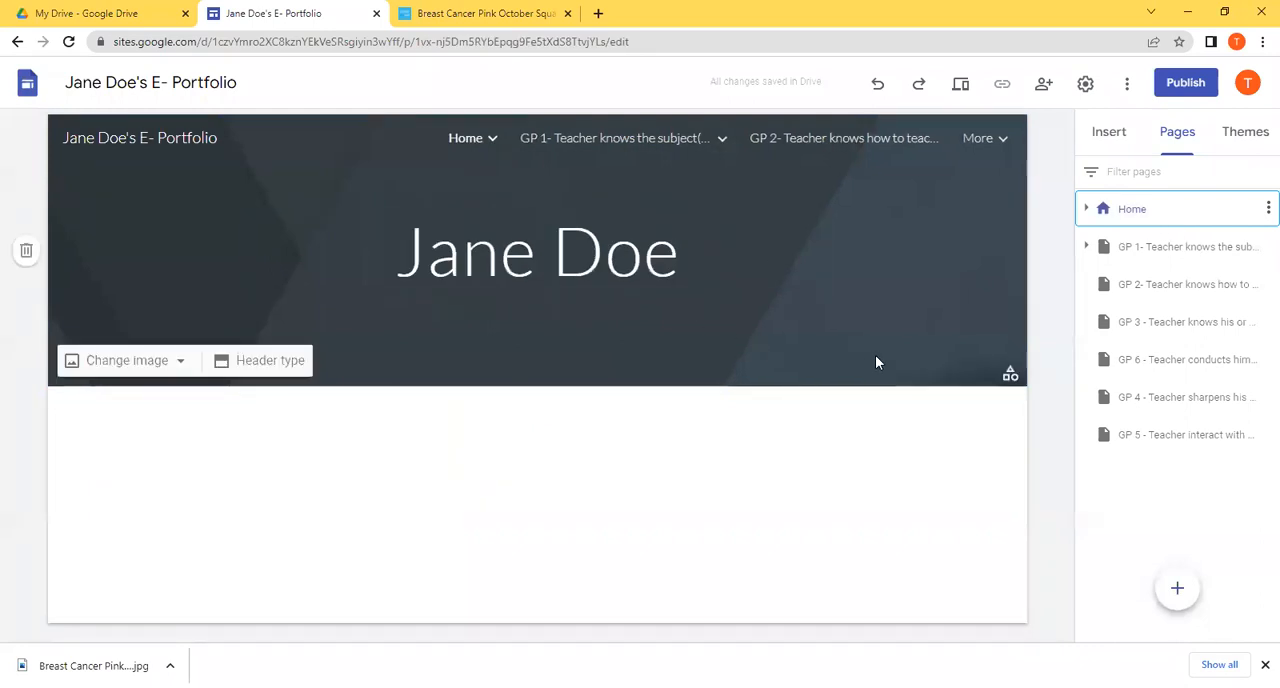
pyautogui.click(144, 364)
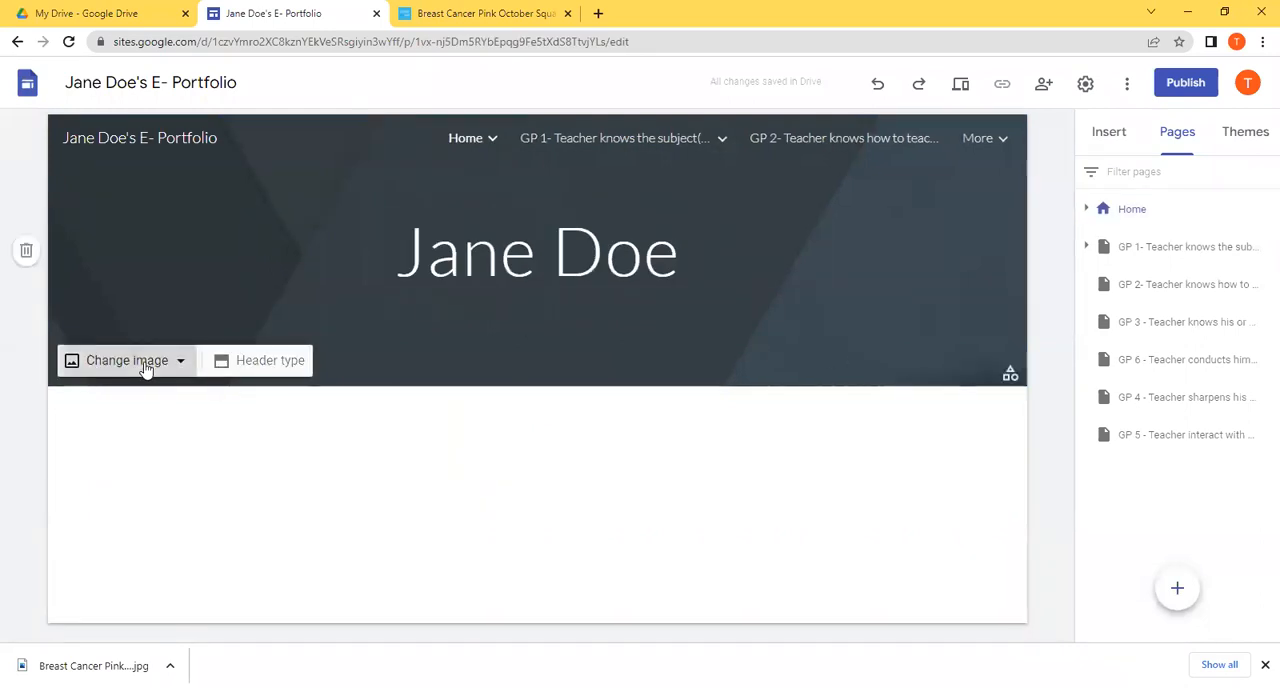
pyautogui.click(145, 413)
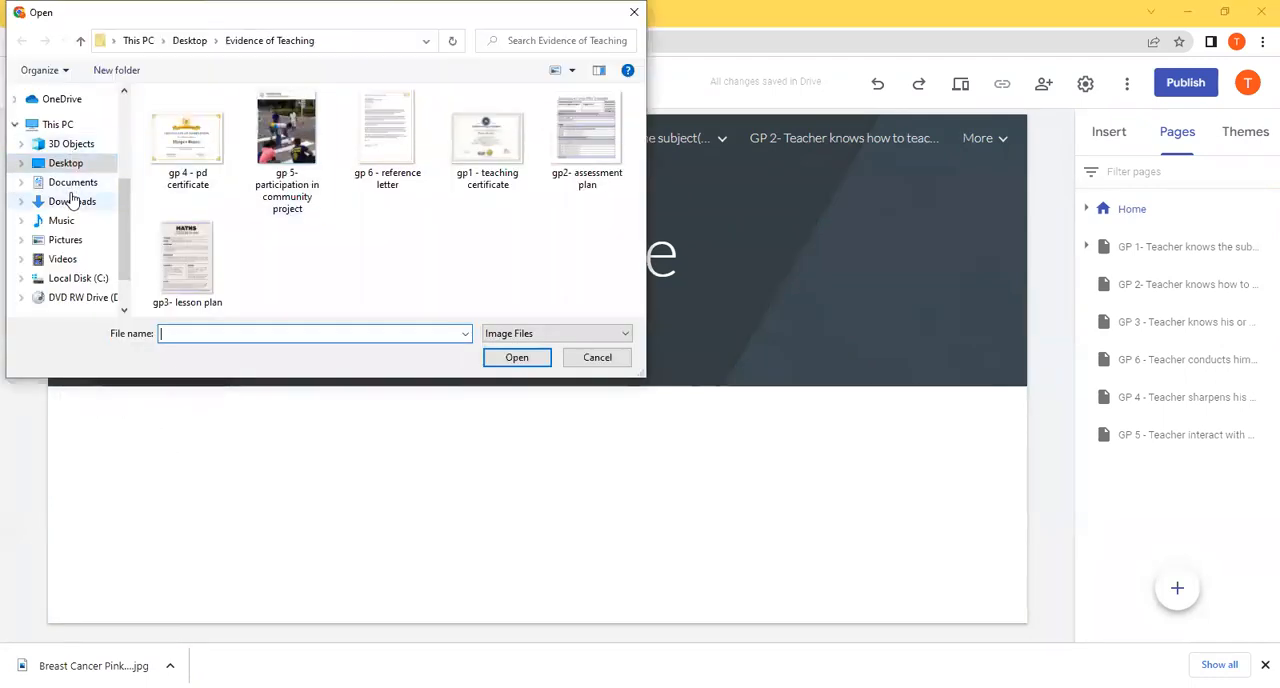
pyautogui.click(74, 201)
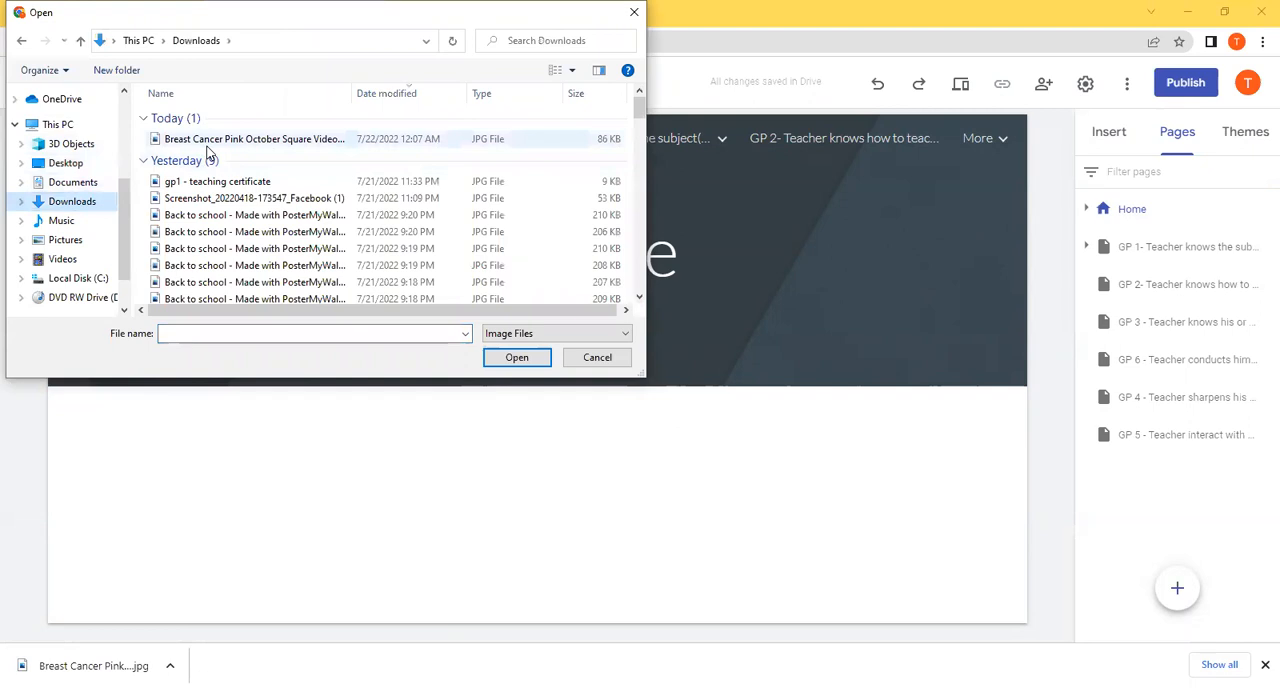
pyautogui.click(208, 144)
pyautogui.doubleClick(208, 144)
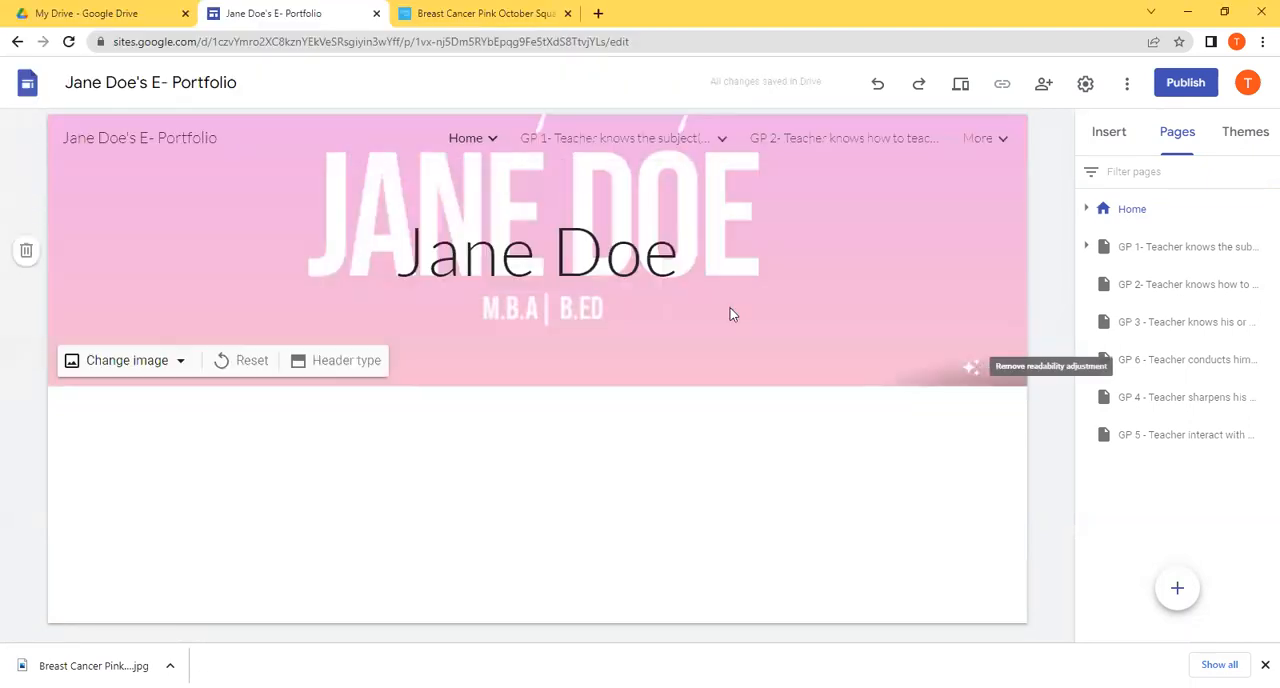
# Step: Delete the title text box overlapping the Home page's header image
pyautogui.click(666, 280)
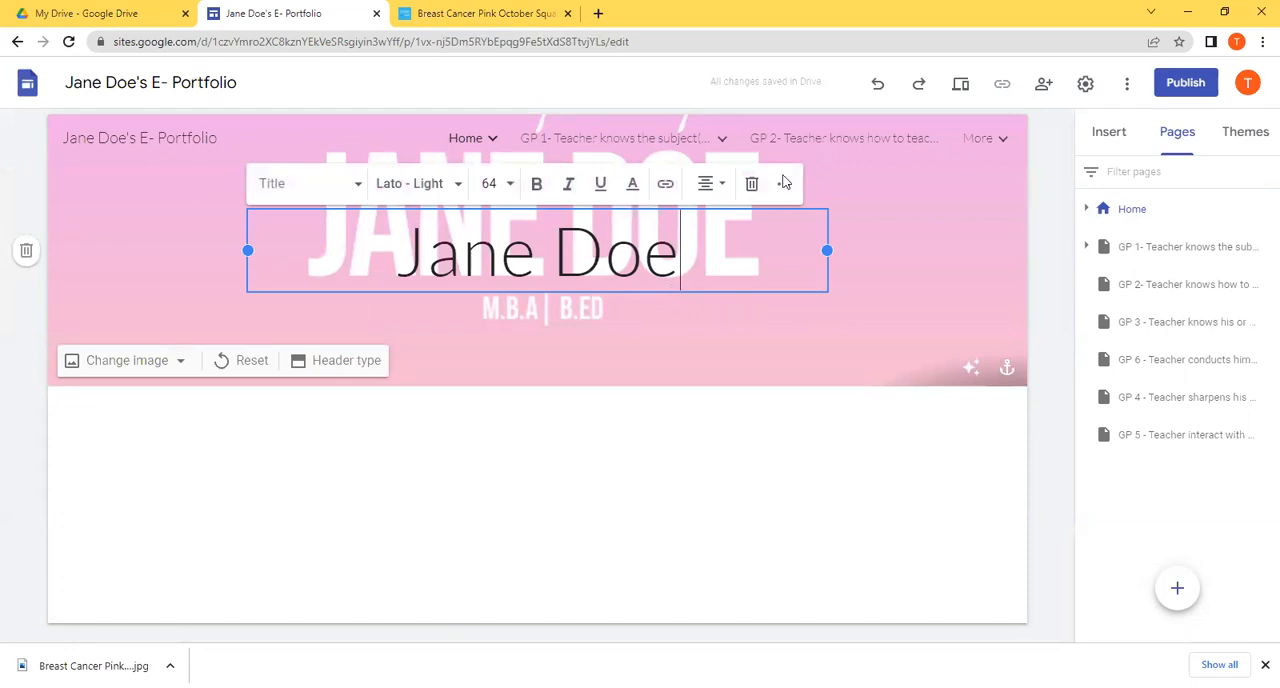
pyautogui.click(752, 184)
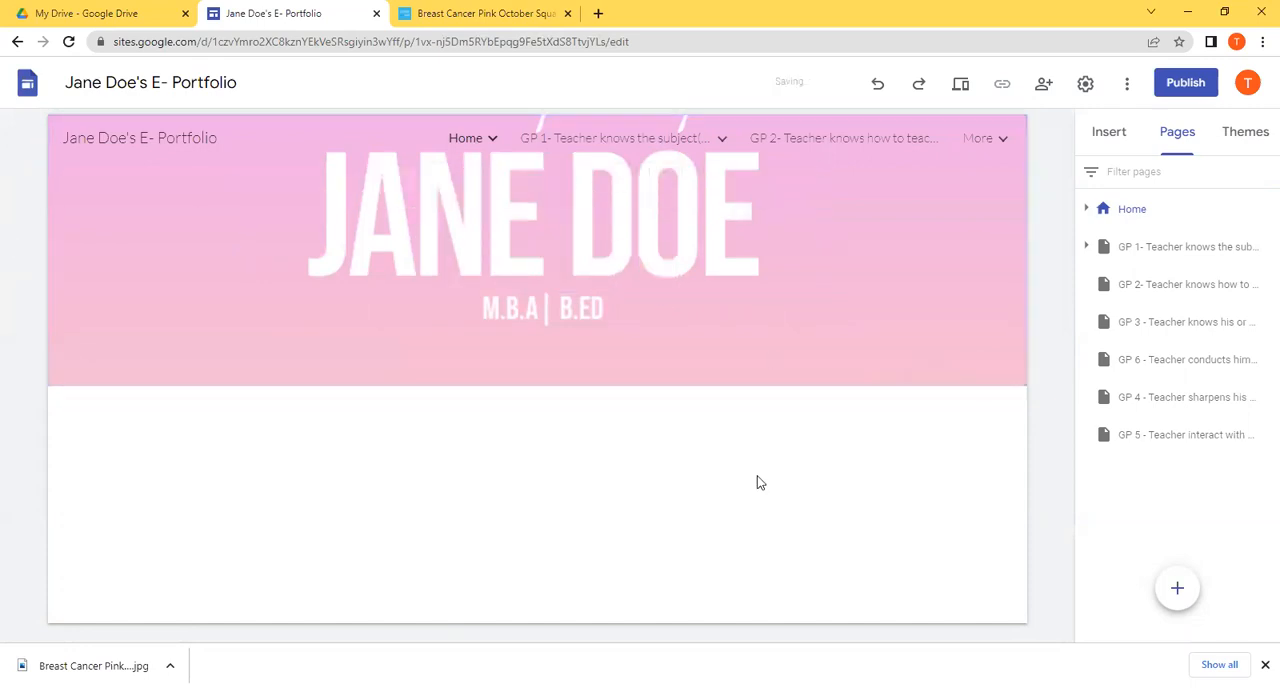
# Step: Set the Home page's header type to Cover and remove the readability adjustment from its image
pyautogui.click(854, 266)
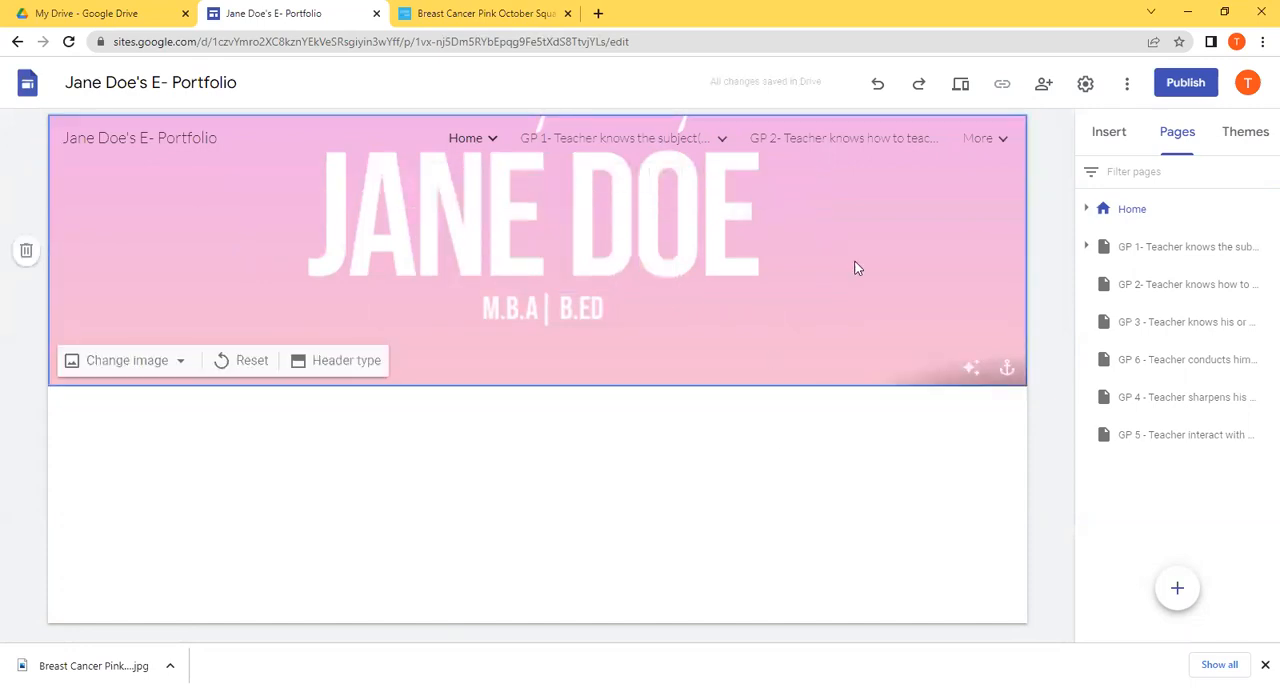
pyautogui.click(301, 367)
pyautogui.click(228, 354)
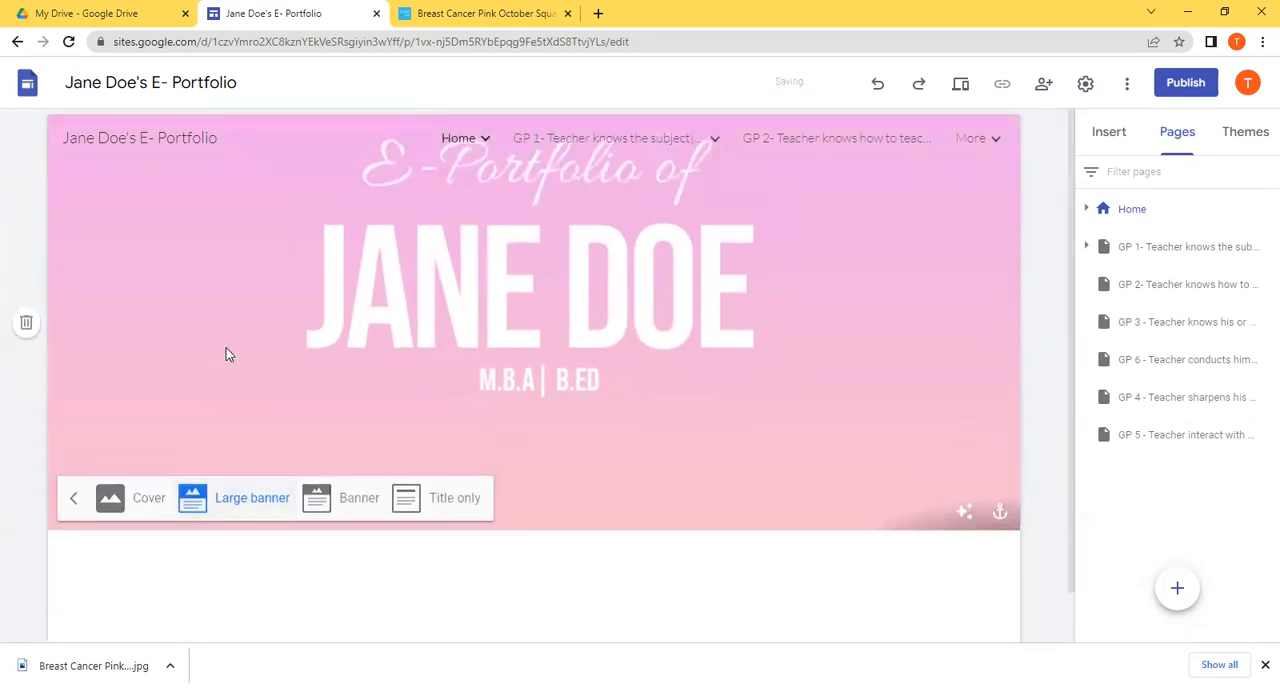
pyautogui.click(434, 512)
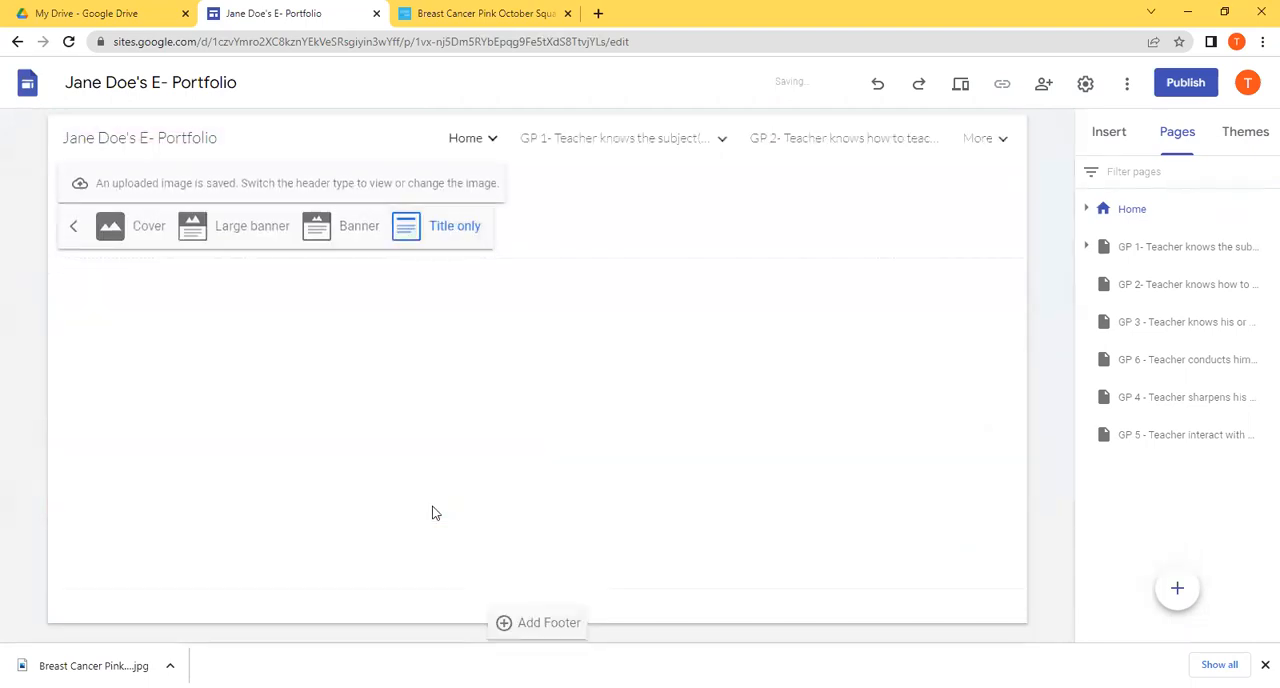
pyautogui.click(358, 226)
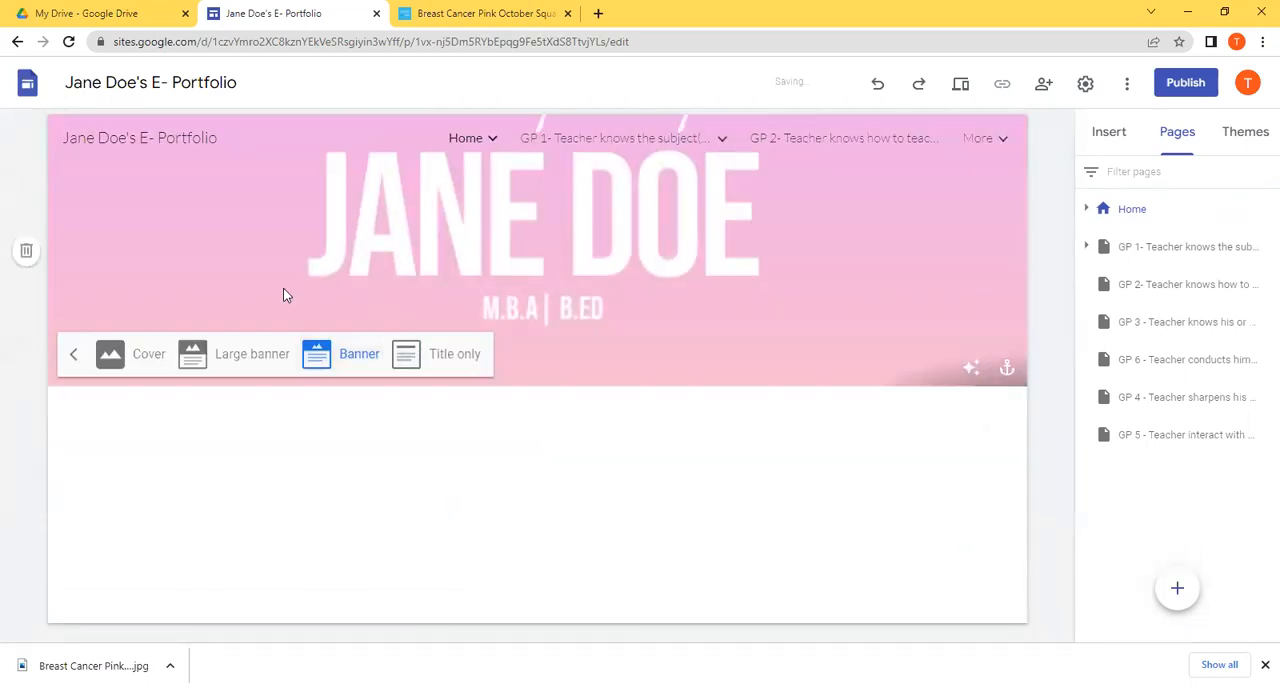
pyautogui.click(141, 355)
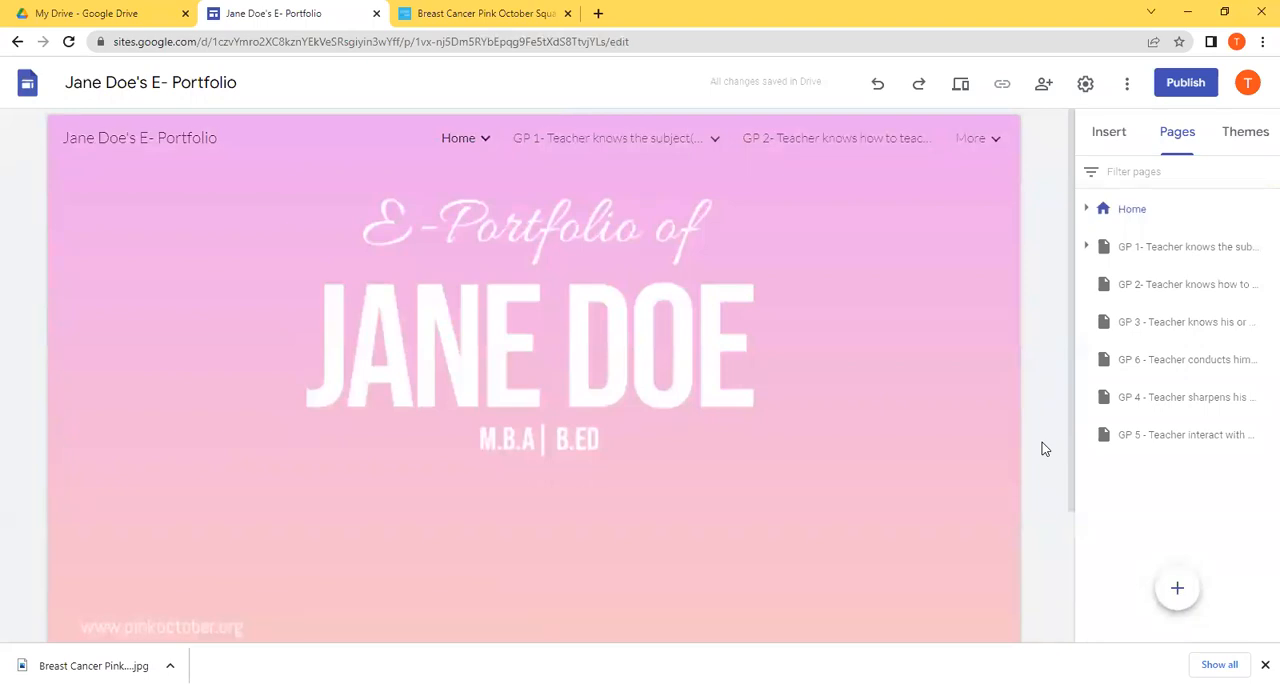
pyautogui.moveTo(1068, 423); pyautogui.dragTo(1102, 201)
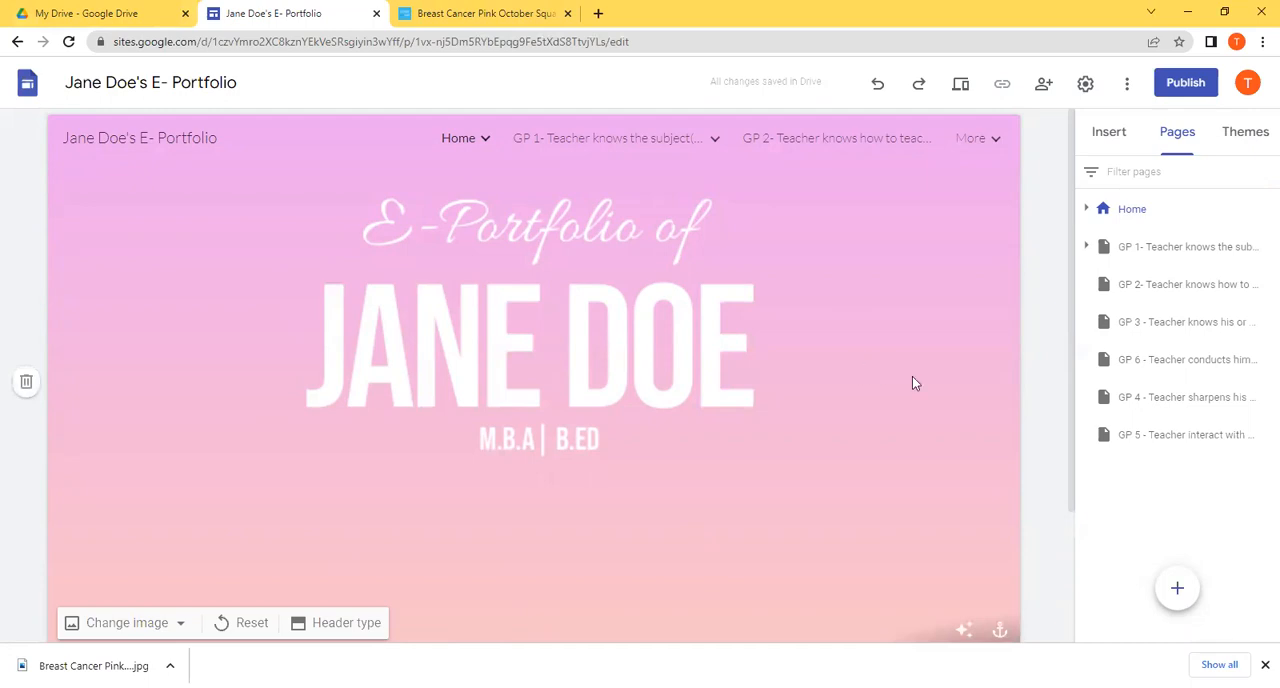
pyautogui.click(966, 630)
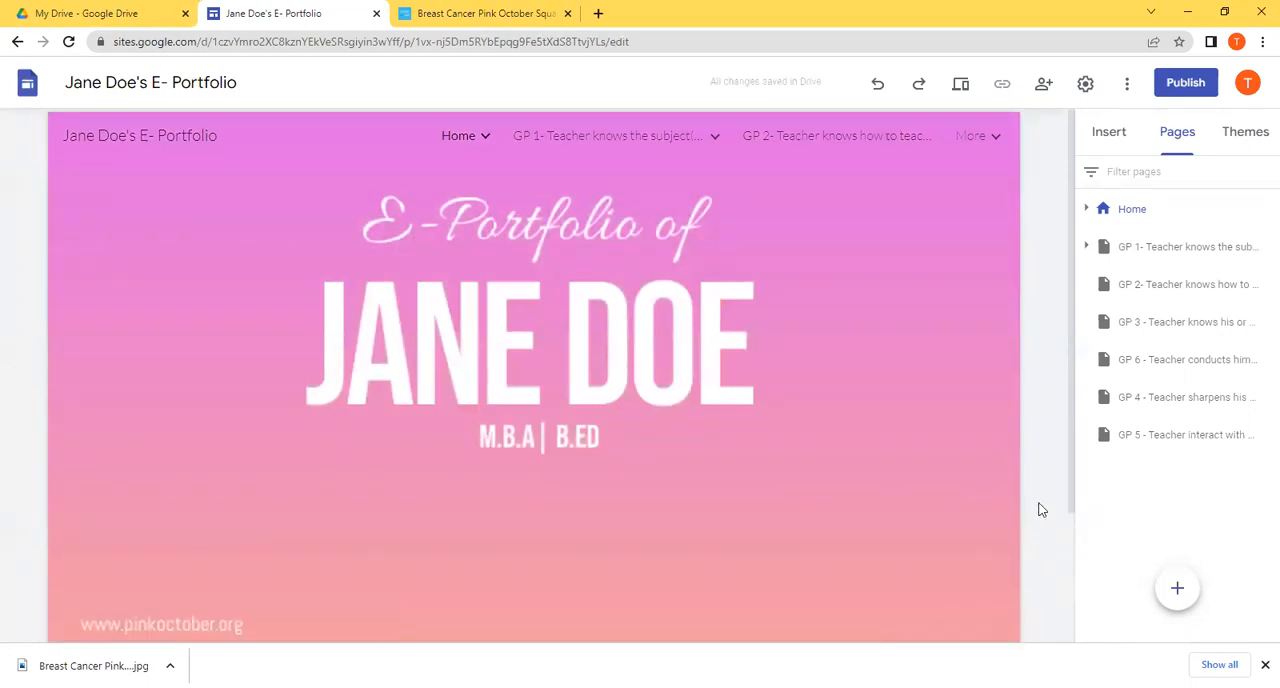
# Step: Look through the GP 1 to GP 6 pages to examine their headers and titles
pyautogui.click(1178, 252)
pyautogui.click(1178, 285)
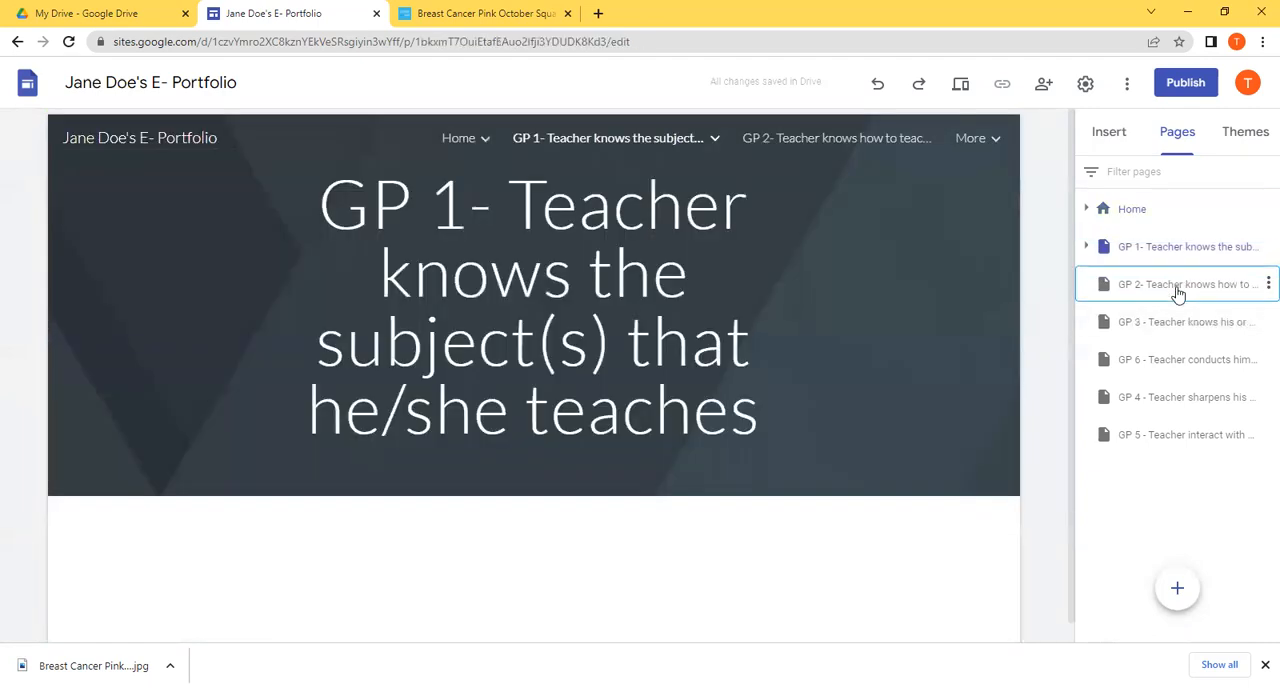
pyautogui.click(1178, 324)
pyautogui.click(1167, 362)
pyautogui.click(1167, 398)
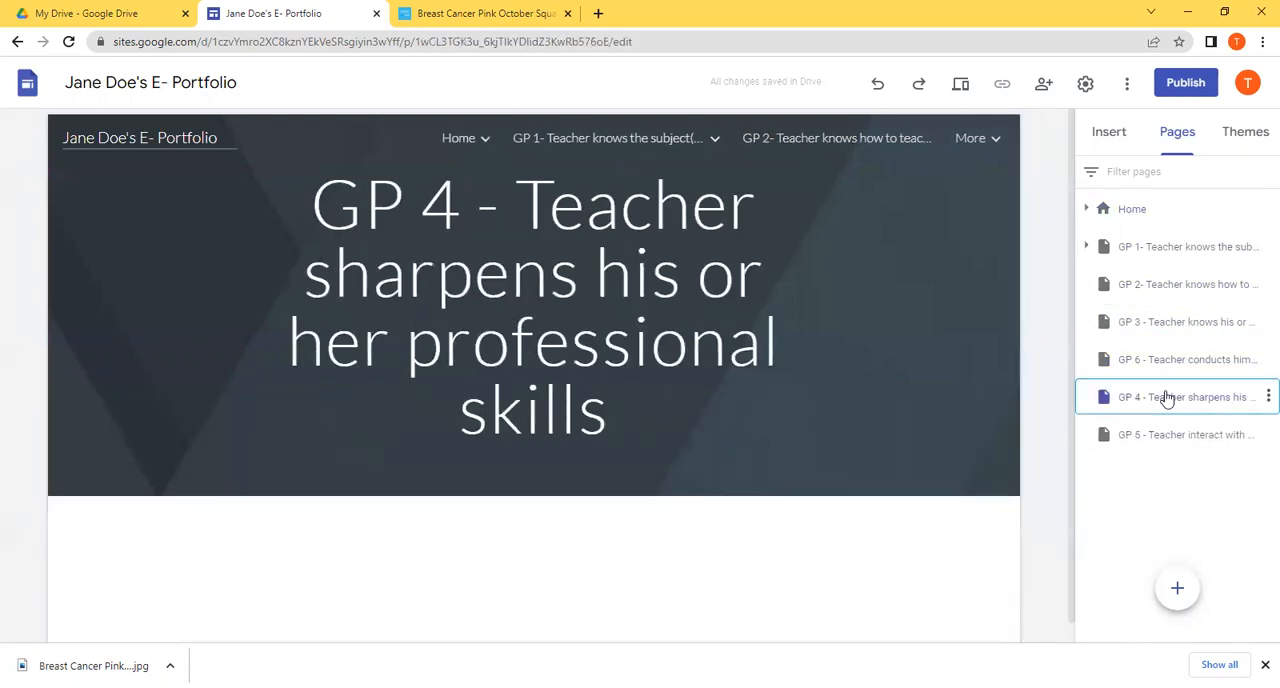
pyautogui.click(1145, 448)
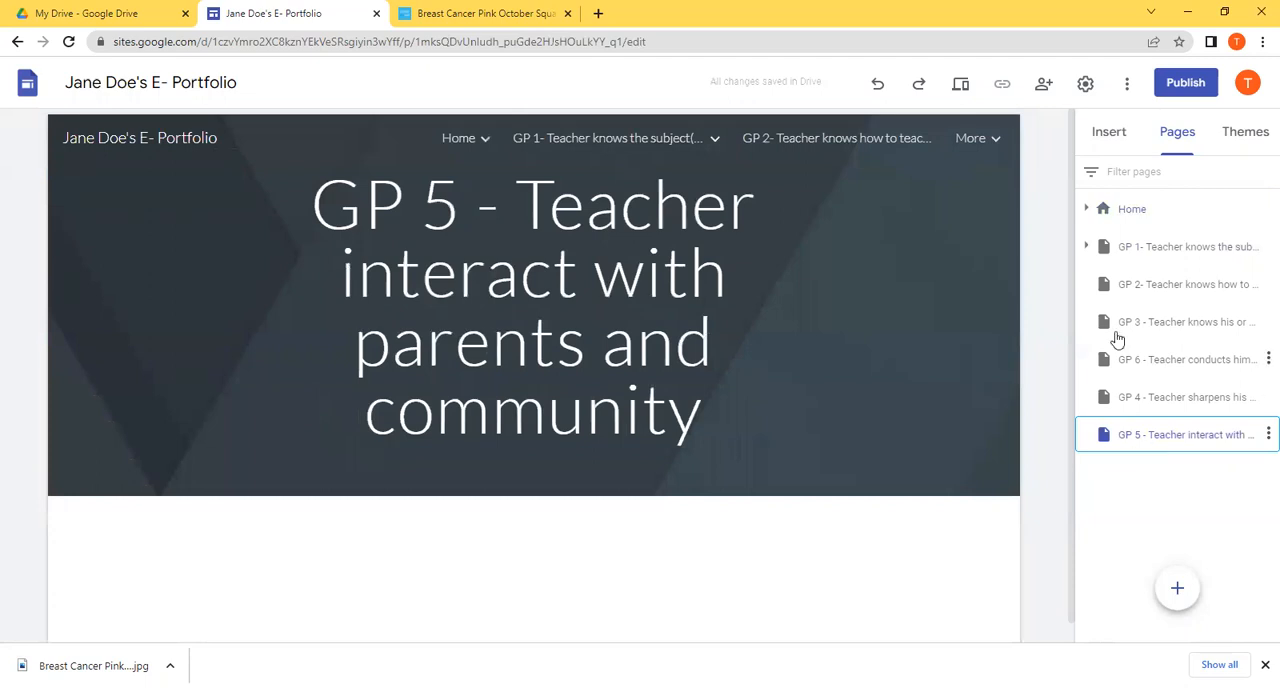
pyautogui.click(872, 274)
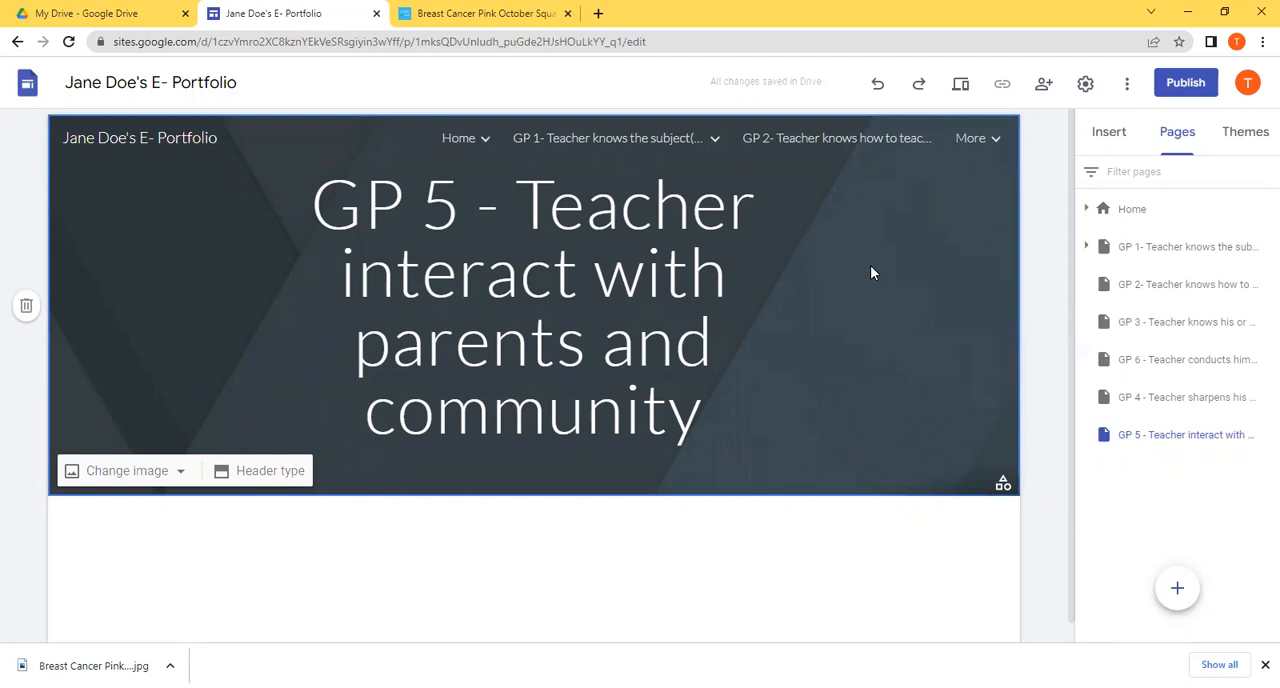
pyautogui.click(1171, 399)
pyautogui.click(1172, 366)
pyautogui.click(1207, 256)
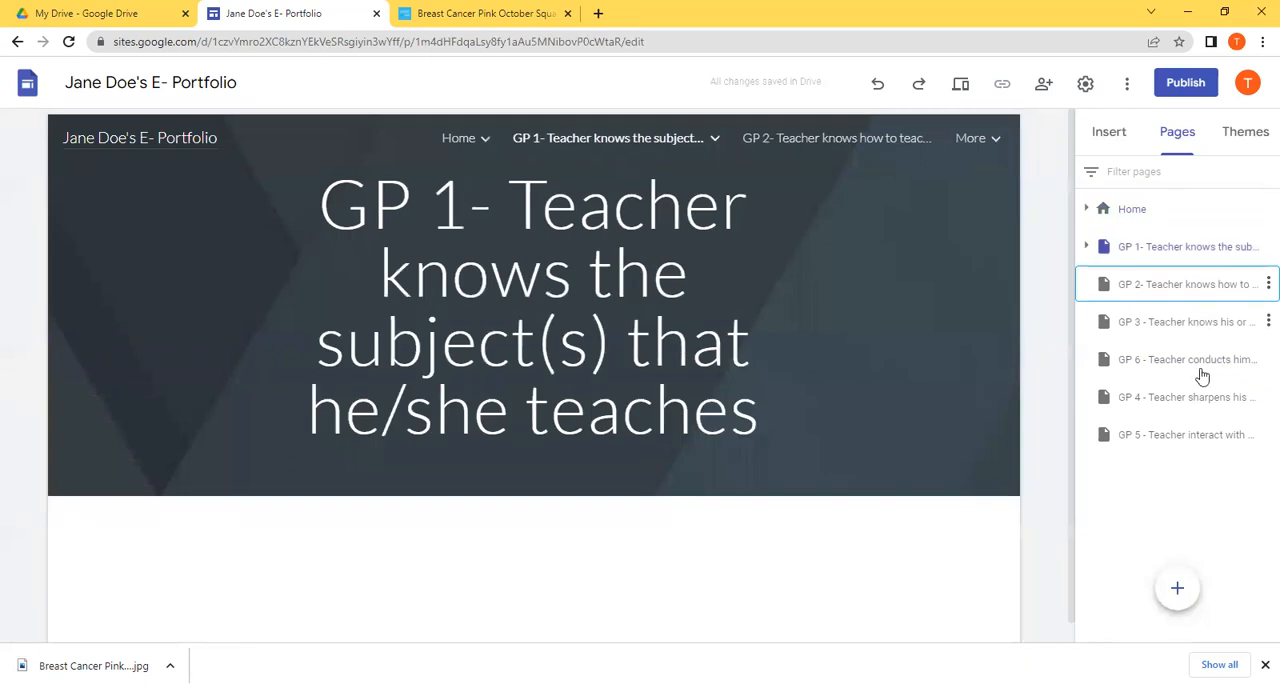
pyautogui.click(1200, 368)
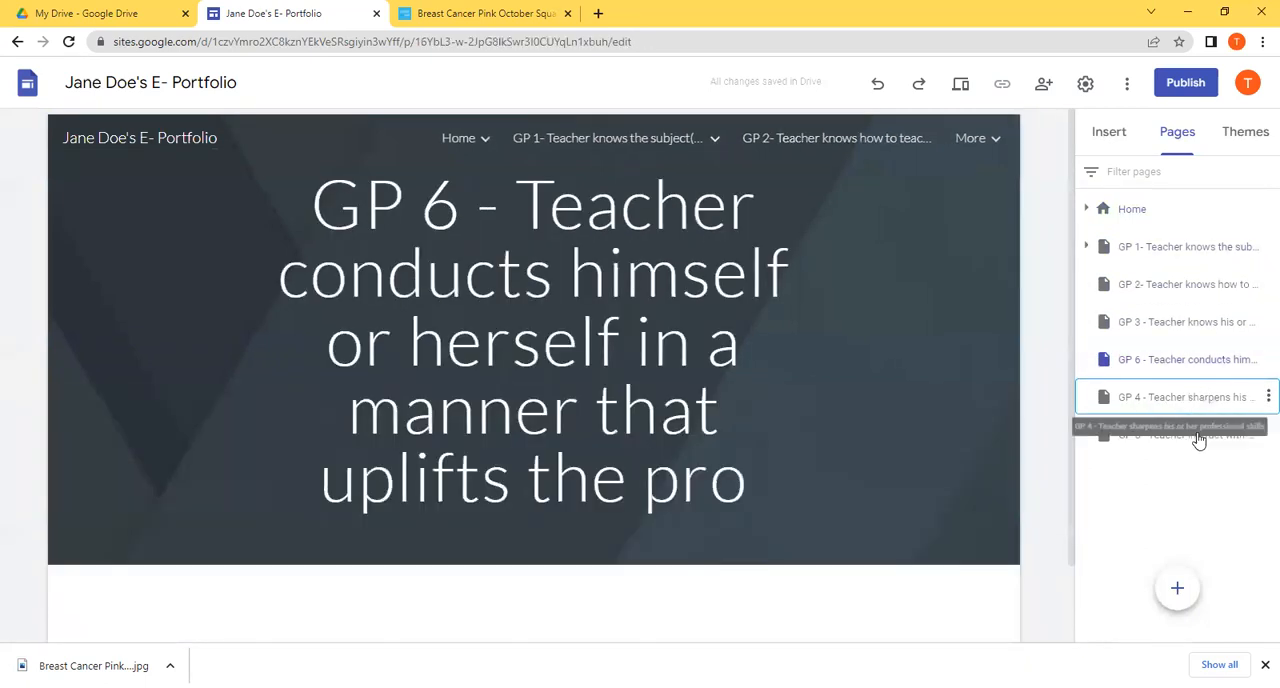
# Step: Check the GP 5 page, return to the Home page and examine its cover and the empty area beneath it
pyautogui.click(1199, 437)
pyautogui.click(1125, 215)
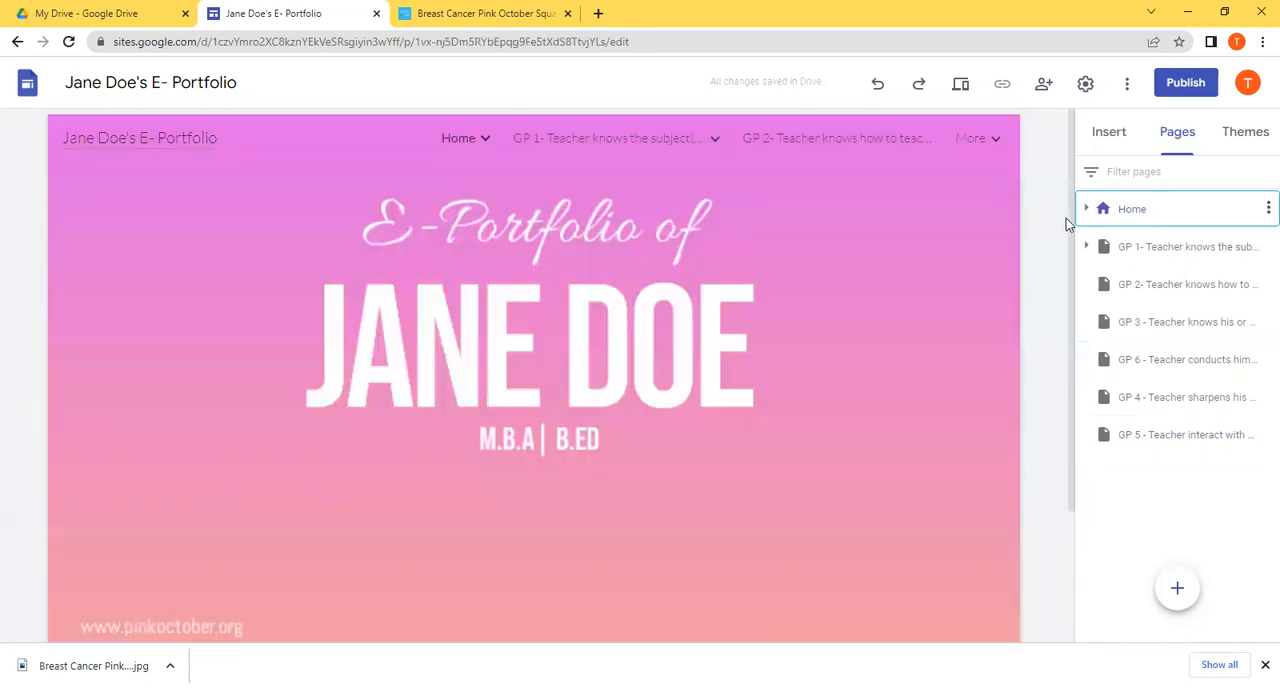
pyautogui.scroll(-1, 1063, 311)
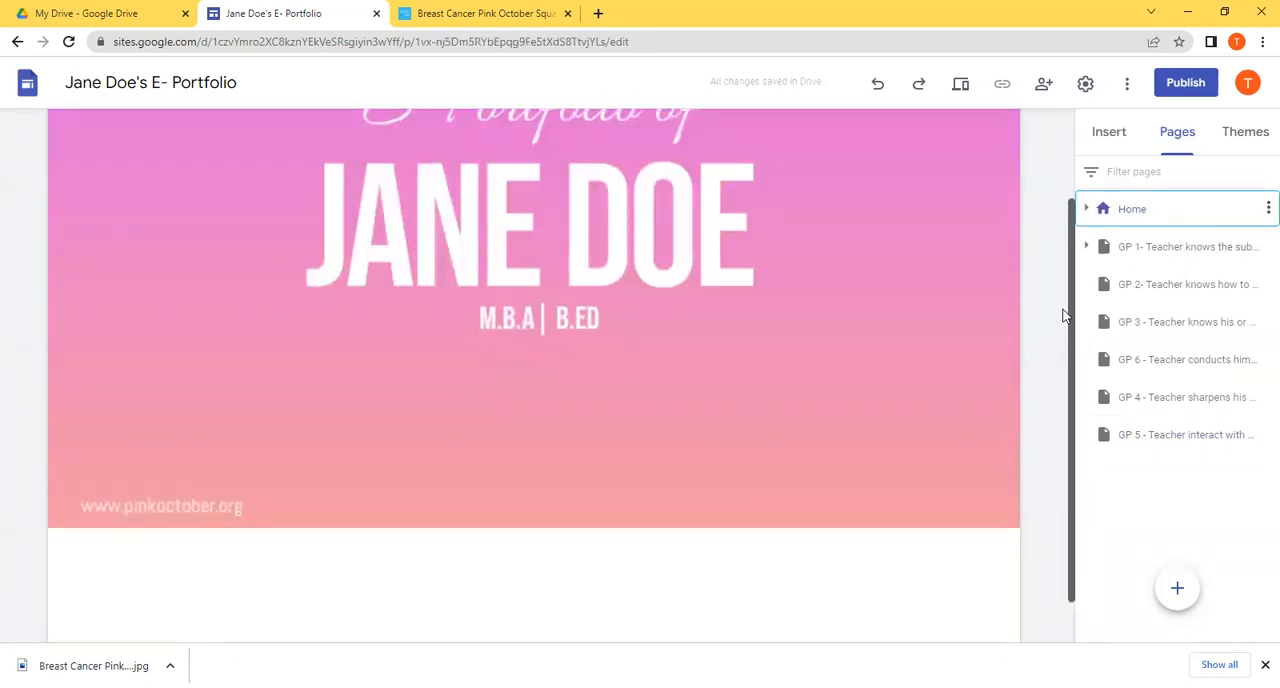
pyautogui.scroll(1, 1063, 316)
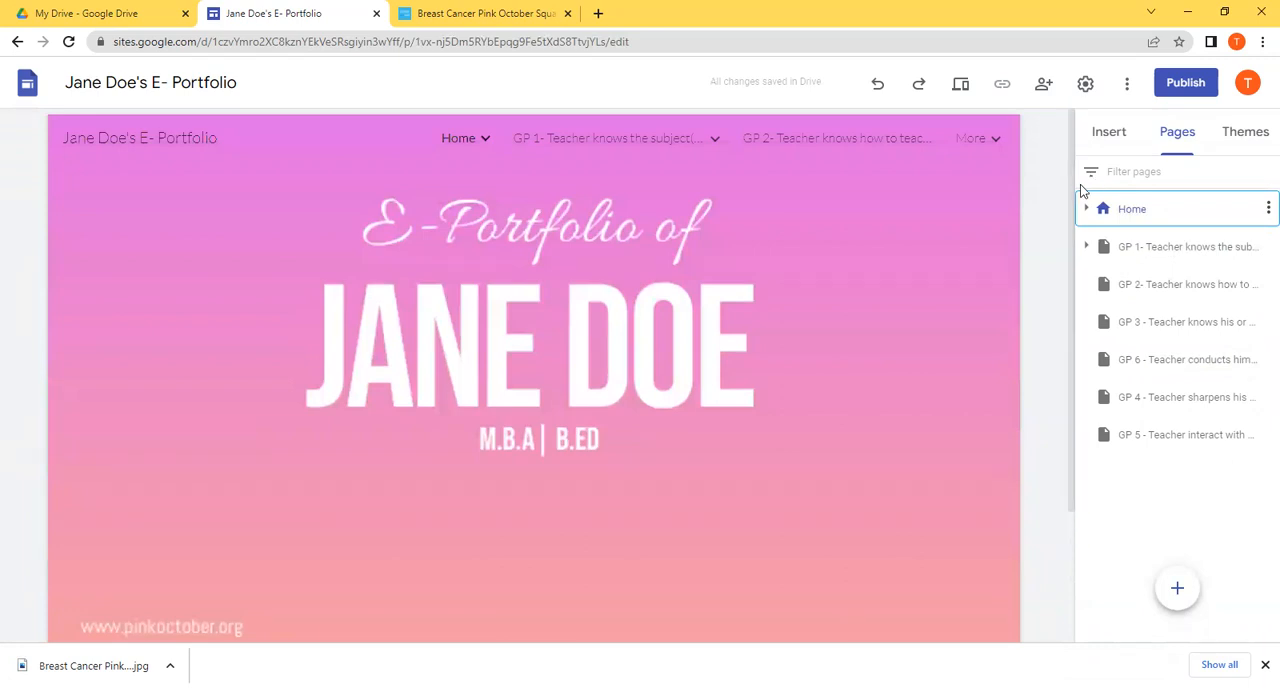
pyautogui.scroll(-2, 1053, 385)
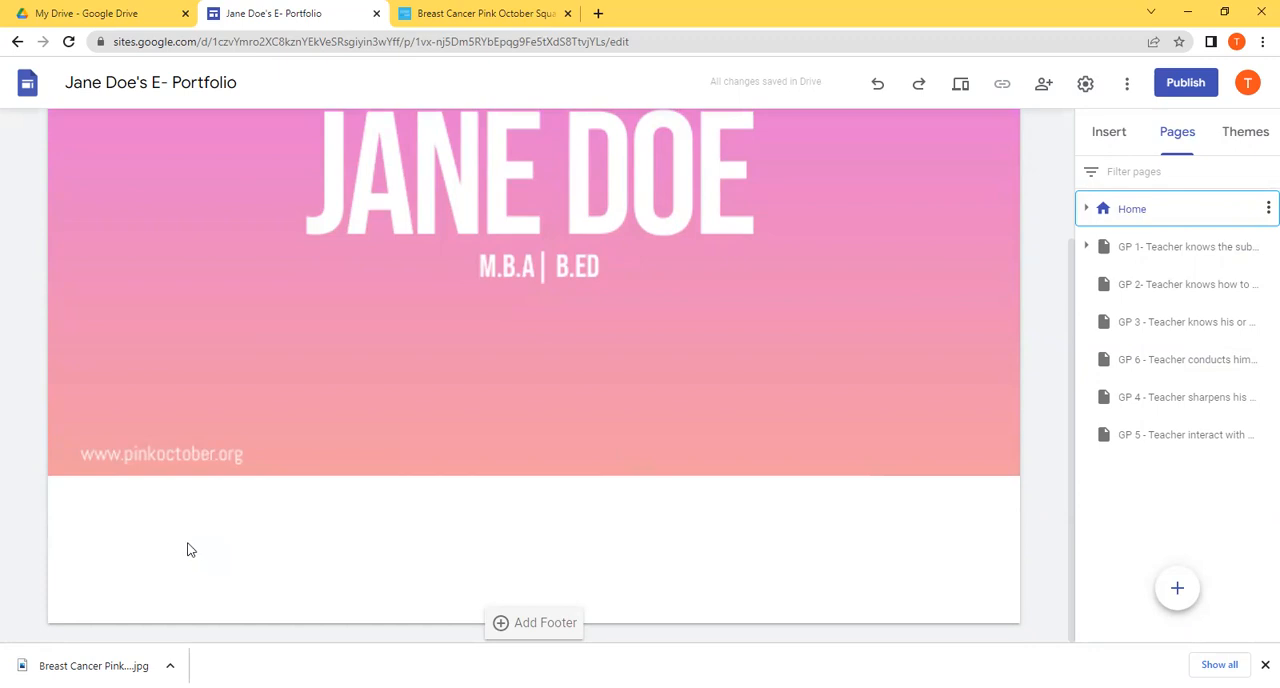
pyautogui.moveTo(193, 266)
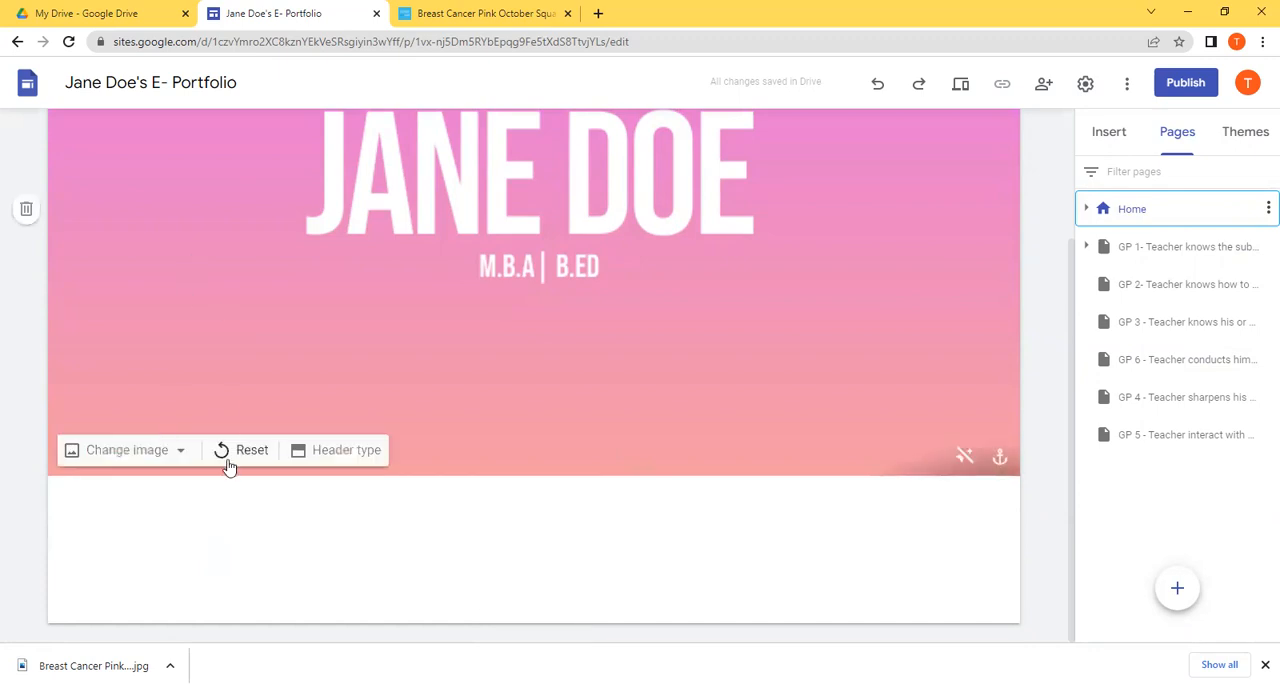
# Step: Try uploading the TASK 1 BUTTON image from Downloads beneath the Home page's cover, and delete it from the page
pyautogui.click(1107, 135)
pyautogui.click(1212, 203)
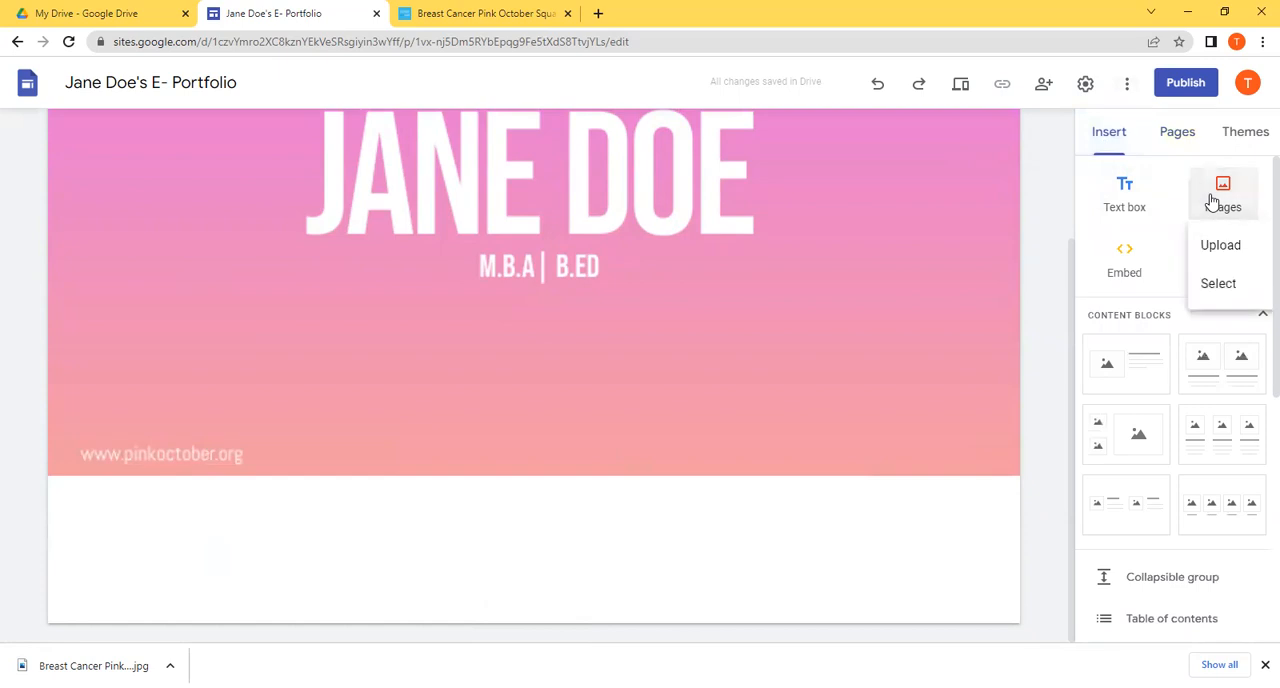
pyautogui.click(1221, 249)
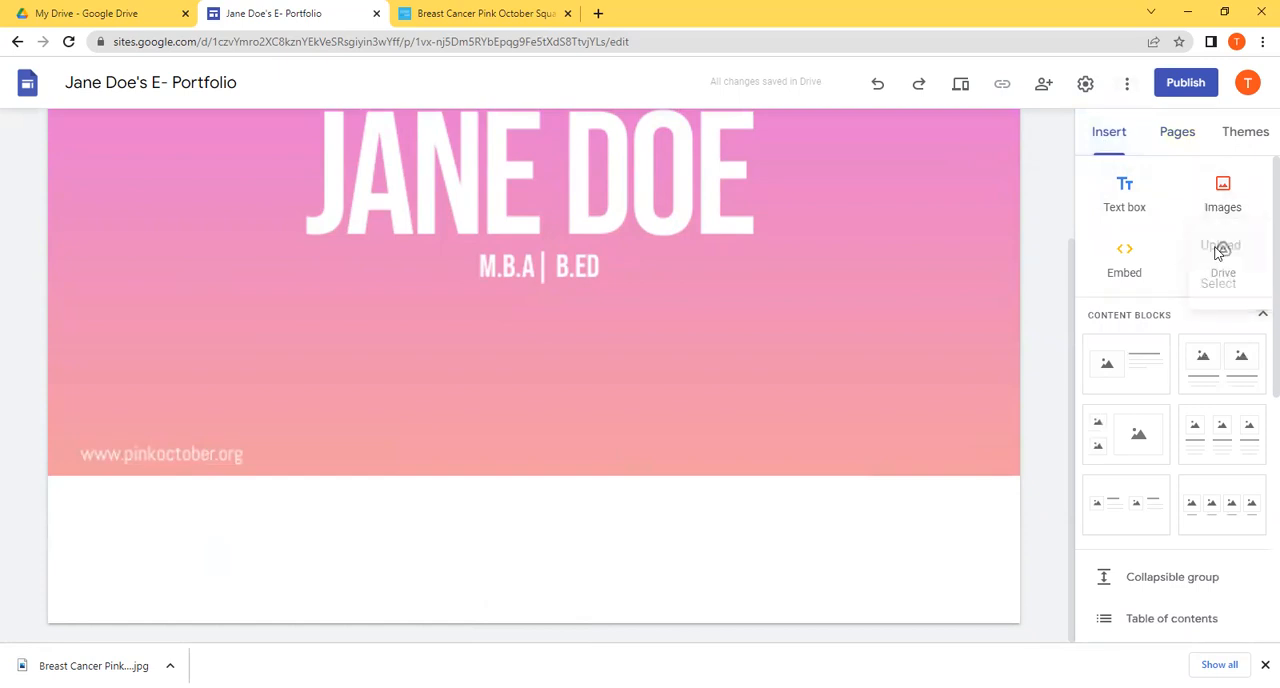
pyautogui.moveTo(640, 107); pyautogui.dragTo(640, 122)
pyautogui.moveTo(640, 125); pyautogui.dragTo(640, 128)
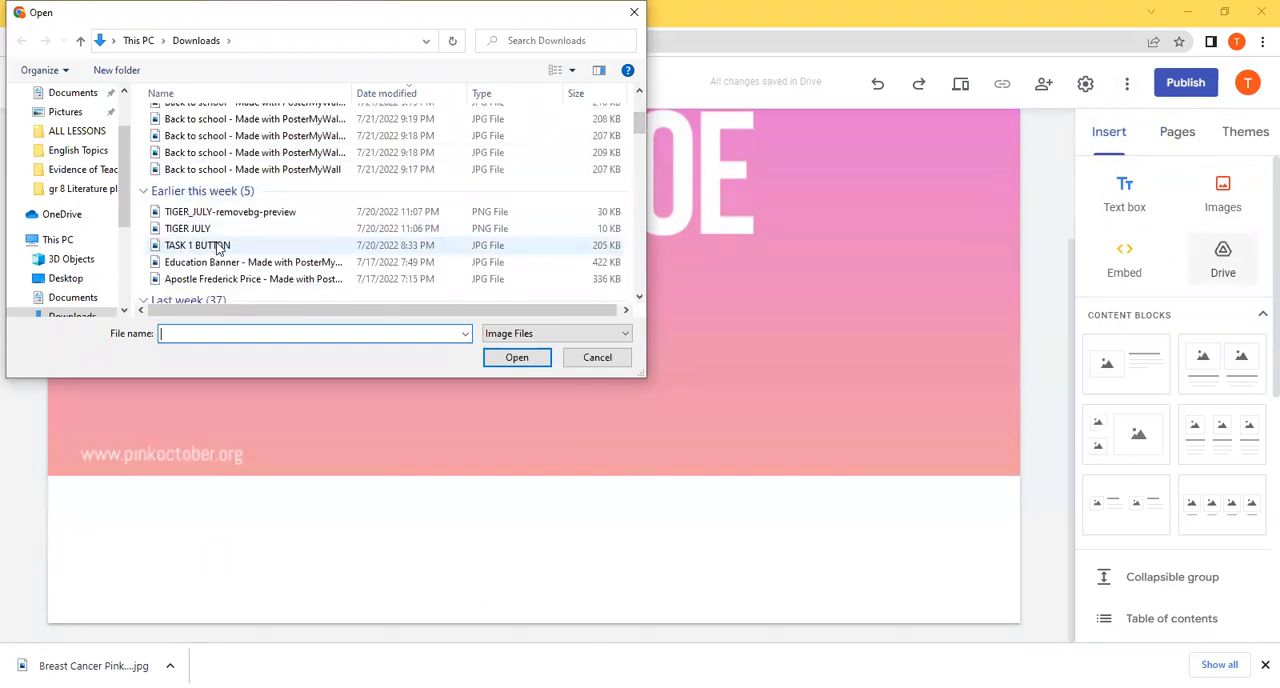
pyautogui.doubleClick(219, 249)
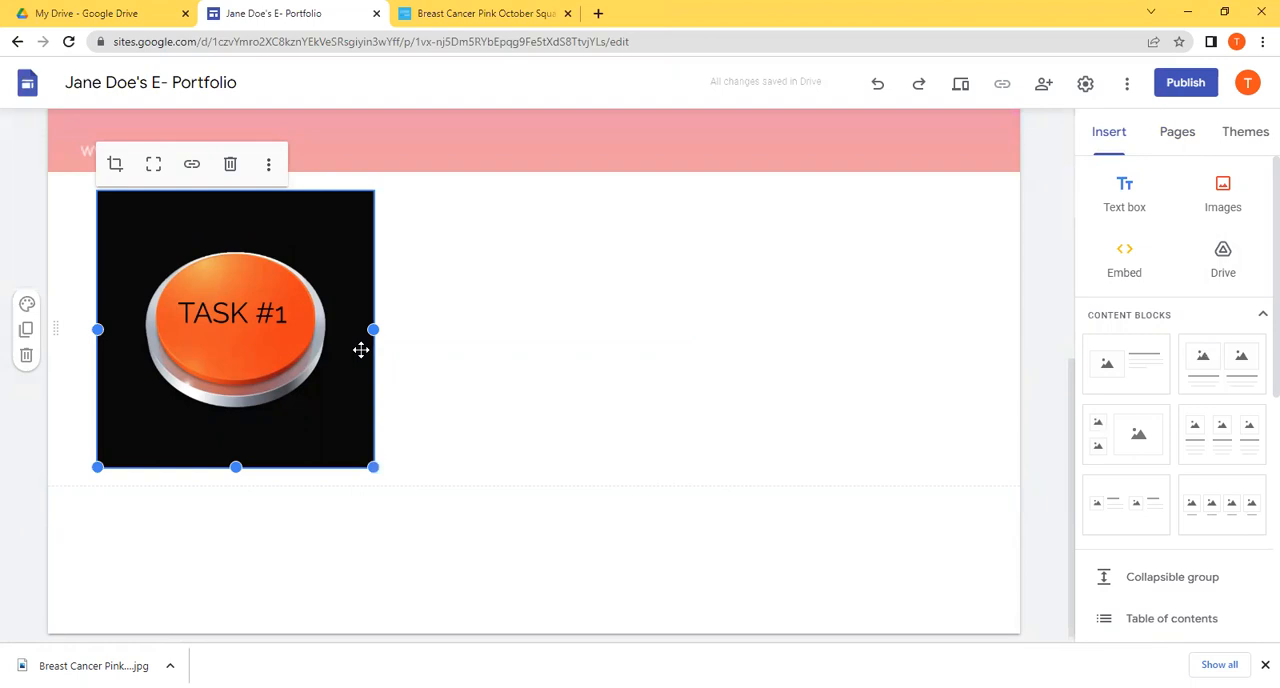
pyautogui.press('Delete')
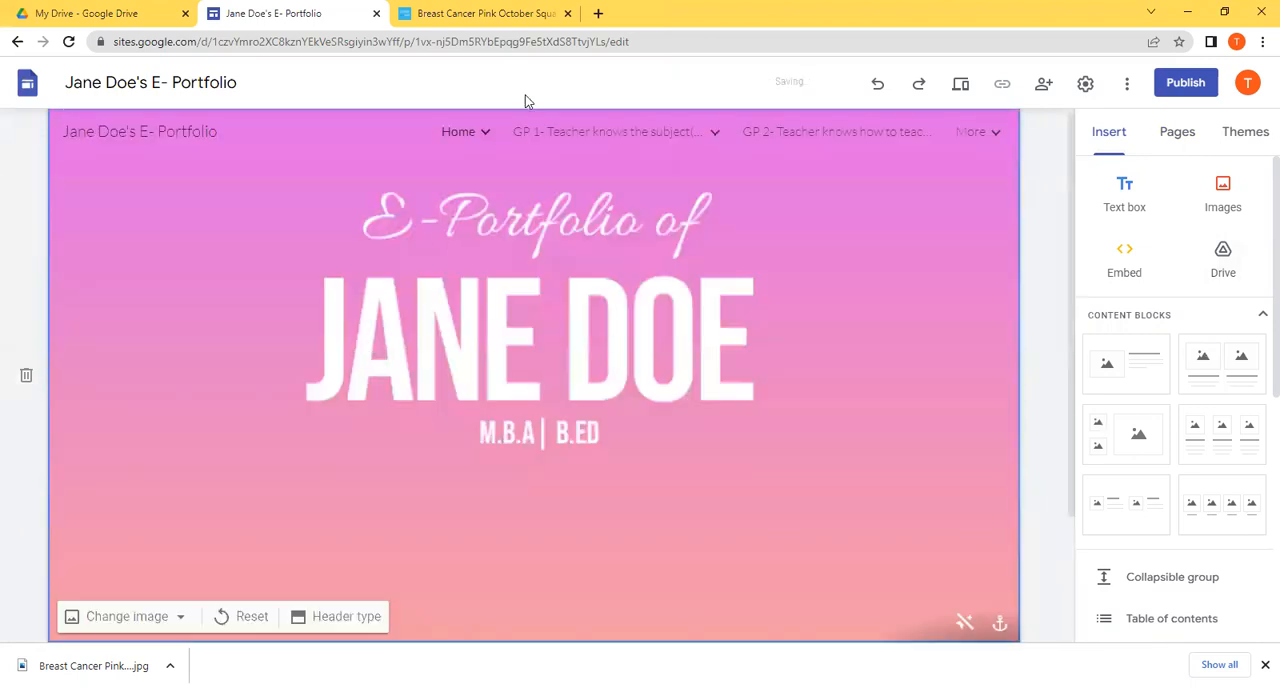
# Step: Switch to PosterMyWall, search the templates for "button" and open the blue "Your Text Button" template for customizing
pyautogui.click(448, 12)
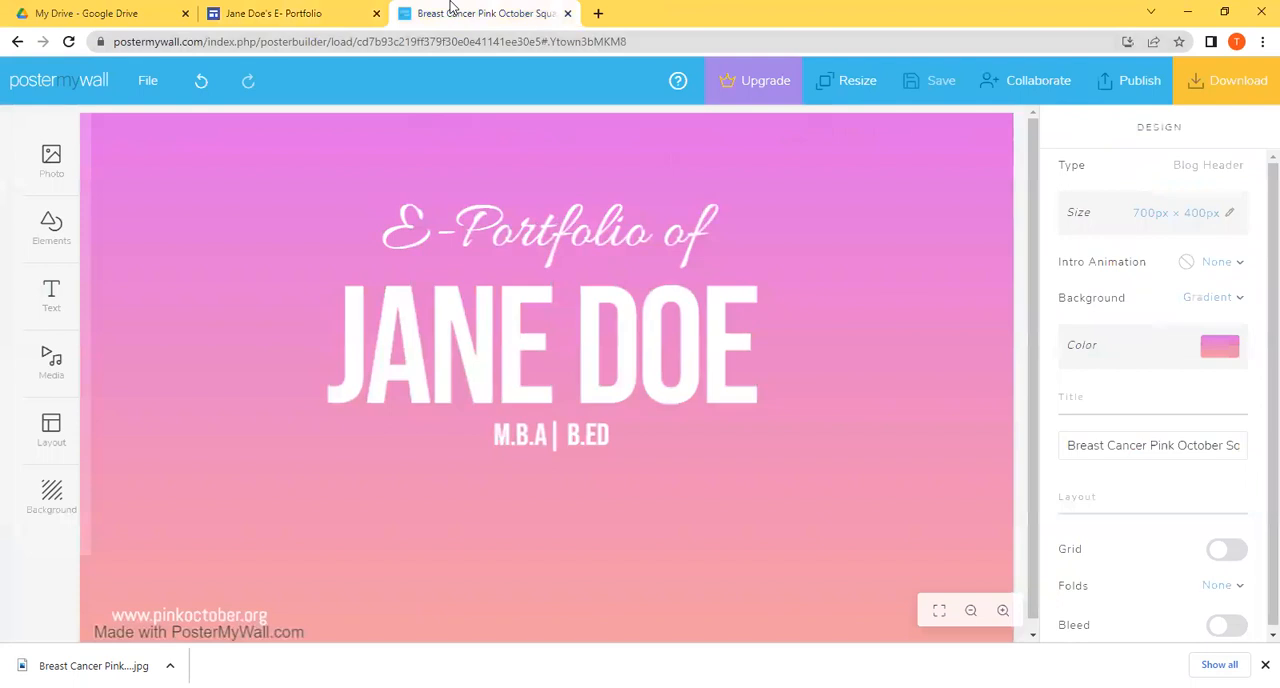
pyautogui.click(90, 85)
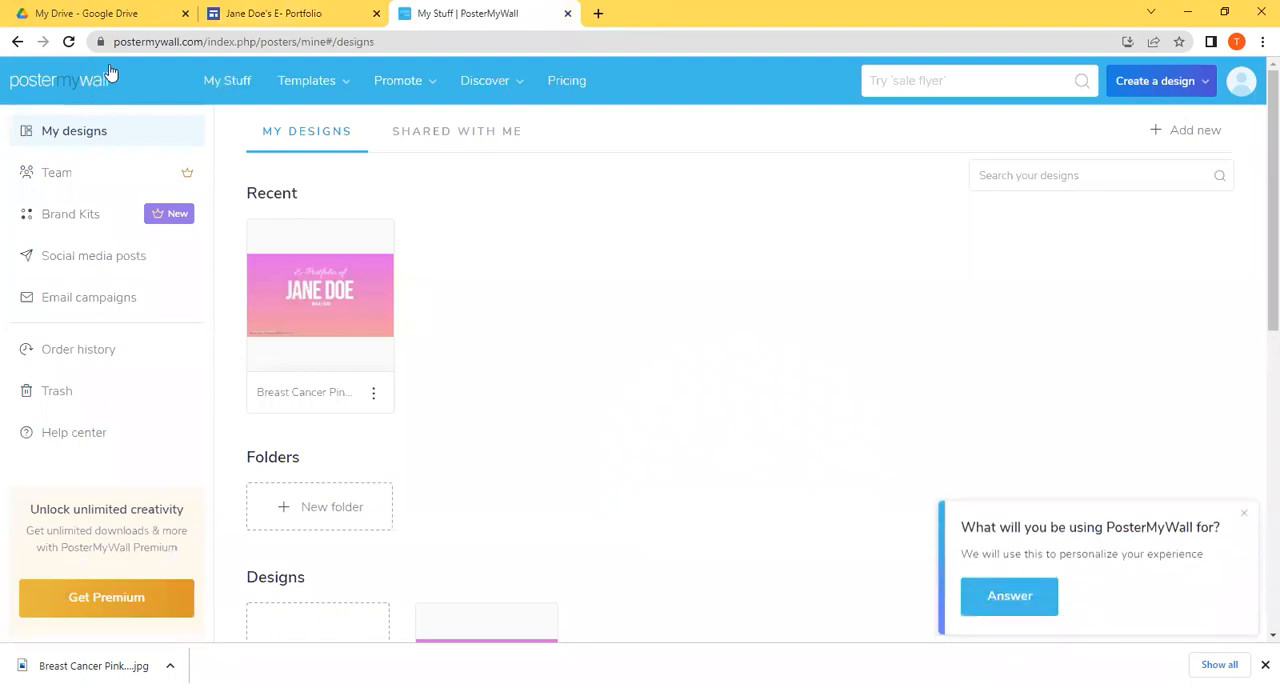
pyautogui.write('bu')
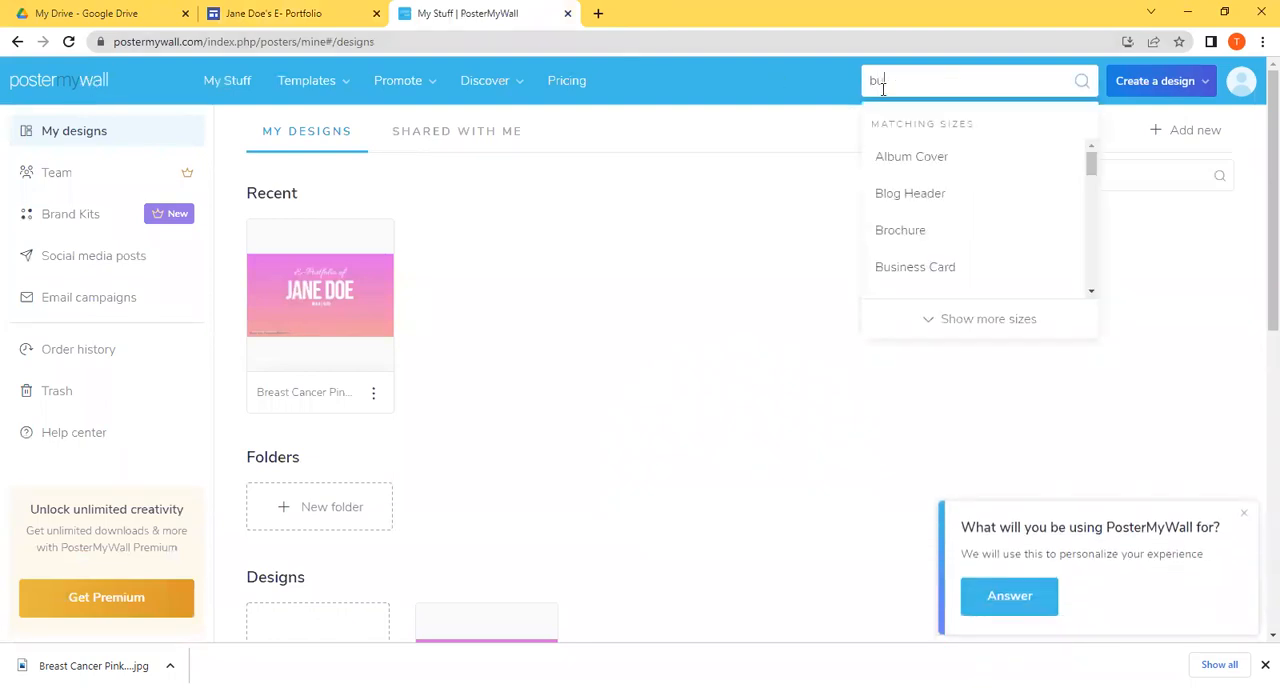
pyautogui.write('tton')
pyautogui.press('Return')
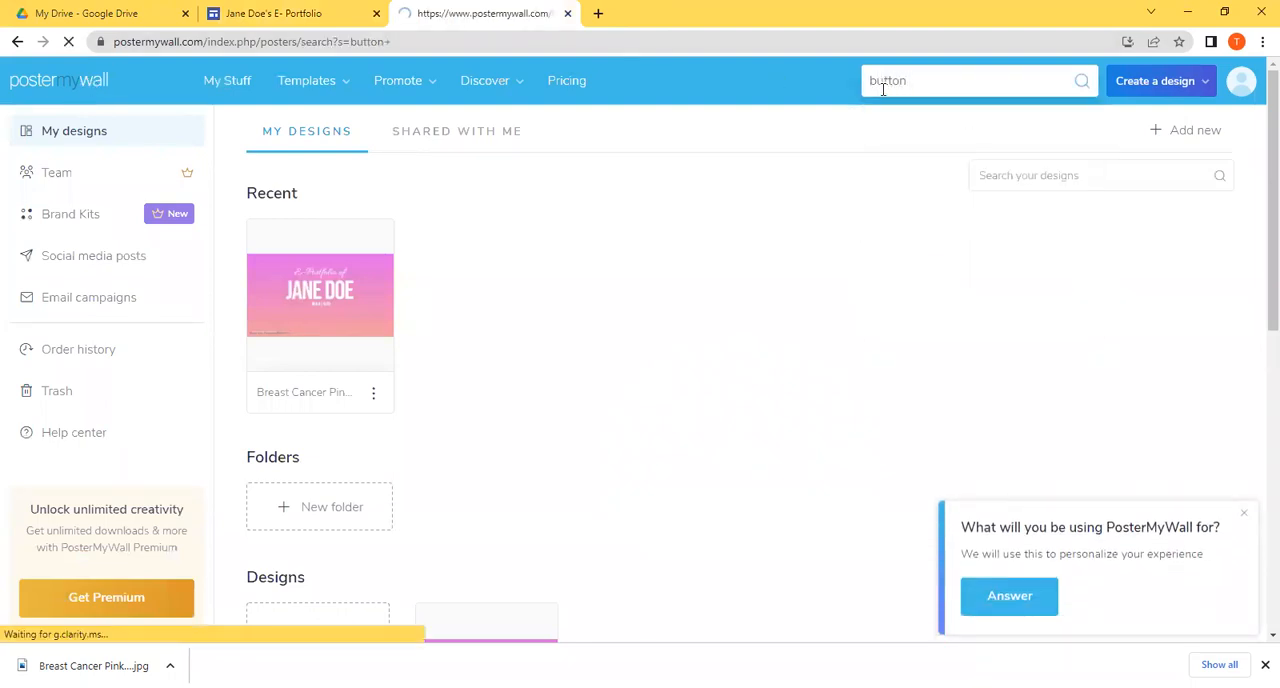
pyautogui.click(501, 322)
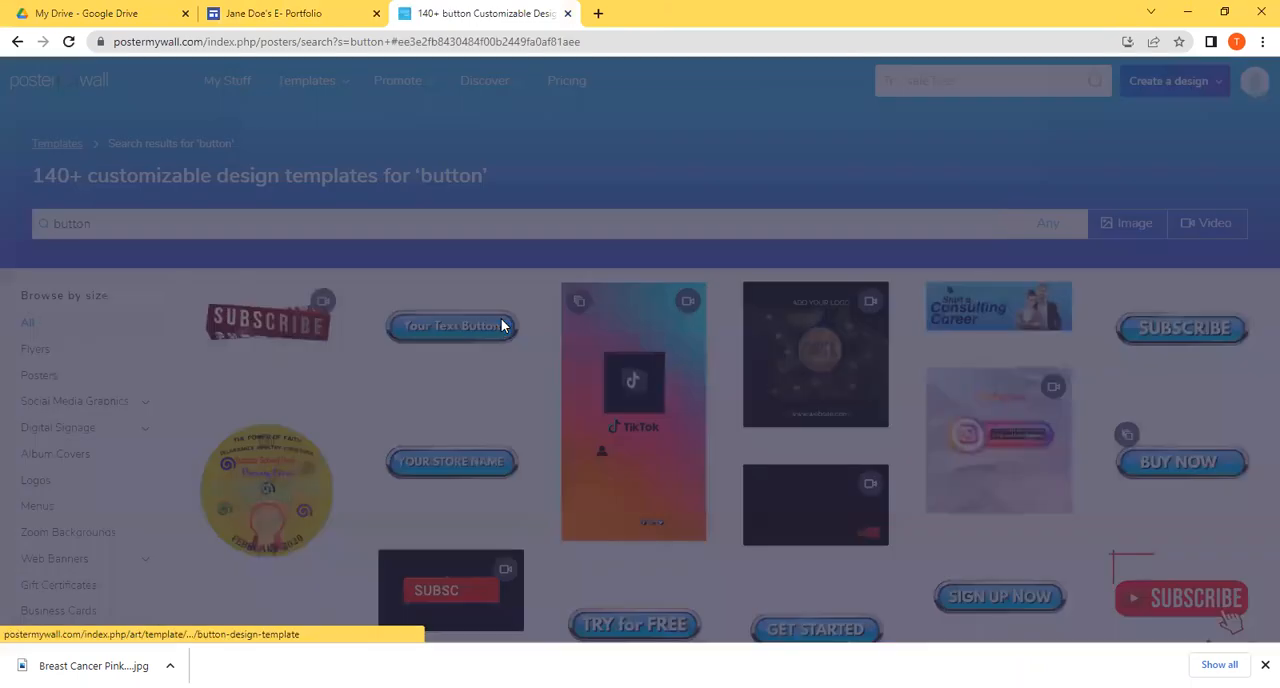
pyautogui.click(937, 247)
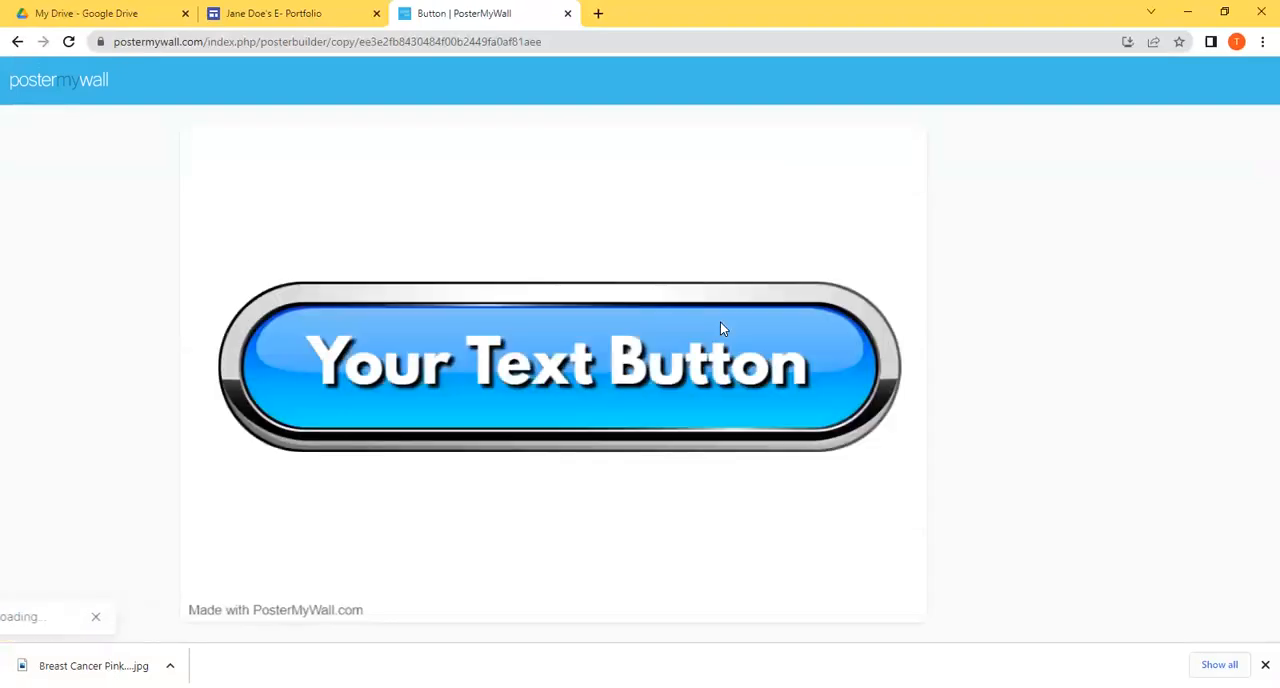
# Step: Replace the text on the blue button with "Guiding Principle 1"
pyautogui.click(800, 408)
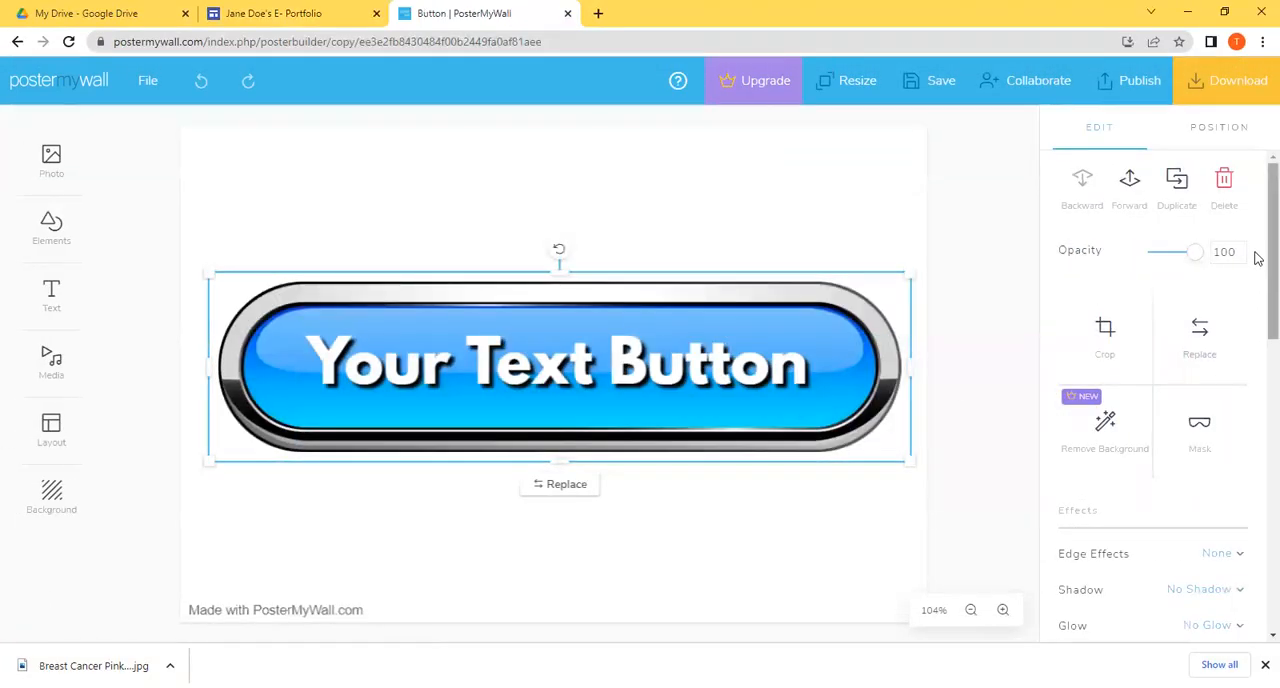
pyautogui.scroll(-7, 1257, 437)
pyautogui.scroll(4, 1257, 478)
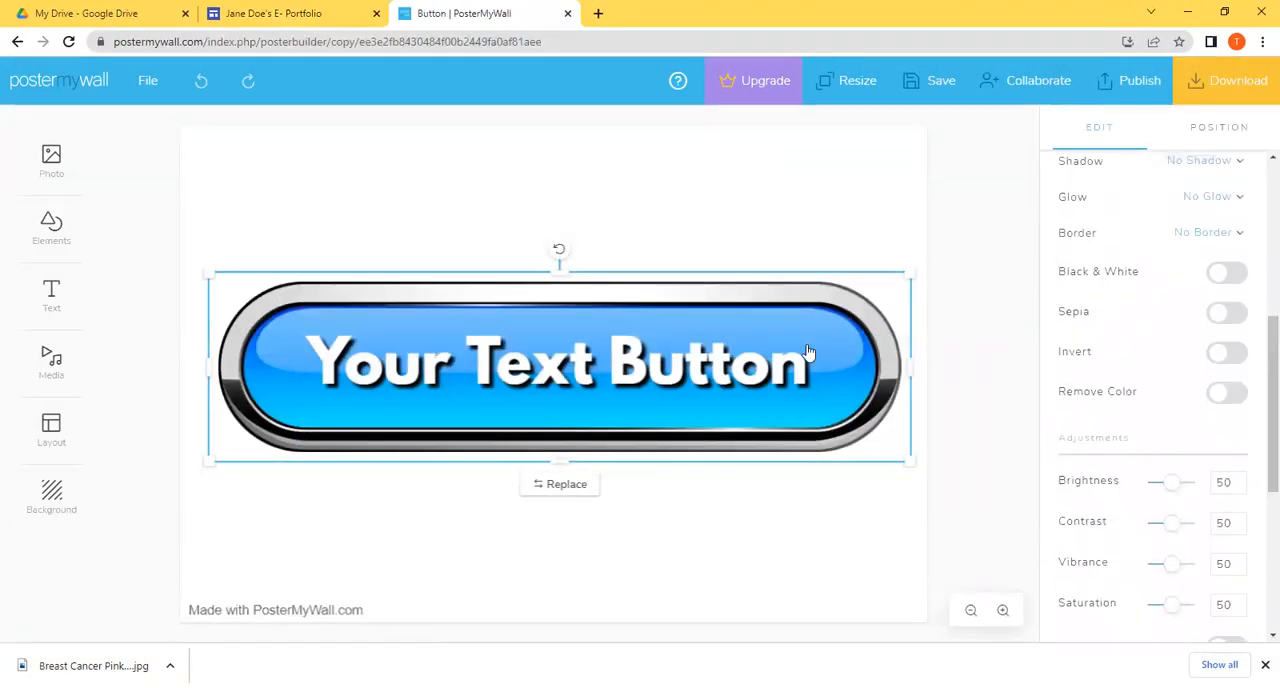
pyautogui.click(775, 358)
pyautogui.hotkey('ctrl', 'a')
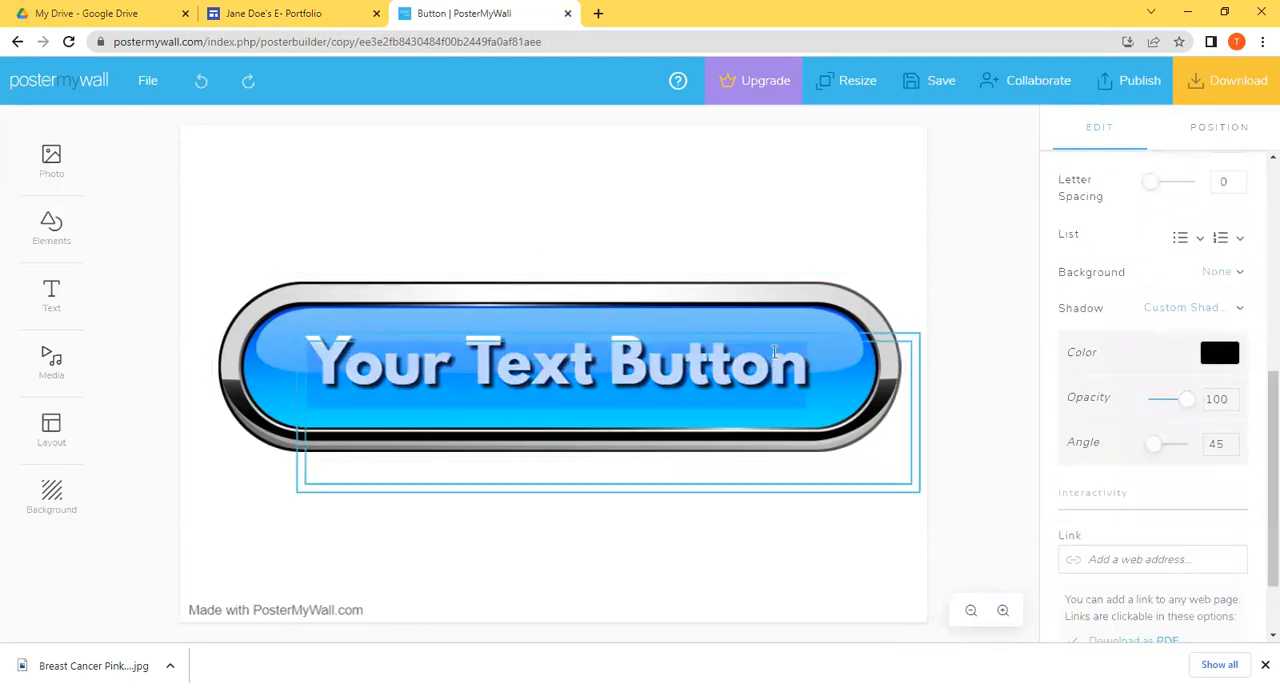
pyautogui.press('BackSpace')
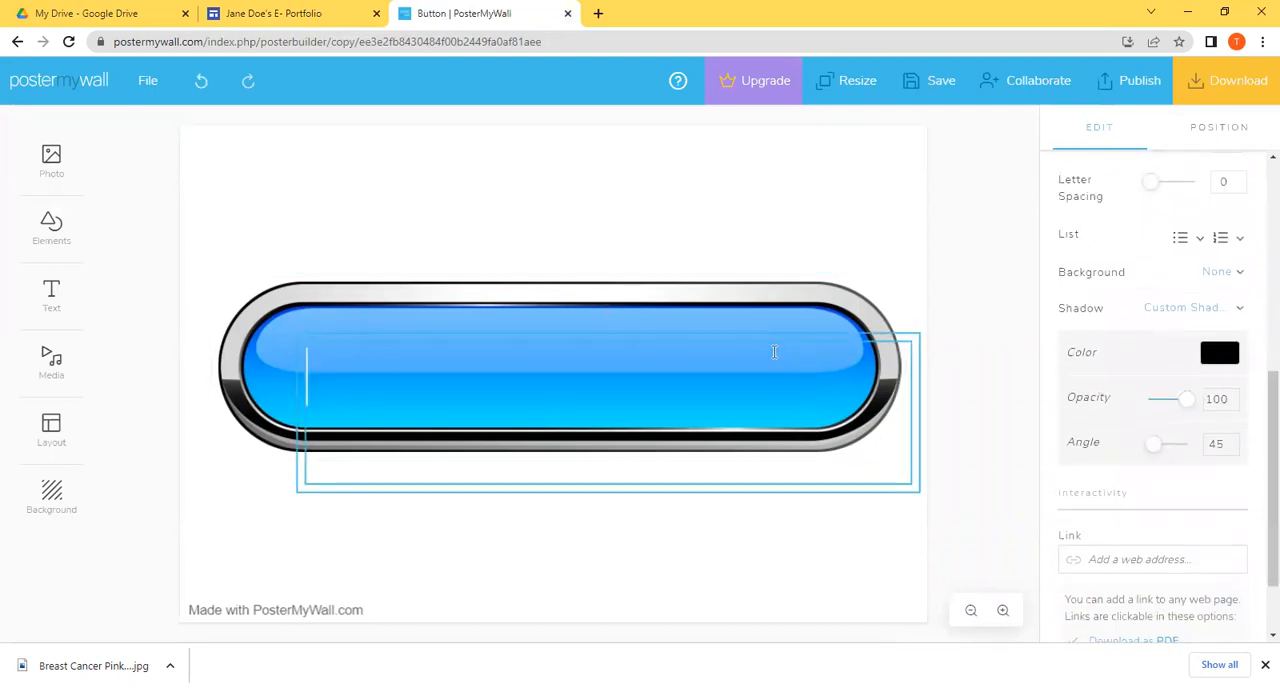
pyautogui.write('Guidin')
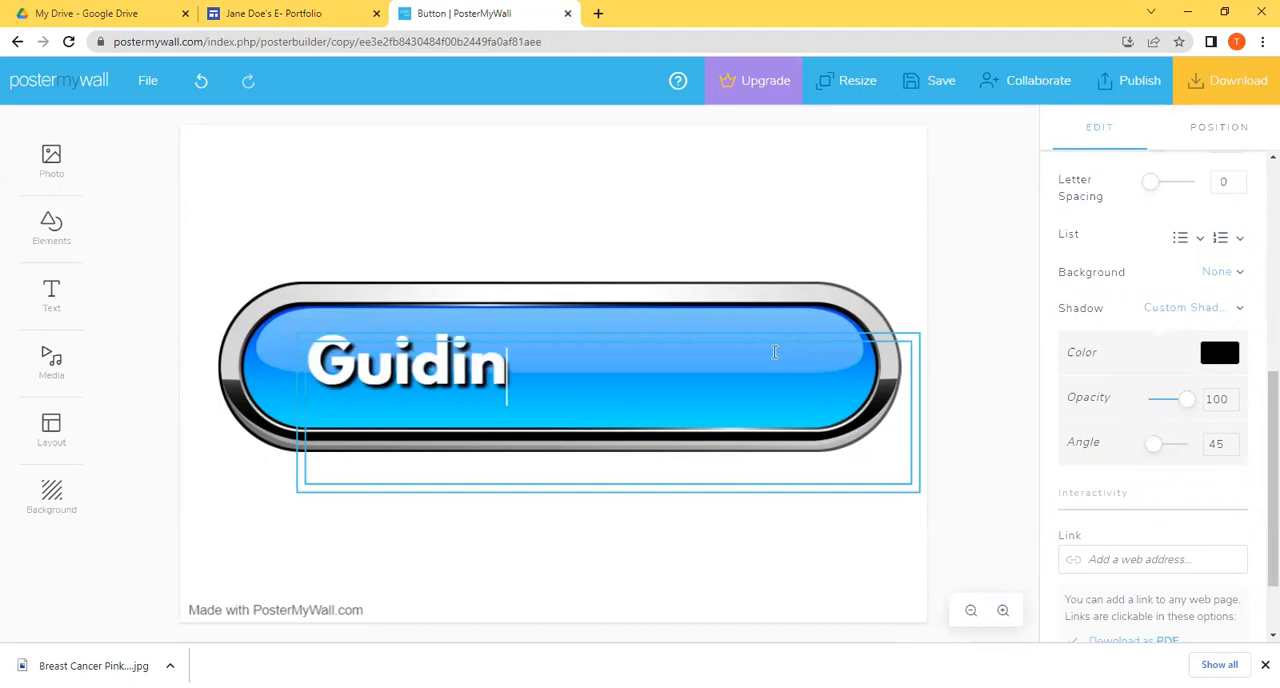
pyautogui.write('gP')
pyautogui.press('BackSpace')
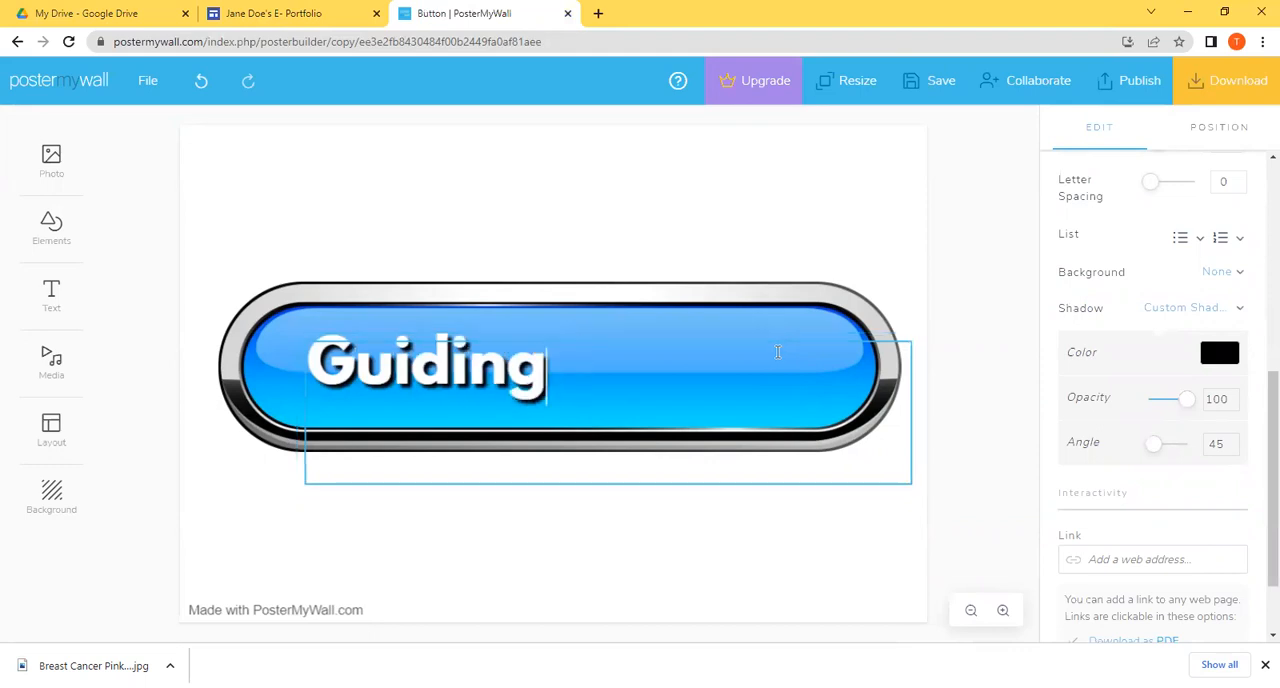
pyautogui.write('{PP')
pyautogui.press('BackSpace')
pyautogui.press('BackSpace')
pyautogui.press('BackSpace')
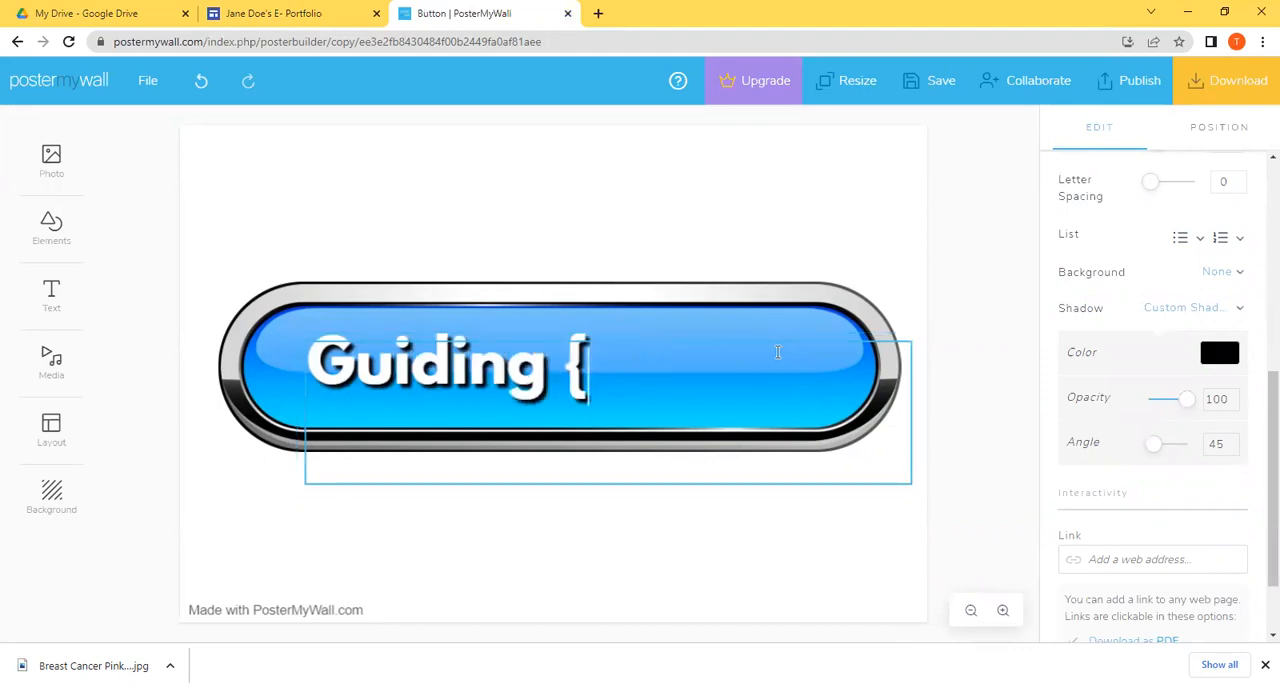
pyautogui.write('Principa')
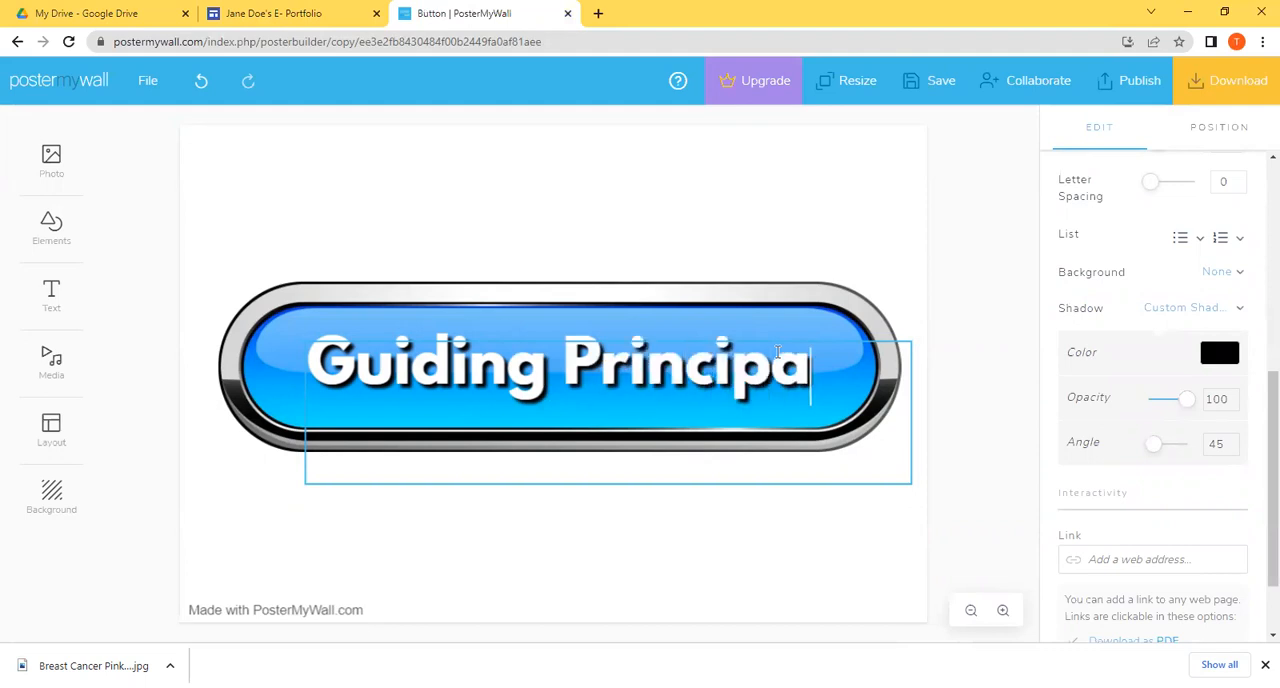
pyautogui.press('BackSpace')
pyautogui.write('le ')
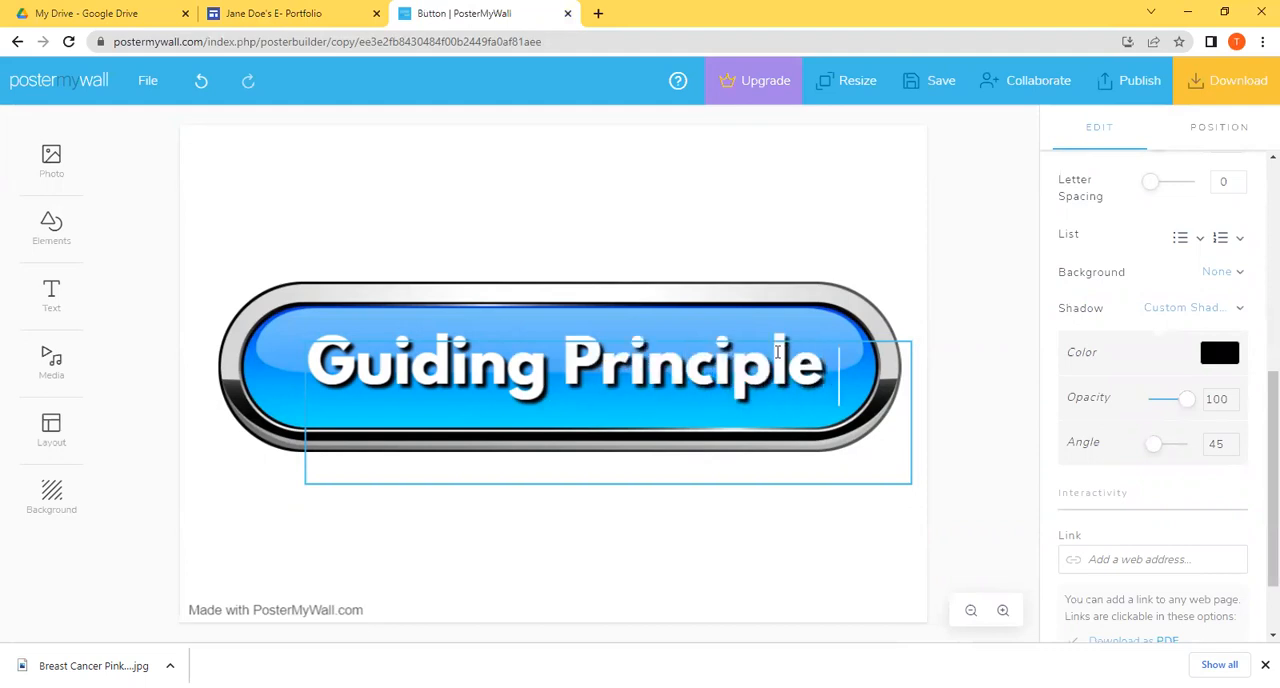
pyautogui.write('1')
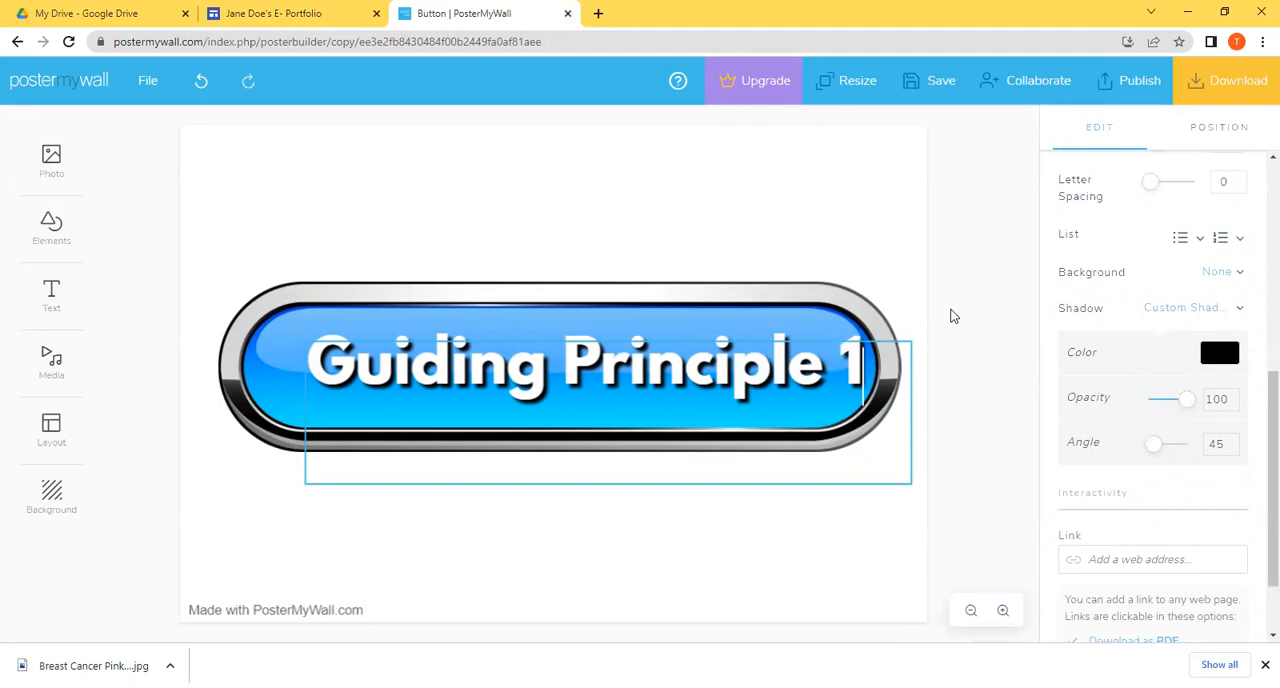
# Step: Move the "Guiding Principle 1" text so it sits centred on the blue button
pyautogui.click(680, 390)
pyautogui.click(675, 363)
pyautogui.moveTo(675, 363); pyautogui.dragTo(682, 371)
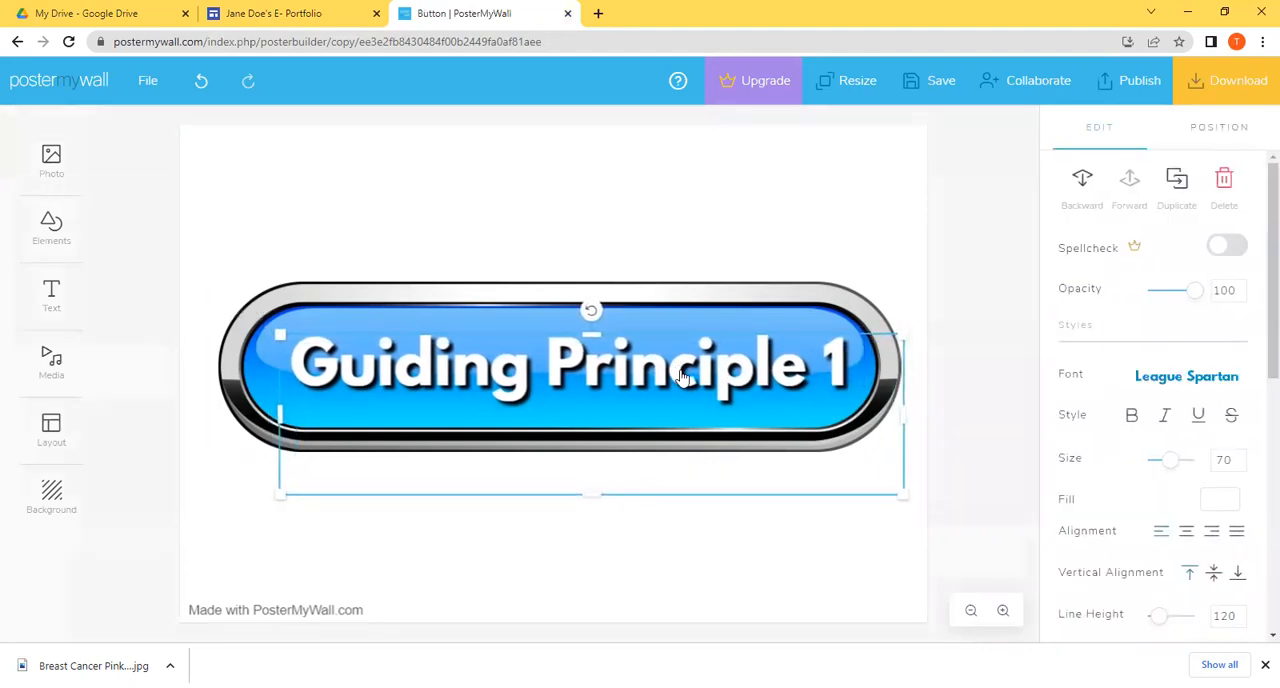
pyautogui.click(954, 287)
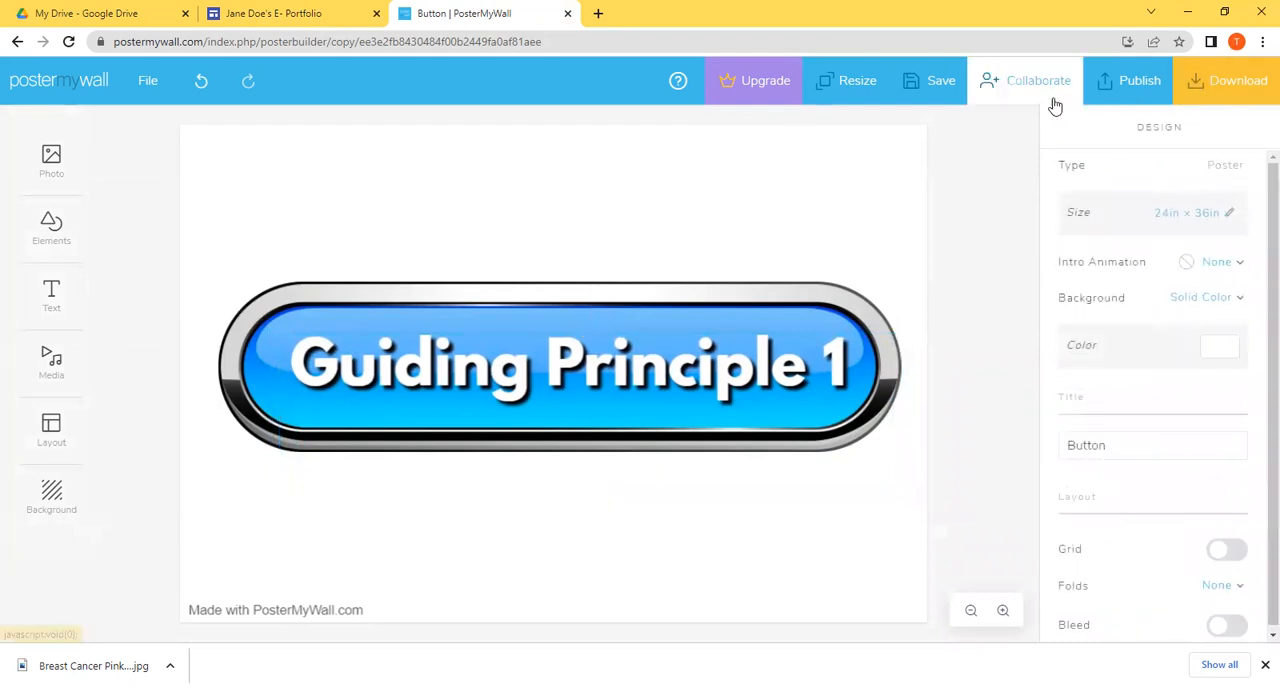
# Step: Save the button design and download it as a free Basic Image
pyautogui.click(945, 92)
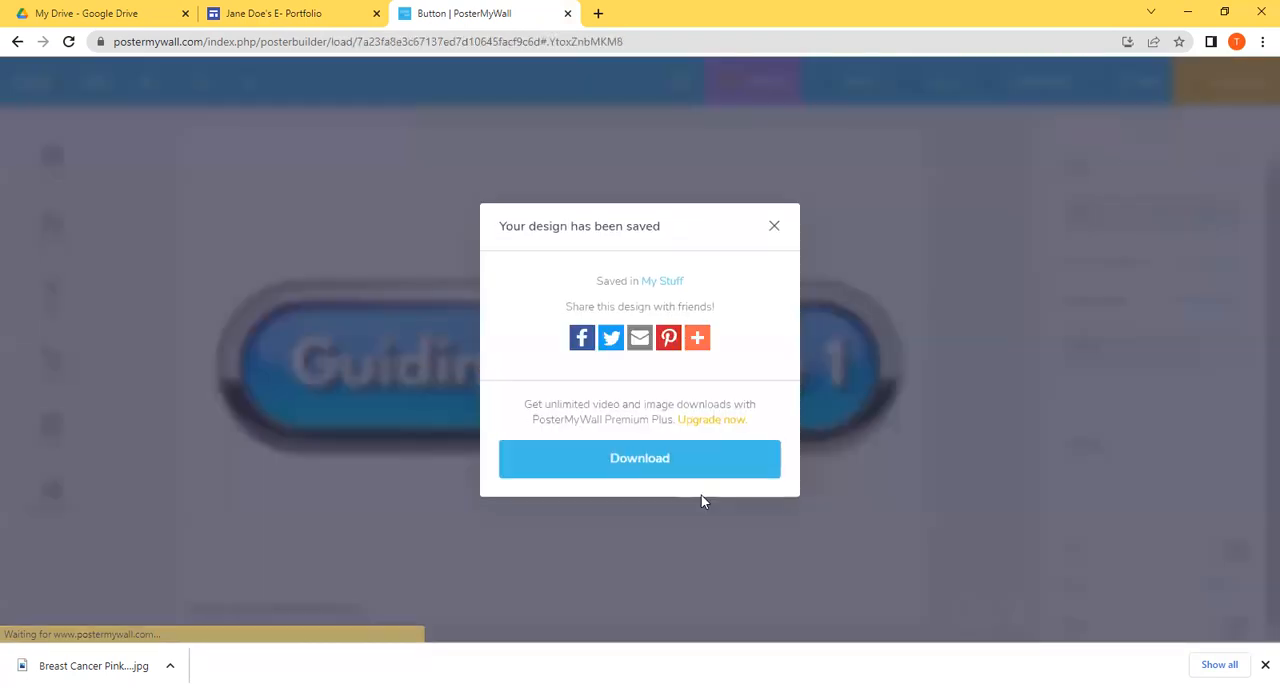
pyautogui.click(697, 465)
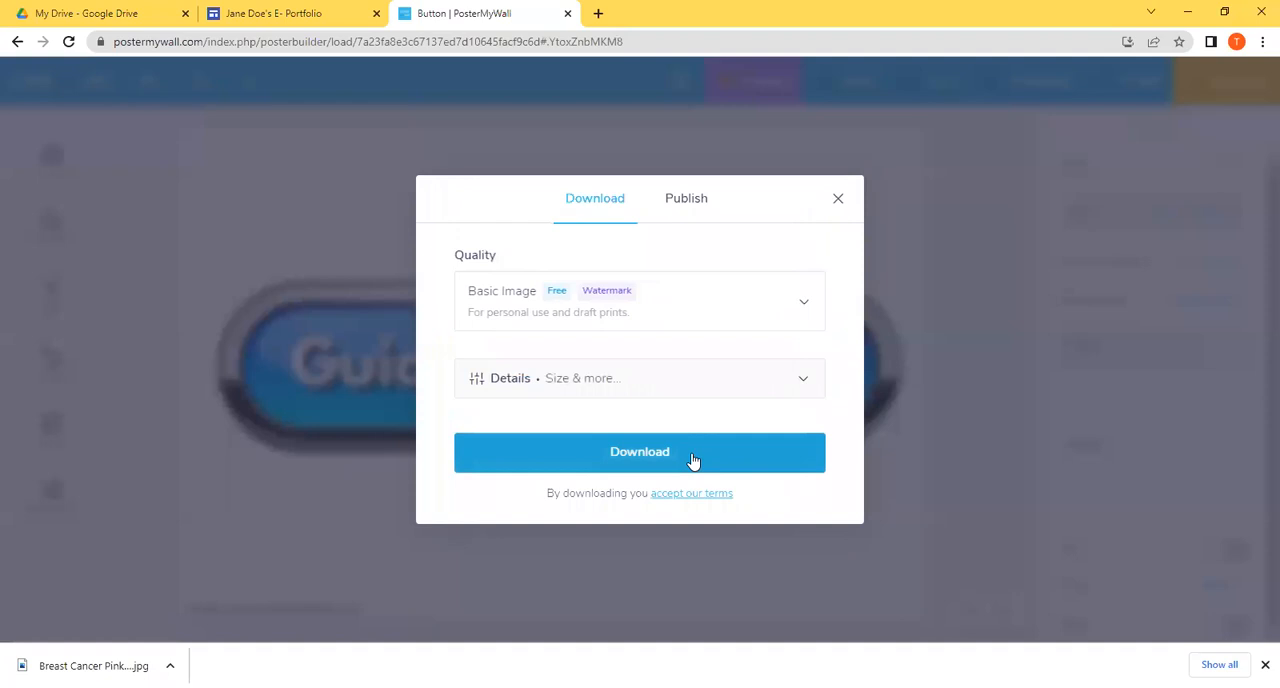
pyautogui.click(694, 459)
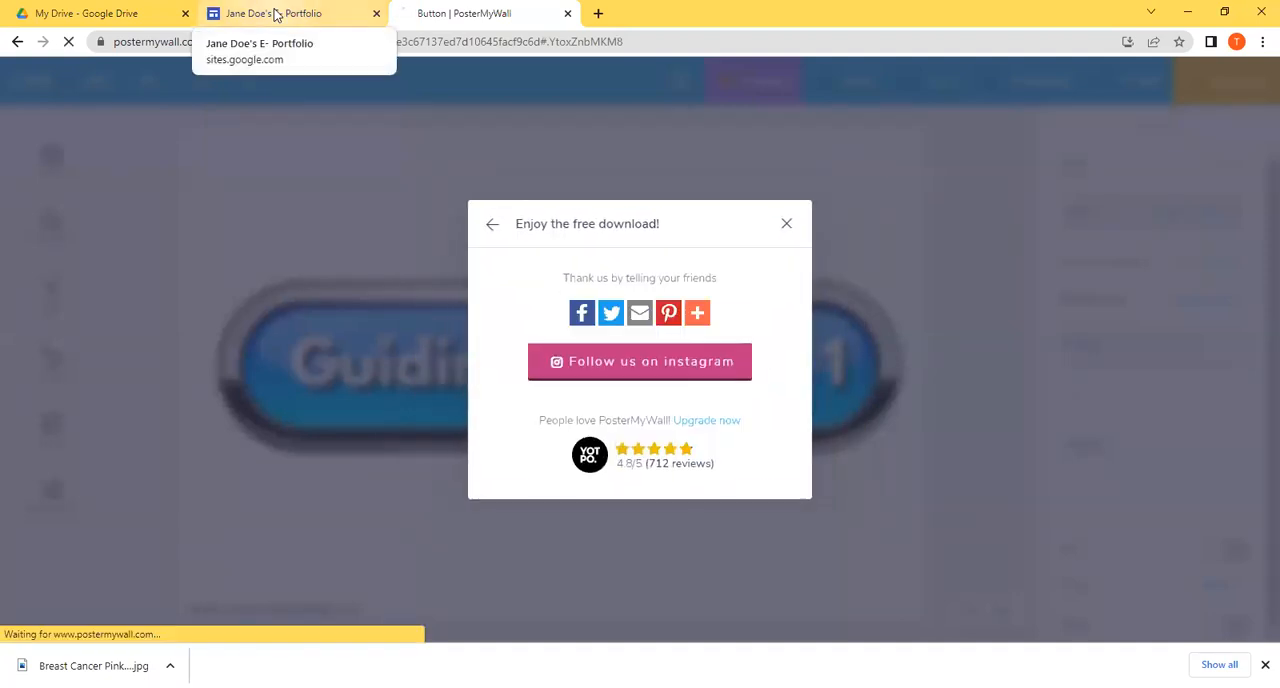
# Step: Switch to the Google Sites editor and upload the image "Button - Made with PosterMyWall" below the cover on the Home page
pyautogui.click(273, 13)
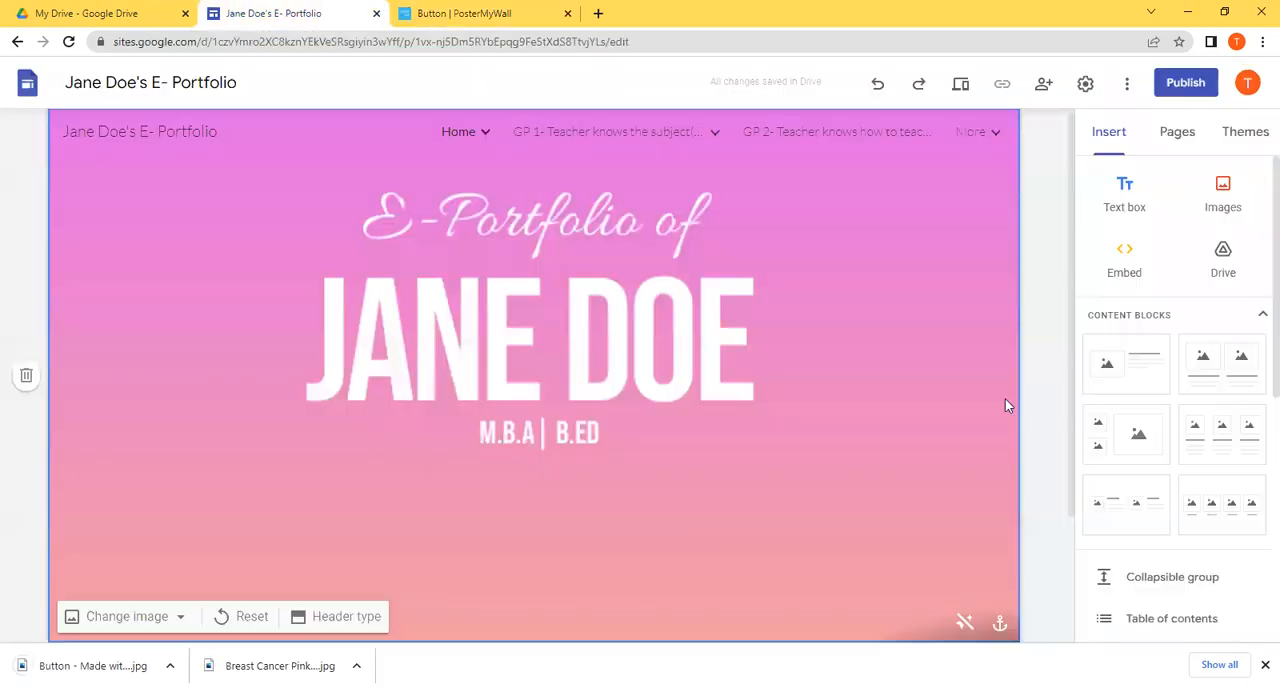
pyautogui.click(321, 616)
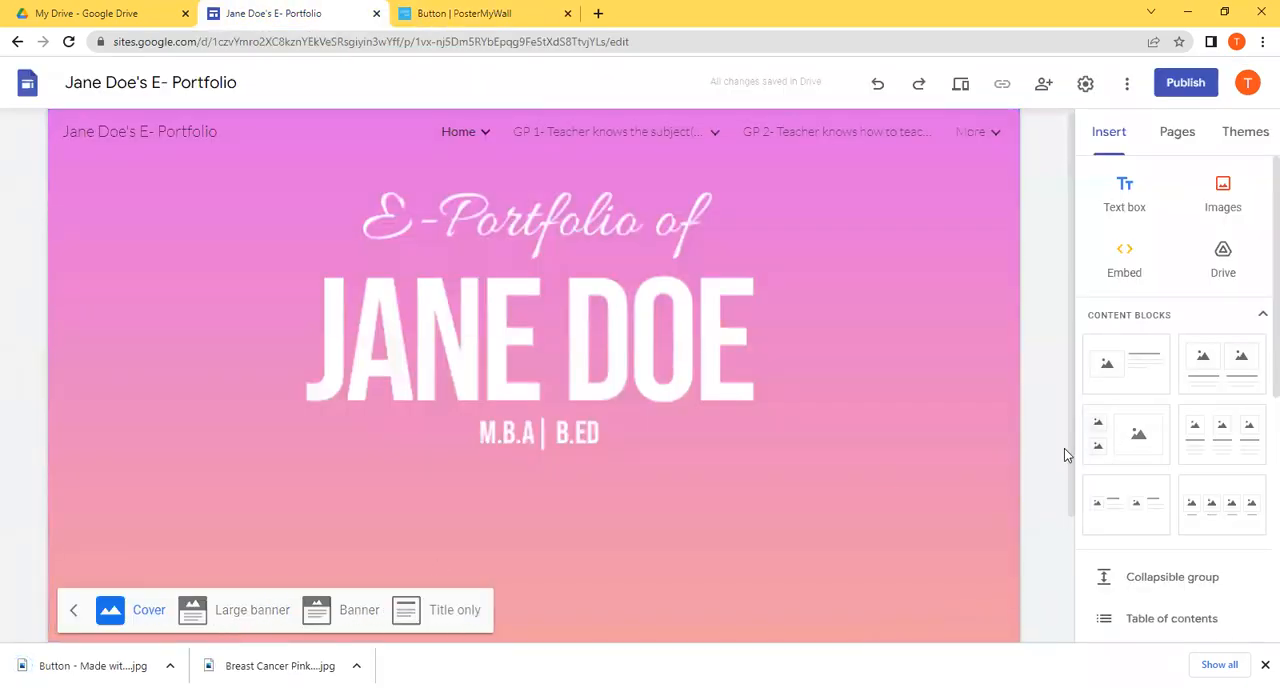
pyautogui.moveTo(1066, 451); pyautogui.dragTo(1057, 563)
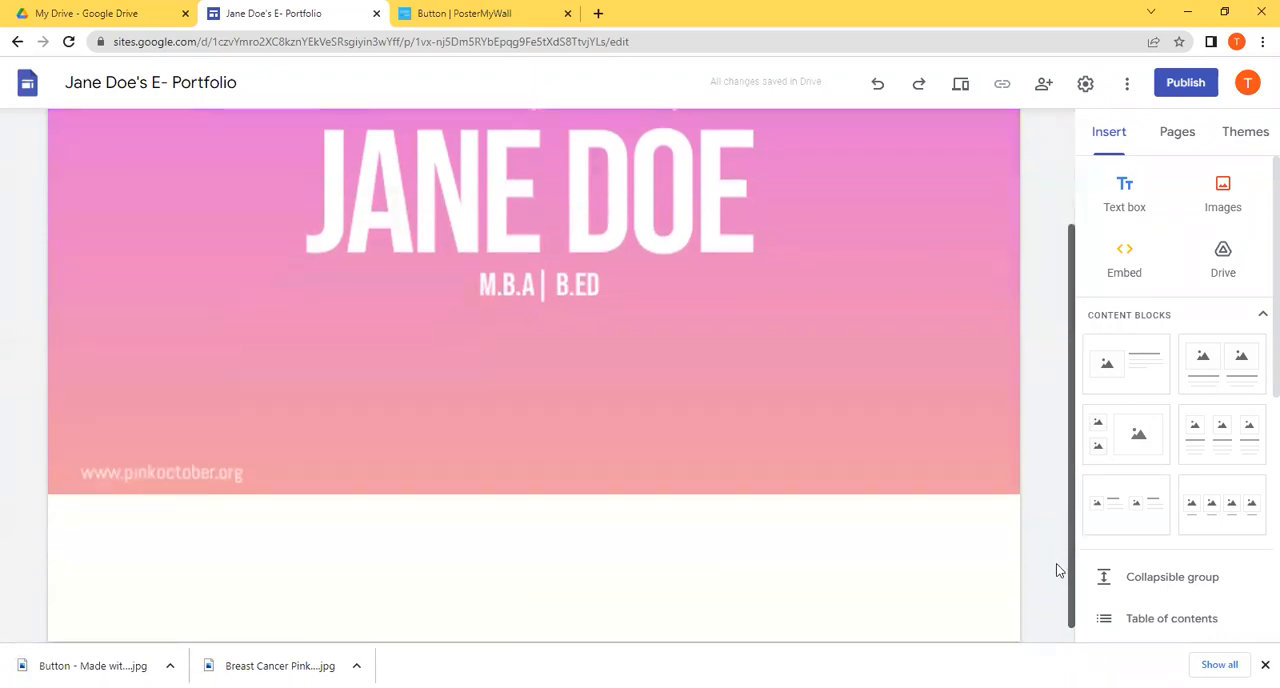
pyautogui.click(1232, 218)
pyautogui.click(1236, 251)
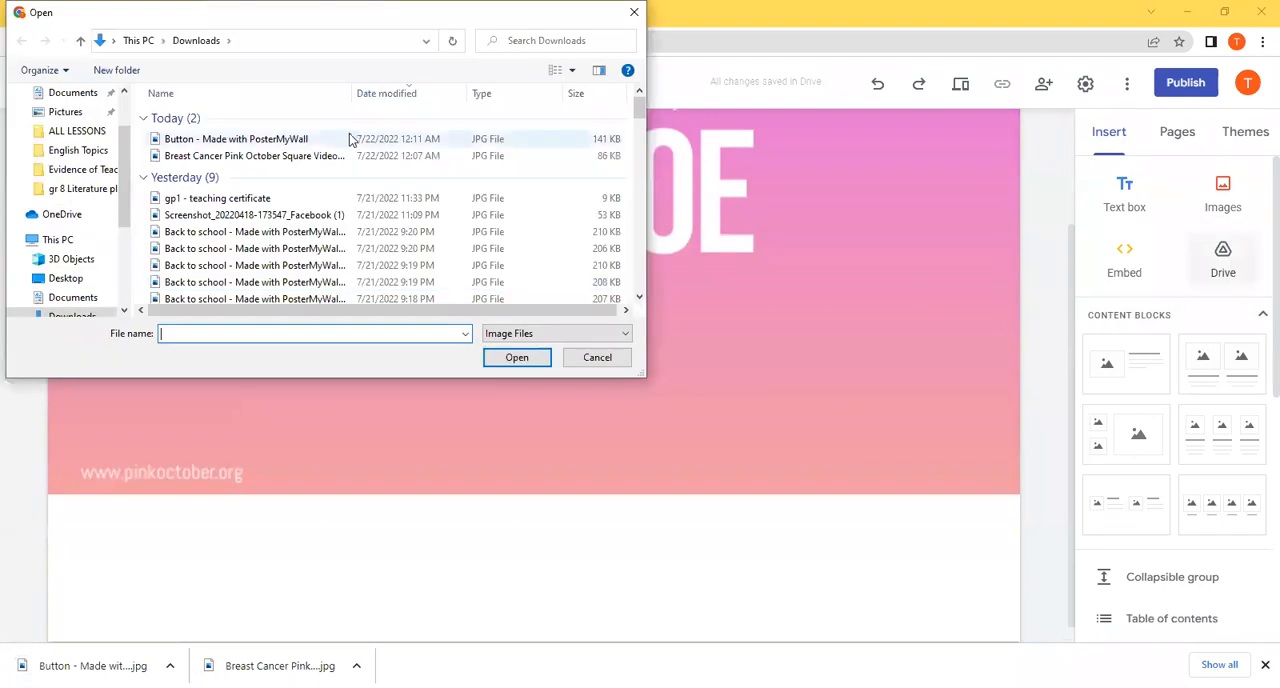
pyautogui.doubleClick(349, 139)
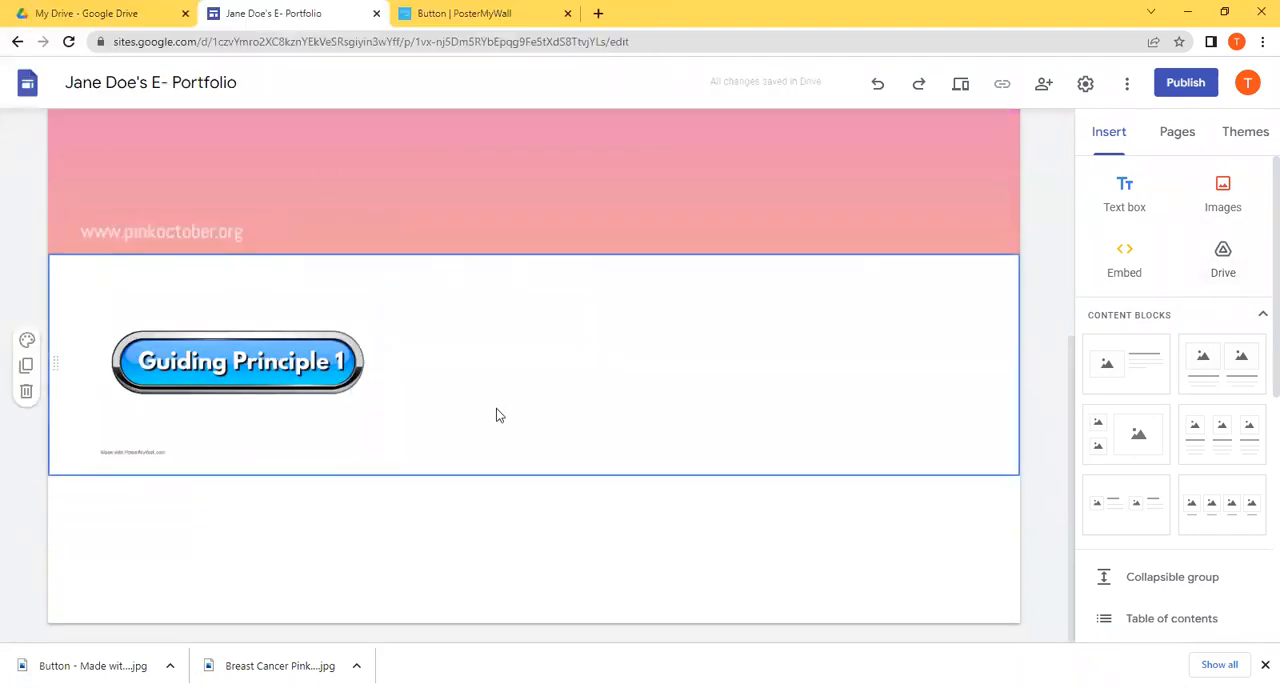
# Step: Link the "Guiding Principle 1" button image to the site's "GP 1- Teacher knows the subject(s) that he/she teaches" page
pyautogui.click(278, 368)
pyautogui.click(278, 368)
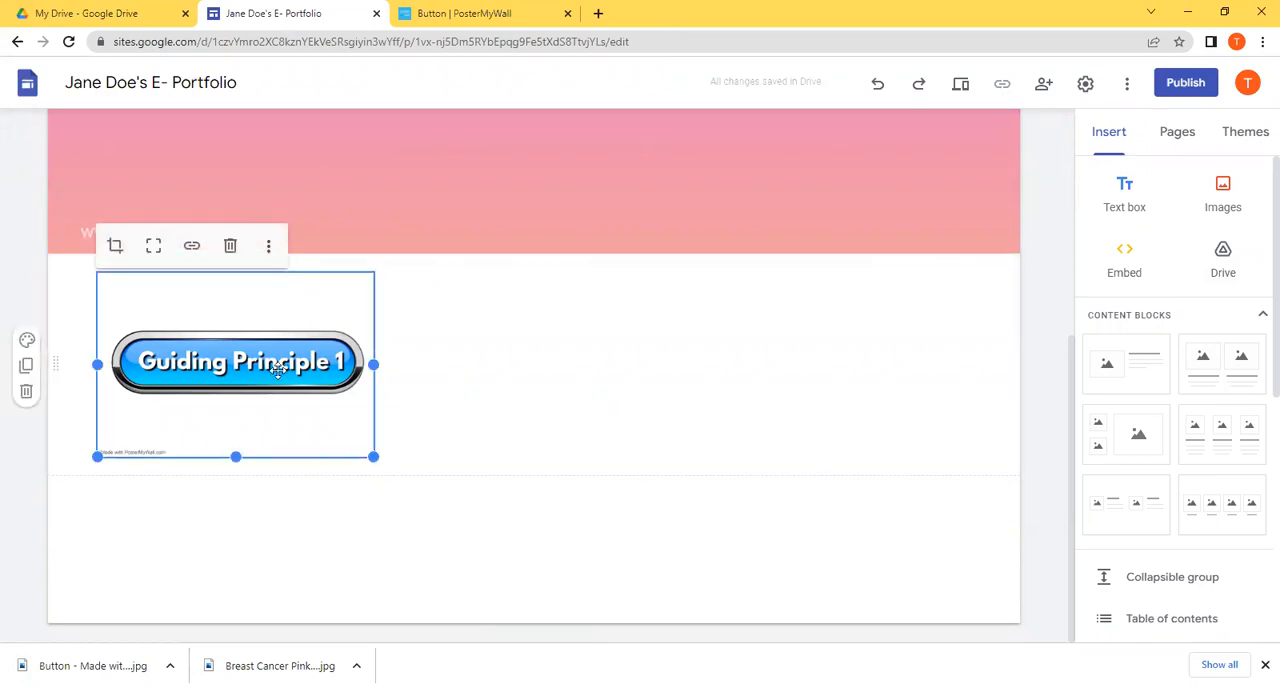
pyautogui.click(318, 517)
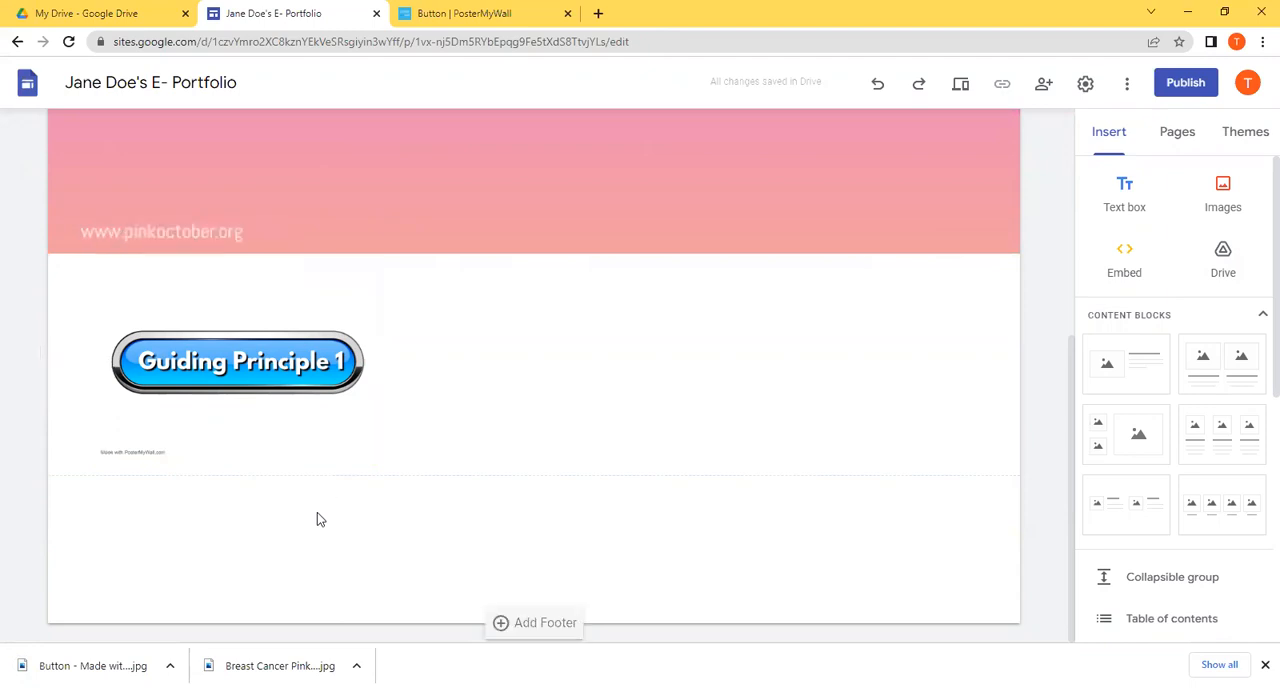
pyautogui.click(288, 362)
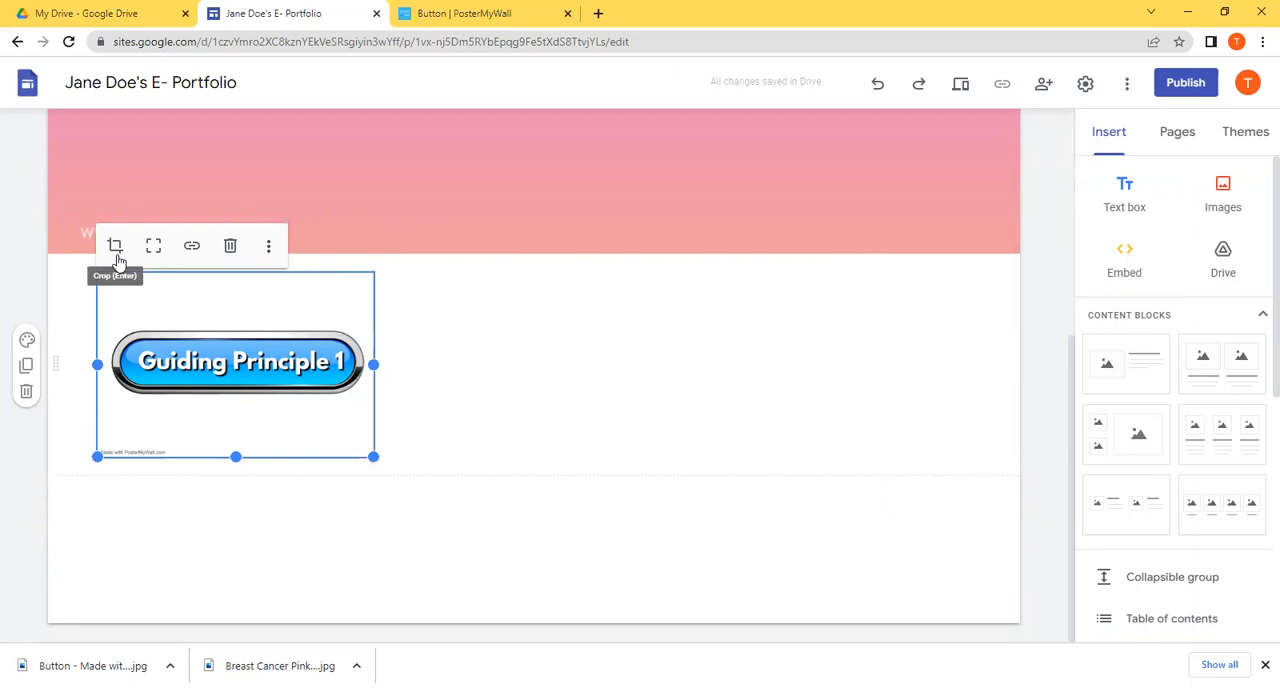
pyautogui.click(200, 253)
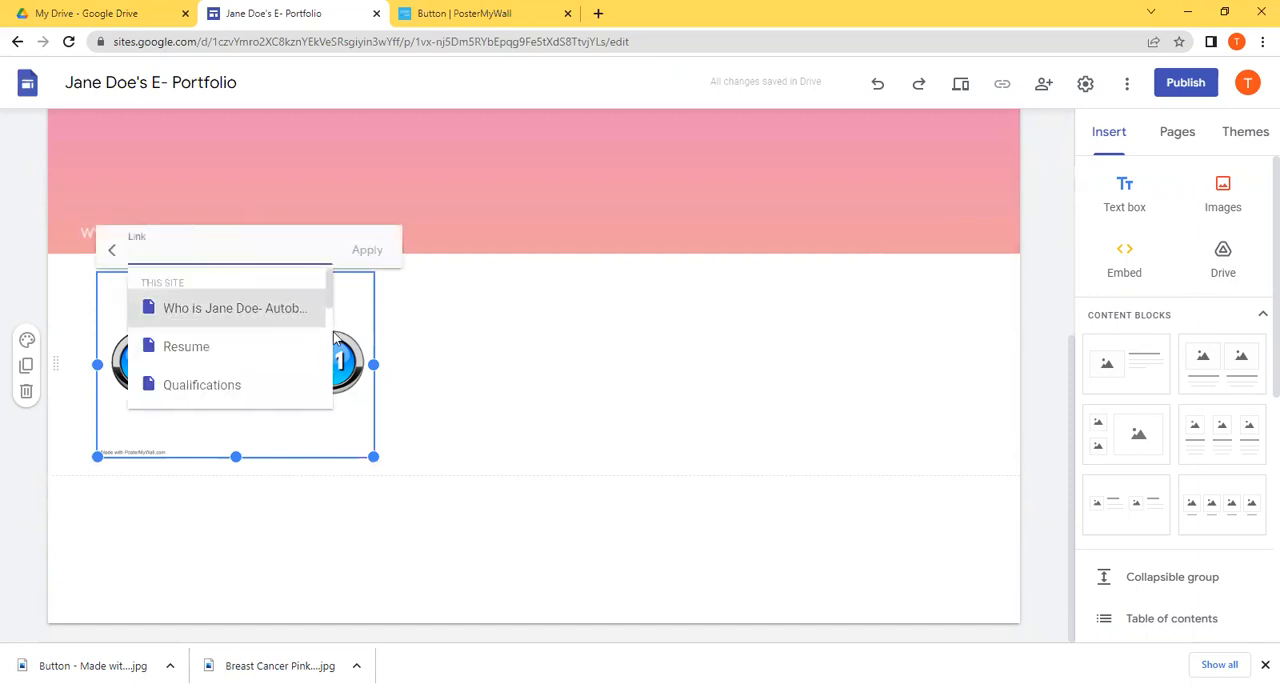
pyautogui.moveTo(330, 300); pyautogui.dragTo(326, 320)
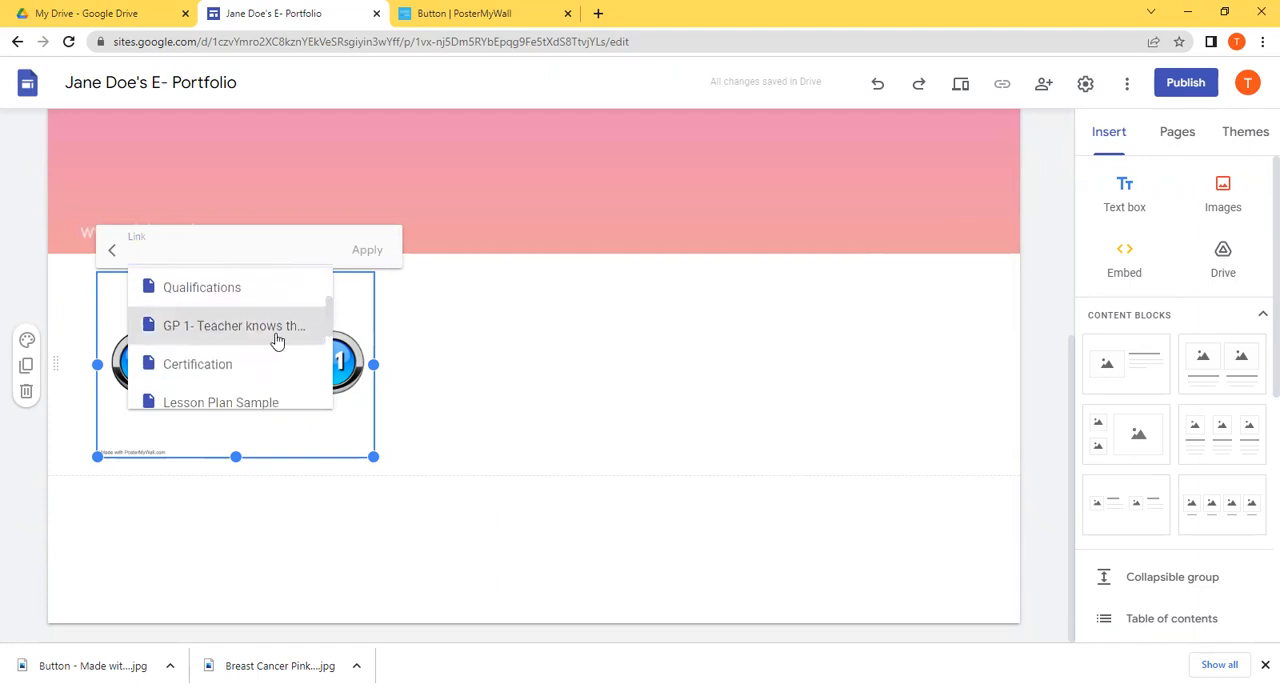
pyautogui.click(277, 341)
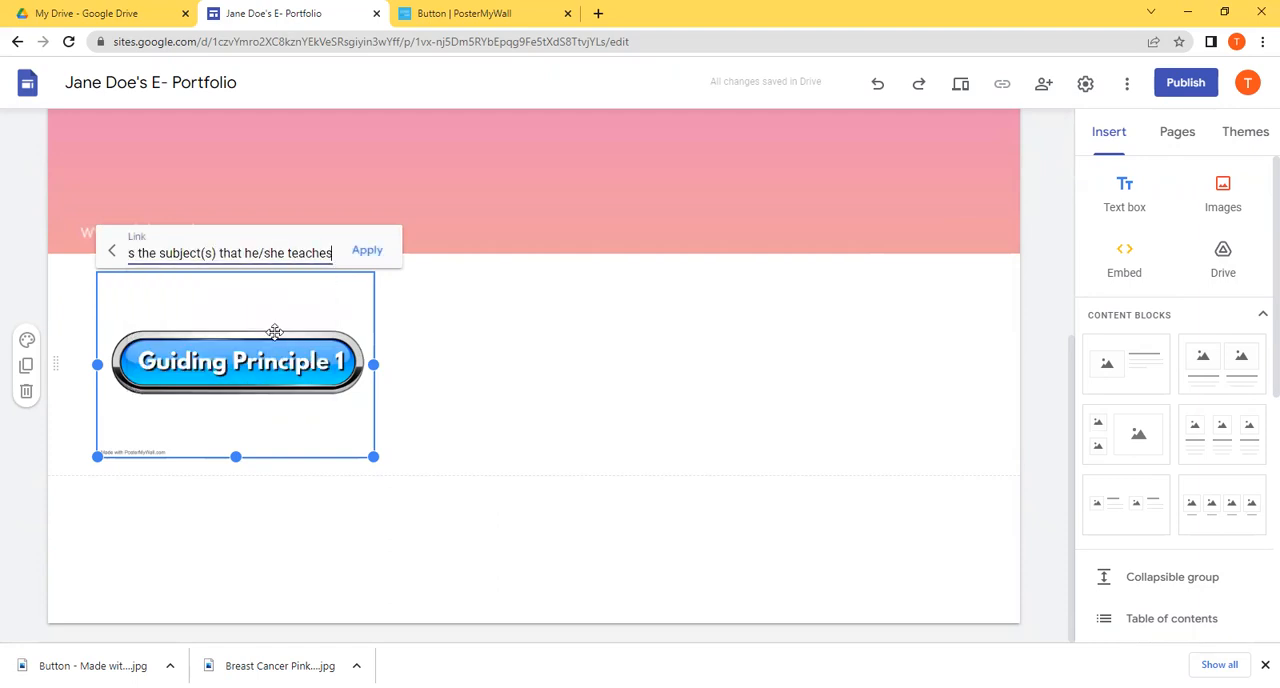
pyautogui.click(389, 256)
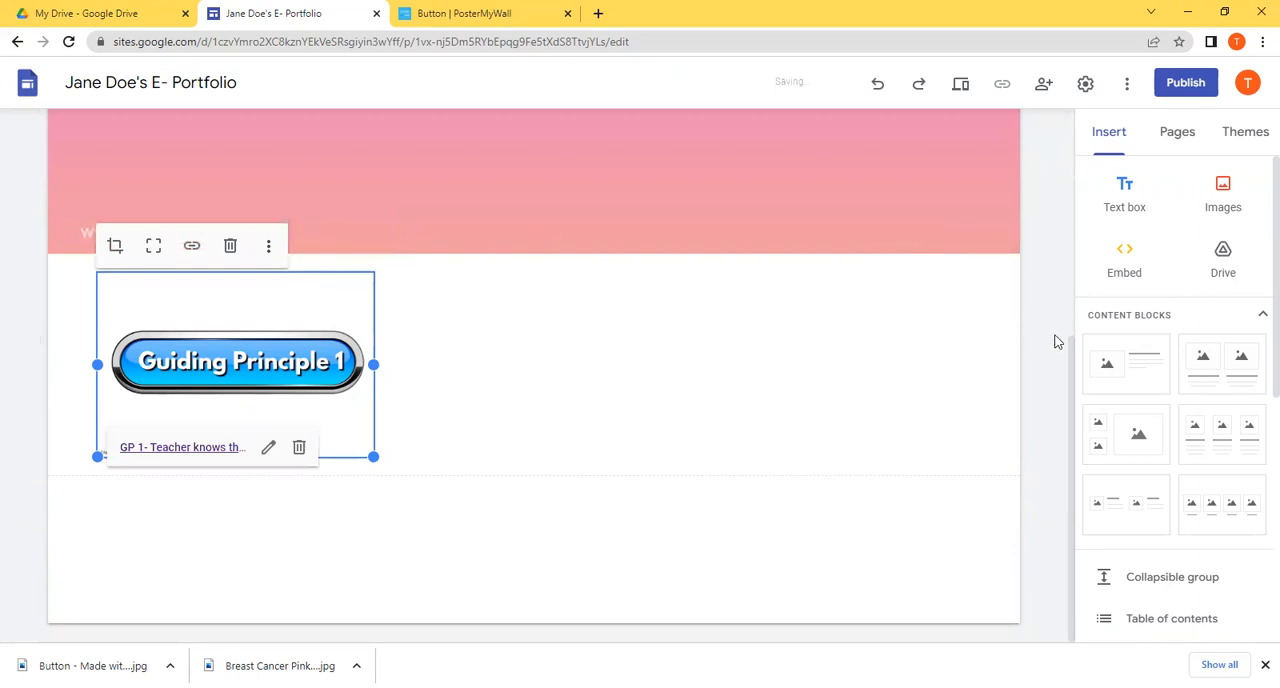
# Step: Preview the site, test the "Guiding Principle 1" button's link on the Home page, and exit the preview
pyautogui.scroll(5, 1060, 340)
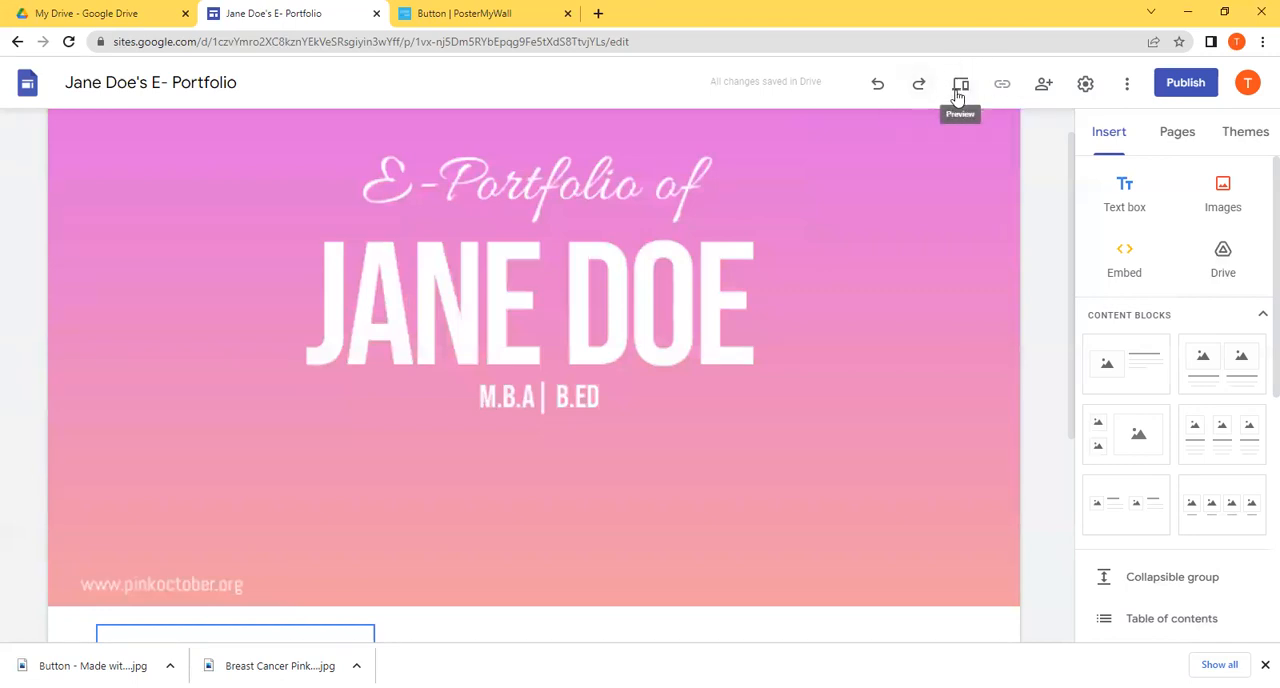
pyautogui.click(958, 88)
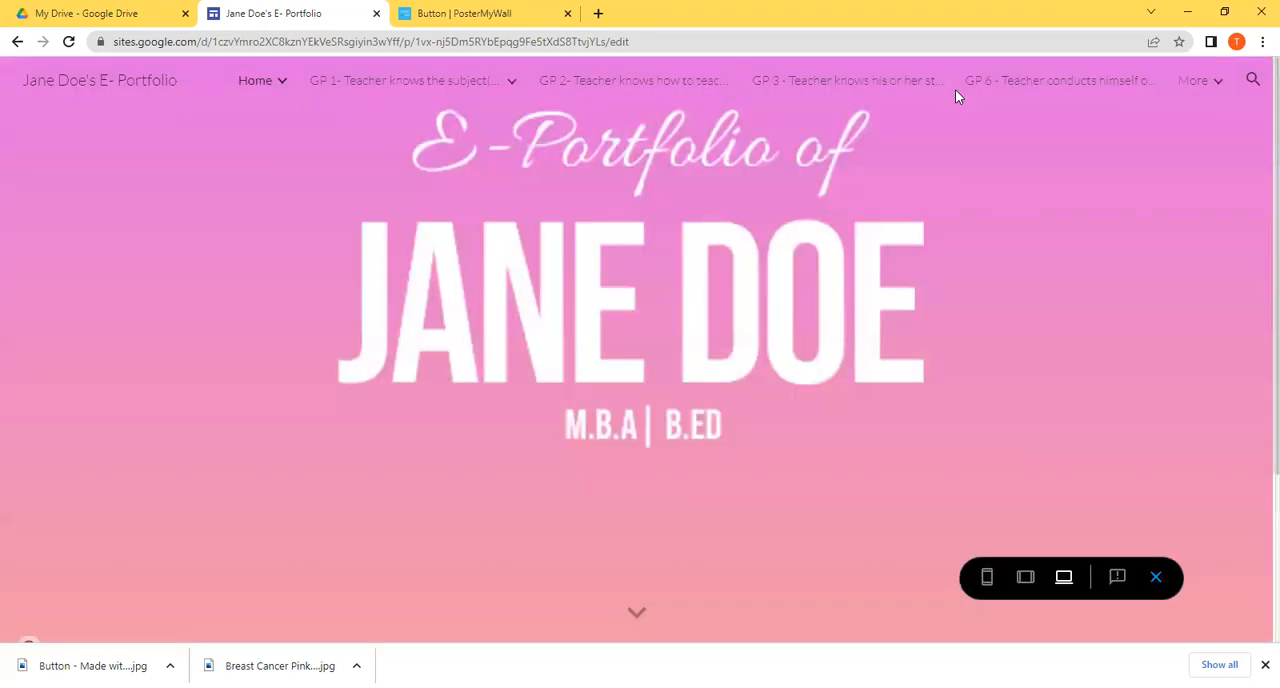
pyautogui.scroll(-1, 1257, 241)
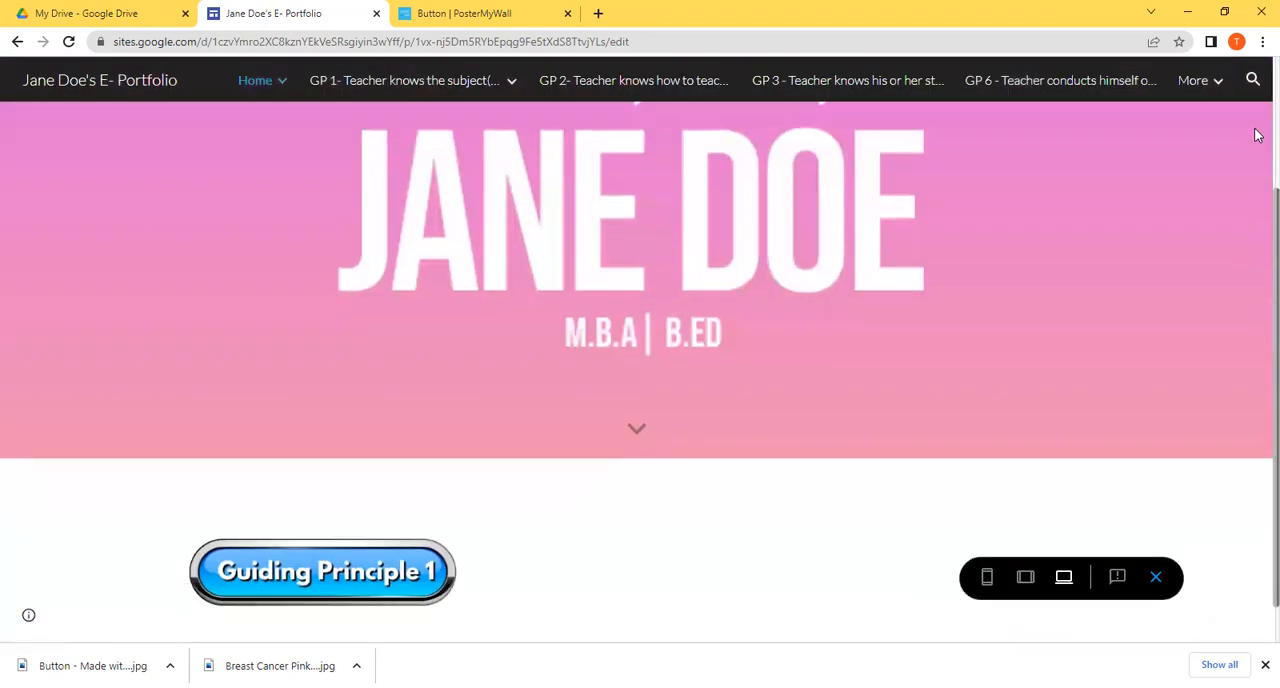
pyautogui.scroll(1, 1257, 72)
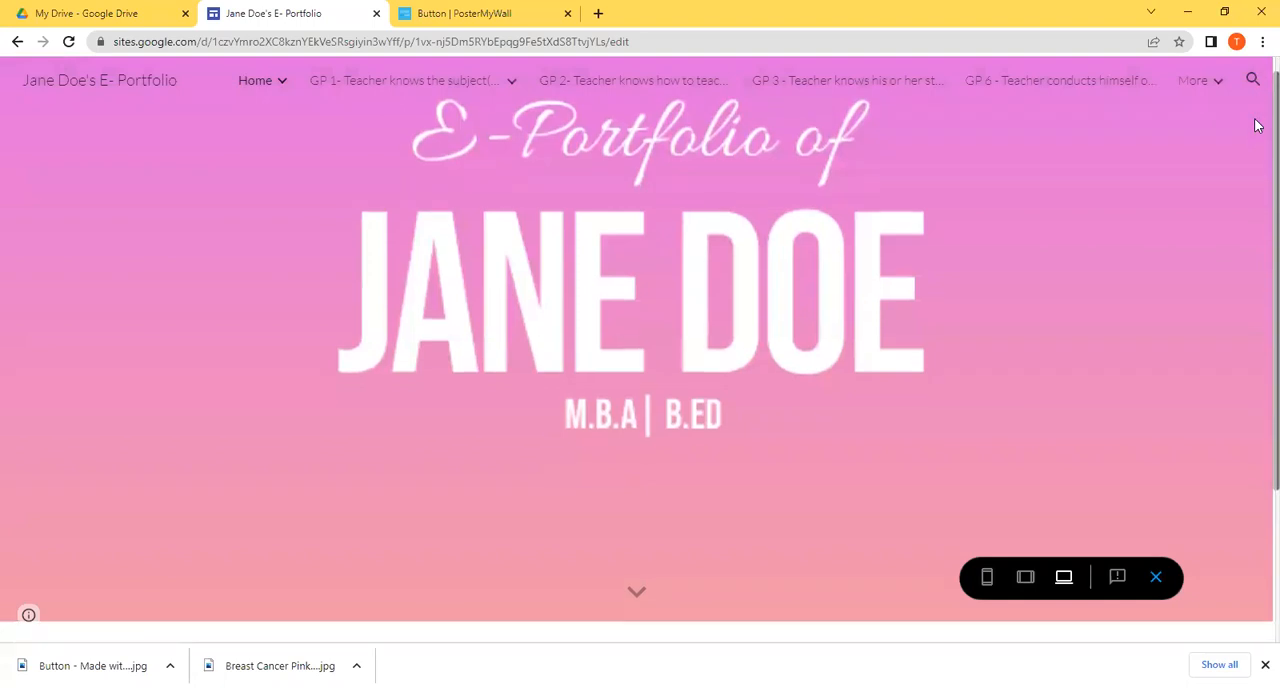
pyautogui.scroll(-1, 1257, 285)
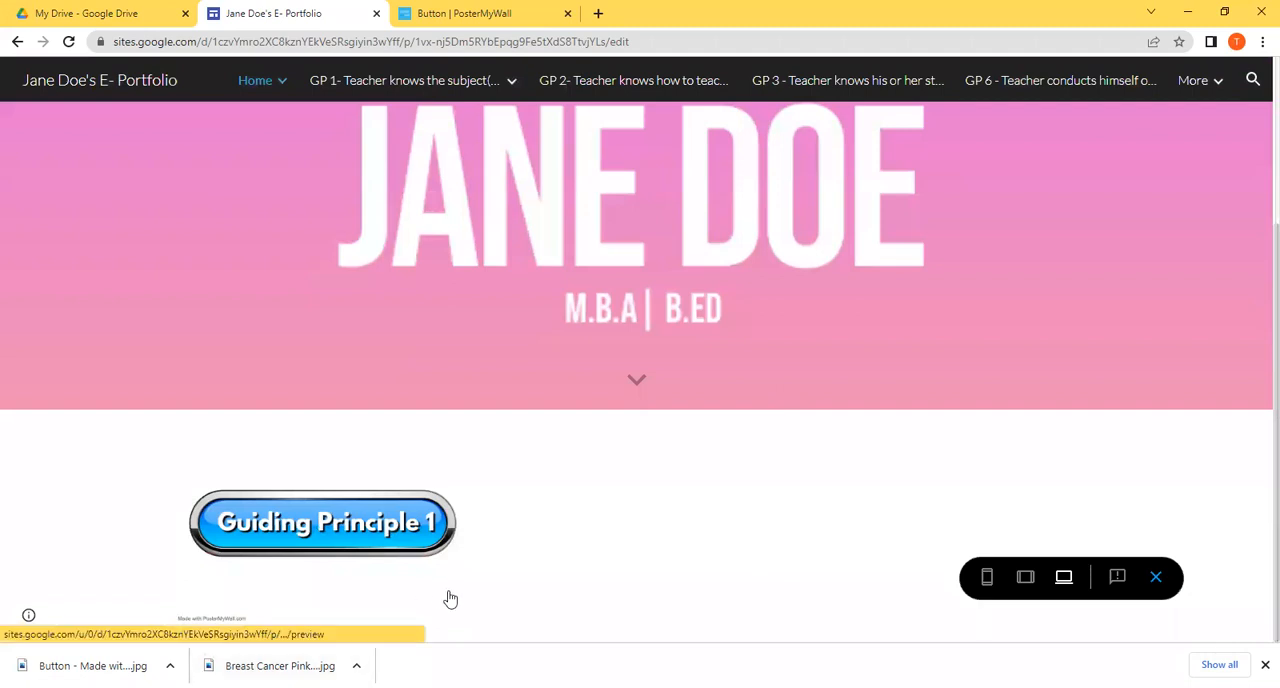
pyautogui.click(378, 540)
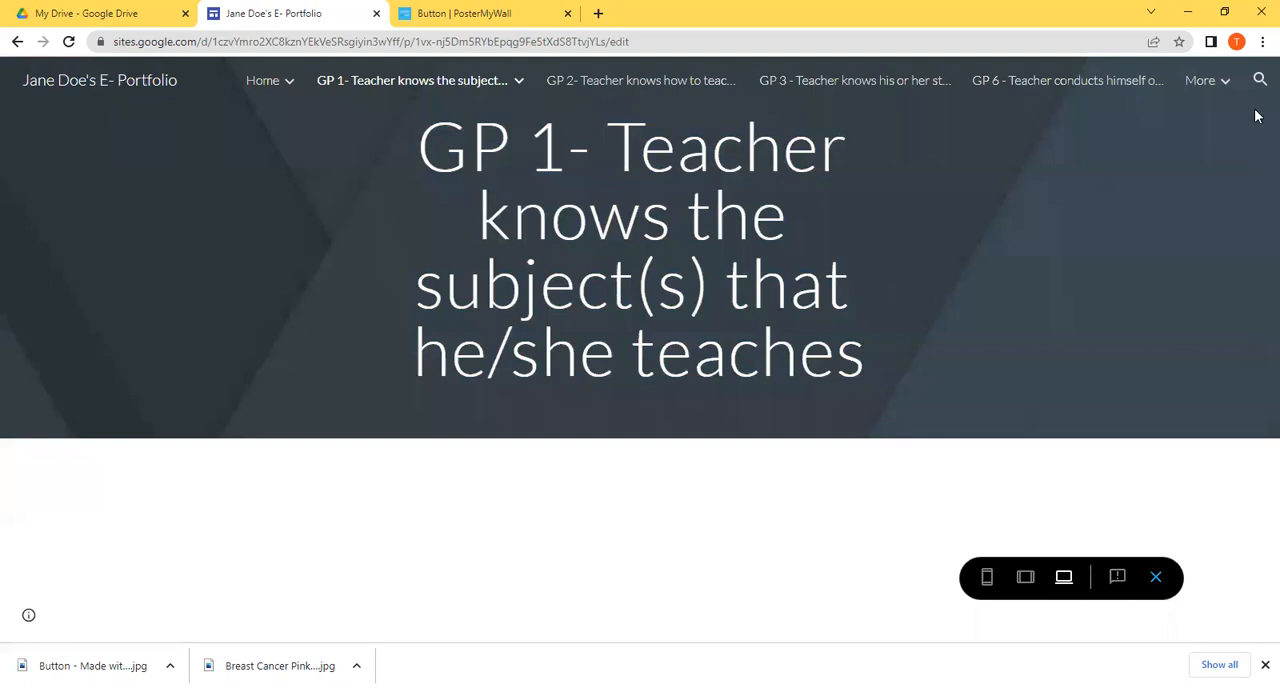
pyautogui.click(1157, 577)
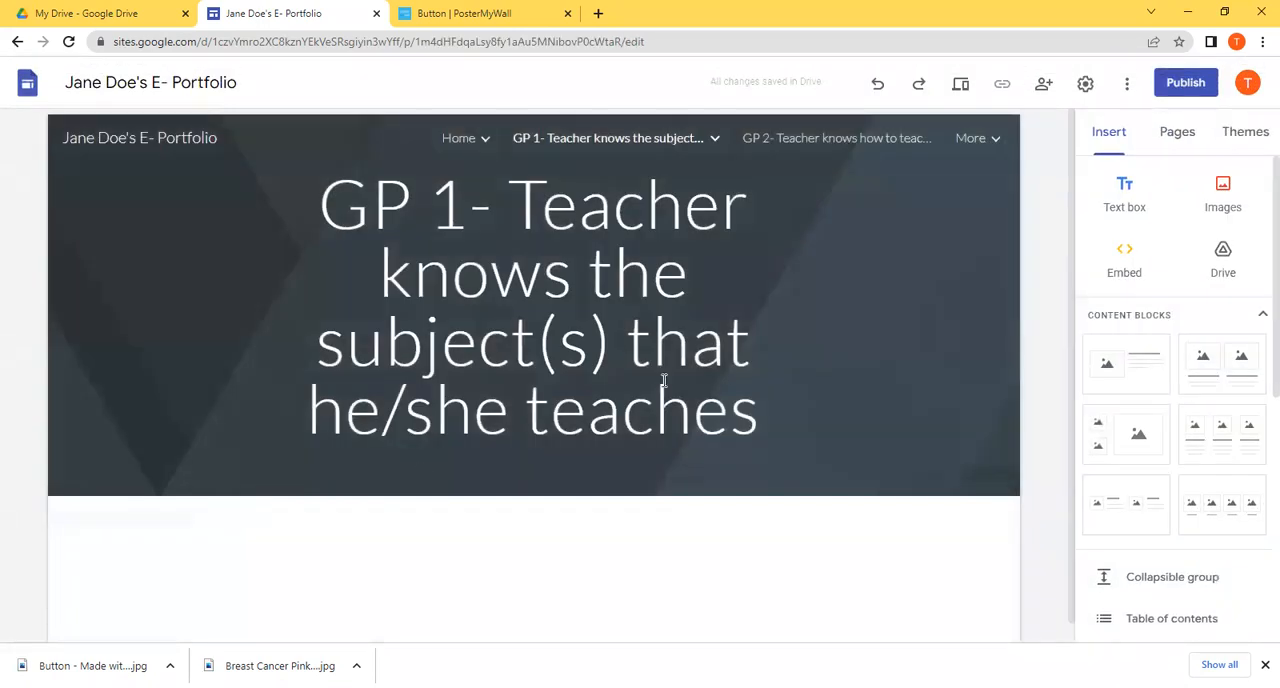
# Step: Show the list of the site's pages in the editor
pyautogui.moveTo(549, 129)
pyautogui.moveTo(476, 145)
pyautogui.moveTo(1073, 158); pyautogui.dragTo(1073, 84)
pyautogui.click(1176, 133)
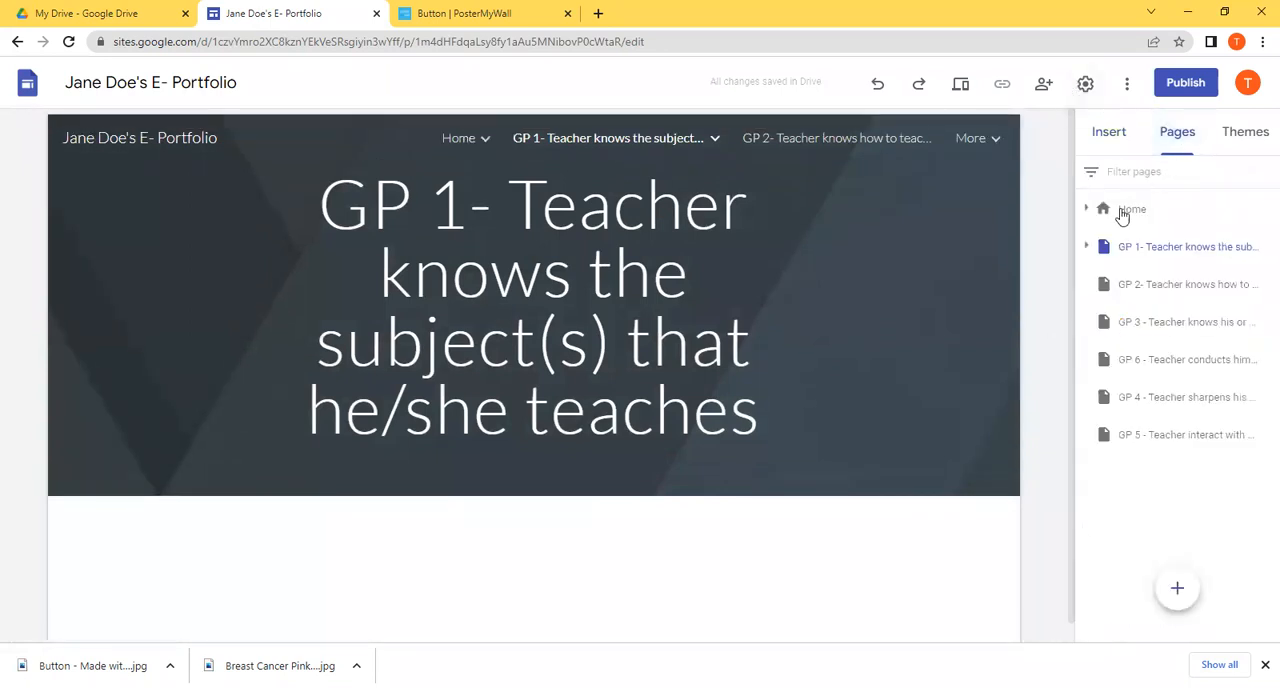